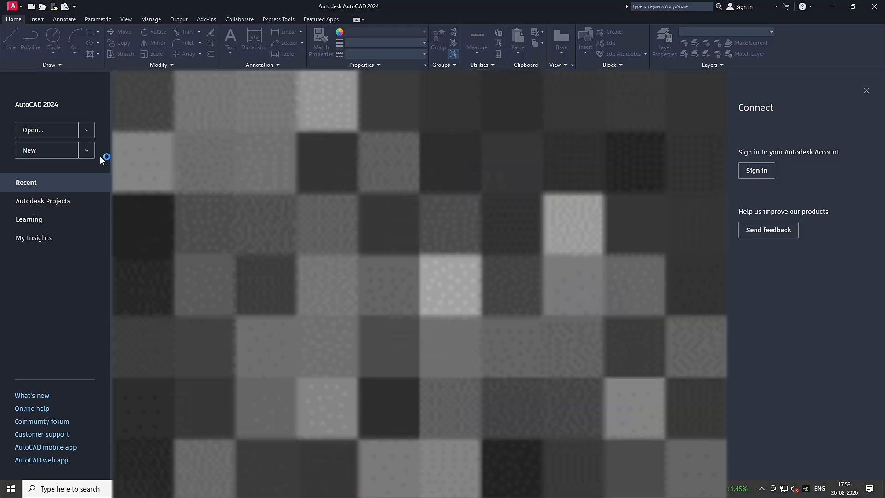
- Start a new drawing and configure its units with 0.00 length precision and Meters as the insertion scale
{"action": "left_click", "coordinate": [69, 156]}
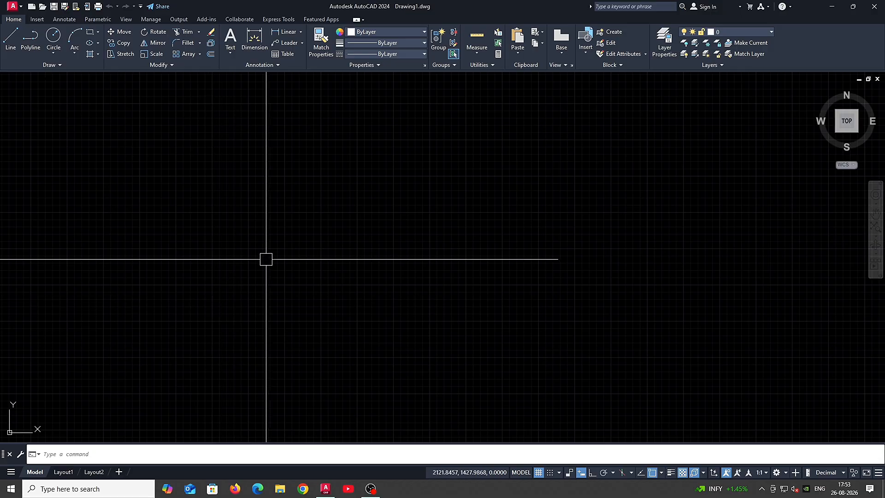
{"action": "type", "text": "u"}
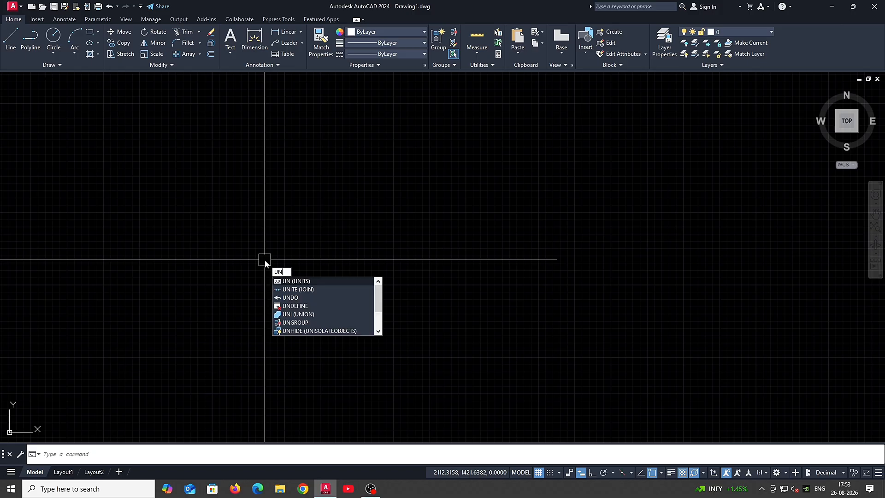
{"action": "key", "text": "Return"}
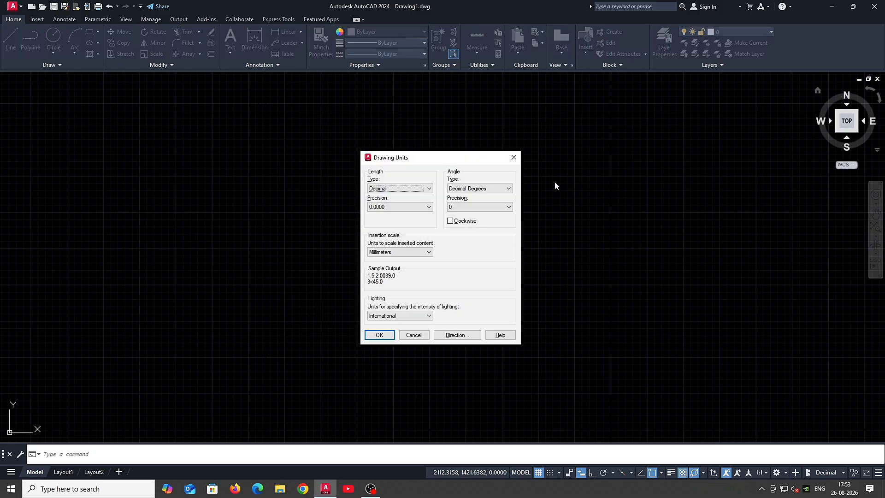
{"action": "left_click", "coordinate": [397, 207]}
{"action": "left_click", "coordinate": [394, 225]}
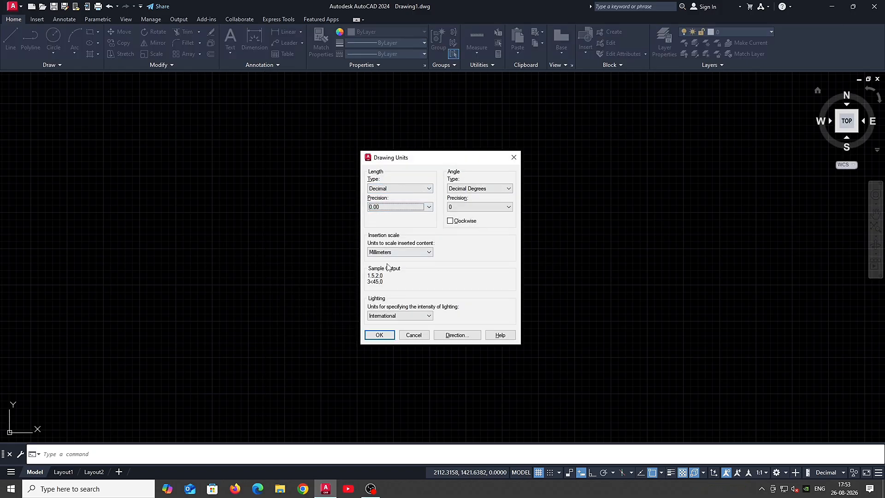
{"action": "left_click", "coordinate": [393, 253]}
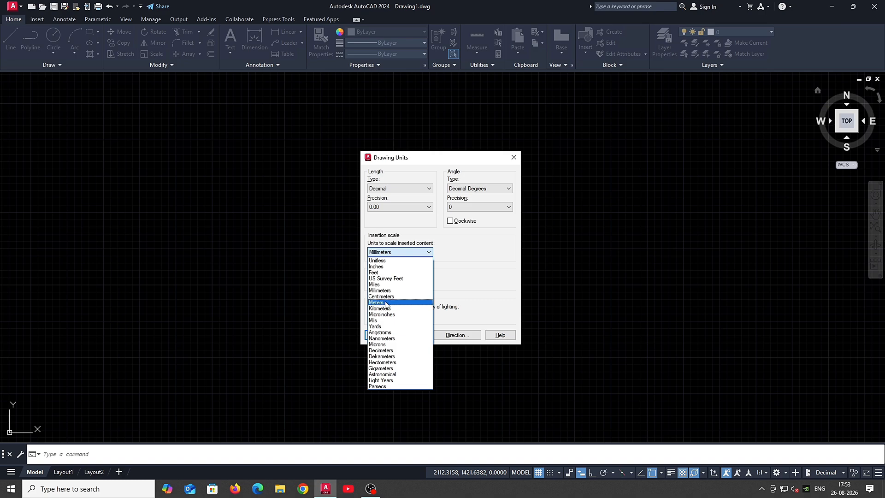
{"action": "left_click", "coordinate": [385, 302]}
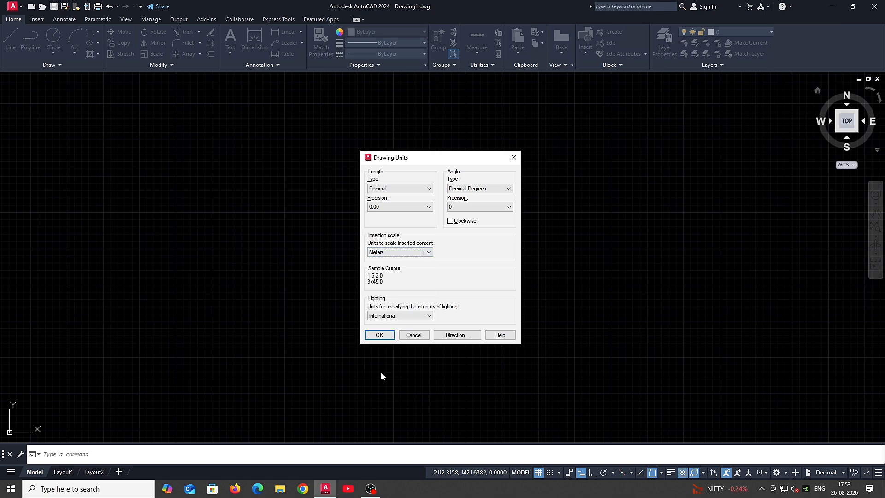
{"action": "left_click", "coordinate": [379, 335]}
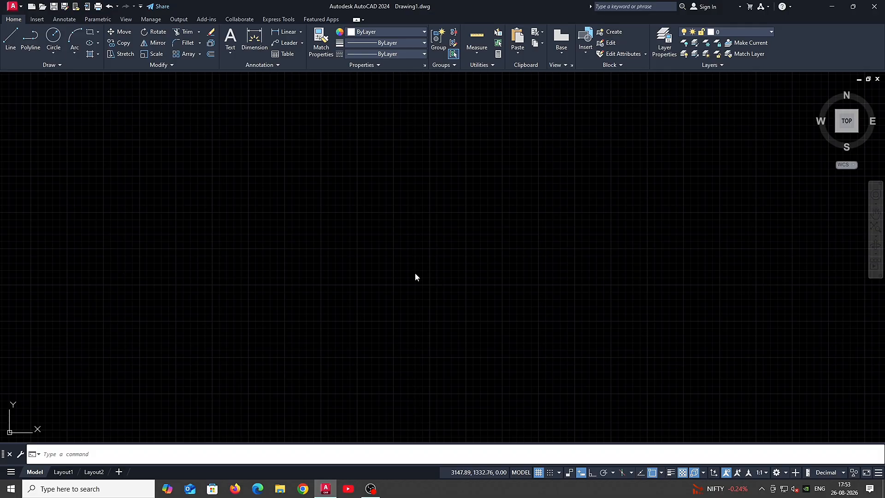
- Modify the ISO-25 dimension style to use a period as the decimal separator
{"action": "type", "text": "d"}
{"action": "key", "text": "Return"}
{"action": "left_click", "coordinate": [543, 234]}
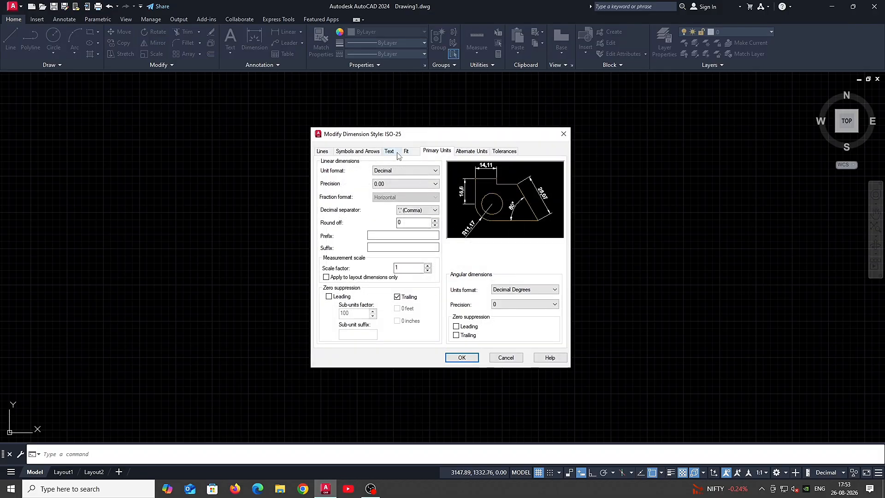
{"action": "left_click", "coordinate": [418, 210]}
{"action": "left_click", "coordinate": [414, 218]}
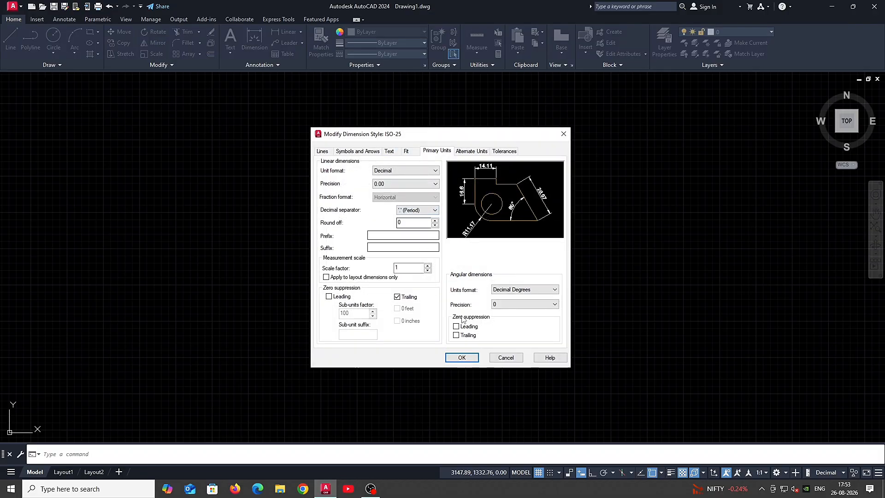
{"action": "left_click", "coordinate": [461, 358]}
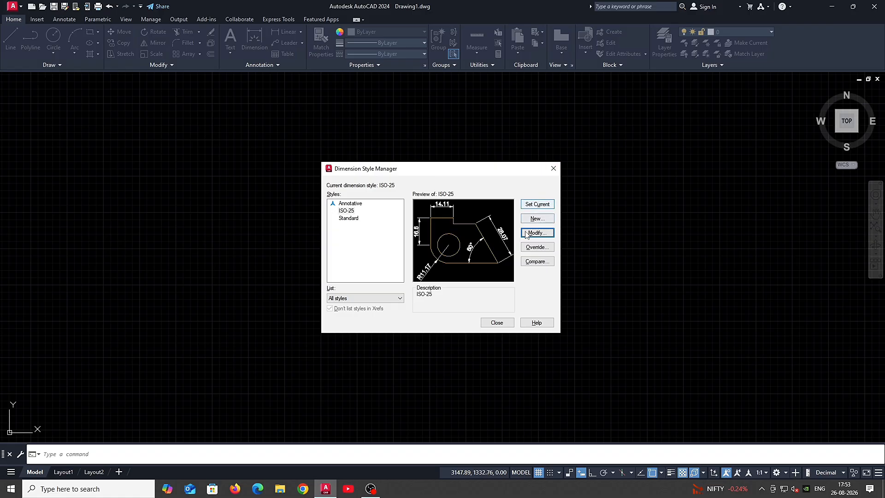
- Try the Architectural unit format with 0'-0 1/2" precision for ISO-25 linear dimensions
{"action": "left_click", "coordinate": [527, 234]}
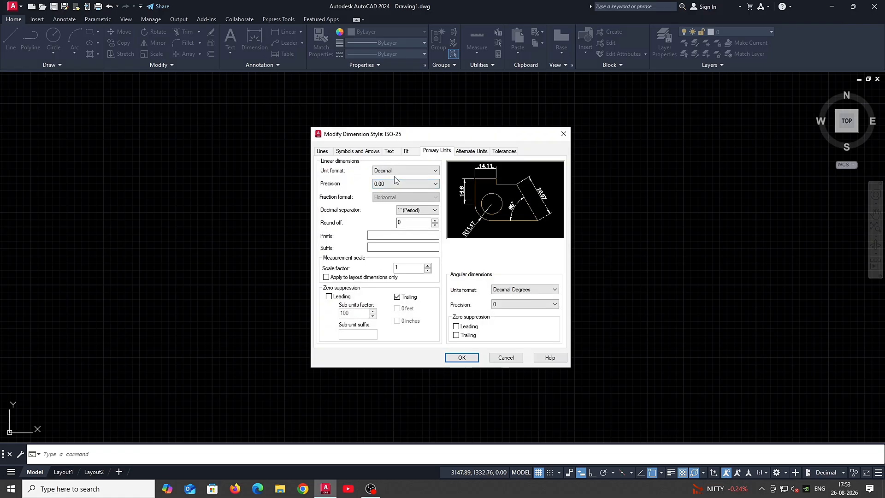
{"action": "left_click", "coordinate": [401, 171]}
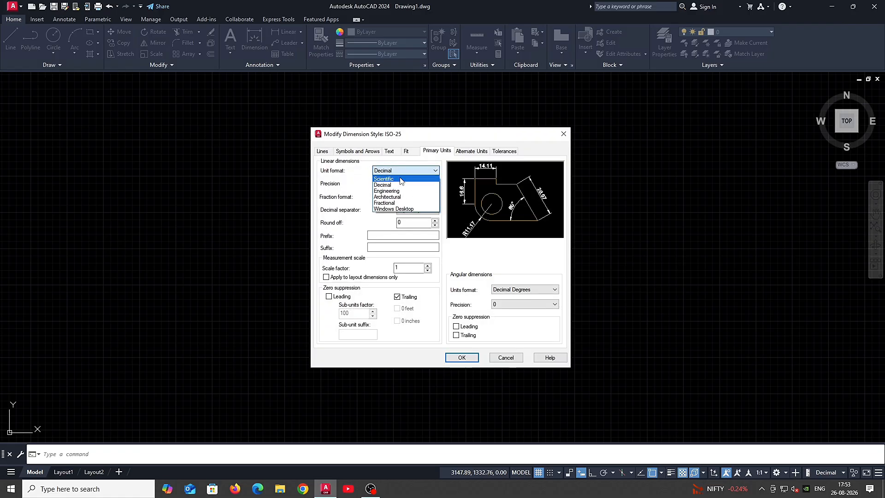
{"action": "left_click", "coordinate": [393, 198]}
{"action": "left_click", "coordinate": [395, 183]}
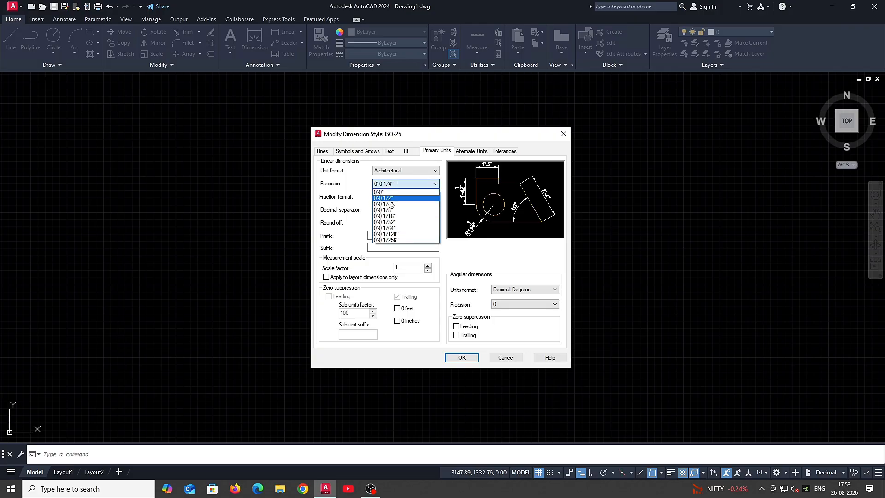
{"action": "left_click", "coordinate": [395, 197]}
- Set ISO-25 linear dimensions to Decimal format with 0.00 precision and make the style current
{"action": "left_click", "coordinate": [405, 173]}
{"action": "left_click", "coordinate": [399, 187]}
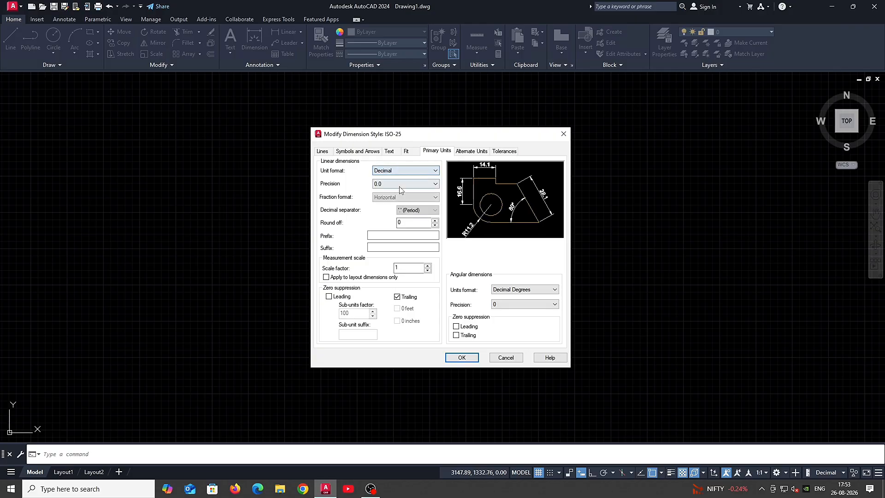
{"action": "left_click", "coordinate": [401, 184]}
{"action": "left_click", "coordinate": [402, 196]}
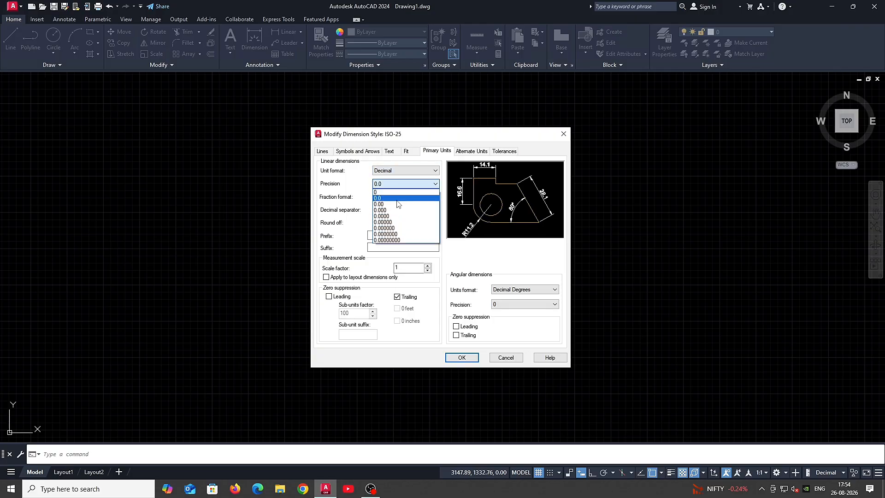
{"action": "left_click", "coordinate": [398, 205]}
{"action": "left_click", "coordinate": [463, 357]}
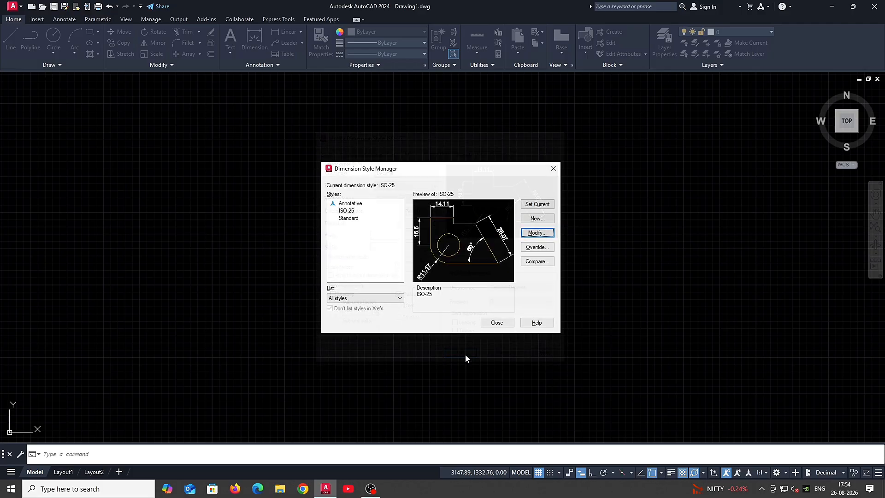
{"action": "left_click", "coordinate": [531, 206]}
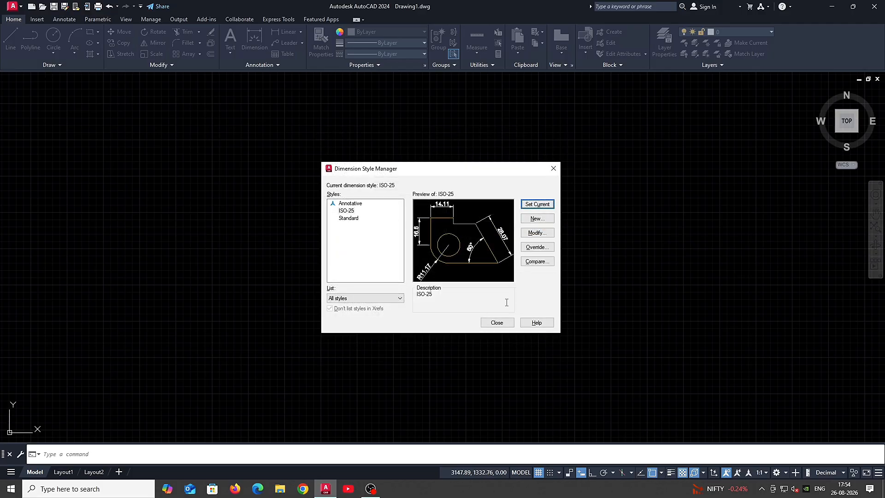
{"action": "left_click", "coordinate": [497, 323]}
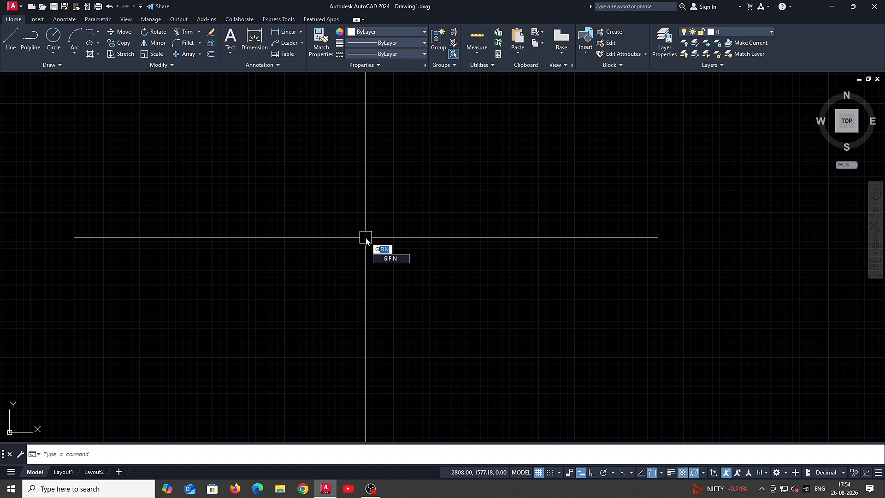
- Set the GRIDDISPLAY system variable to 2
{"action": "type", "text": "ri"}
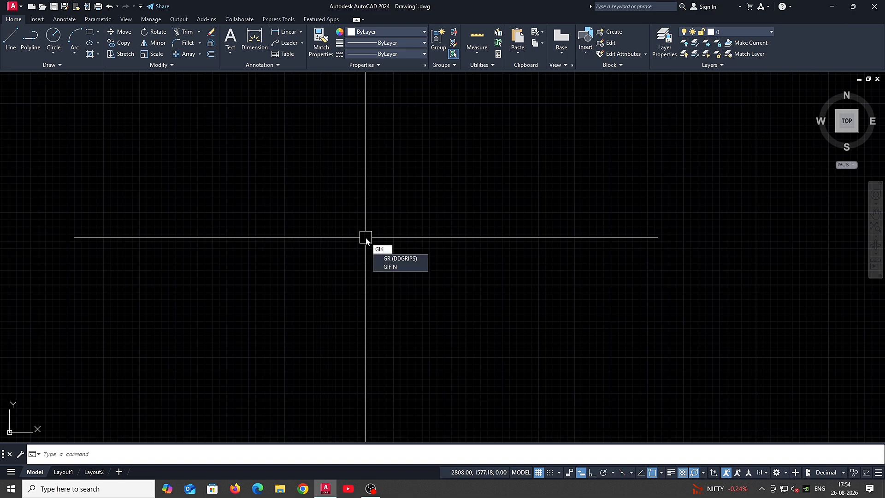
{"action": "type", "text": "dd"}
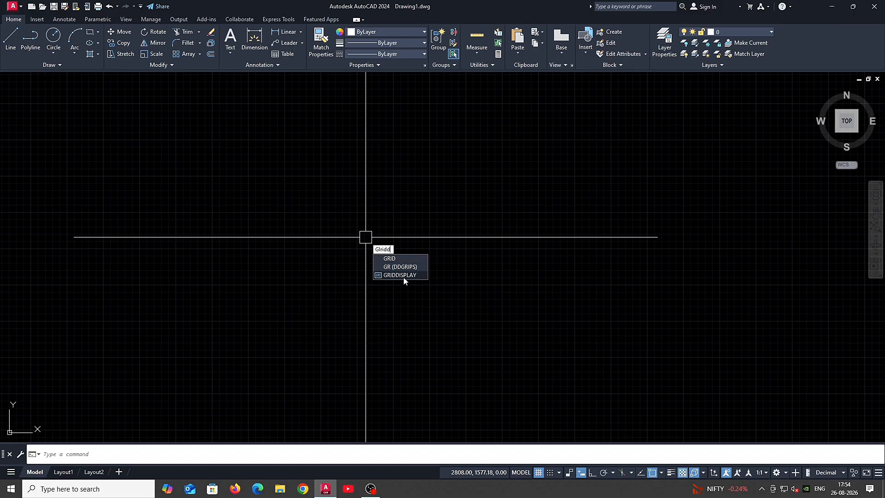
{"action": "left_click", "coordinate": [404, 277]}
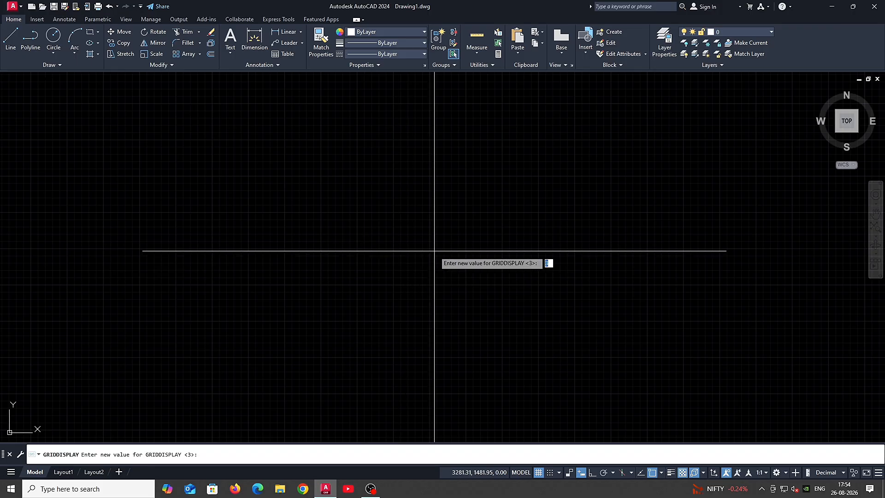
{"action": "type", "text": "2"}
{"action": "key", "text": "Return"}
- Set the model space limits from 0,0 to 200,200
{"action": "scroll", "coordinate": [434, 251], "scroll_direction": "down", "scroll_amount": 2}
{"action": "middle_click_drag", "start_coordinate": [309, 306], "coordinate": [432, 249]}
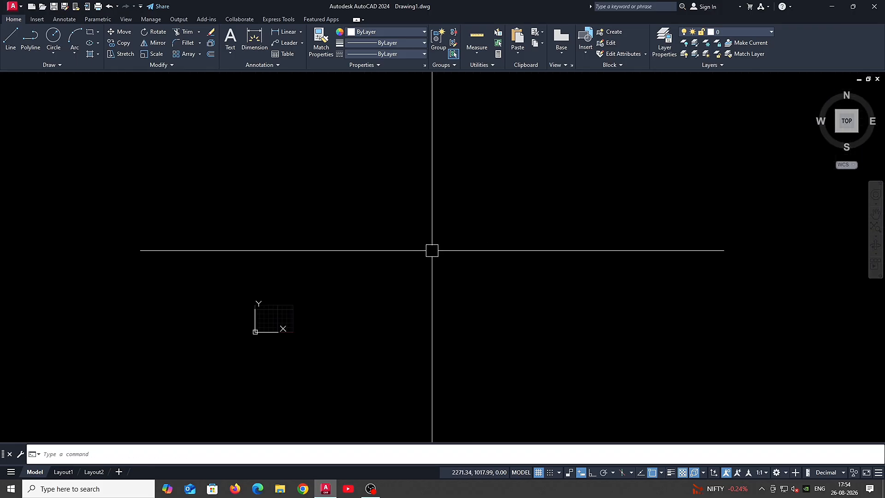
{"action": "scroll", "coordinate": [281, 312], "scroll_direction": "up", "scroll_amount": 2}
{"action": "mouse_move", "coordinate": [236, 332]}
{"action": "middle_mouse_down"}
{"action": "mouse_move", "coordinate": [280, 312]}
{"action": "mouse_move", "coordinate": [328, 316]}
{"action": "middle_mouse_up"}
{"action": "scroll", "coordinate": [299, 305], "scroll_direction": "up", "scroll_amount": 4}
{"action": "type", "text": "l"}
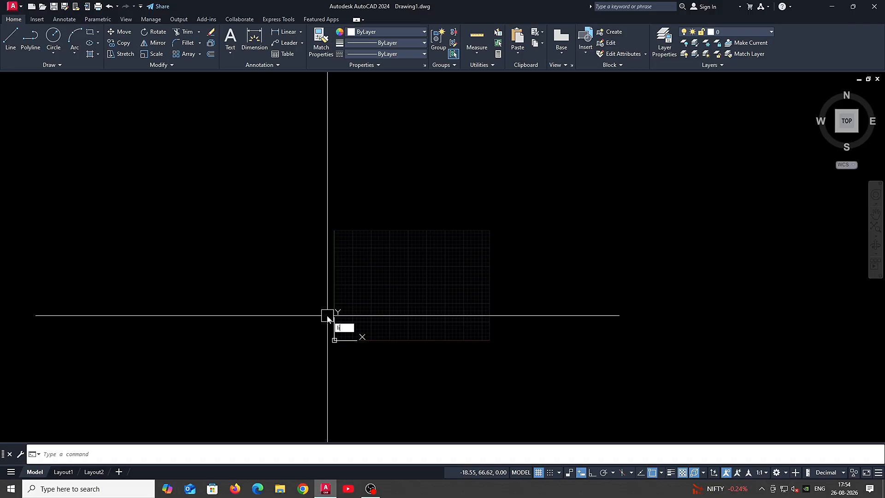
{"action": "key", "text": "Return"}
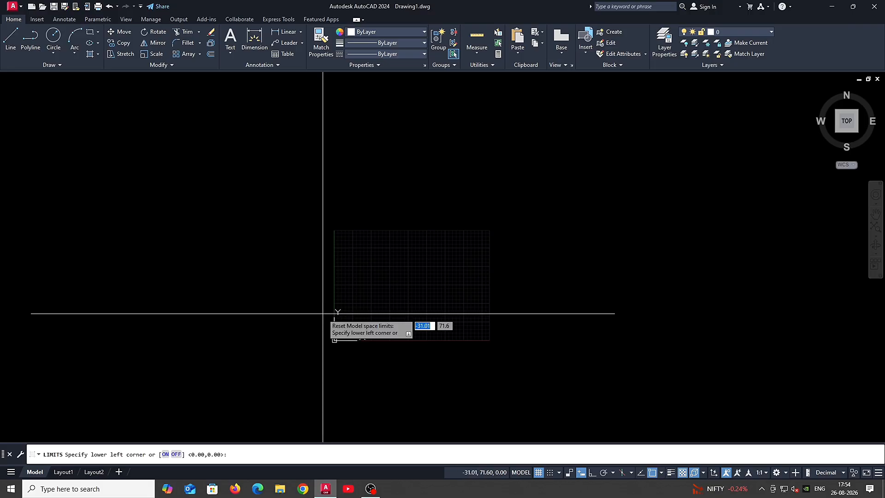
{"action": "type", "text": "0,0"}
{"action": "key", "text": "Return"}
{"action": "type", "text": "200"}
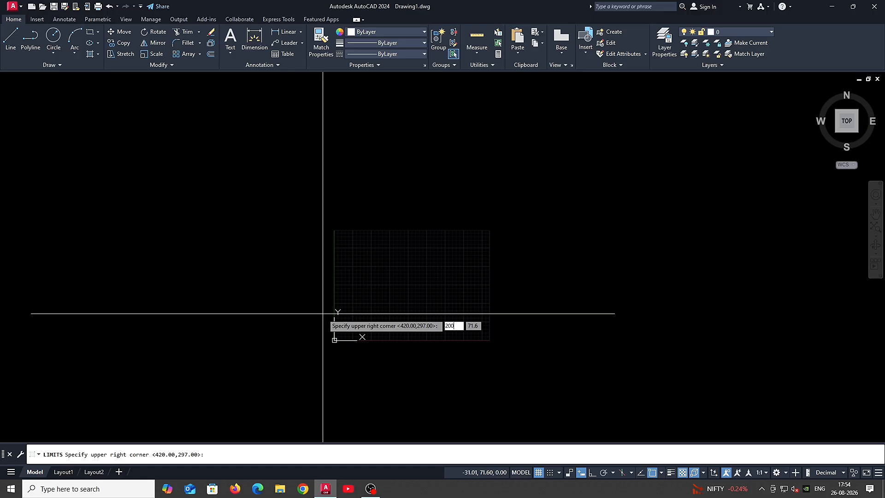
{"action": "type", "text": ","}
{"action": "key", "text": "Return"}
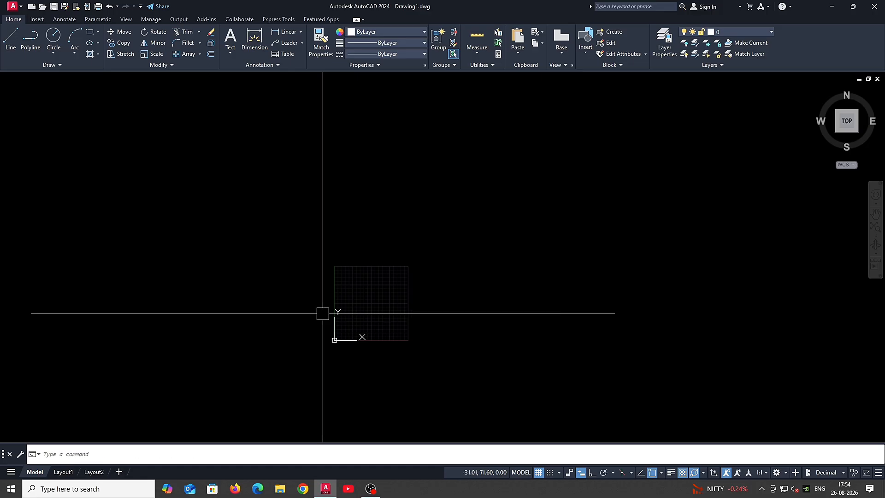
{"action": "scroll", "coordinate": [430, 354], "scroll_direction": "up", "scroll_amount": 6}
{"action": "middle_click_drag", "start_coordinate": [324, 277], "coordinate": [455, 330]}
{"action": "middle_click_drag", "start_coordinate": [369, 266], "coordinate": [384, 306]}
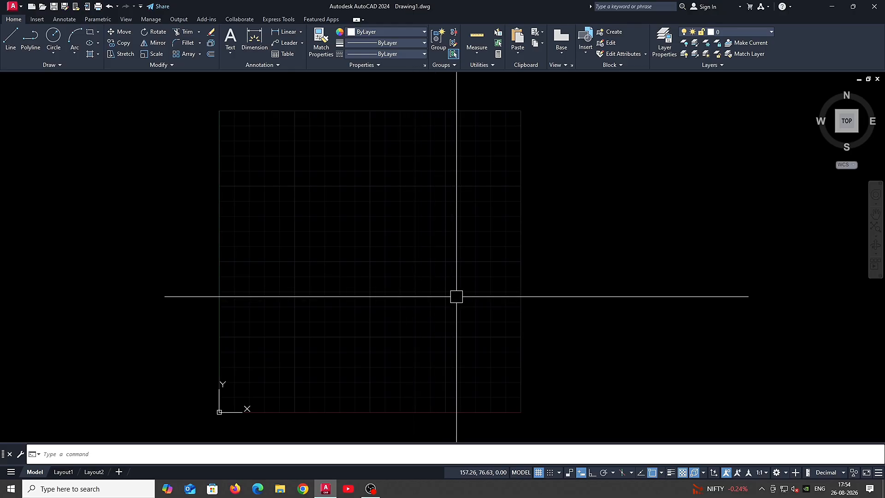
{"action": "middle_click_drag", "start_coordinate": [489, 279], "coordinate": [615, 280]}
{"action": "scroll", "coordinate": [660, 281], "scroll_direction": "up", "scroll_amount": 2}
{"action": "scroll", "coordinate": [549, 316], "scroll_direction": "down", "scroll_amount": 2}
{"action": "middle_click_drag", "start_coordinate": [662, 344], "coordinate": [562, 344]}
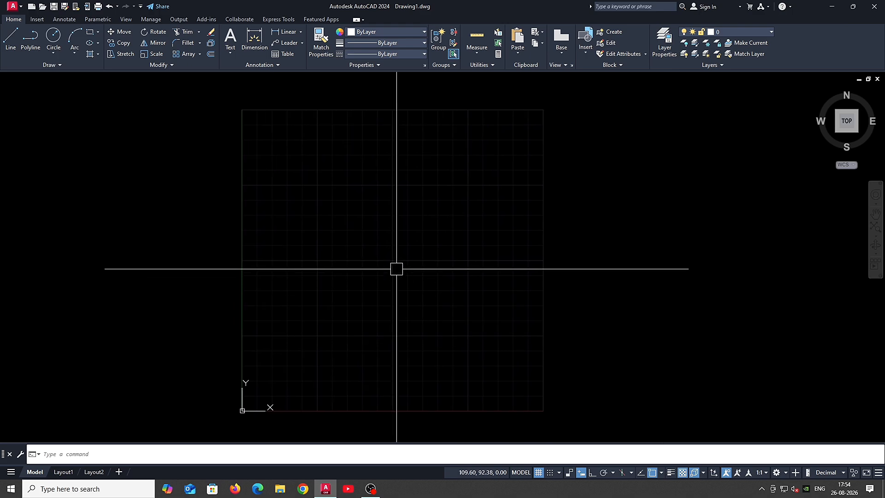
{"action": "middle_click_drag", "start_coordinate": [434, 248], "coordinate": [484, 279]}
{"action": "middle_click_drag", "start_coordinate": [420, 306], "coordinate": [409, 275]}
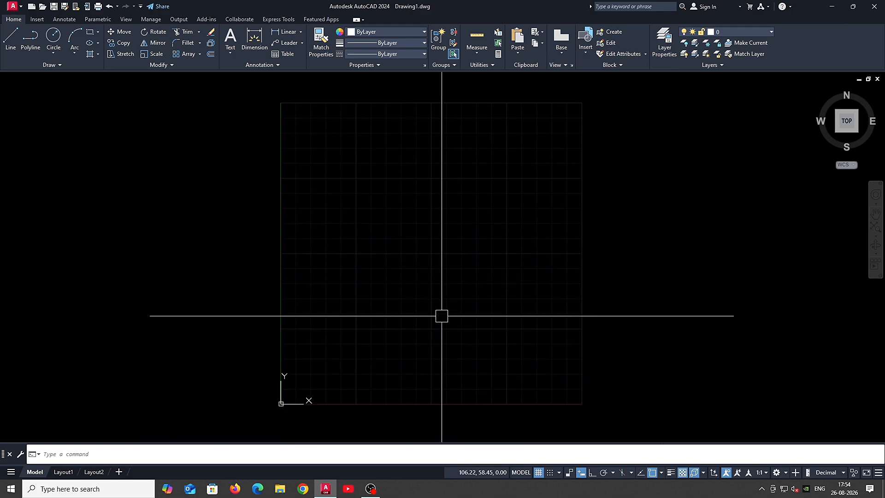
{"action": "middle_click_drag", "start_coordinate": [452, 312], "coordinate": [446, 319]}
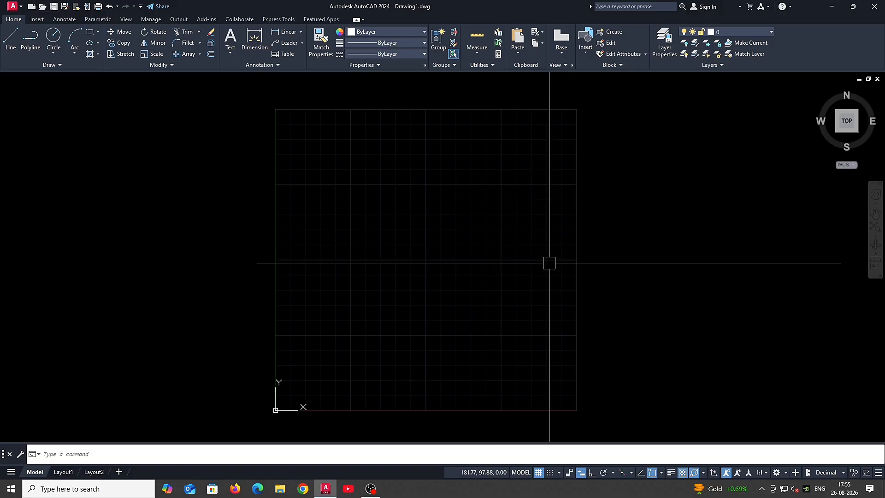
{"action": "middle_click_drag", "start_coordinate": [576, 253], "coordinate": [587, 270]}
{"action": "mouse_move", "coordinate": [488, 168]}
{"action": "middle_mouse_down"}
{"action": "mouse_move", "coordinate": [489, 182]}
{"action": "mouse_move", "coordinate": [489, 174]}
{"action": "middle_mouse_up"}
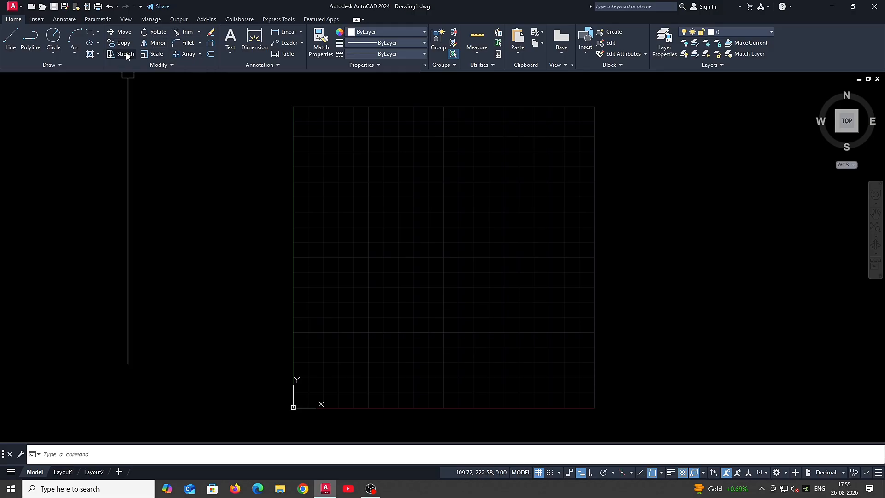
- Draw a rectangle 30 wide by 25 high in the upper-left part of the grid area
{"action": "mouse_move", "coordinate": [333, 195]}
{"action": "middle_mouse_down"}
{"action": "mouse_move", "coordinate": [346, 173]}
{"action": "mouse_move", "coordinate": [326, 189]}
{"action": "middle_mouse_up"}
{"action": "type", "text": "rec"}
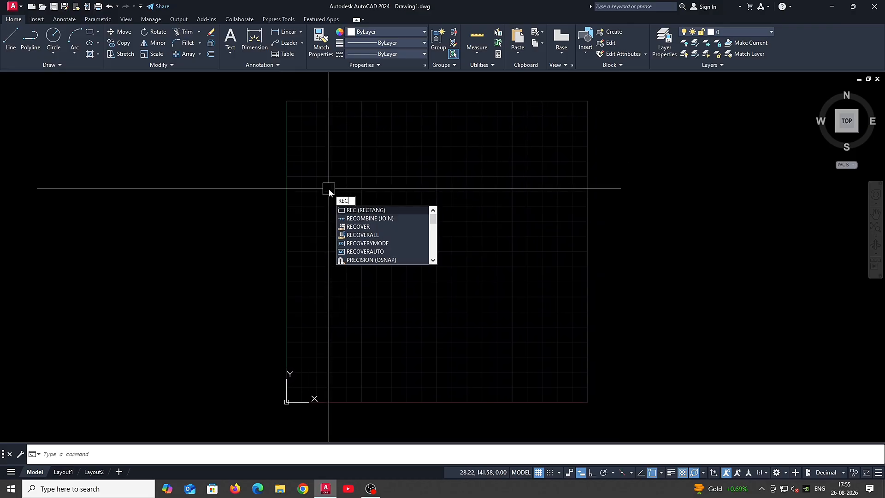
{"action": "key", "text": "Return"}
{"action": "left_click", "coordinate": [321, 233]}
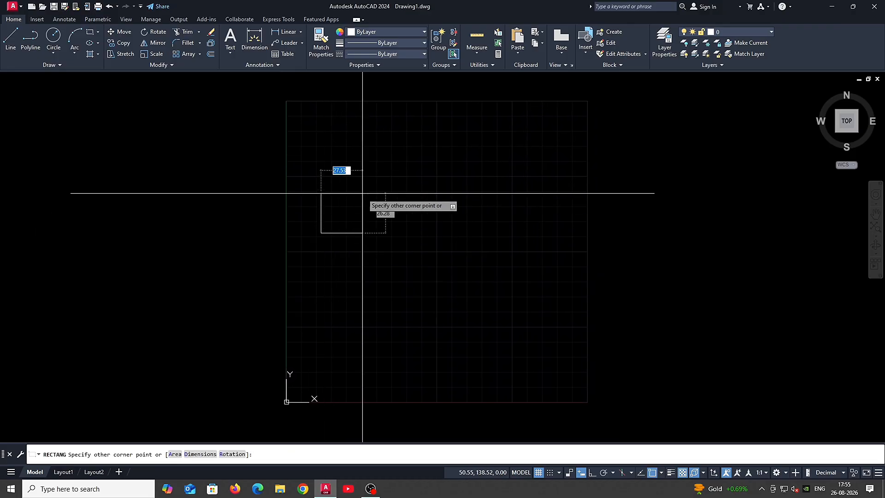
{"action": "type", "text": "@30"}
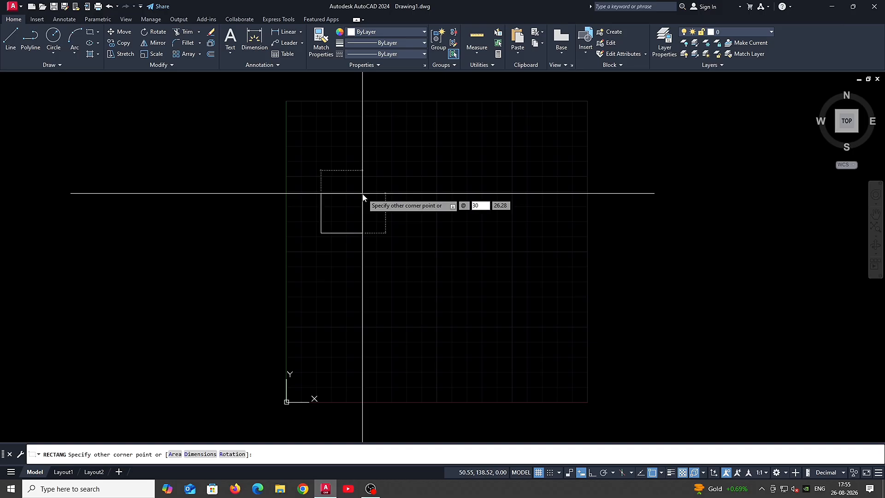
{"action": "key", "text": "Tab"}
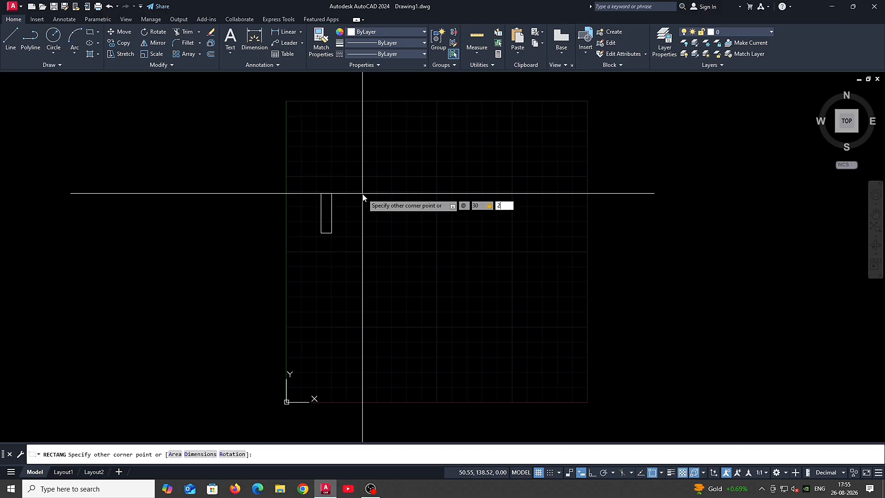
{"action": "key", "text": "Return"}
- Add linear dimensions for the rectangle's width below it and its height along its right side
{"action": "scroll", "coordinate": [355, 208], "scroll_direction": "up", "scroll_amount": 4}
{"action": "middle_click_drag", "start_coordinate": [353, 212], "coordinate": [378, 257]}
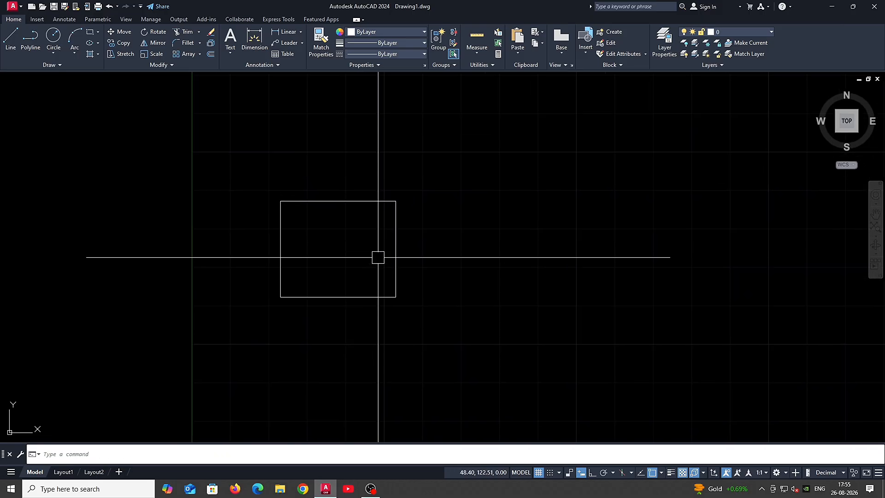
{"action": "type", "text": "dli"}
{"action": "key", "text": "Return"}
{"action": "key", "text": "Return"}
{"action": "left_click", "coordinate": [347, 297]}
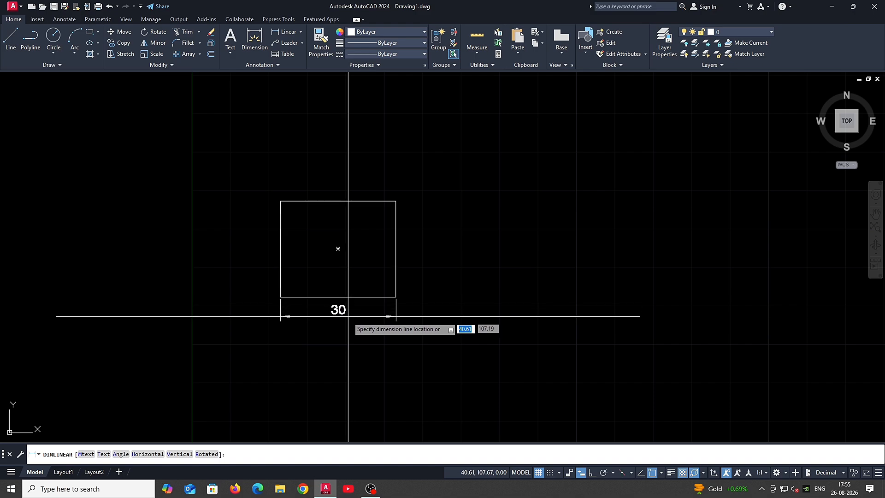
{"action": "left_click", "coordinate": [347, 320]}
{"action": "key", "text": "Return"}
{"action": "key", "text": "Return"}
{"action": "left_click", "coordinate": [395, 253]}
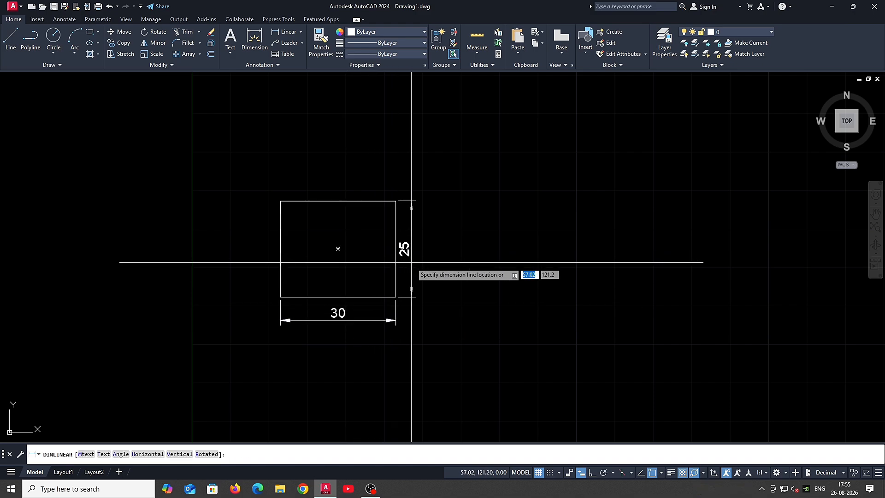
{"action": "left_click", "coordinate": [411, 259]}
{"action": "scroll", "coordinate": [429, 264], "scroll_direction": "down", "scroll_amount": 2}
{"action": "middle_click_drag", "start_coordinate": [428, 265], "coordinate": [446, 280]}
{"action": "key", "text": "ctrl+s"}
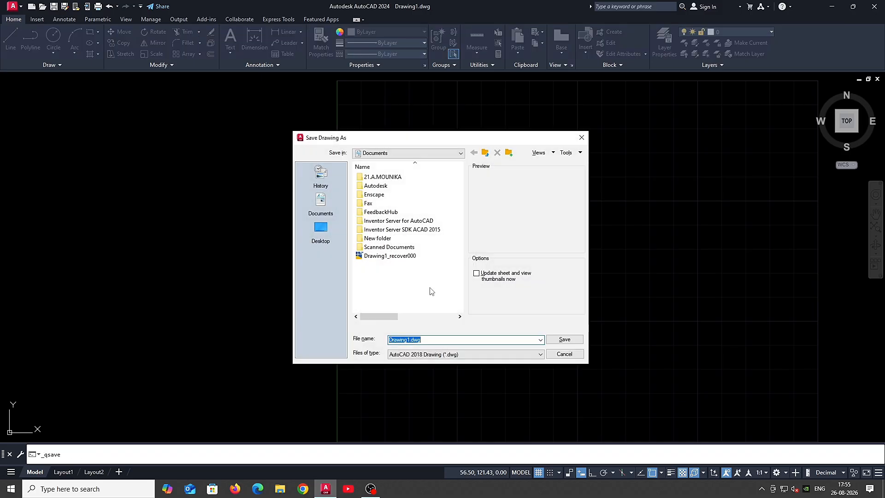
{"action": "key", "text": "Escape"}
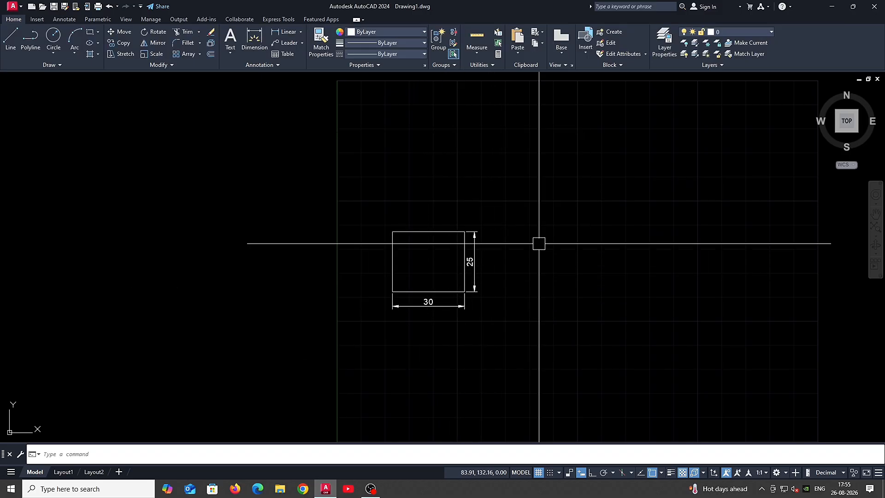
{"action": "middle_click_drag", "start_coordinate": [456, 290], "coordinate": [459, 303]}
{"action": "scroll", "coordinate": [463, 298], "scroll_direction": "up", "scroll_amount": 2}
{"action": "middle_click_drag", "start_coordinate": [488, 265], "coordinate": [494, 281]}
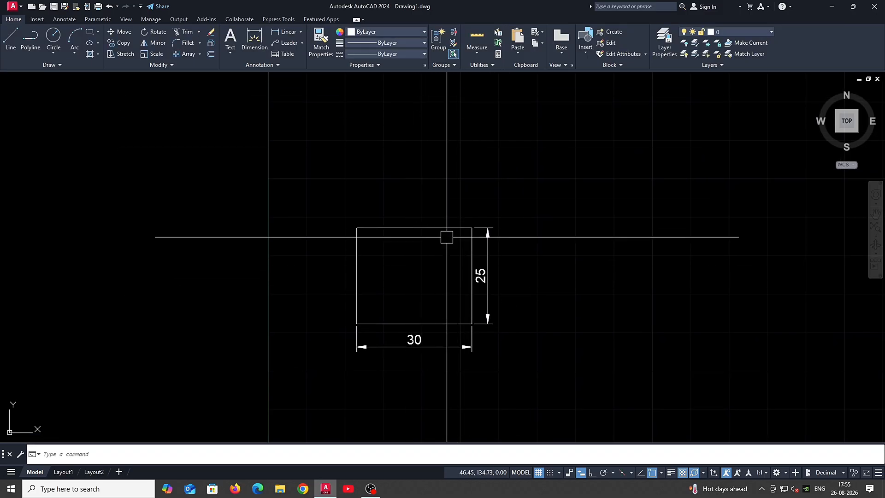
{"action": "middle_click_drag", "start_coordinate": [424, 244], "coordinate": [432, 254]}
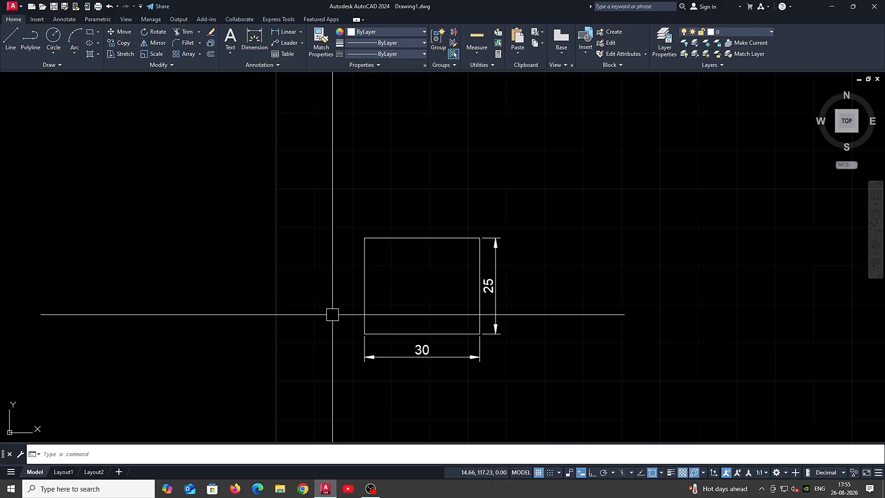
- Draw a second rectangle, 30 by 30, to the right of the first one
{"action": "middle_click_drag", "start_coordinate": [643, 316], "coordinate": [585, 323]}
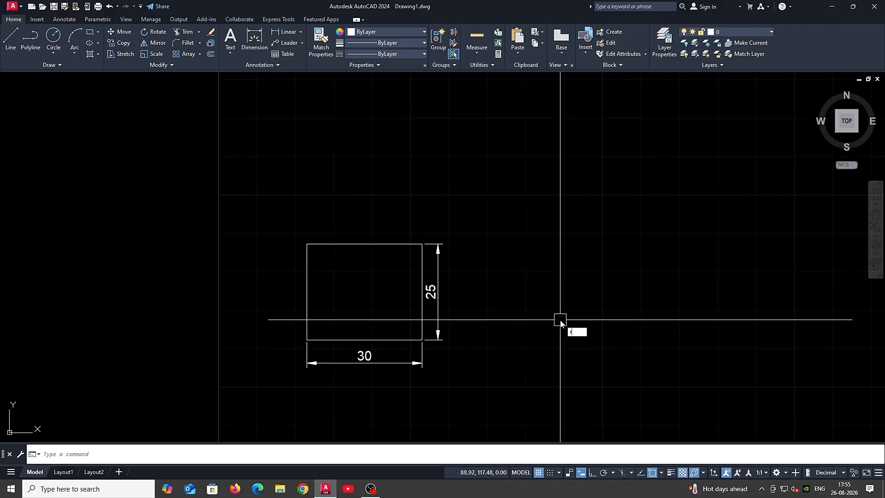
{"action": "type", "text": "ec"}
{"action": "key", "text": "Return"}
{"action": "left_click", "coordinate": [500, 337]}
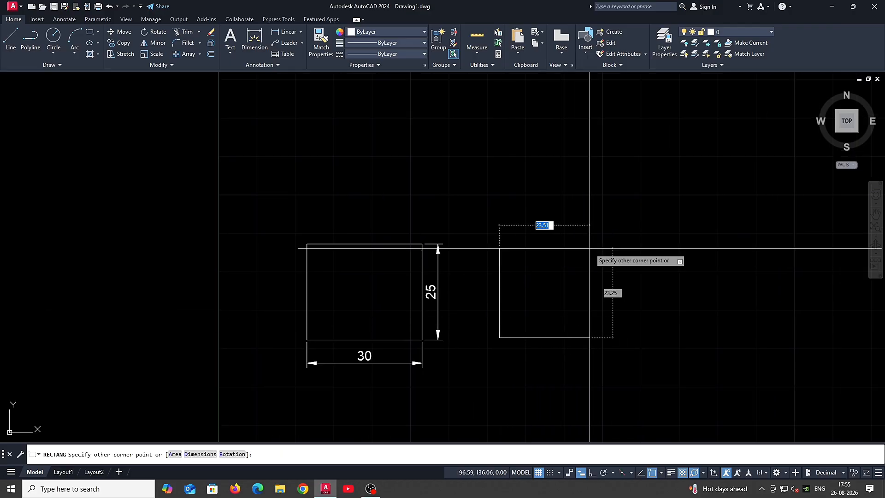
{"action": "type", "text": "@30"}
{"action": "key", "text": "Tab"}
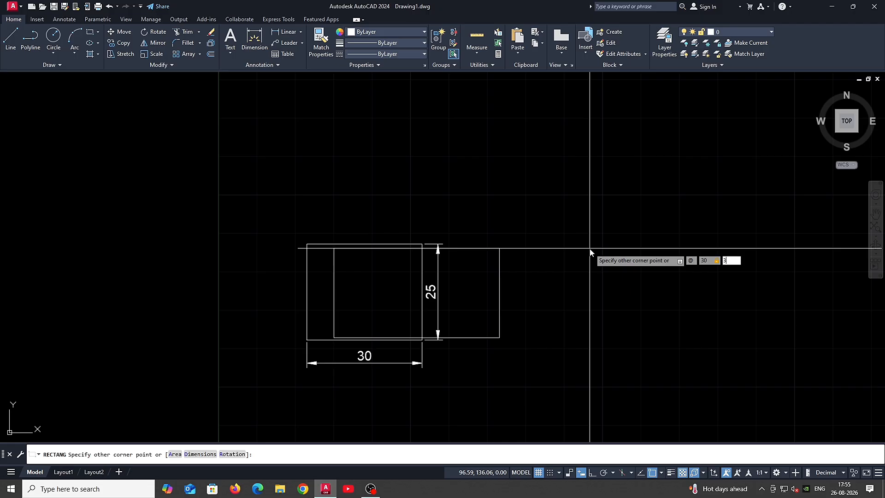
{"action": "key", "text": "Return"}
- Add a linear dimension for the second rectangle's height along its right side
{"action": "type", "text": "dli"}
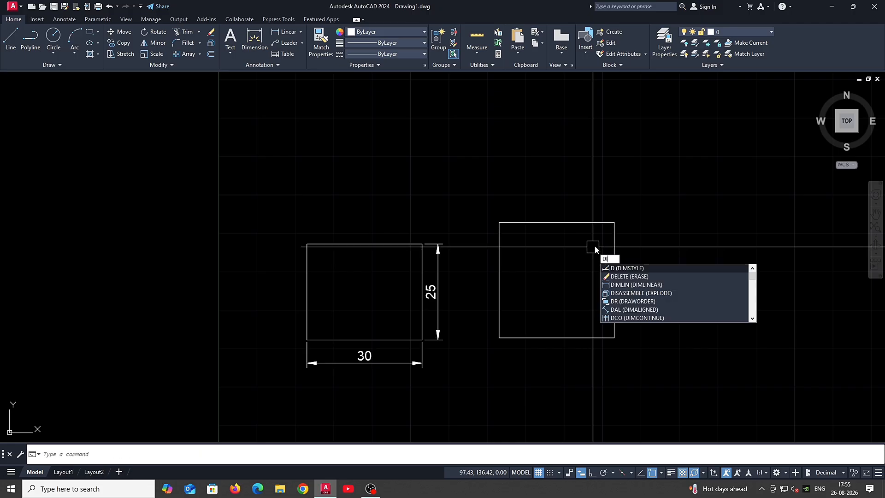
{"action": "key", "text": "Return"}
{"action": "key", "text": "Return"}
{"action": "left_click", "coordinate": [616, 263]}
{"action": "left_click", "coordinate": [629, 274]}
- Add a linear dimension for the second rectangle's width below its bottom edge
{"action": "key", "text": "Return"}
{"action": "key", "text": "Return"}
{"action": "left_click", "coordinate": [554, 338]}
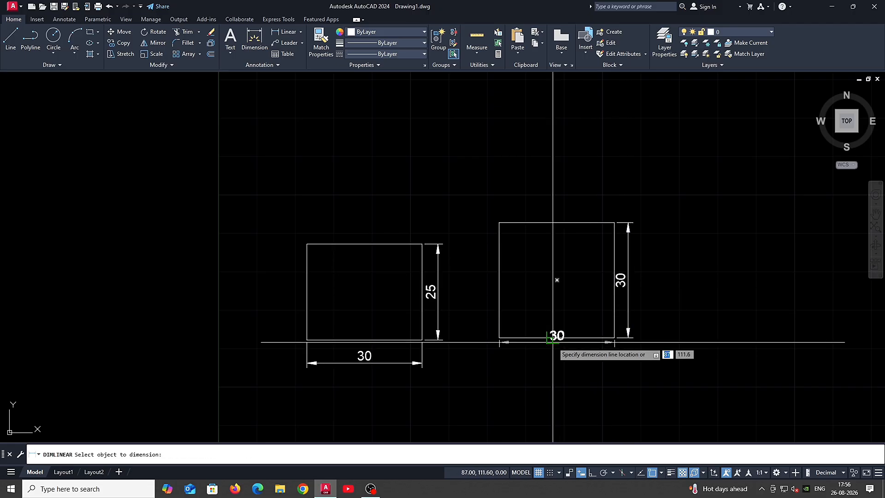
{"action": "key", "text": "Escape"}
{"action": "left_click", "coordinate": [567, 349]}
{"action": "key", "text": "Escape"}
{"action": "key", "text": "Return"}
{"action": "key", "text": "Return"}
{"action": "left_click", "coordinate": [561, 338]}
{"action": "left_click", "coordinate": [562, 355]}
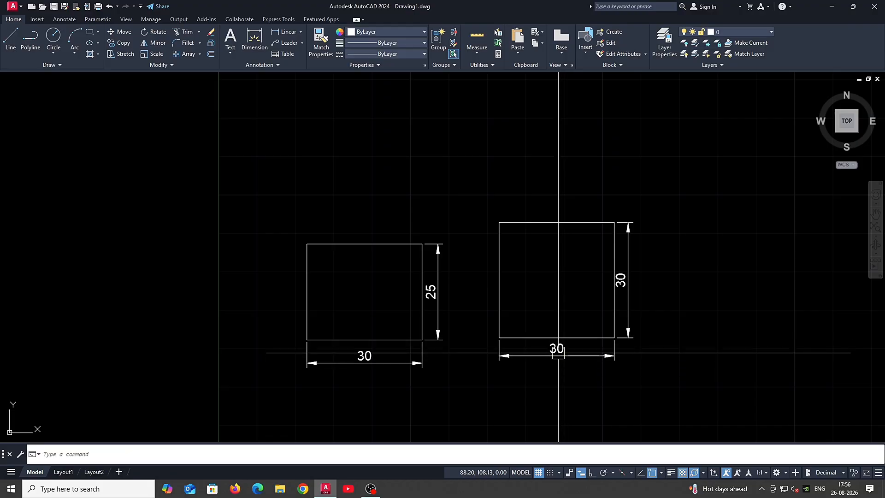
{"action": "middle_click_drag", "start_coordinate": [421, 274], "coordinate": [485, 287]}
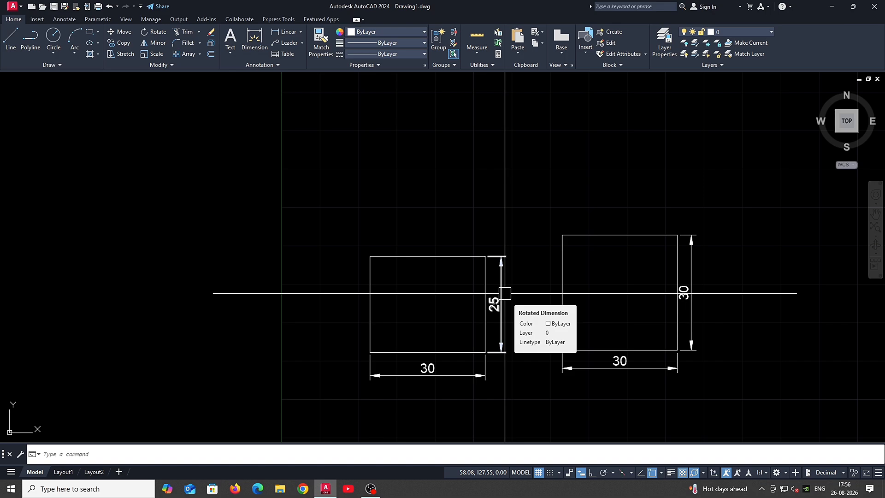
{"action": "left_click", "coordinate": [533, 301]}
{"action": "left_click", "coordinate": [461, 258]}
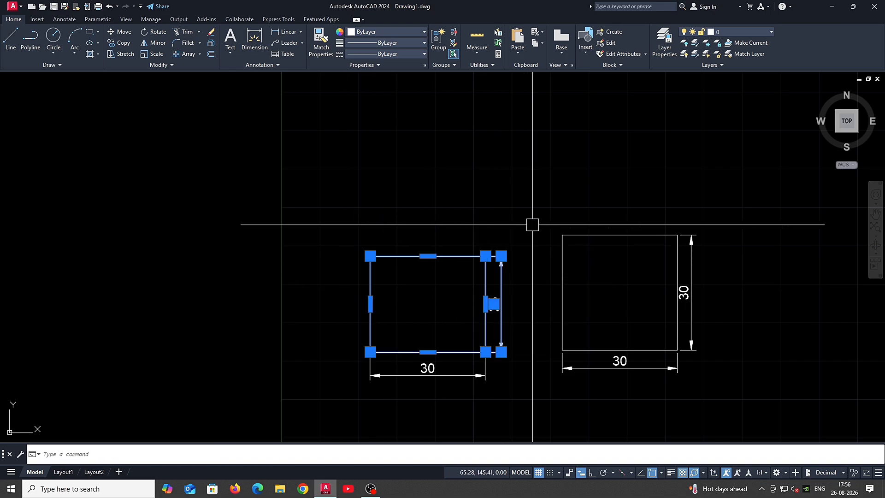
{"action": "key", "text": "Escape"}
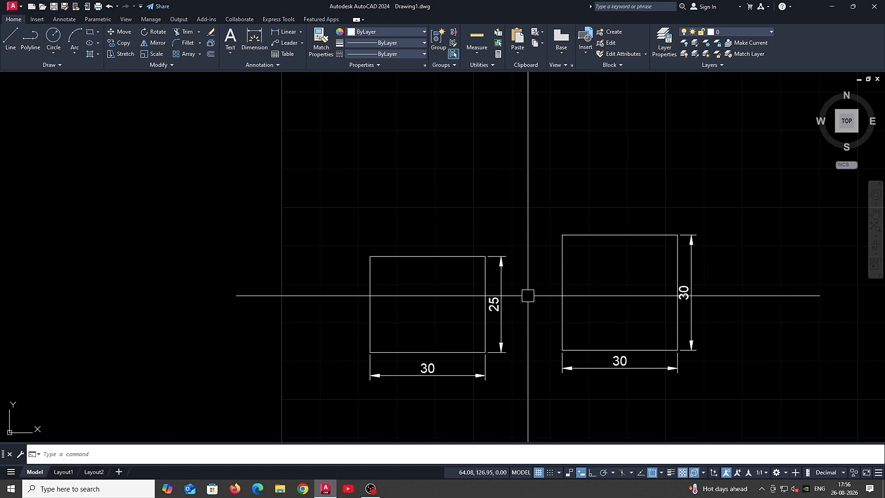
- Stretch the top edge of the first rectangle and its height dimension straight up by 5 with Ortho on
{"action": "left_click", "coordinate": [528, 296]}
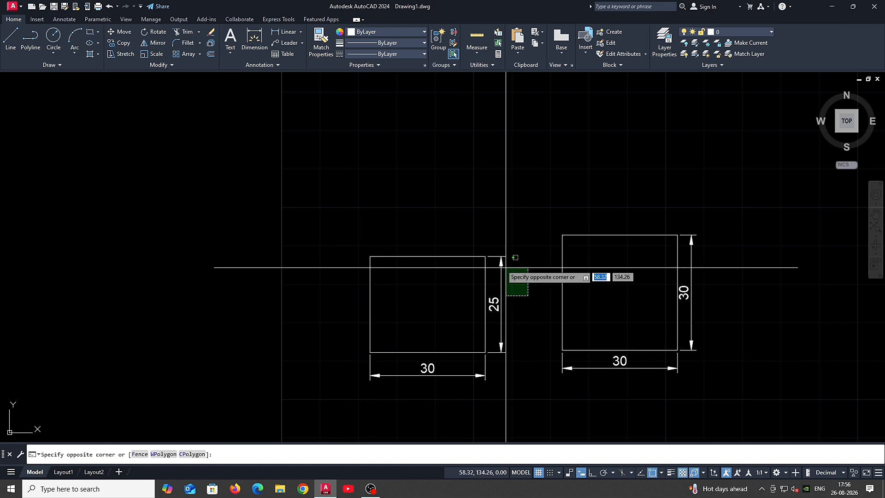
{"action": "left_click", "coordinate": [346, 199]}
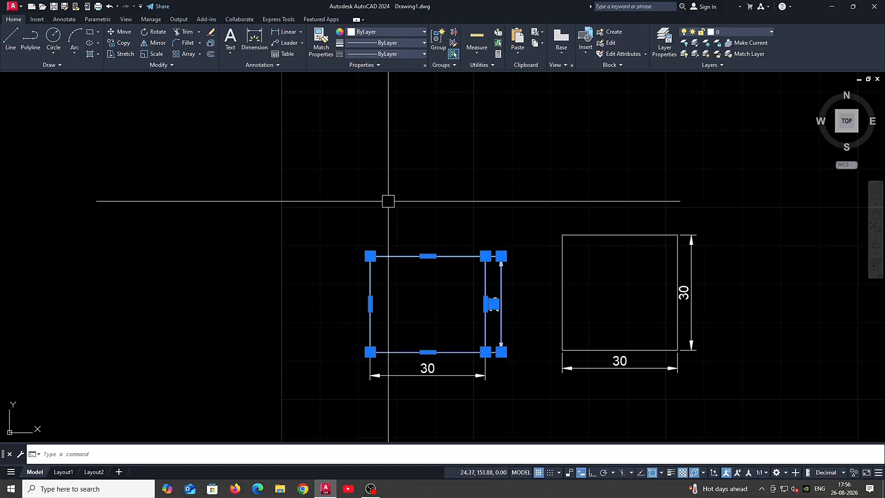
{"action": "key", "text": "Return"}
{"action": "left_click", "coordinate": [516, 231]}
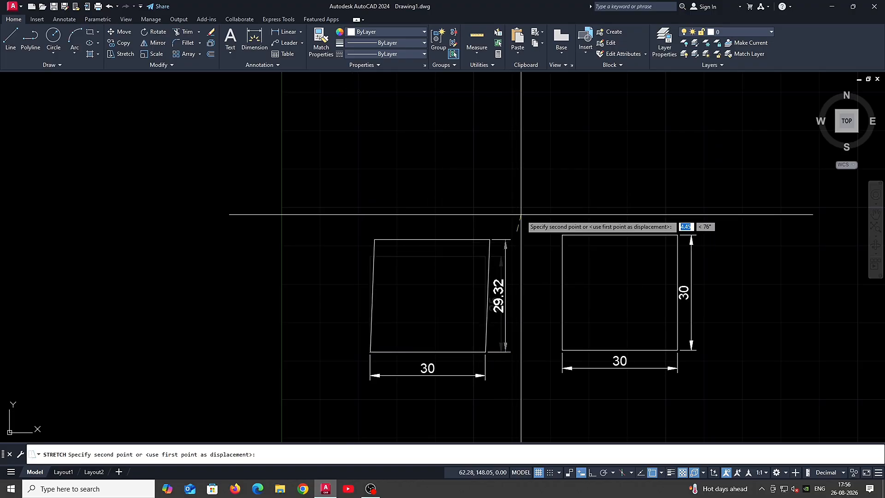
{"action": "left_click", "coordinate": [593, 474]}
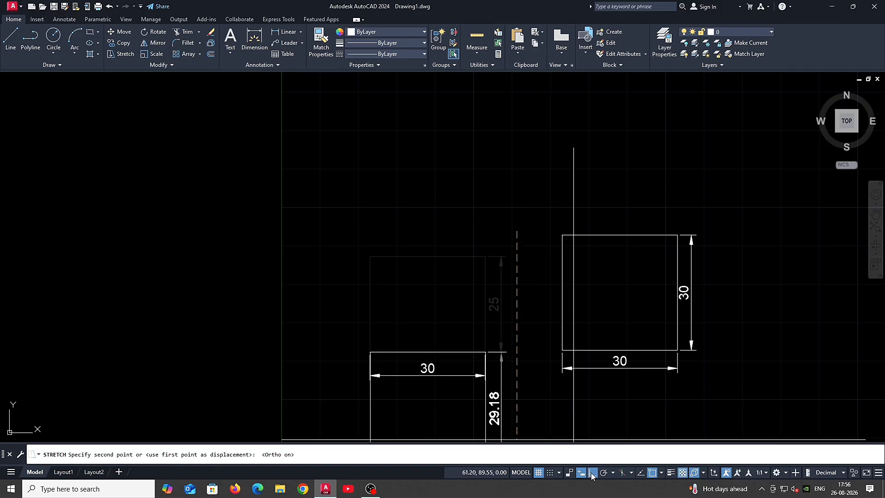
{"action": "left_click", "coordinate": [661, 473]}
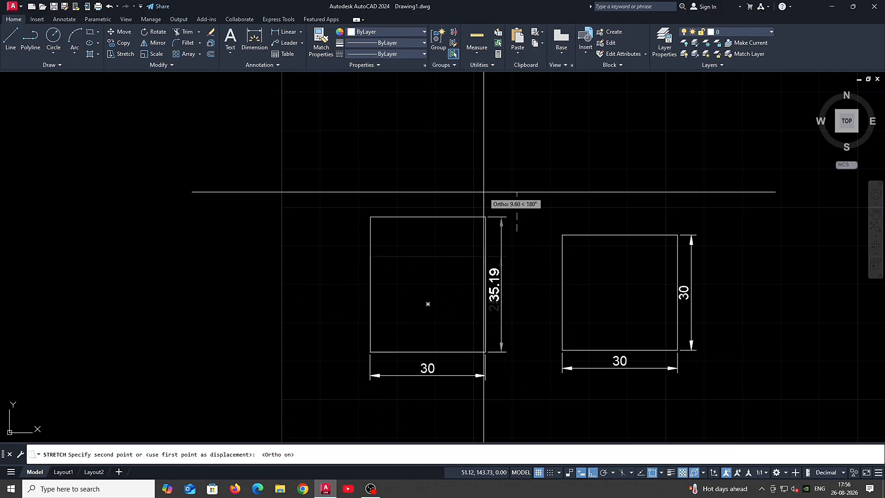
{"action": "type", "text": "5"}
{"action": "key", "text": "Return"}
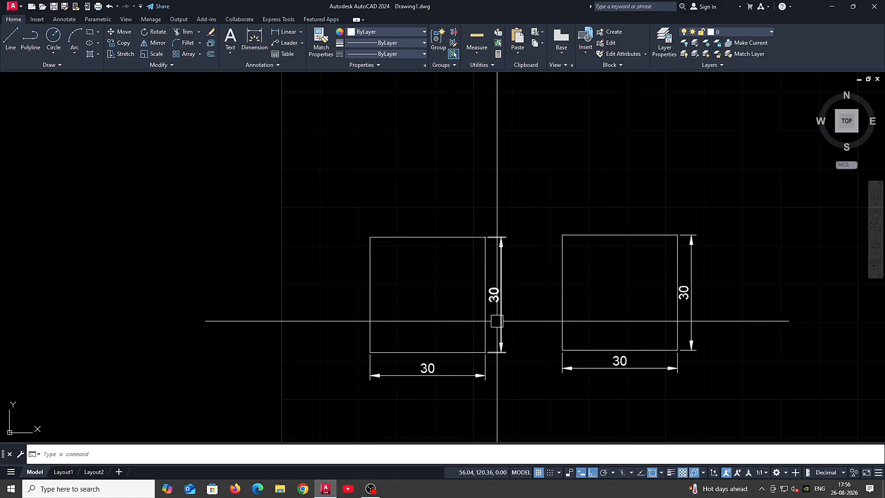
- Stretch the left edge of the first rectangle and its width dimension outward to the left by 20
{"action": "middle_click_drag", "start_coordinate": [490, 319], "coordinate": [467, 311]}
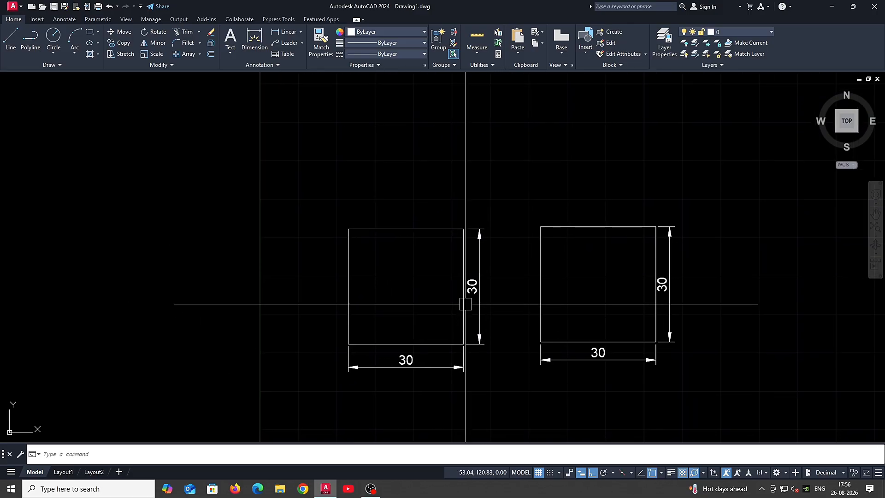
{"action": "left_click", "coordinate": [401, 404]}
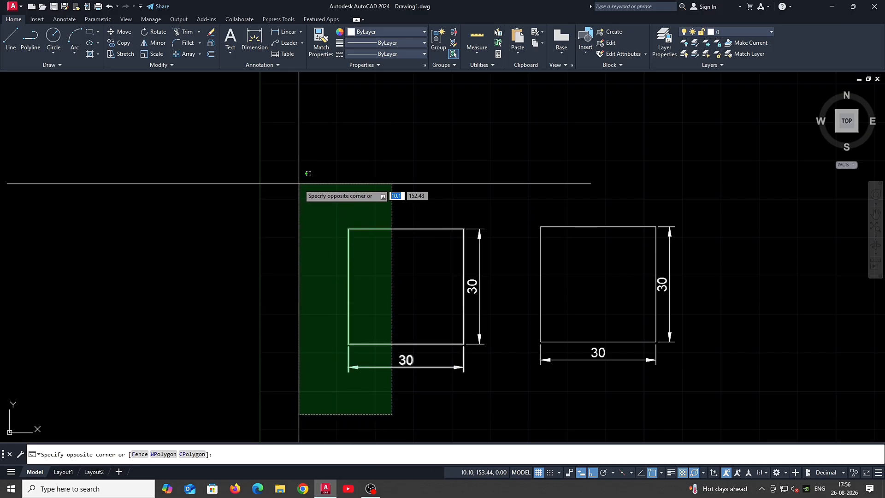
{"action": "left_click", "coordinate": [306, 170]}
{"action": "key", "text": "Return"}
{"action": "left_click", "coordinate": [372, 185]}
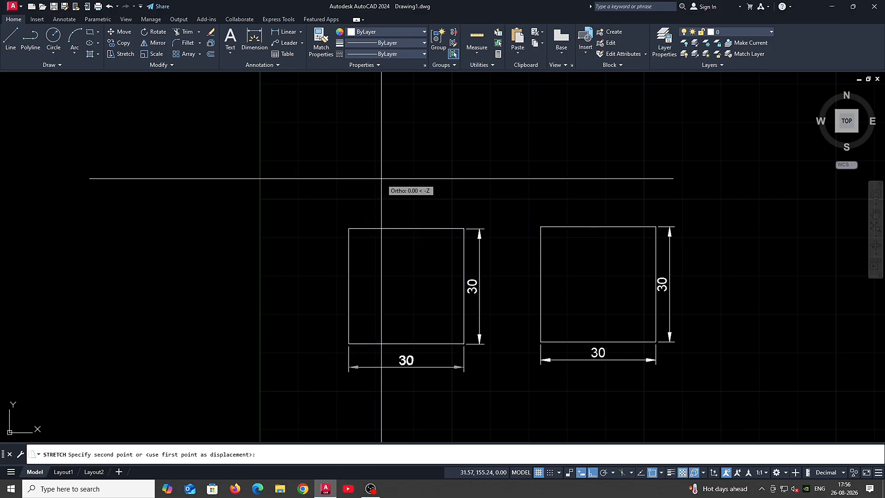
{"action": "type", "text": "20"}
{"action": "key", "text": "Return"}
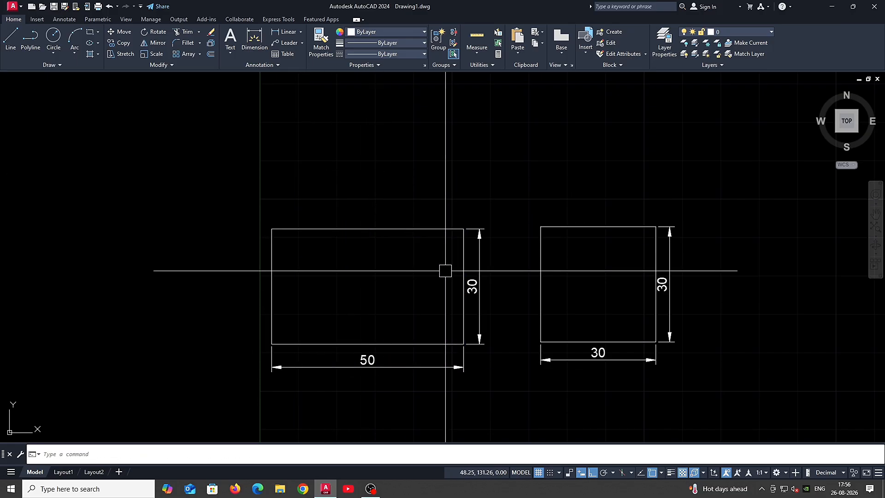
- Stretch the top edge of the first rectangle and its height dimension upward by 20
{"action": "key", "text": "Return"}
{"action": "left_click", "coordinate": [514, 277]}
{"action": "left_click", "coordinate": [187, 157]}
{"action": "key", "text": "Return"}
{"action": "left_click", "coordinate": [404, 167]}
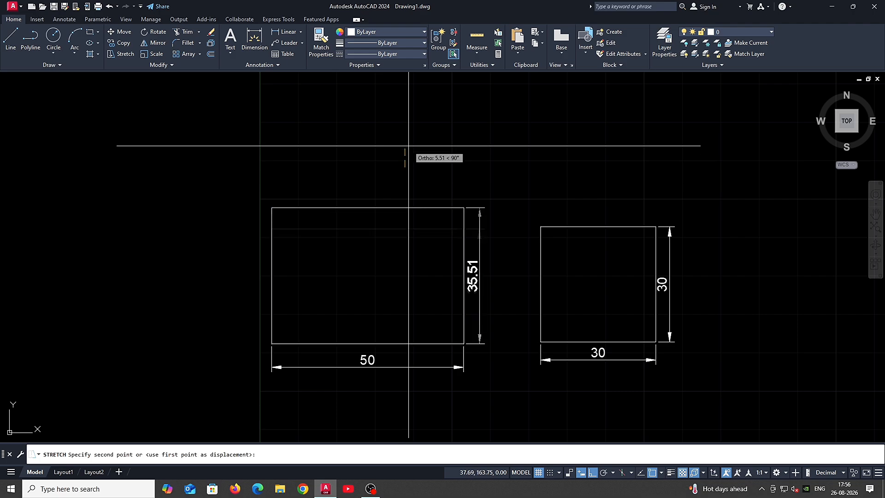
{"action": "type", "text": "20"}
{"action": "key", "text": "Return"}
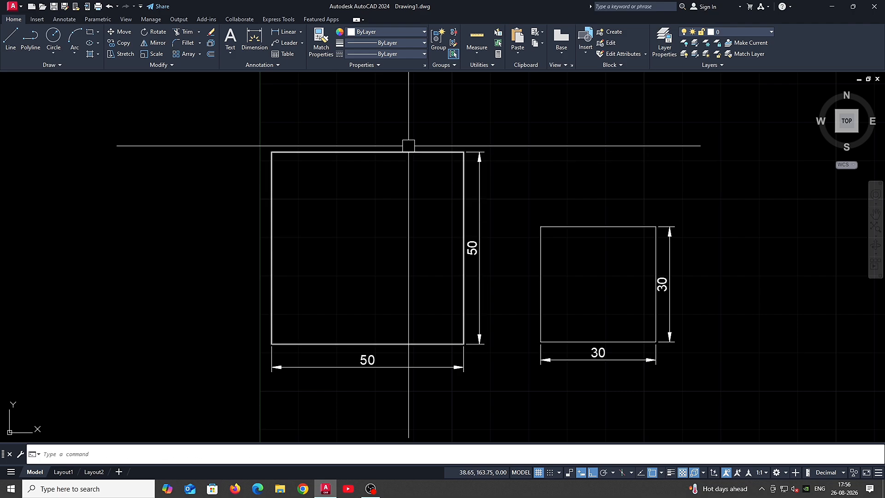
- Try stretching the right edge of the first rectangle and its dimensions horizontally, and undo the attempt
{"action": "left_click", "coordinate": [494, 402]}
{"action": "left_click", "coordinate": [411, 114]}
{"action": "type", "text": "s"}
{"action": "key", "text": "space"}
{"action": "left_click", "coordinate": [509, 107]}
{"action": "scroll", "coordinate": [507, 106], "scroll_direction": "up", "scroll_amount": 2}
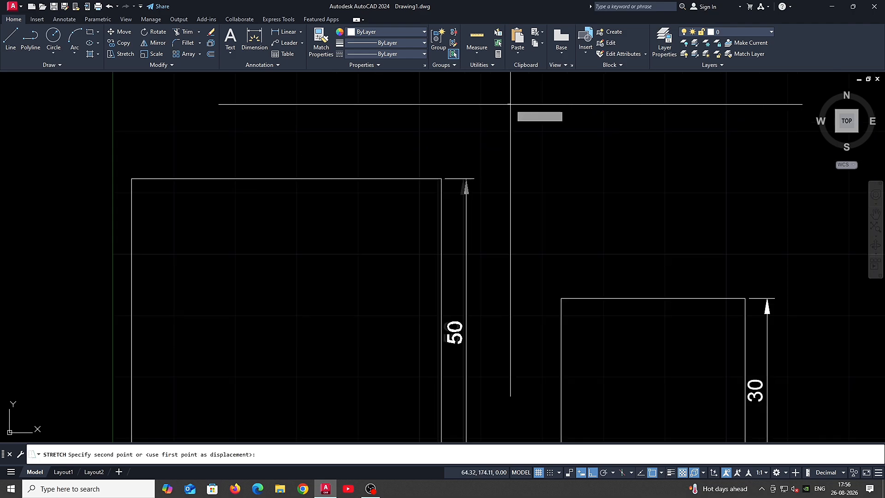
{"action": "scroll", "coordinate": [510, 104], "scroll_direction": "down", "scroll_amount": 4}
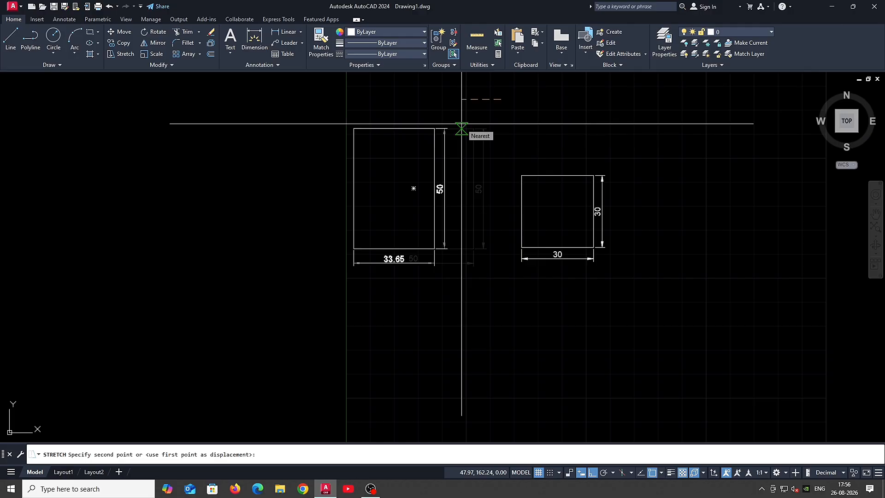
{"action": "key", "text": "space"}
{"action": "key", "text": "ctrl+z"}
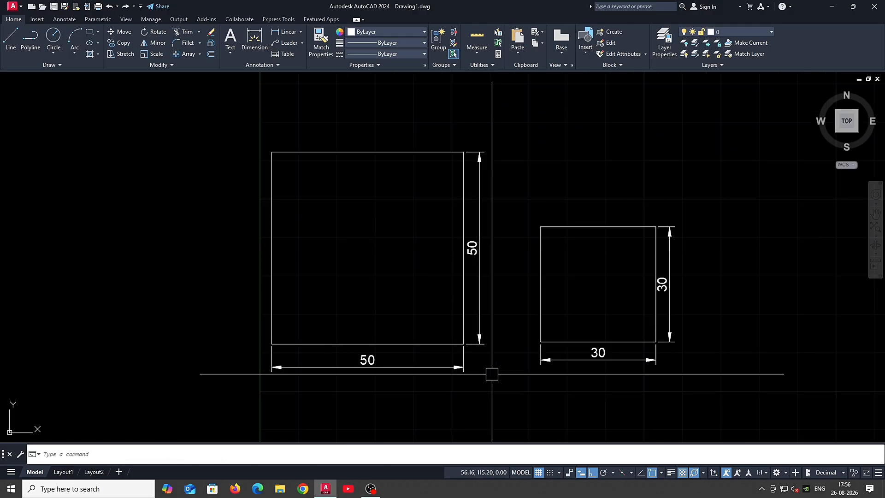
- Stretch the right edge of the first rectangle and its dimensions inward to the left by 10
{"action": "left_click", "coordinate": [494, 438]}
{"action": "left_click", "coordinate": [436, 189]}
{"action": "type", "text": "s"}
{"action": "key", "text": "space"}
{"action": "left_click", "coordinate": [473, 109]}
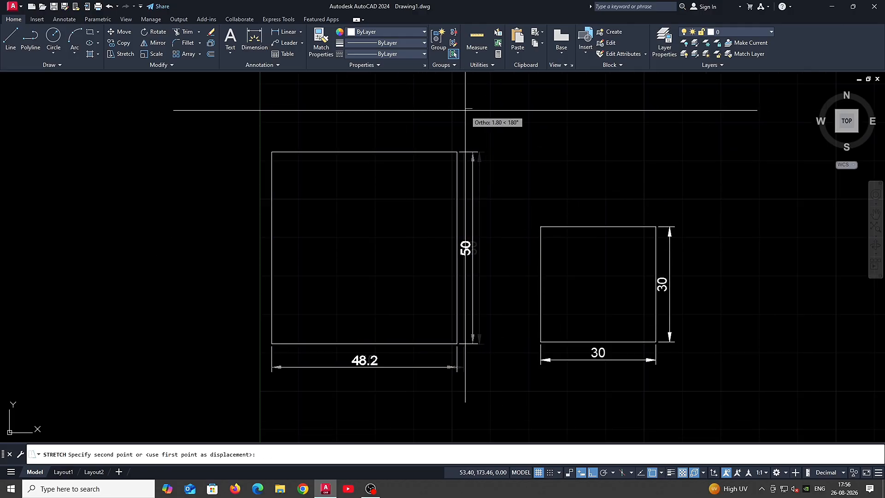
{"action": "type", "text": "10"}
{"action": "key", "text": "space"}
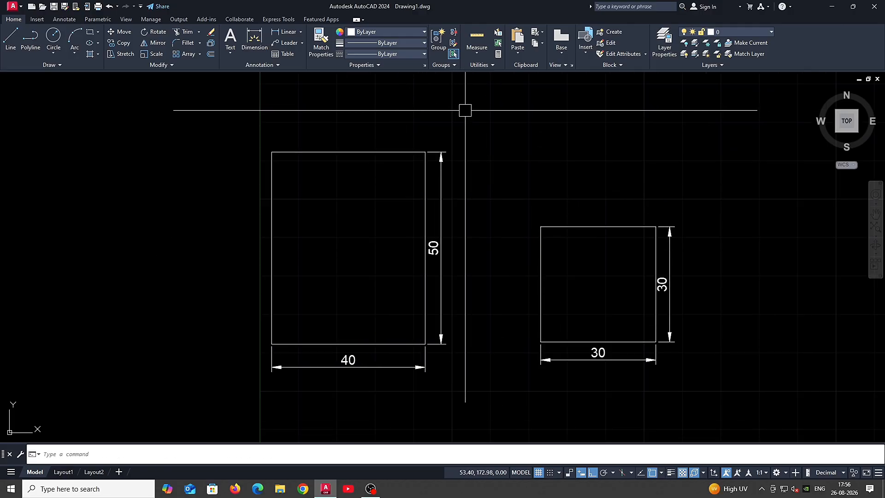
- Stretch the right edge of the first rectangle and its dimensions a further 0.5 to the left
{"action": "left_click", "coordinate": [470, 412]}
{"action": "left_click", "coordinate": [390, 105]}
{"action": "type", "text": "s"}
{"action": "key", "text": "space"}
{"action": "left_click", "coordinate": [432, 106]}
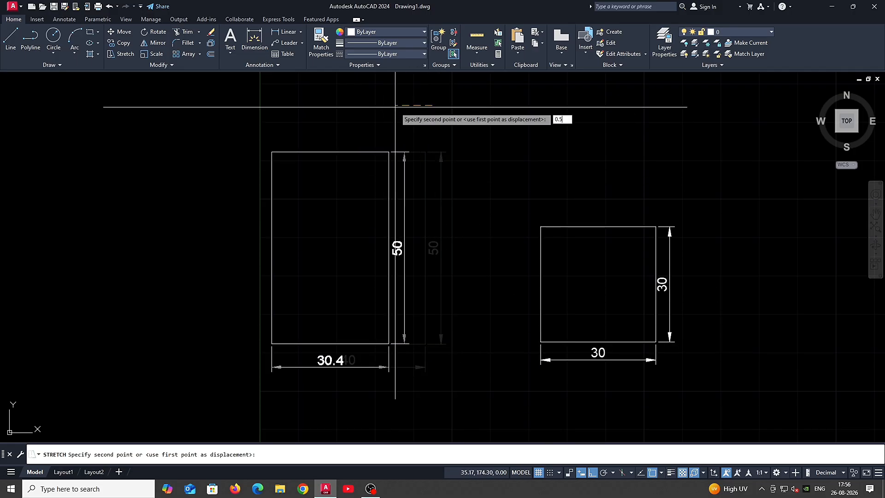
{"action": "type", "text": "0.5"}
{"action": "key", "text": "space"}
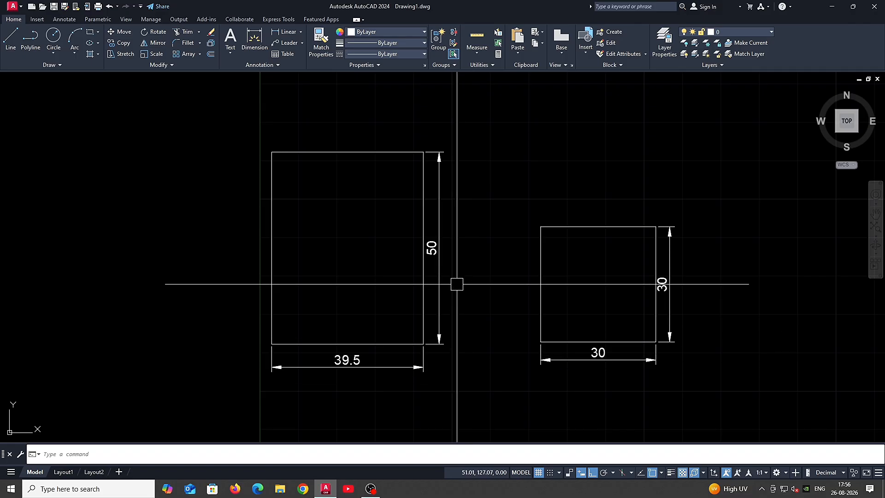
- Stretch the top edge of the first rectangle and its height dimension straight down by 25
{"action": "type", "text": "s"}
{"action": "key", "text": "space"}
{"action": "left_click", "coordinate": [516, 237]}
{"action": "left_click", "coordinate": [243, 121]}
{"action": "key", "text": "space"}
{"action": "left_click", "coordinate": [572, 91]}
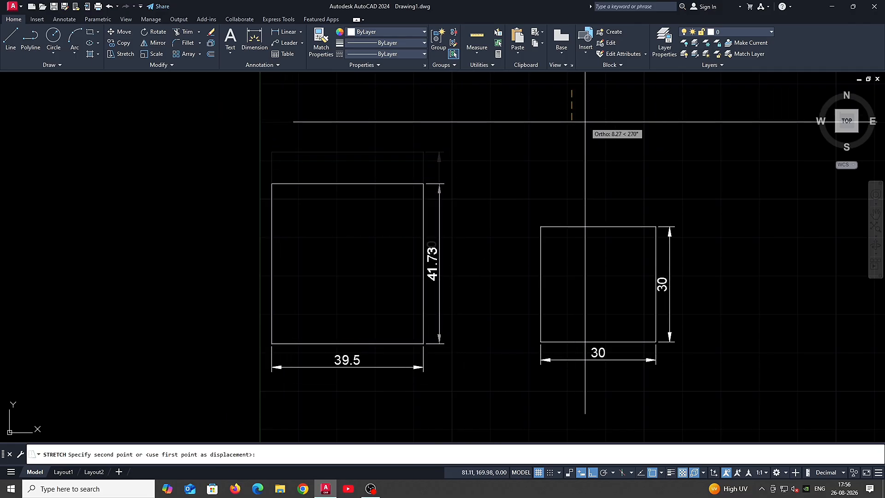
{"action": "type", "text": "25"}
{"action": "key", "text": "space"}
- Stretch the top edge of the first rectangle and its height dimension downward by another 0.6
{"action": "left_click", "coordinate": [466, 273]}
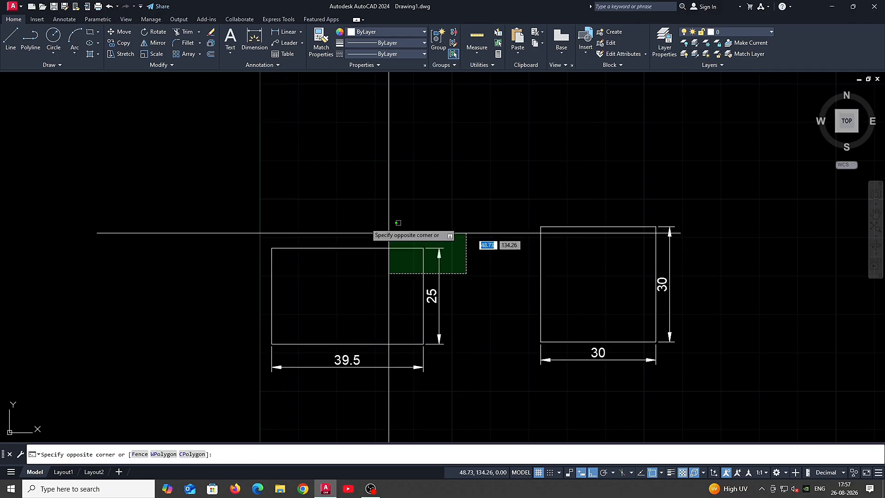
{"action": "left_click", "coordinate": [244, 148]}
{"action": "type", "text": "s"}
{"action": "key", "text": "space"}
{"action": "left_click", "coordinate": [364, 138]}
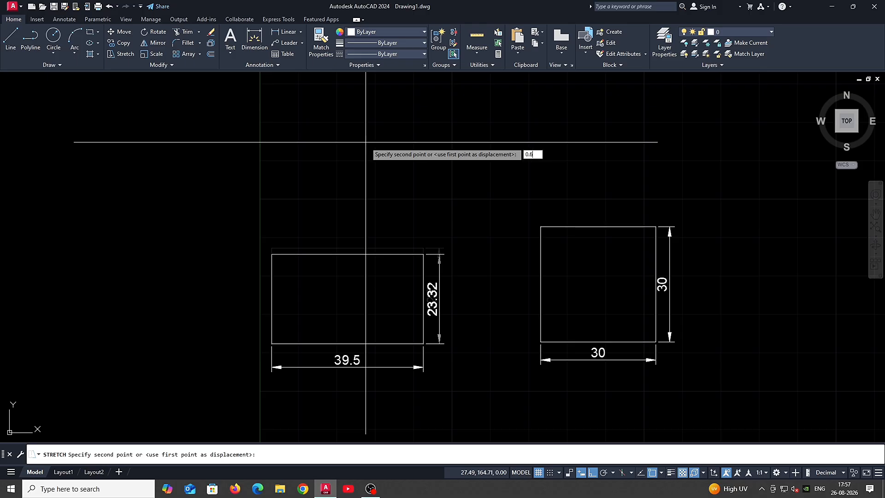
{"action": "key", "text": "space"}
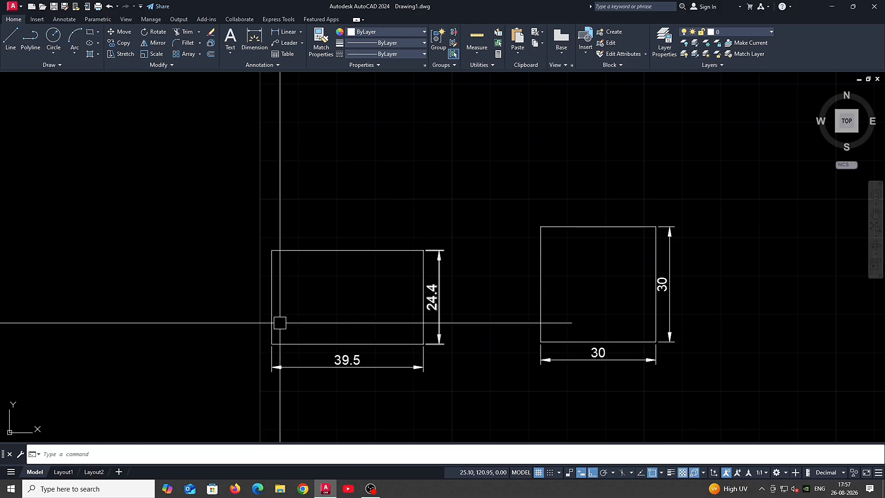
{"action": "middle_click_drag", "start_coordinate": [395, 289], "coordinate": [433, 287]}
{"action": "left_click", "coordinate": [762, 296]}
{"action": "left_click", "coordinate": [578, 159]}
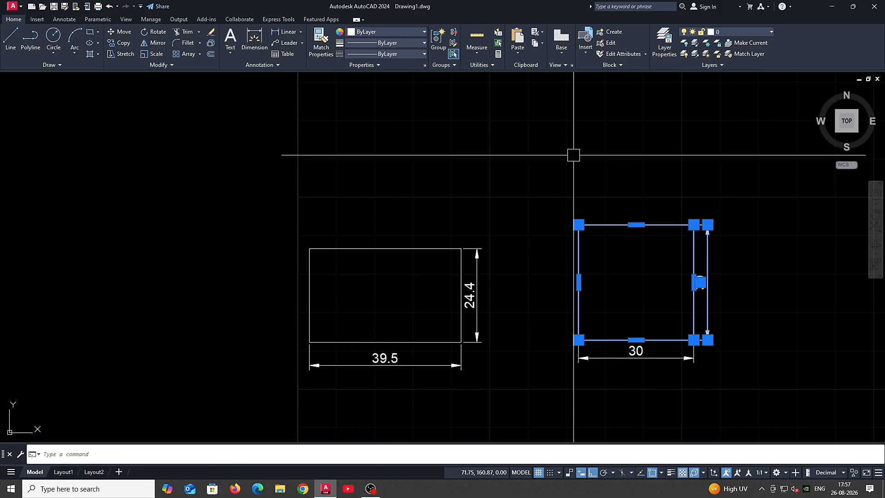
{"action": "key", "text": "space"}
{"action": "left_click", "coordinate": [568, 133]}
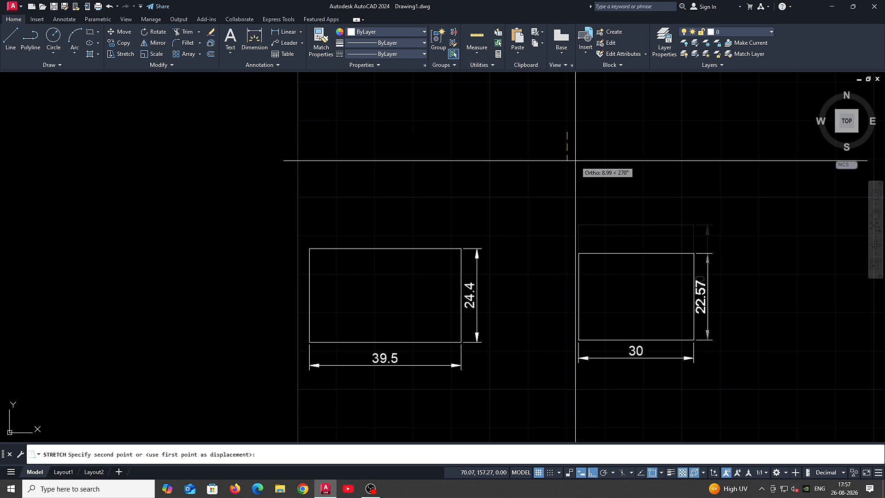
{"action": "key", "text": "Escape"}
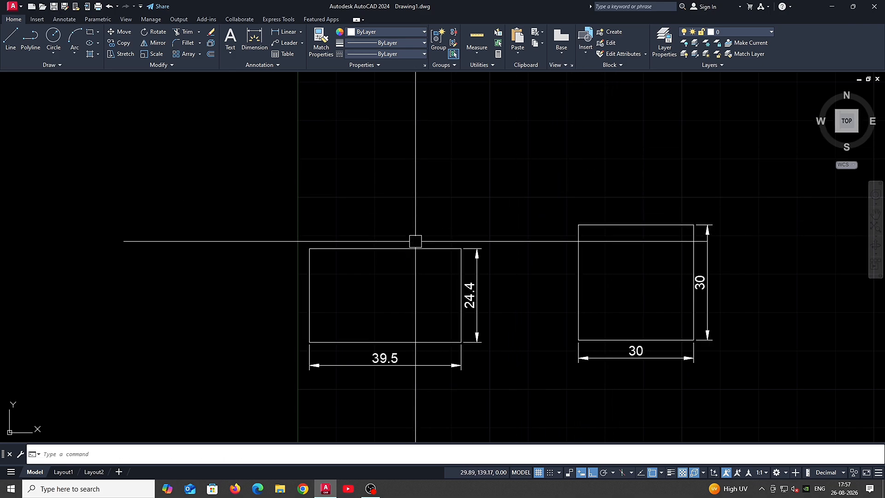
- Draw a separate horizontal line about 19 long above the first rectangle
{"action": "middle_click_drag", "start_coordinate": [503, 313], "coordinate": [448, 308]}
{"action": "middle_click_drag", "start_coordinate": [436, 228], "coordinate": [442, 279]}
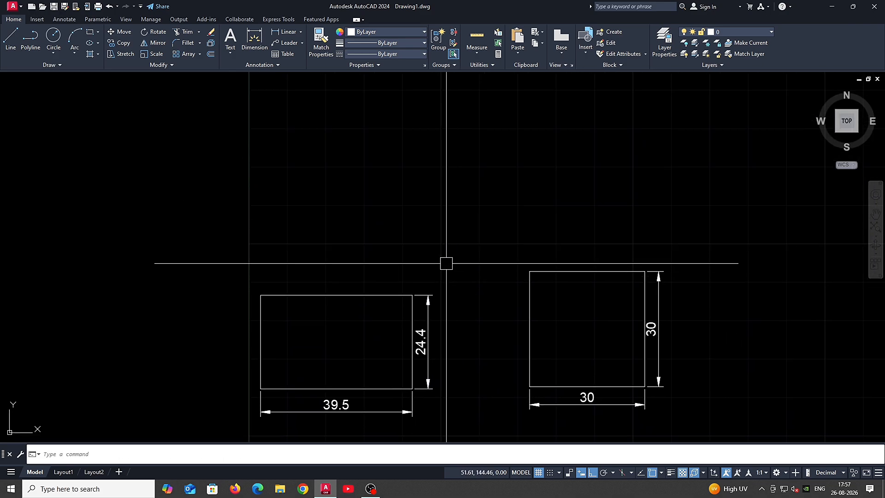
{"action": "key", "text": "l"}
{"action": "key", "text": "space"}
{"action": "left_click", "coordinate": [365, 194]}
{"action": "left_click", "coordinate": [439, 194]}
{"action": "key", "text": "Escape"}
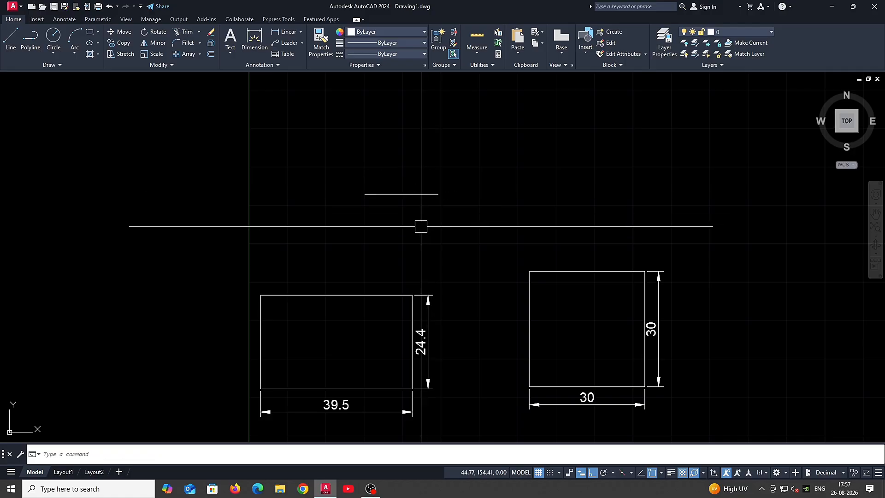
- Add a linear dimension for the length of the new horizontal line, placed just above it
{"action": "key", "text": "space"}
{"action": "type", "text": "dli"}
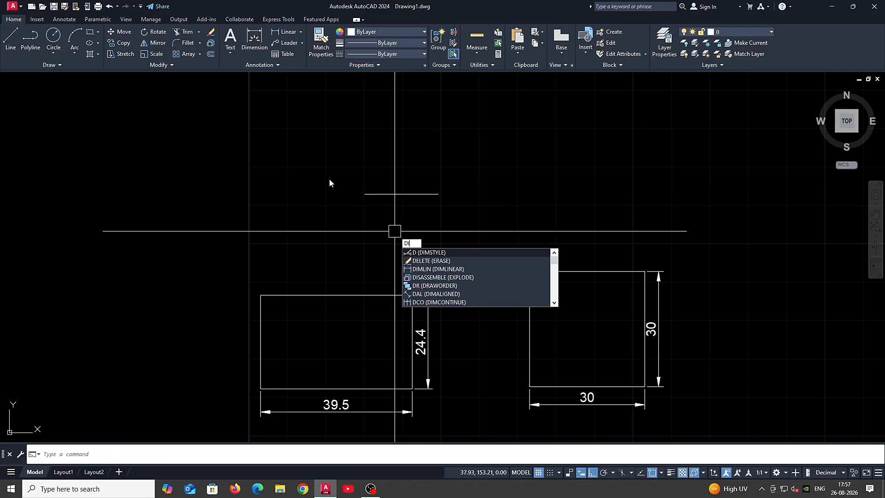
{"action": "key", "text": "Return"}
{"action": "key", "text": "Return"}
{"action": "left_click", "coordinate": [376, 195]}
{"action": "left_click", "coordinate": [390, 184]}
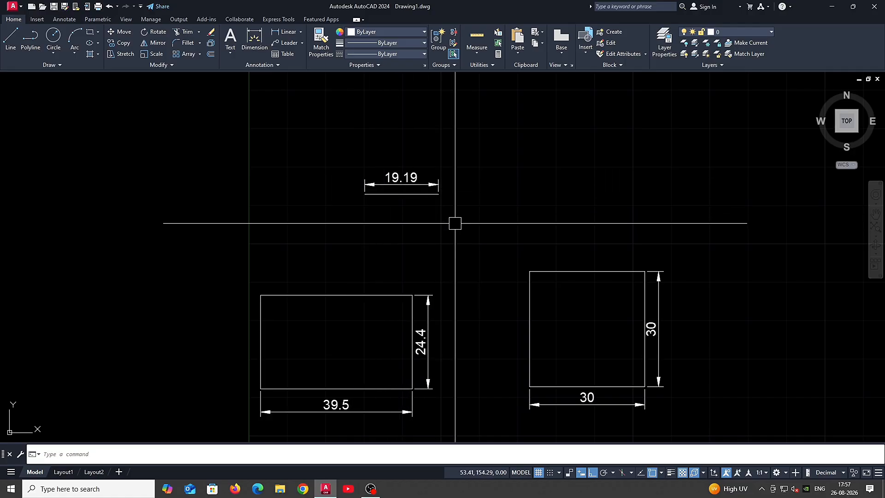
{"action": "left_click", "coordinate": [456, 223]}
{"action": "scroll", "coordinate": [432, 156], "scroll_direction": "up", "scroll_amount": 2}
{"action": "key", "text": "Escape"}
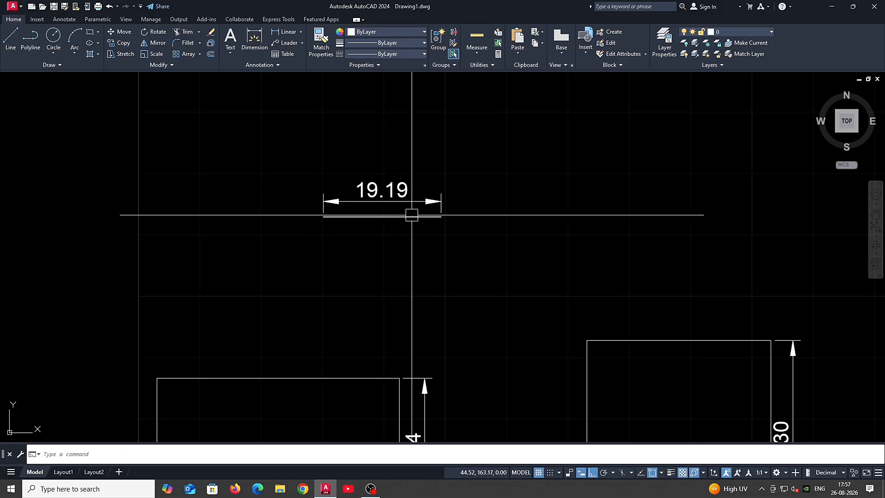
- Try stretching the right end of the horizontal line and its dimension outward by 0.81, and undo the attempt
{"action": "left_click", "coordinate": [472, 243]}
{"action": "left_click", "coordinate": [421, 130]}
{"action": "type", "text": "s"}
{"action": "key", "text": "Return"}
{"action": "left_click", "coordinate": [424, 135]}
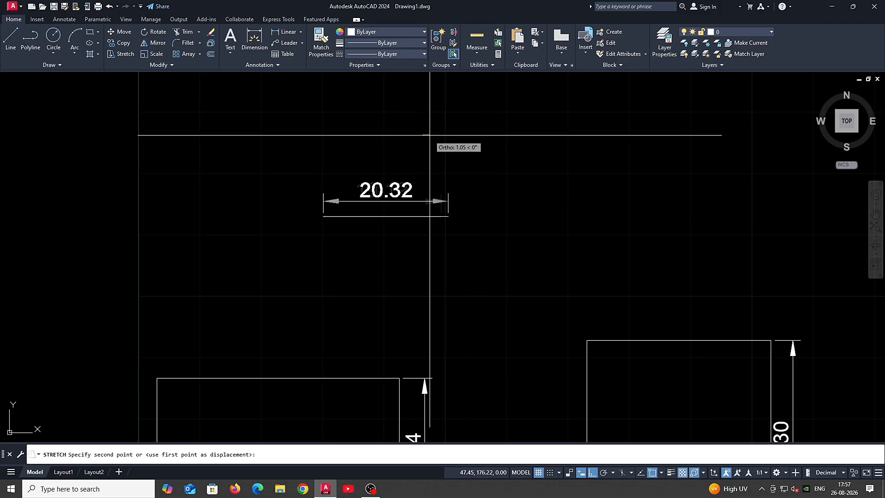
{"action": "type", "text": ".81"}
{"action": "key", "text": "Return"}
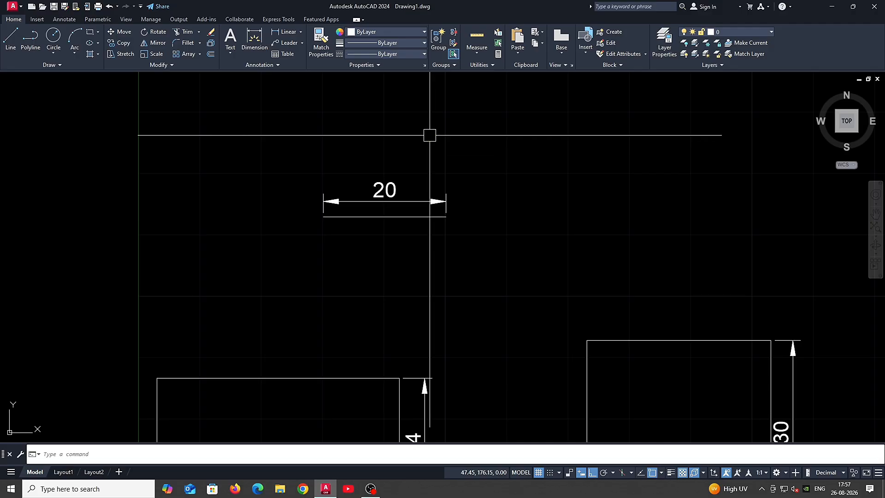
{"action": "key", "text": "ctrl+z"}
- Repeat the 0.81 stretch to the right on the horizontal line and its dimension, and undo it again
{"action": "left_click", "coordinate": [460, 257]}
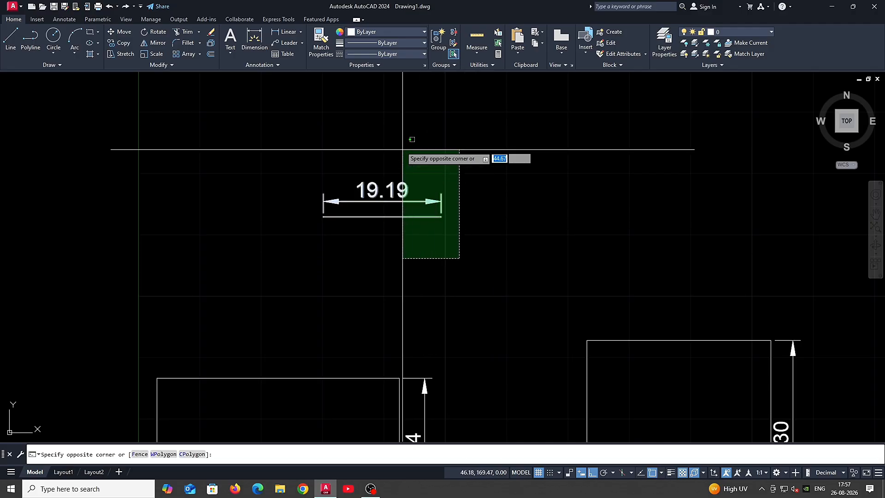
{"action": "left_click", "coordinate": [405, 148]}
{"action": "type", "text": "s"}
{"action": "key", "text": "Return"}
{"action": "left_click", "coordinate": [463, 161]}
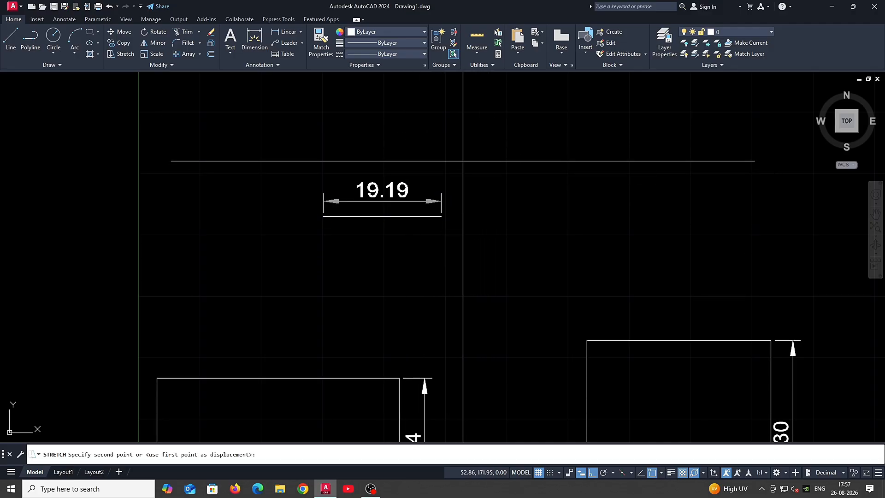
{"action": "type", "text": ".81"}
{"action": "key", "text": "Return"}
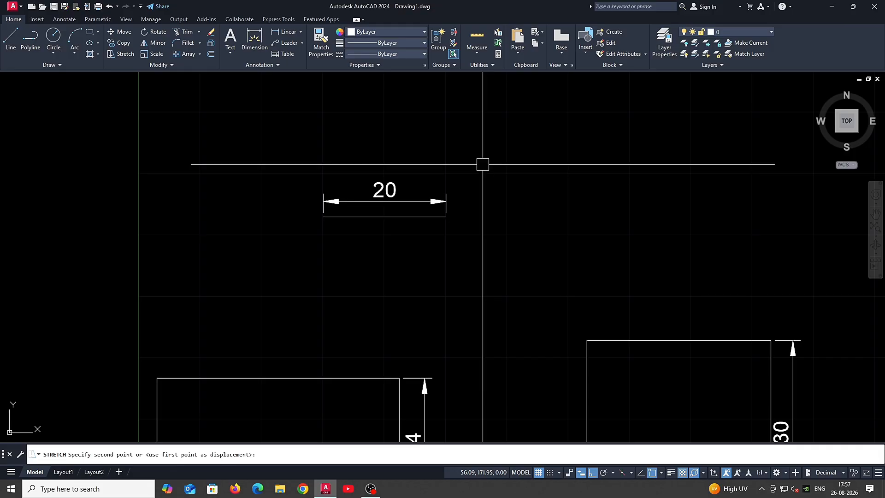
{"action": "key", "text": "ctrl+z"}
- Try once more to lengthen the horizontal line by stretching its right end and dimension, and undo the stretch
{"action": "left_click", "coordinate": [517, 277]}
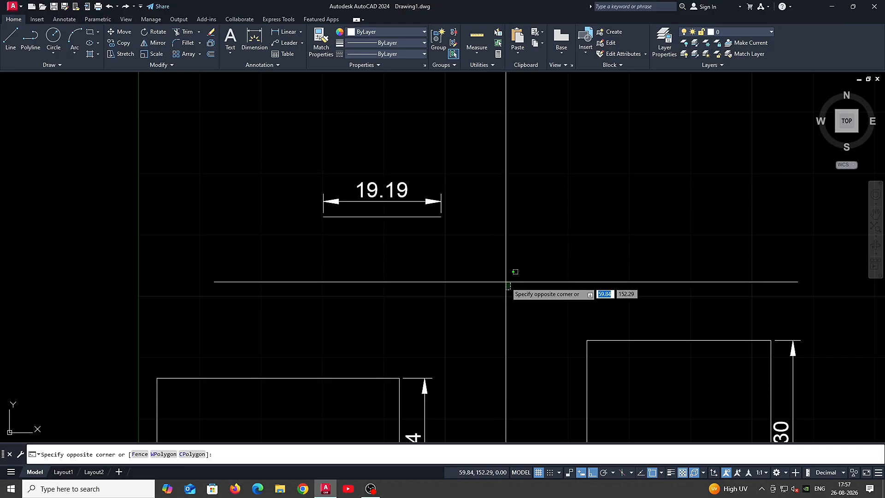
{"action": "left_click", "coordinate": [398, 105]}
{"action": "middle_click_drag", "start_coordinate": [458, 182], "coordinate": [449, 221]}
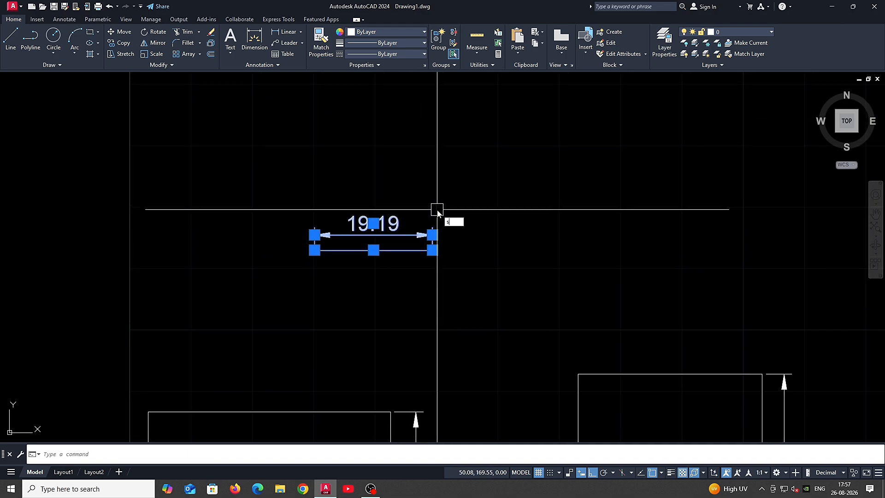
{"action": "key", "text": "Return"}
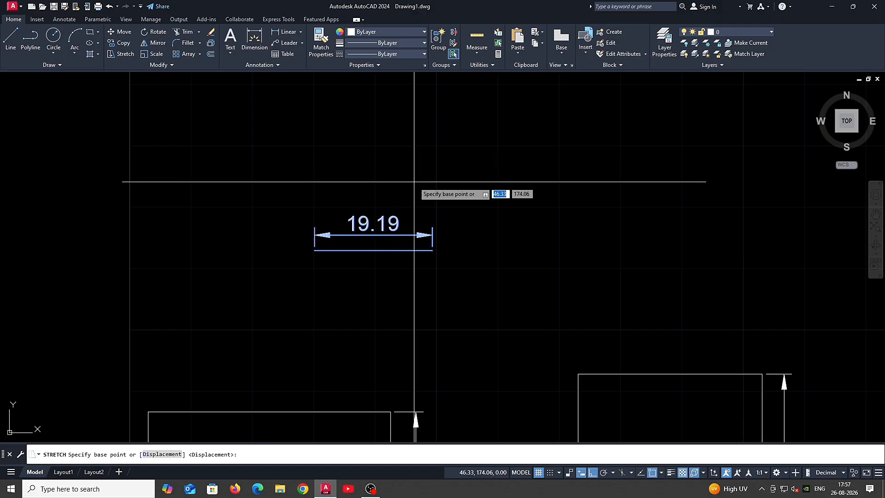
{"action": "type", "text": "."}
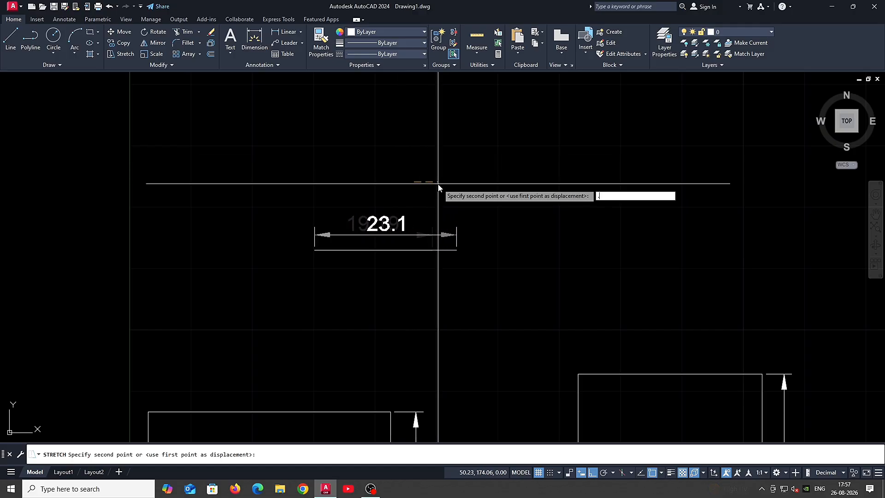
{"action": "type", "text": "1"}
{"action": "key", "text": "Return"}
{"action": "key", "text": "ctrl+z"}
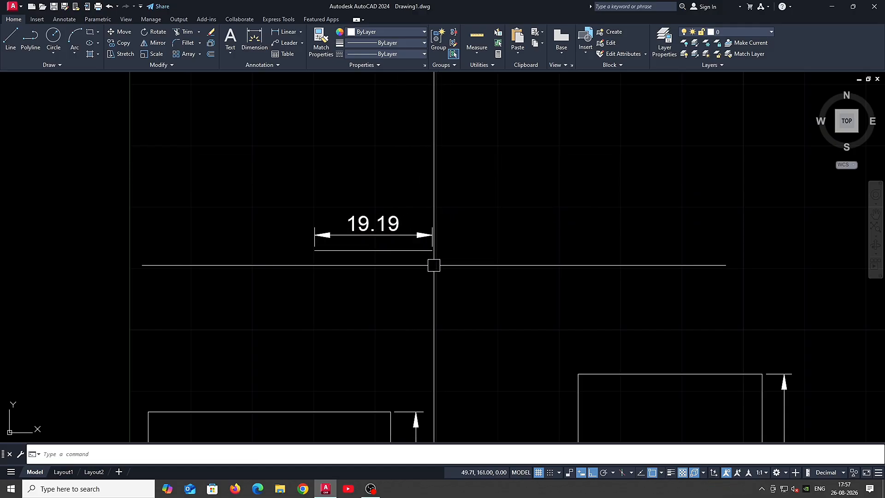
- Stretch the right end of the horizontal line and its dimension to the right to make the line 20 long
{"action": "left_click", "coordinate": [448, 308]}
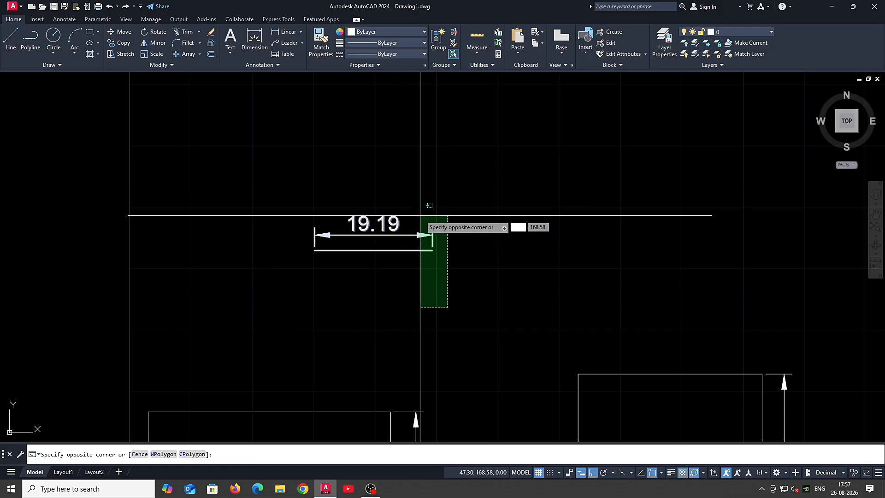
{"action": "left_click", "coordinate": [393, 166]}
{"action": "type", "text": "s"}
{"action": "key", "text": "space"}
{"action": "left_click", "coordinate": [403, 168]}
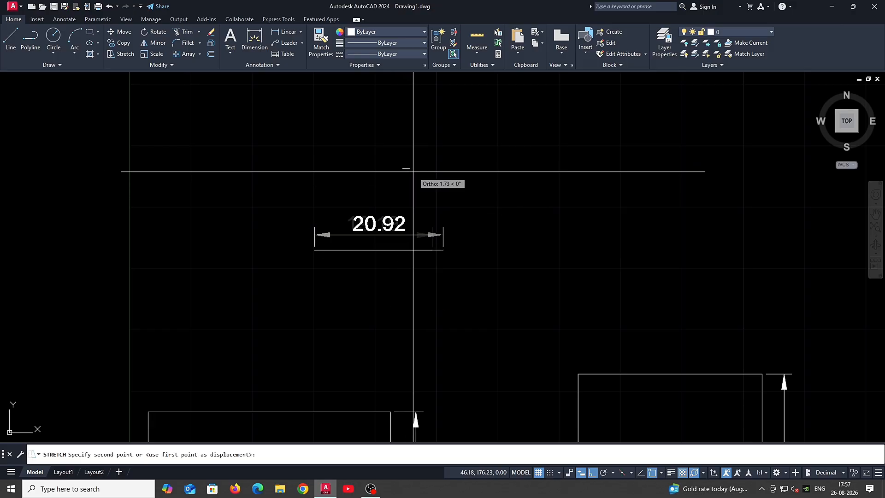
{"action": "key", "text": "Return"}
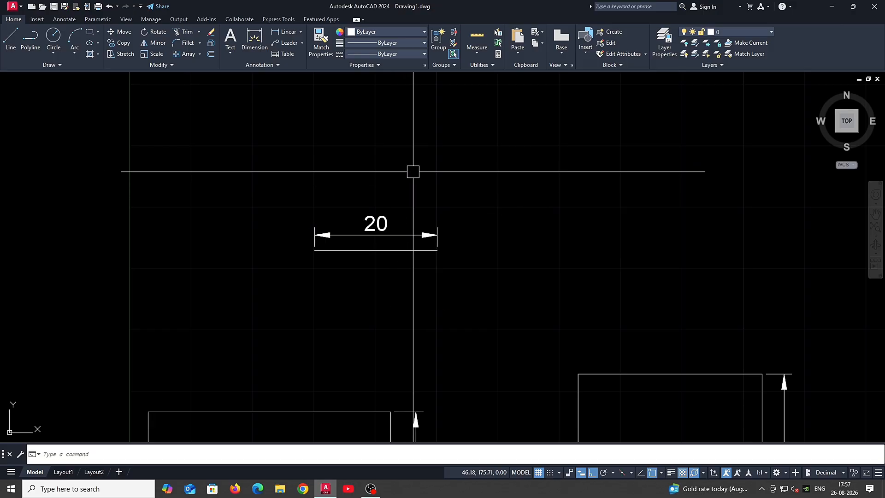
{"action": "scroll", "coordinate": [413, 172], "scroll_direction": "down", "scroll_amount": 4}
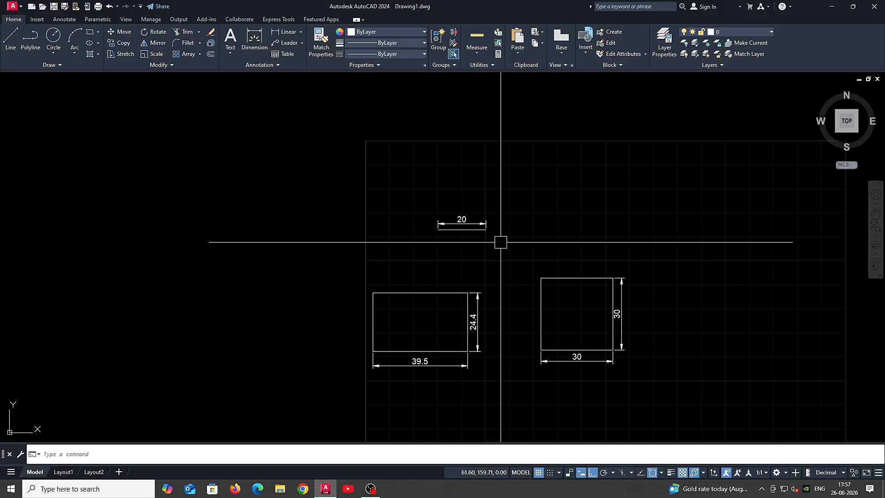
{"action": "left_click", "coordinate": [480, 259]}
{"action": "left_click", "coordinate": [454, 217]}
{"action": "mouse_move", "coordinate": [693, 271]}
{"action": "middle_mouse_down"}
{"action": "mouse_move", "coordinate": [381, 243]}
{"action": "mouse_move", "coordinate": [444, 271]}
{"action": "mouse_move", "coordinate": [432, 272]}
{"action": "middle_mouse_up"}
{"action": "key", "text": "Escape"}
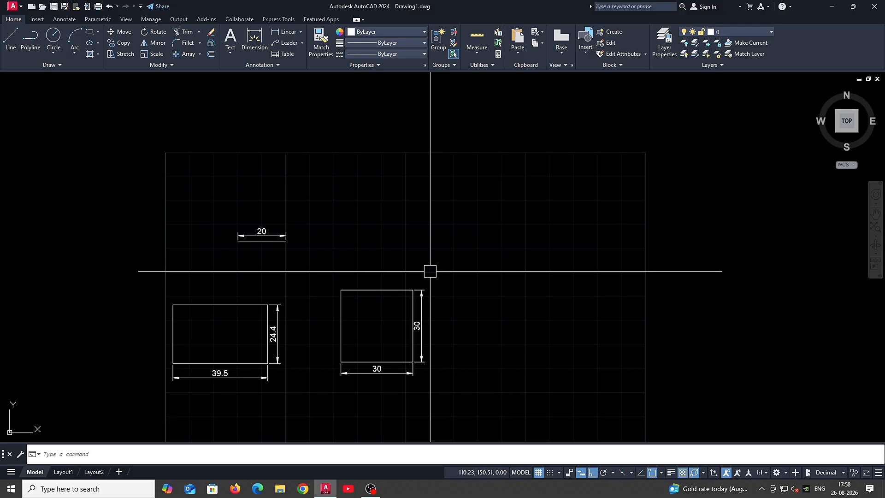
- Draw a closed notched outline above the 30 square, with a long flat base and an upper block about 12.7 wide at its right end
{"action": "middle_click_drag", "start_coordinate": [372, 197], "coordinate": [370, 229]}
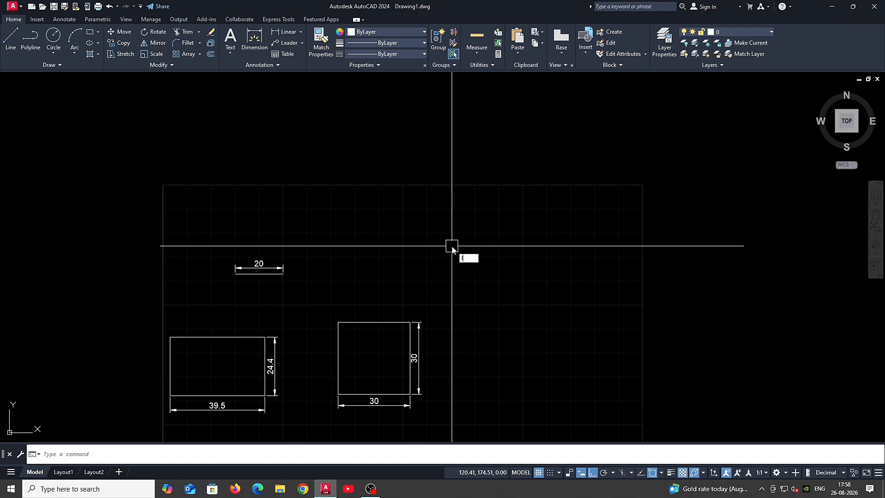
{"action": "type", "text": "l"}
{"action": "key", "text": "Return"}
{"action": "left_click", "coordinate": [369, 272]}
{"action": "left_click", "coordinate": [436, 272]}
{"action": "left_click", "coordinate": [437, 240]}
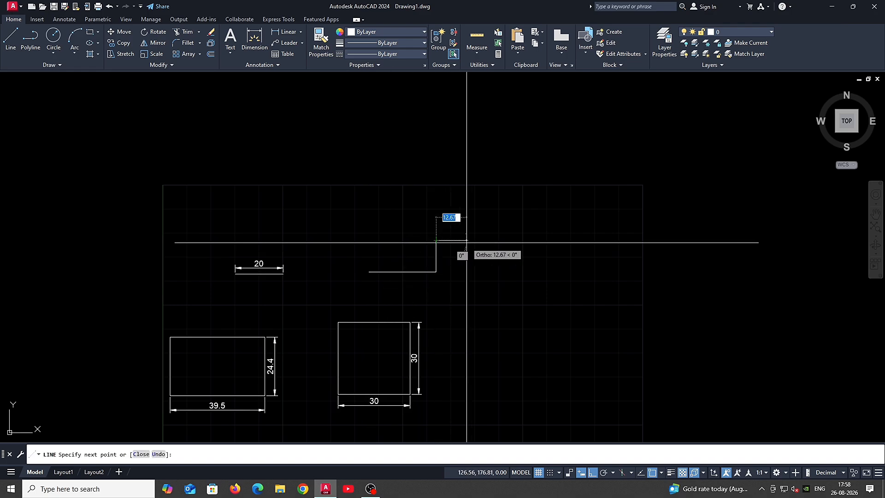
{"action": "left_click", "coordinate": [467, 240]}
{"action": "left_click", "coordinate": [467, 259]}
{"action": "left_click", "coordinate": [443, 259]}
{"action": "left_click", "coordinate": [443, 272]}
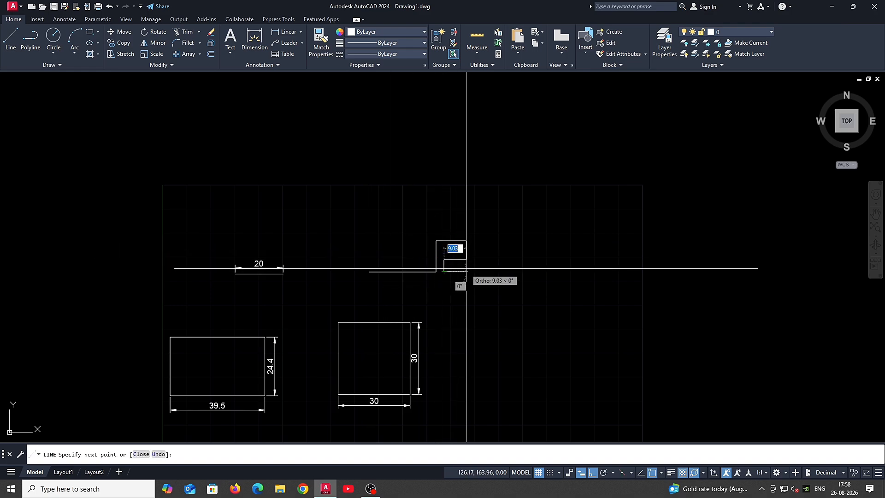
{"action": "left_click", "coordinate": [467, 268]}
{"action": "left_click", "coordinate": [466, 284]}
{"action": "left_click", "coordinate": [368, 284]}
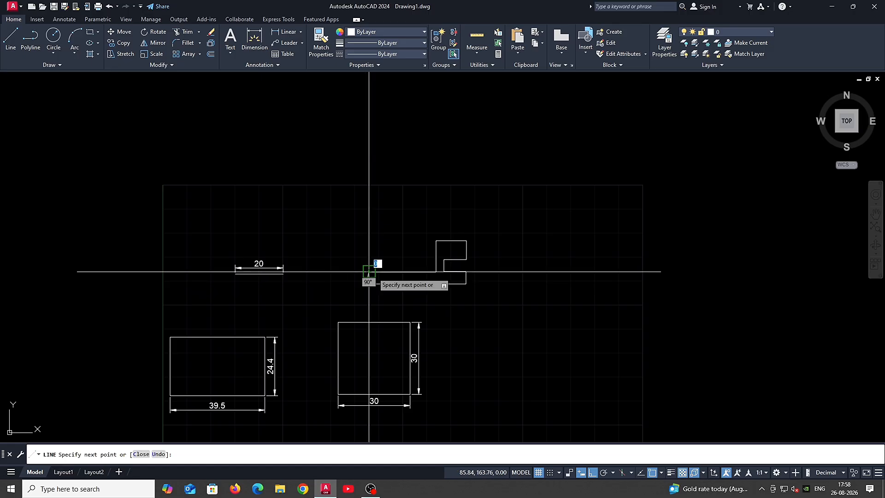
{"action": "left_click", "coordinate": [369, 272]}
{"action": "key", "text": "Escape"}
- Try rotating the whole notched outline freehand about its lower-left corner, with Ortho switched on and off, and undo the rotation
{"action": "scroll", "coordinate": [460, 256], "scroll_direction": "up", "scroll_amount": 2}
{"action": "middle_click_drag", "start_coordinate": [472, 257], "coordinate": [474, 263]}
{"action": "left_click", "coordinate": [502, 335]}
{"action": "left_click", "coordinate": [312, 214]}
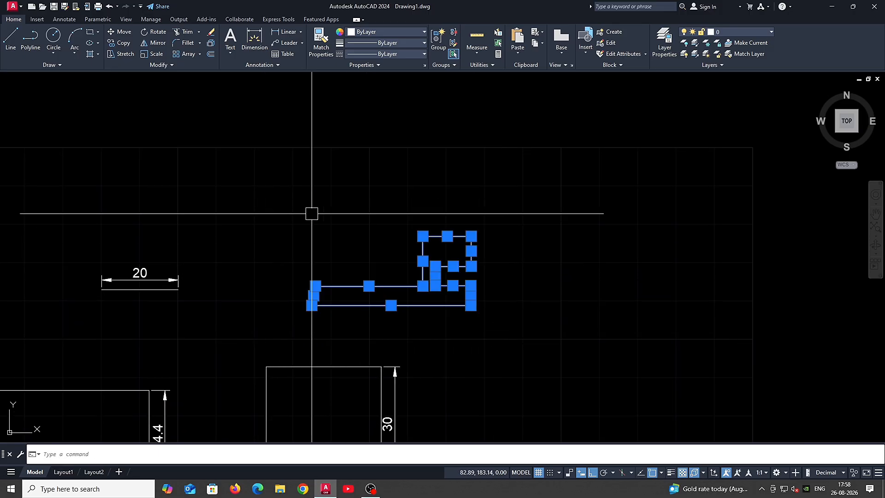
{"action": "middle_click_drag", "start_coordinate": [402, 230], "coordinate": [406, 243]}
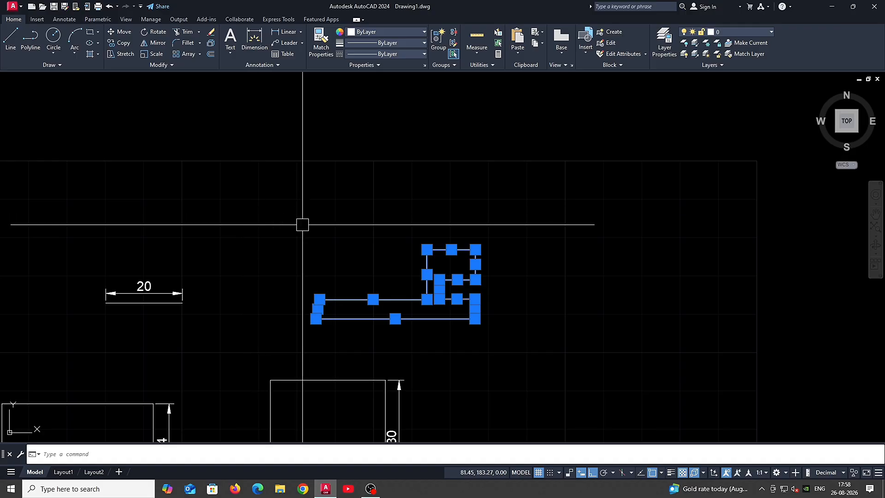
{"action": "type", "text": "ro"}
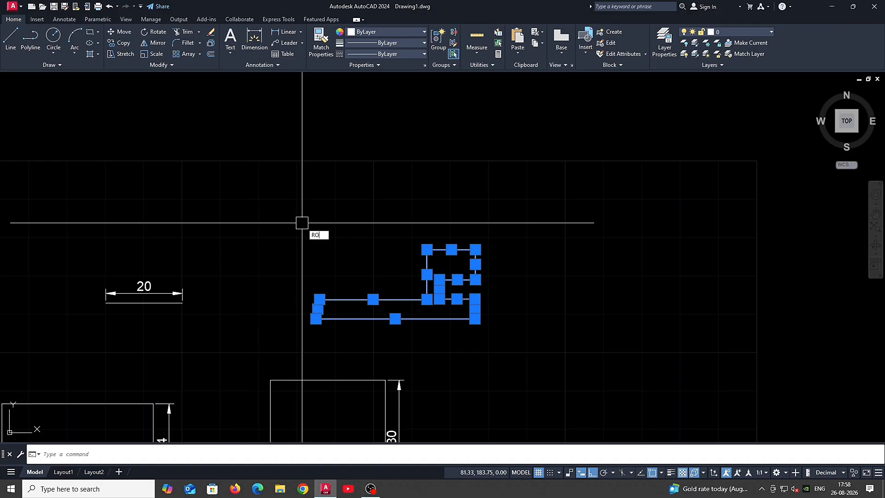
{"action": "key", "text": "Return"}
{"action": "left_click", "coordinate": [318, 310]}
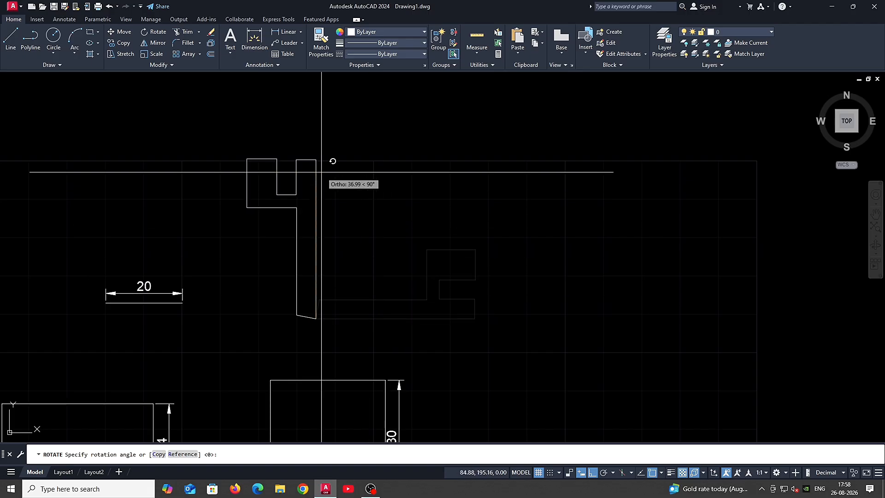
{"action": "left_click", "coordinate": [593, 474]}
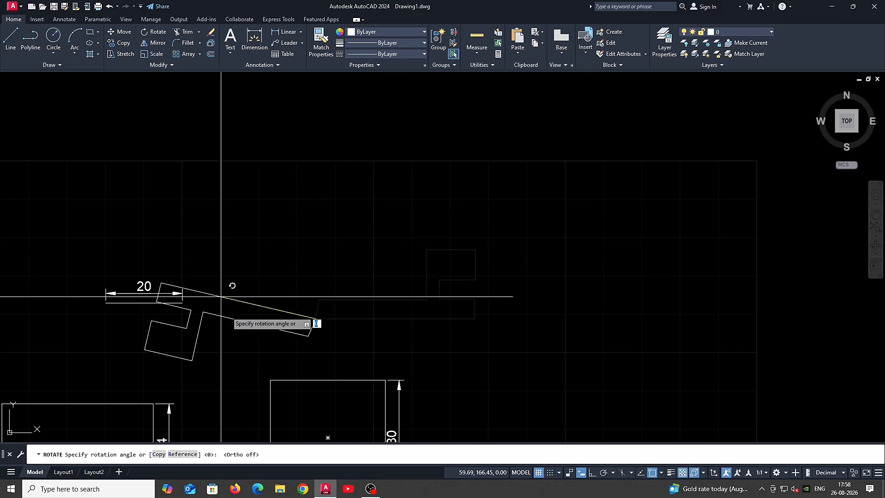
{"action": "left_click", "coordinate": [594, 473]}
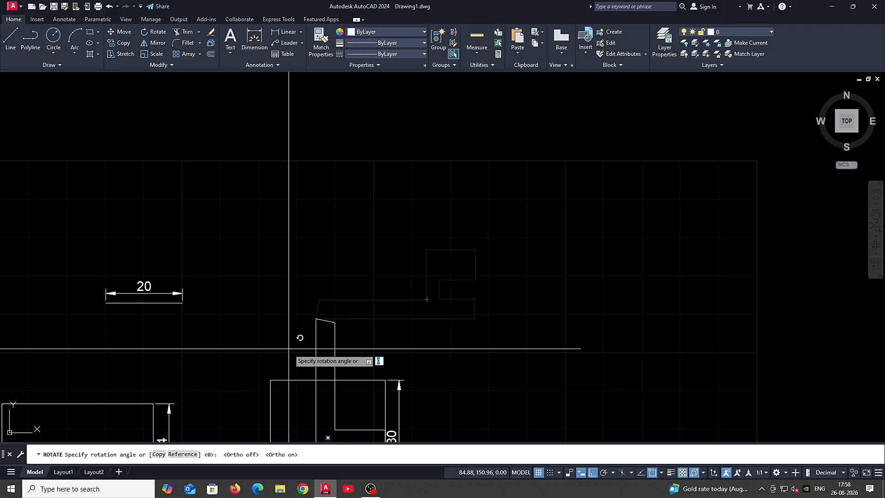
{"action": "left_click", "coordinate": [369, 184]}
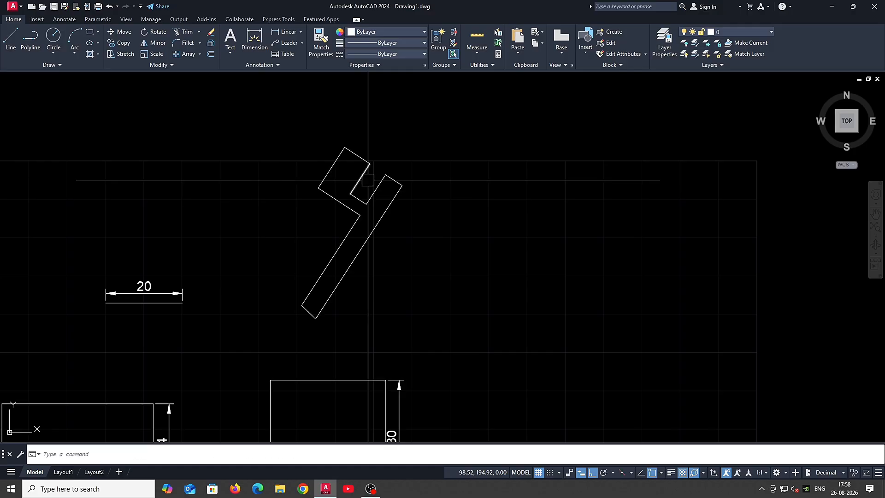
{"action": "key", "text": "ctrl+z"}
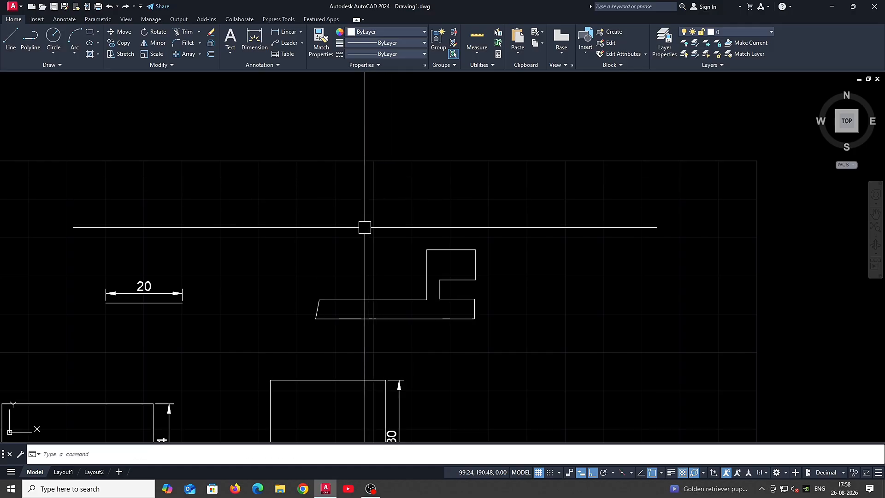
{"action": "left_click", "coordinate": [554, 361]}
{"action": "left_click", "coordinate": [263, 198]}
{"action": "middle_click_drag", "start_coordinate": [439, 269], "coordinate": [423, 314]}
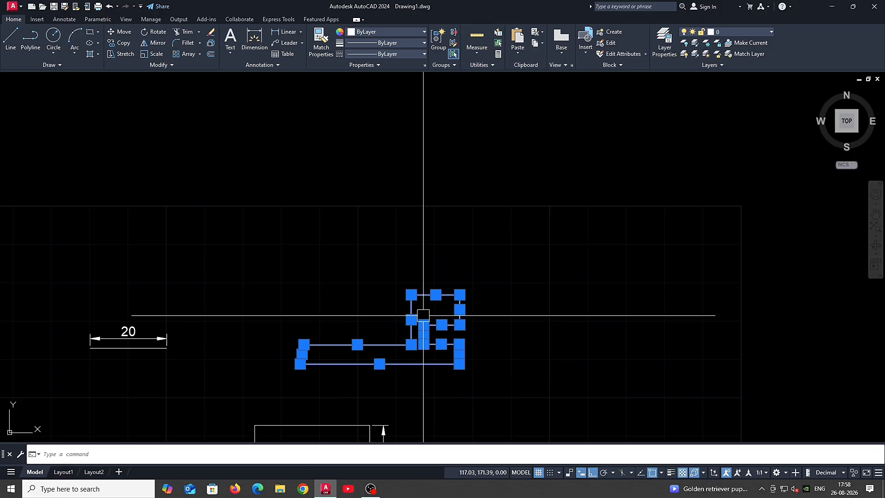
{"action": "key", "text": "Escape"}
- Draw a construction line at 54° through the outline's lower-left corner, using polar tracking with the 18, 36, 54, 72 angle set
{"action": "type", "text": "x"}
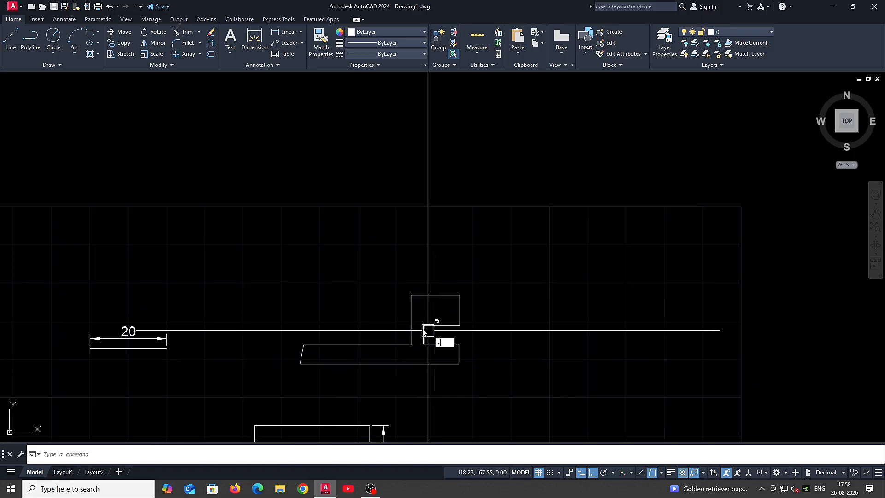
{"action": "type", "text": "l"}
{"action": "key", "text": "Return"}
{"action": "left_click", "coordinate": [300, 364]}
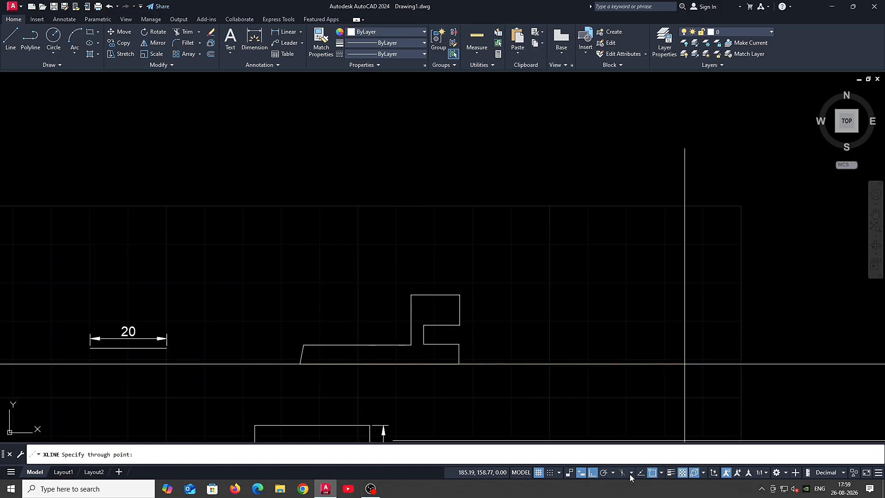
{"action": "left_click", "coordinate": [612, 474]}
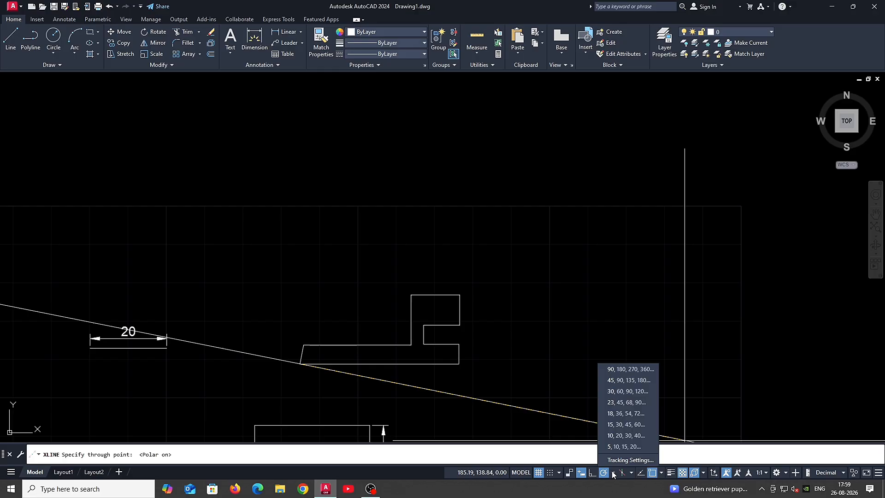
{"action": "left_click", "coordinate": [618, 413]}
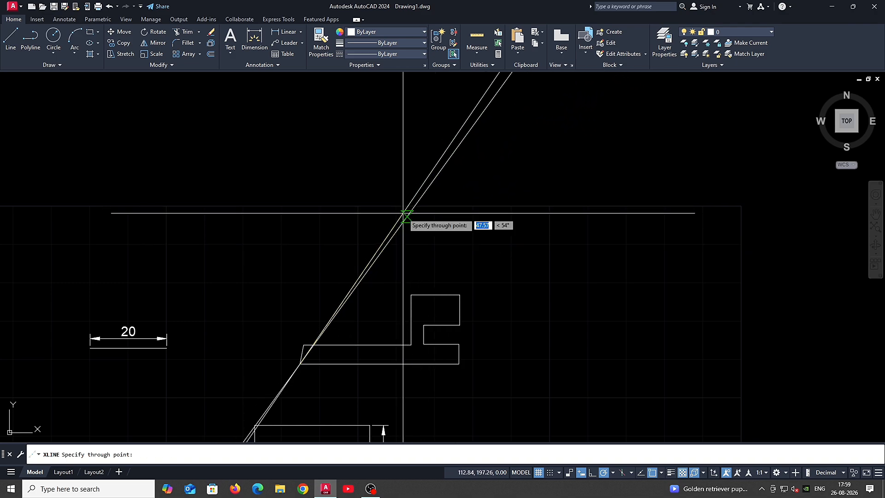
{"action": "key", "text": "Escape"}
- Rotate the notched outline about its lower-left corner with the Reference option, aligning its bottom edge to the sloped construction line
{"action": "left_click", "coordinate": [273, 263]}
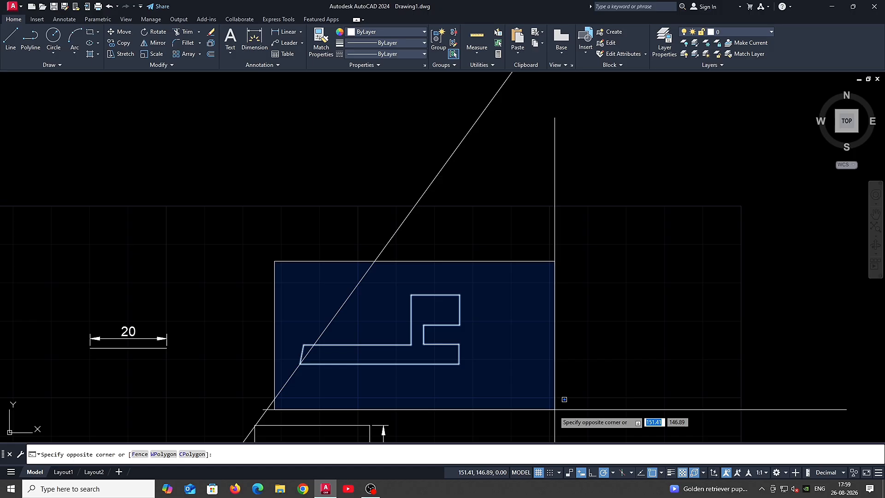
{"action": "left_click", "coordinate": [533, 375]}
{"action": "middle_click_drag", "start_coordinate": [494, 358], "coordinate": [495, 378]}
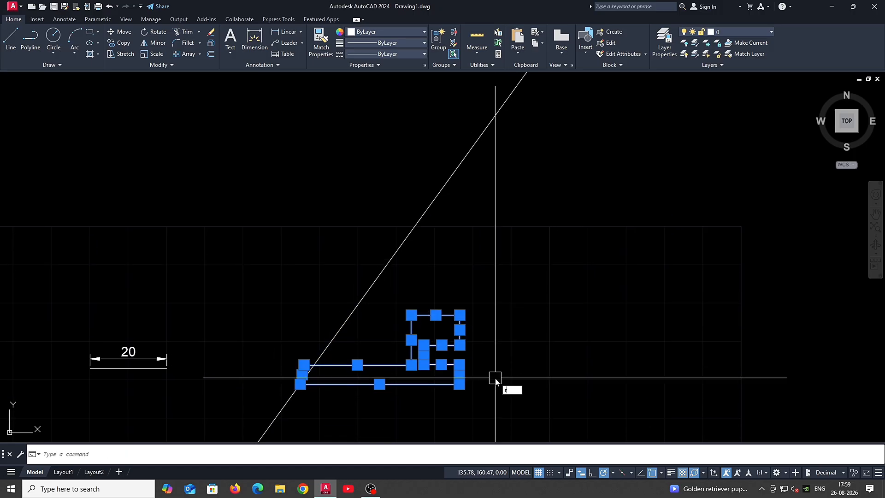
{"action": "type", "text": "o"}
{"action": "key", "text": "Return"}
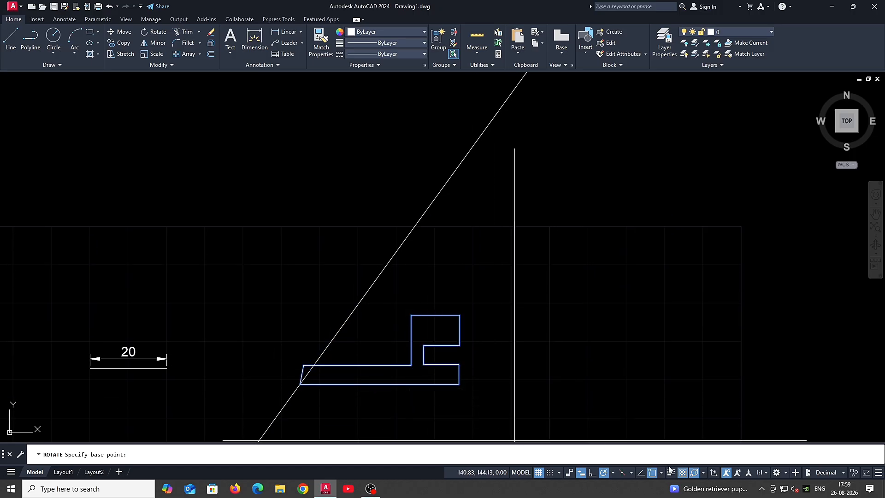
{"action": "left_click", "coordinate": [594, 474]}
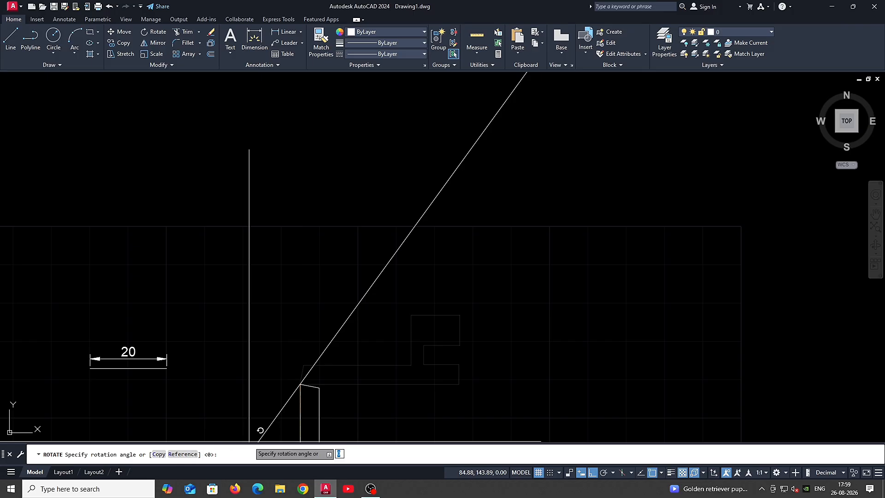
{"action": "type", "text": "r"}
{"action": "key", "text": "Return"}
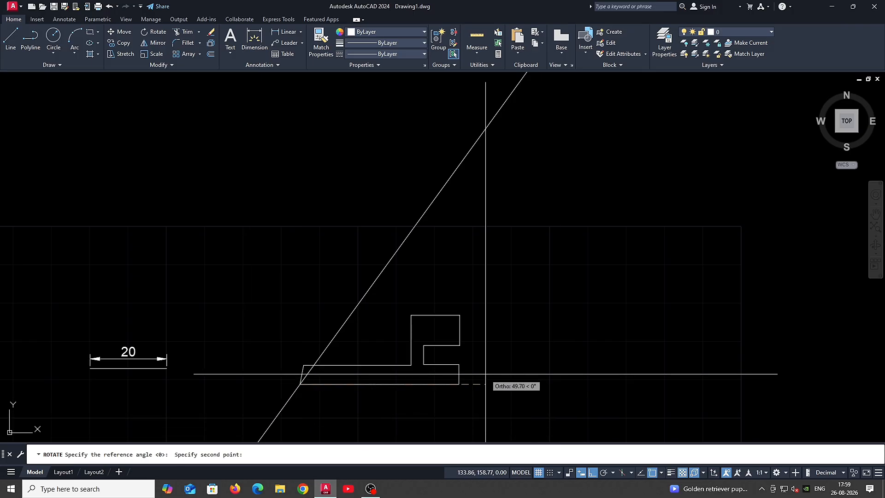
{"action": "left_click", "coordinate": [459, 383]}
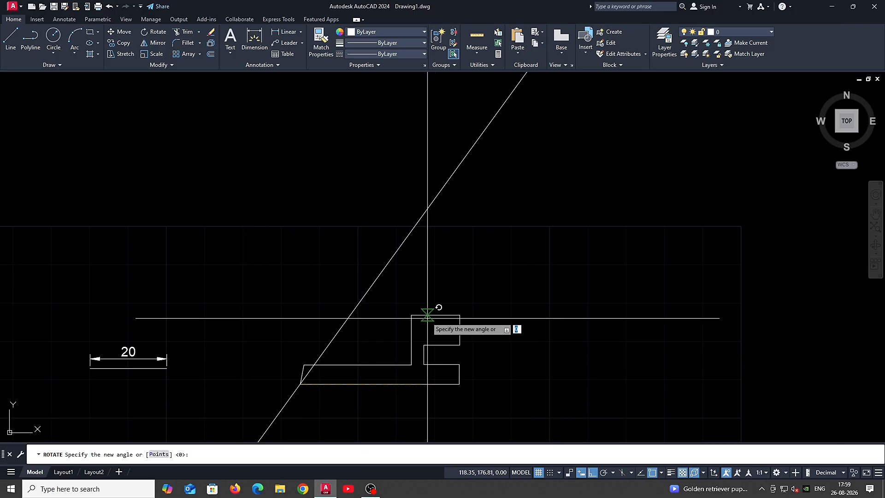
{"action": "left_click", "coordinate": [390, 257]}
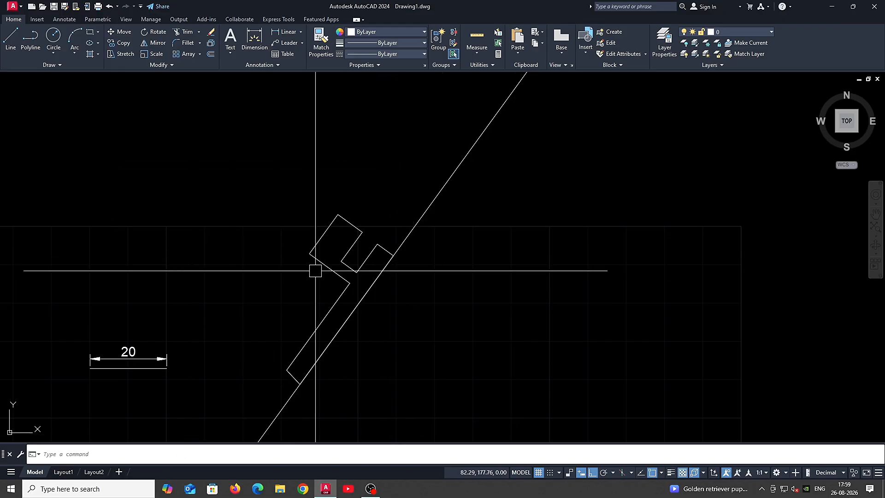
- Undo the reference rotation of the notched outline
{"action": "left_click", "coordinate": [367, 151]}
{"action": "key", "text": "Escape"}
{"action": "left_click", "coordinate": [209, 137]}
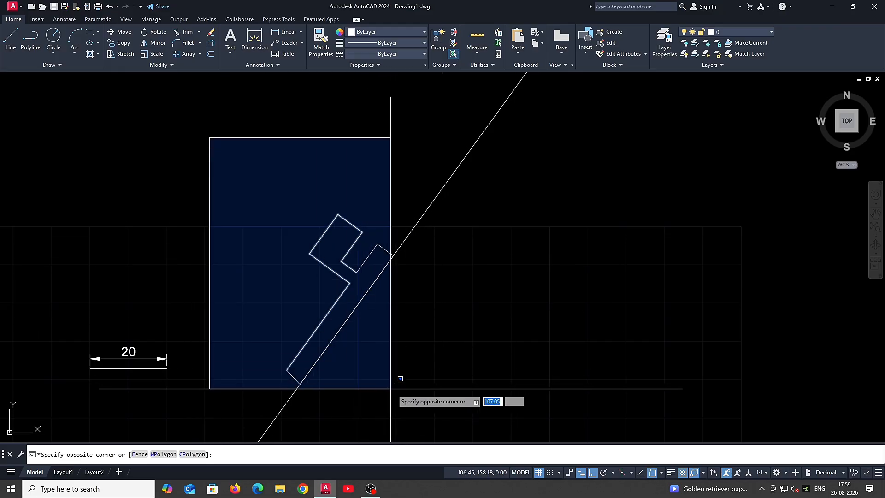
{"action": "key", "text": "Escape"}
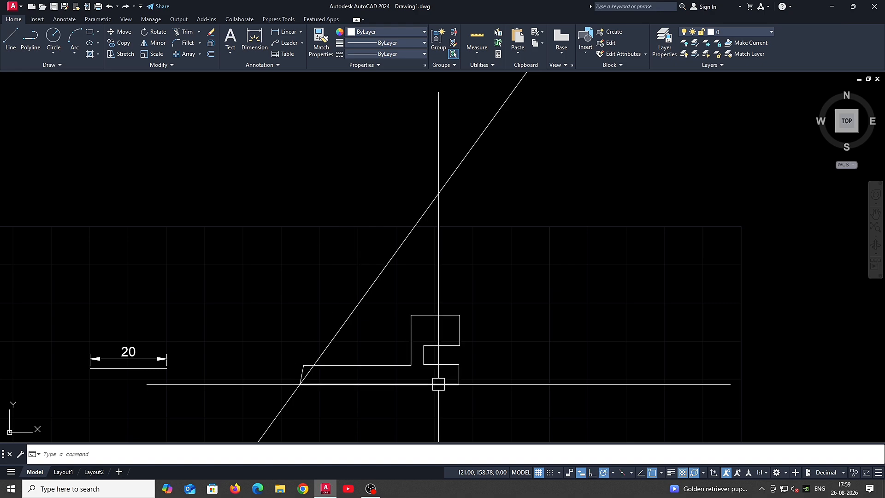
- Repeat the reference rotation of the notched outline with Ortho off, using its bottom edge as reference and the sloped construction line as new angle
{"action": "left_click", "coordinate": [246, 241]}
{"action": "left_click", "coordinate": [544, 403]}
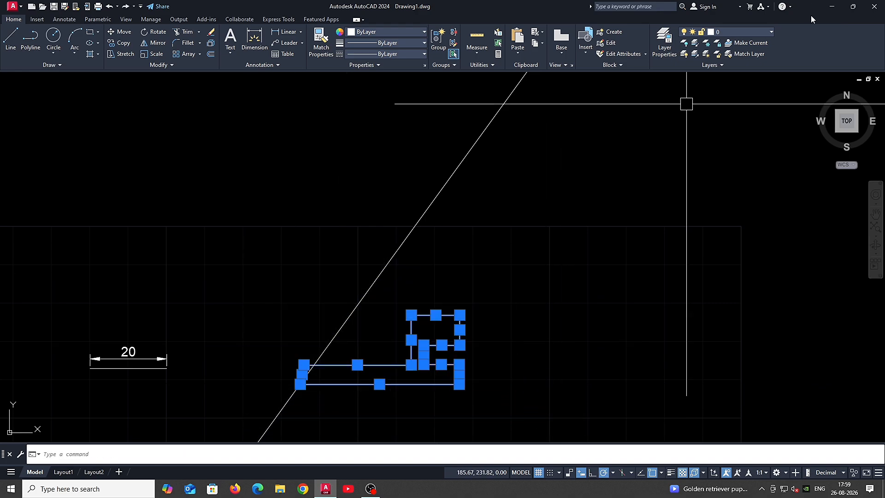
{"action": "type", "text": "ro"}
{"action": "key", "text": "Return"}
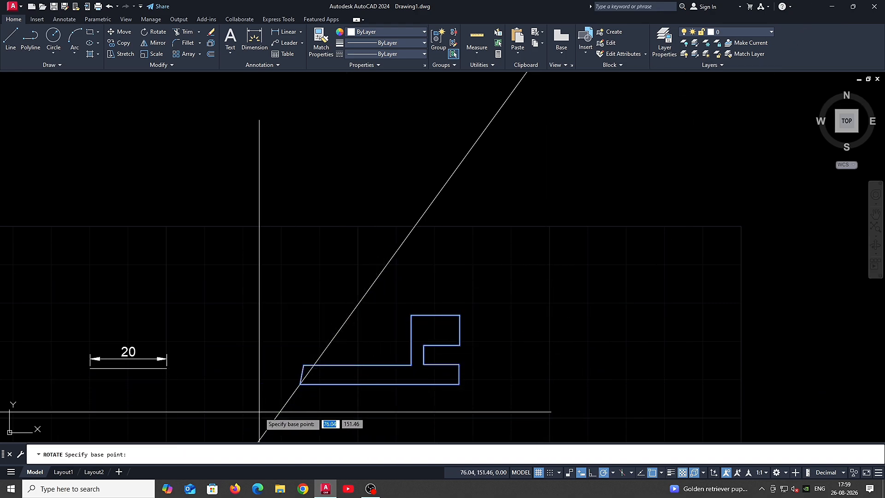
{"action": "left_click", "coordinate": [300, 384]}
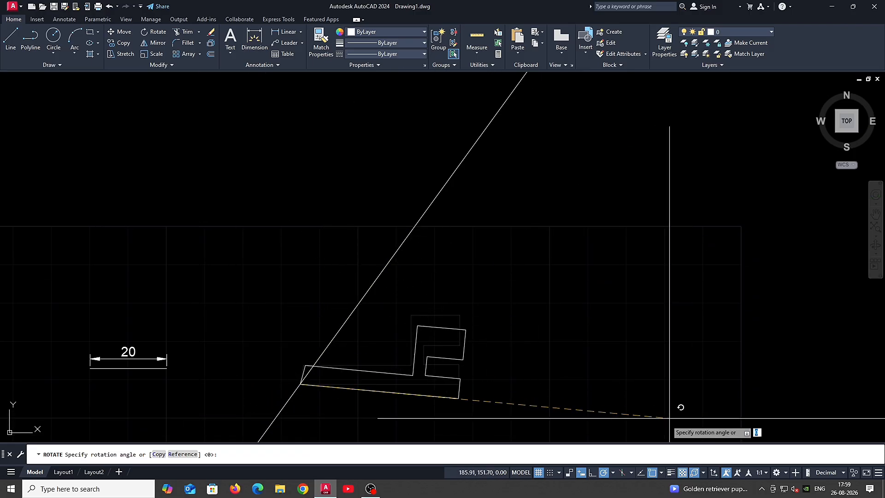
{"action": "left_click", "coordinate": [593, 472]}
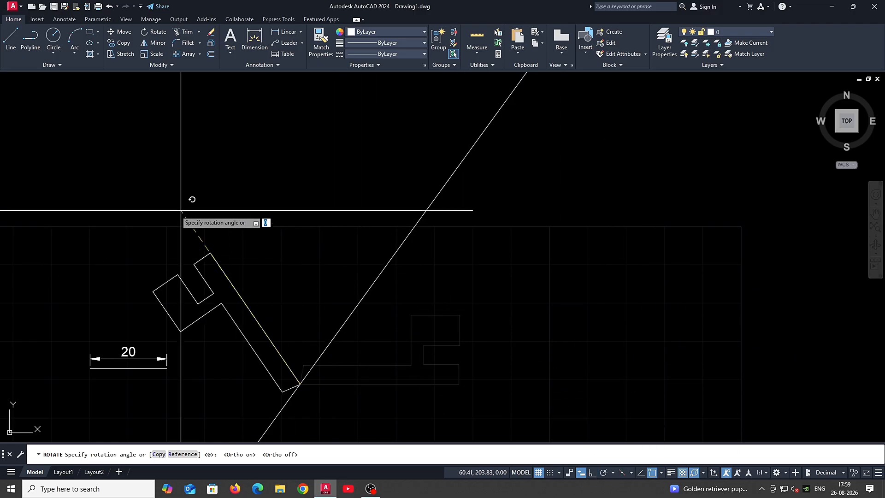
{"action": "scroll", "coordinate": [400, 248], "scroll_direction": "up", "scroll_amount": 5}
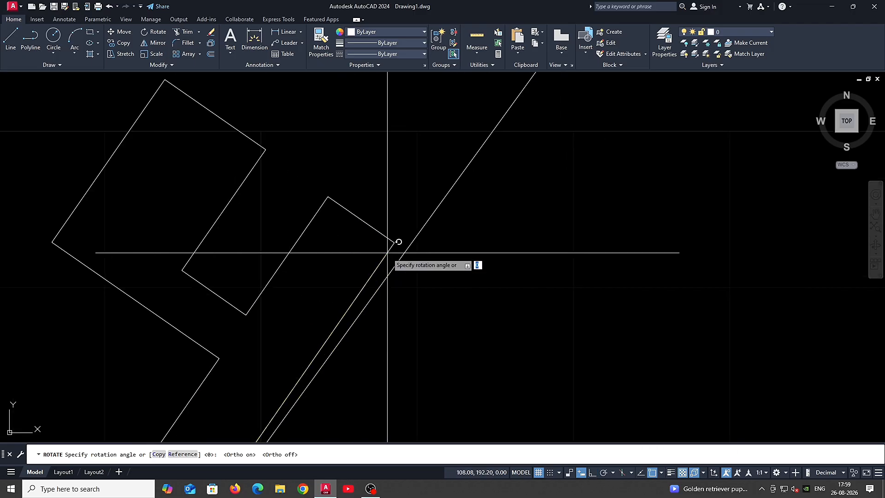
{"action": "scroll", "coordinate": [408, 244], "scroll_direction": "down", "scroll_amount": 5}
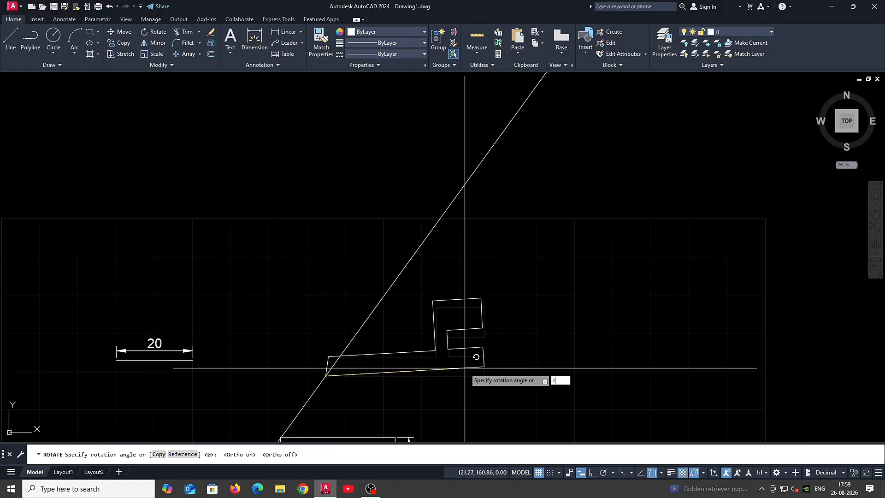
{"action": "key", "text": "Return"}
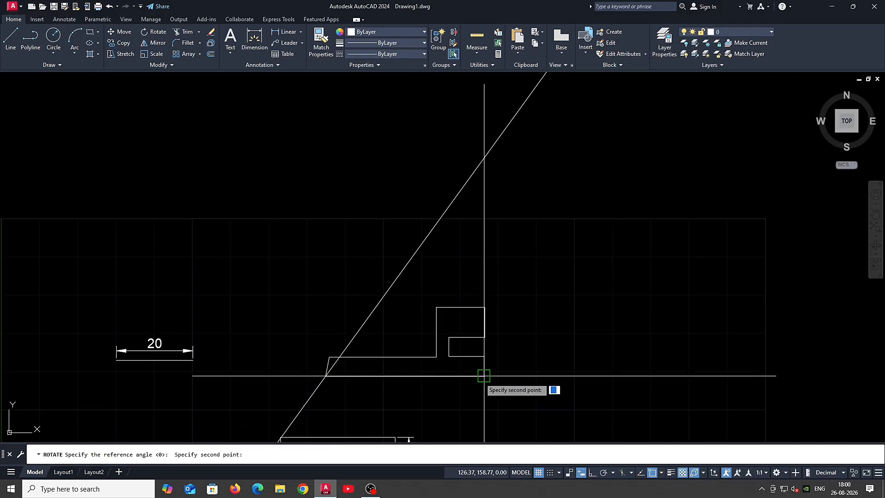
{"action": "left_click", "coordinate": [484, 376]}
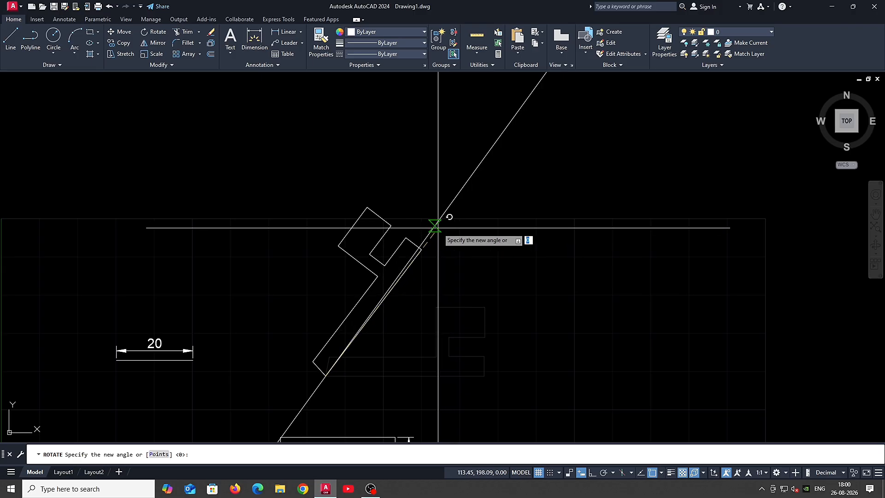
{"action": "left_click", "coordinate": [438, 227]}
{"action": "scroll", "coordinate": [424, 244], "scroll_direction": "down", "scroll_amount": 2}
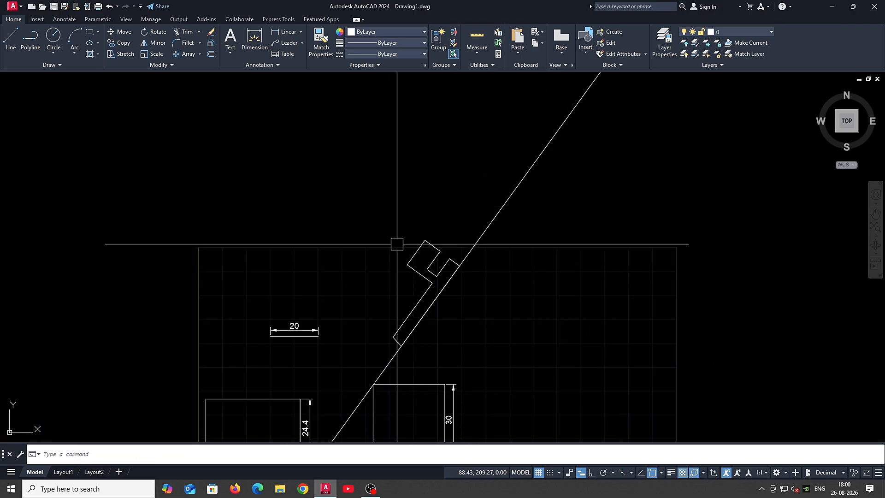
- Erase the sloped construction line beside the rotated notched outline
{"action": "left_click", "coordinate": [471, 253]}
{"action": "type", "text": "e"}
{"action": "key", "text": "Return"}
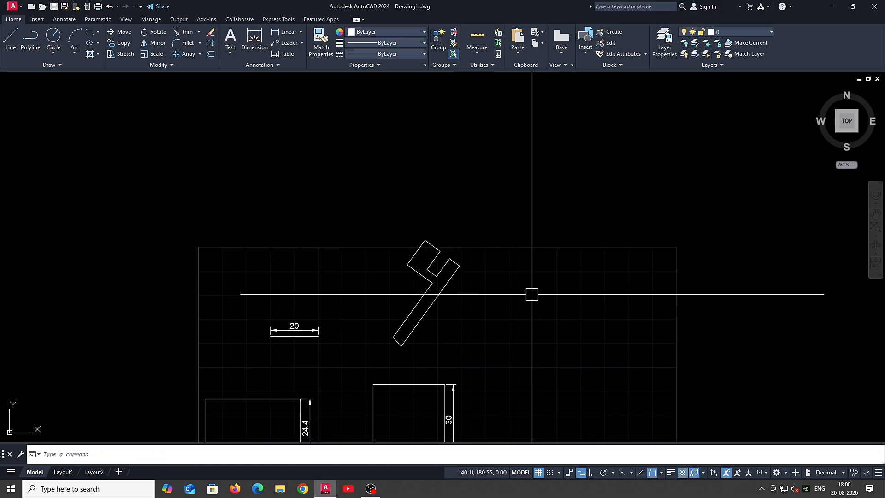
- Undo the line's erasure, the reference rotation of the notched outline and the drawing of the sloped construction line
{"action": "key", "text": "ctrl+z"}
{"action": "key", "text": "ctrl+z"}
{"action": "key", "text": "ctrl+z"}
{"action": "key", "text": "ctrl+z"}
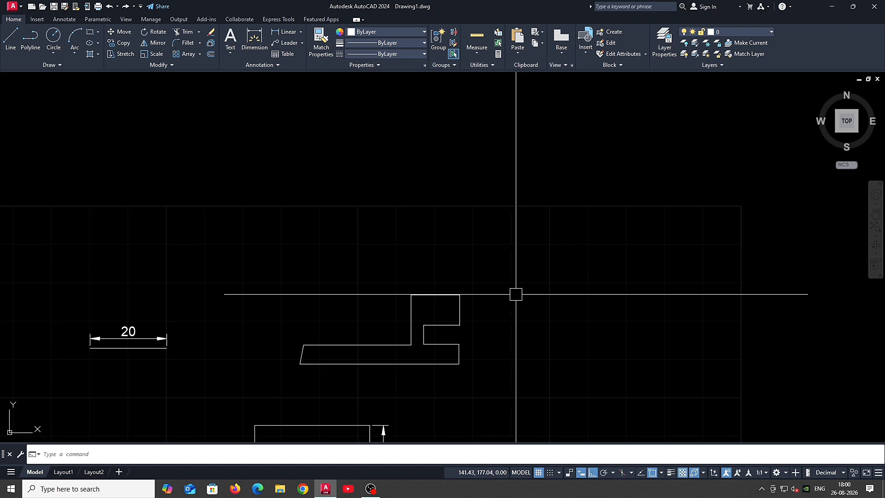
{"action": "key", "text": "ctrl+z"}
{"action": "mouse_move", "coordinate": [503, 284]}
{"action": "middle_mouse_down"}
{"action": "mouse_move", "coordinate": [532, 308]}
{"action": "mouse_move", "coordinate": [484, 347]}
{"action": "mouse_move", "coordinate": [475, 324]}
{"action": "mouse_move", "coordinate": [496, 322]}
{"action": "middle_mouse_up"}
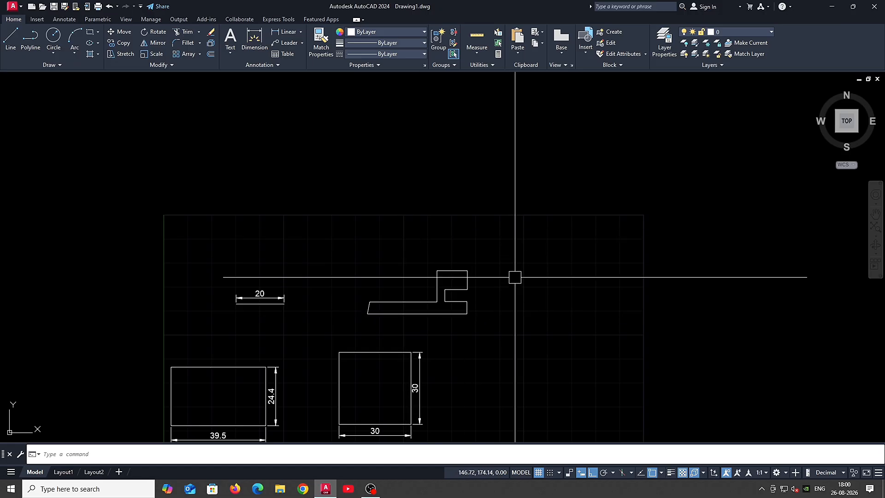
{"action": "middle_click_drag", "start_coordinate": [511, 315], "coordinate": [525, 309]}
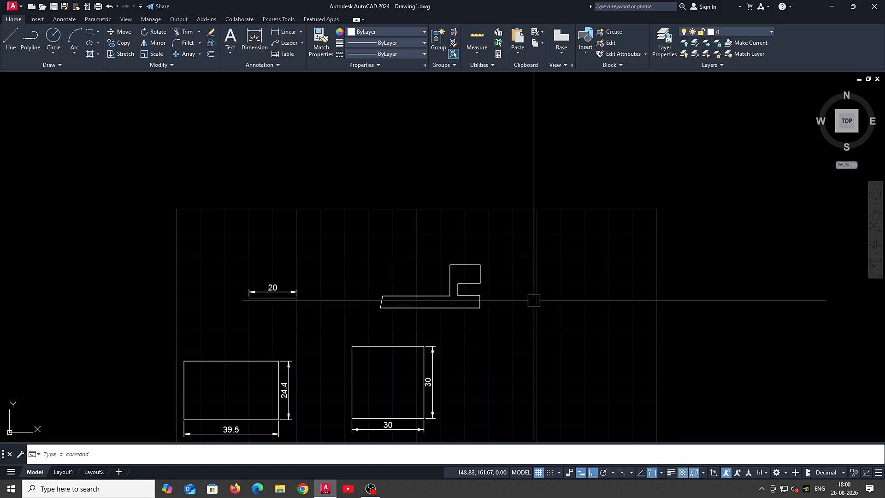
{"action": "middle_click_drag", "start_coordinate": [491, 307], "coordinate": [503, 320]}
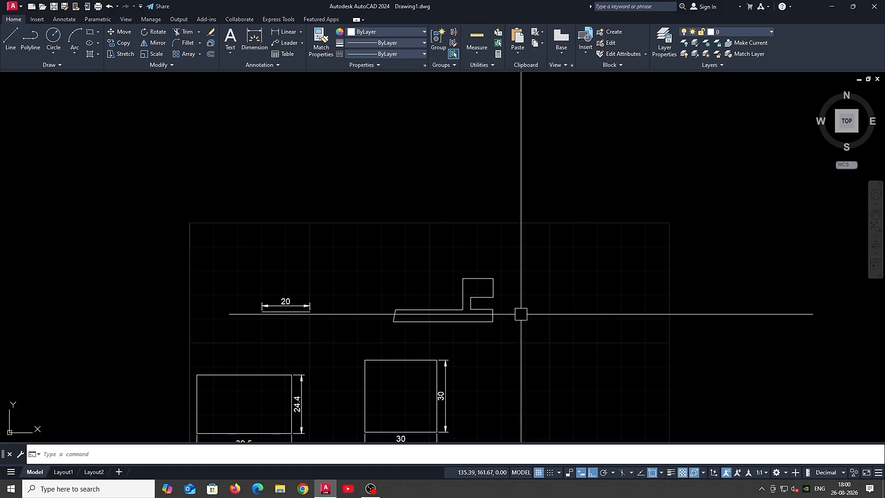
{"action": "left_click", "coordinate": [592, 473]}
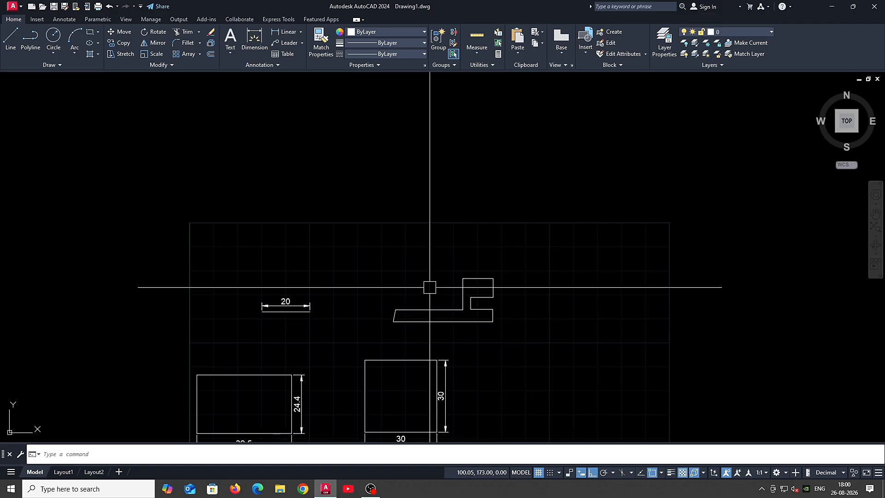
{"action": "left_click", "coordinate": [527, 331]}
{"action": "left_click", "coordinate": [393, 206]}
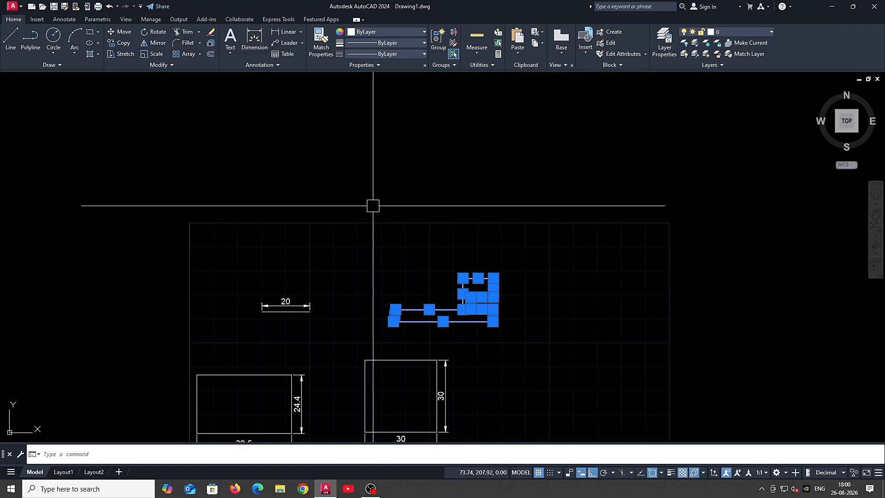
{"action": "key", "text": "Escape"}
{"action": "left_click", "coordinate": [510, 326]}
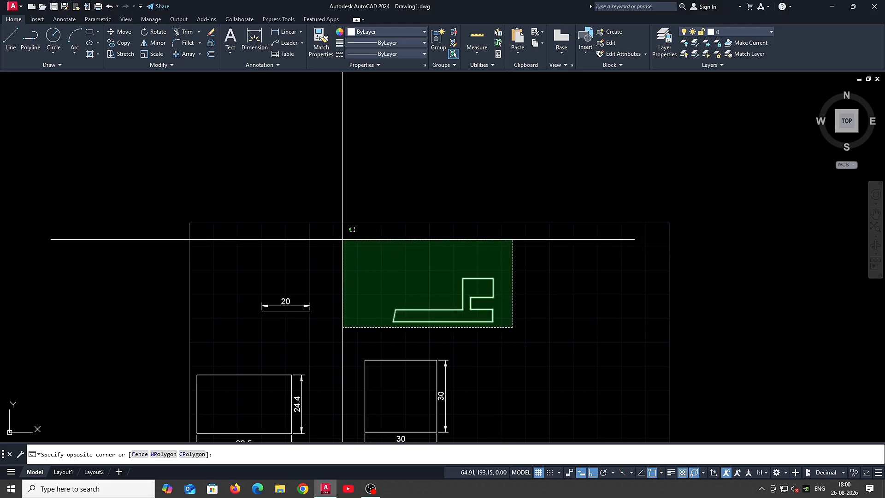
{"action": "left_click", "coordinate": [346, 235]}
{"action": "key", "text": "Escape"}
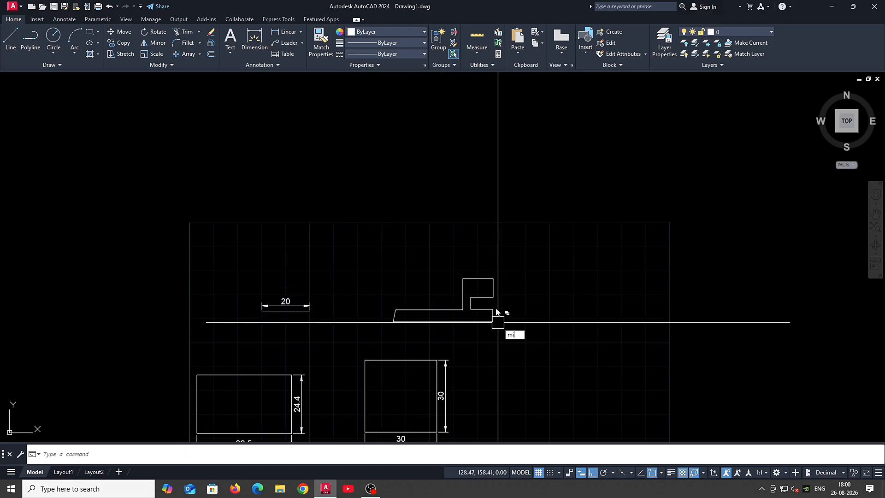
- Mirror the notched outline about a vertical line through its lower-right corner, keeping the source objects, and undo the mirror
{"action": "left_click", "coordinate": [528, 329]}
{"action": "left_click", "coordinate": [381, 257]}
{"action": "key", "text": "Return"}
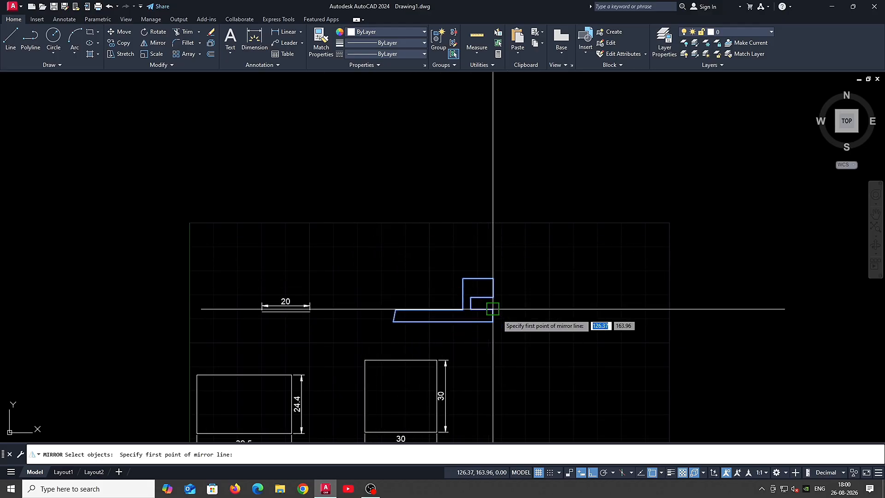
{"action": "left_click", "coordinate": [493, 321]}
{"action": "left_click", "coordinate": [491, 222]}
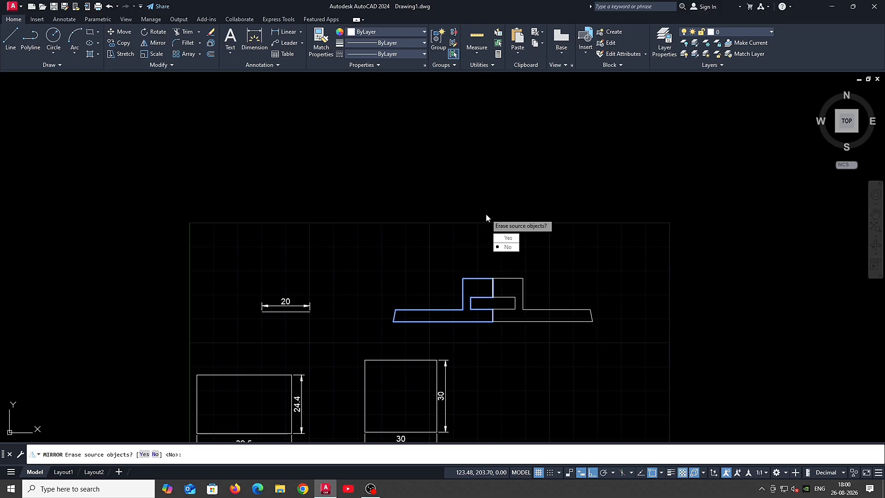
{"action": "key", "text": "Return"}
{"action": "key", "text": "ctrl+z"}
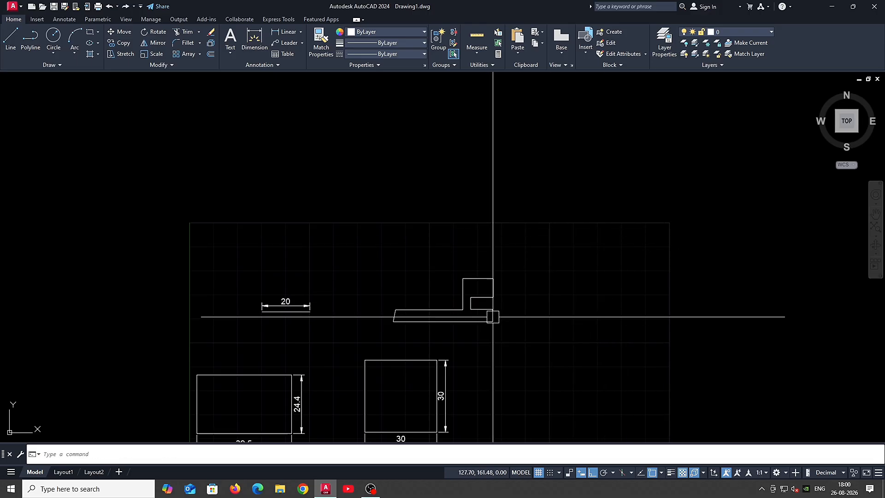
- Preselect the notched outline and mirror it about its vertical right edge, choosing No for erasing the source, and undo the result
{"action": "left_click", "coordinate": [518, 327]}
{"action": "left_click", "coordinate": [378, 230]}
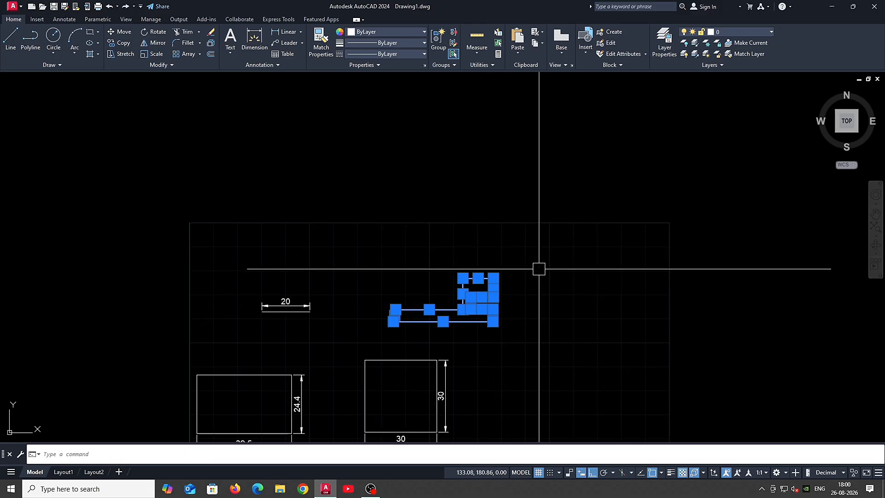
{"action": "type", "text": "mi"}
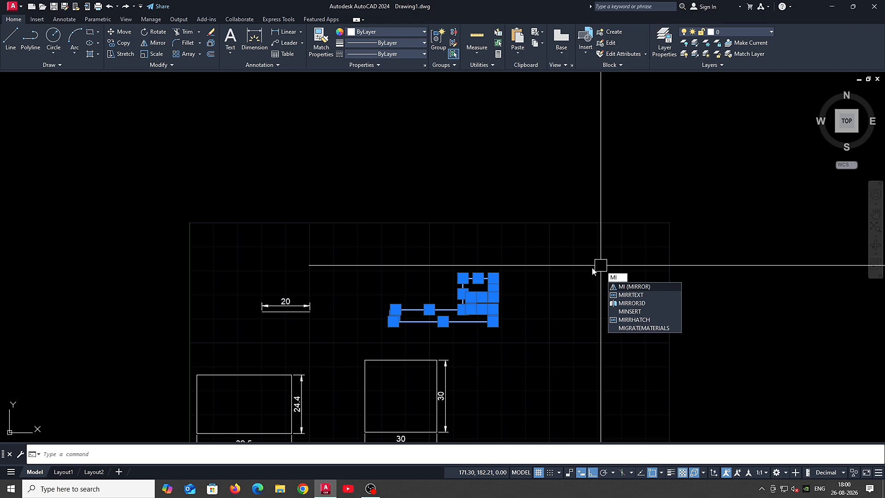
{"action": "key", "text": "Return"}
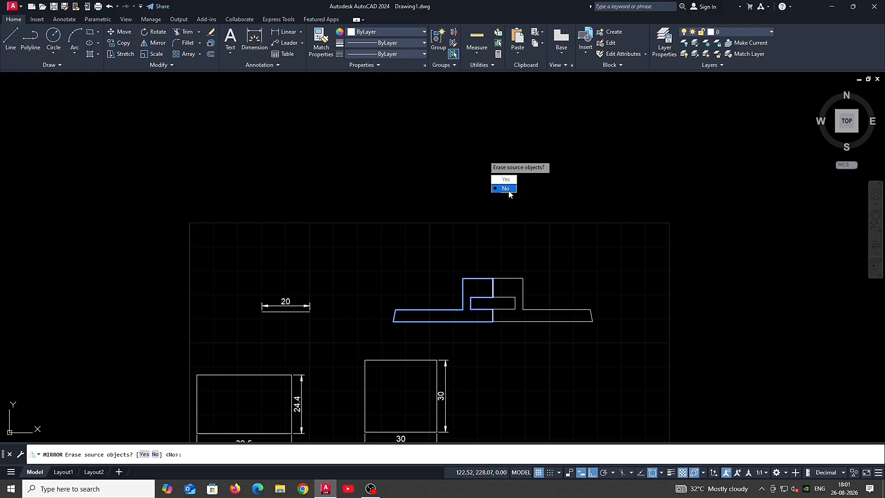
{"action": "left_click", "coordinate": [507, 188]}
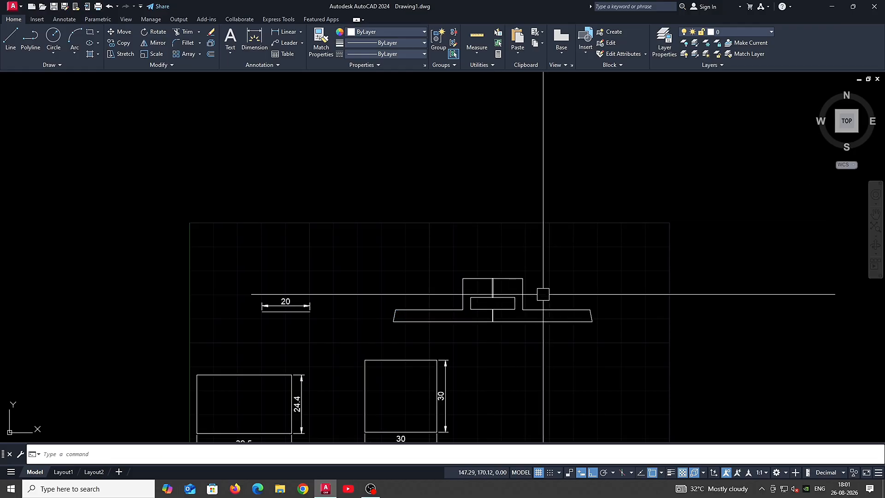
{"action": "key", "text": "ctrl+z"}
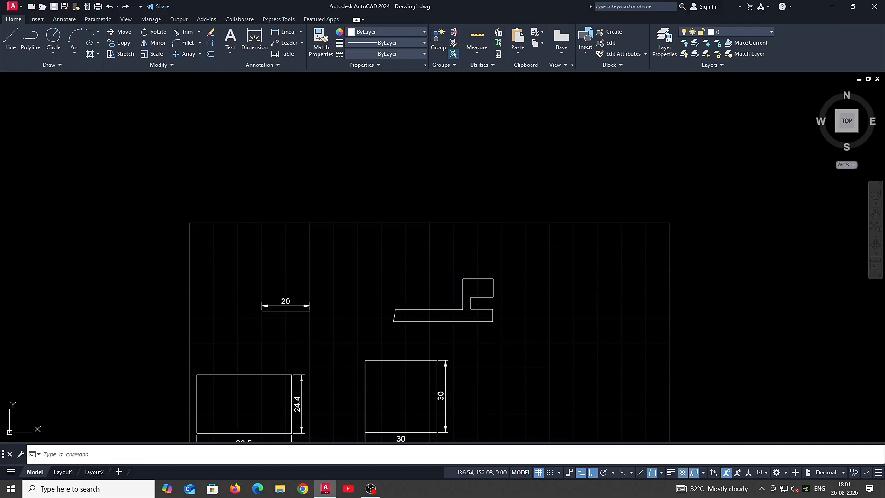
- Mirror the notched outline once more, defining the mirror line vertically upward from its lower-right corner
{"action": "left_click", "coordinate": [517, 338]}
{"action": "left_click", "coordinate": [373, 238]}
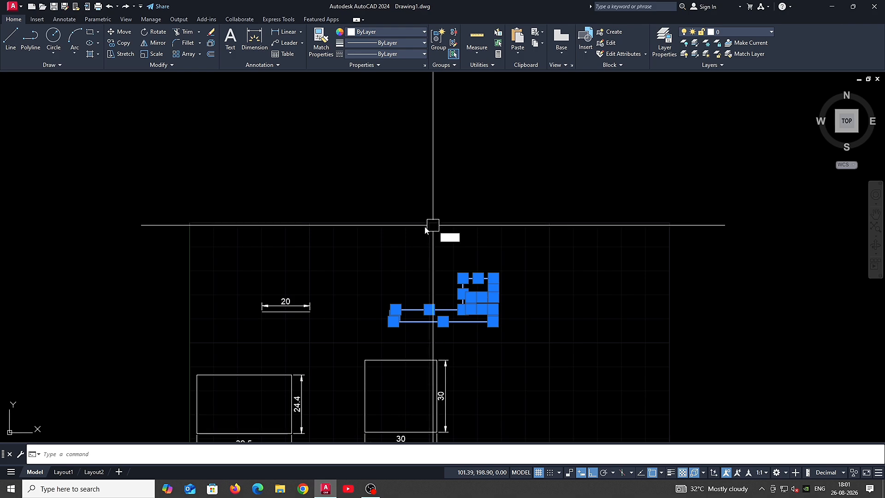
{"action": "key", "text": "Return"}
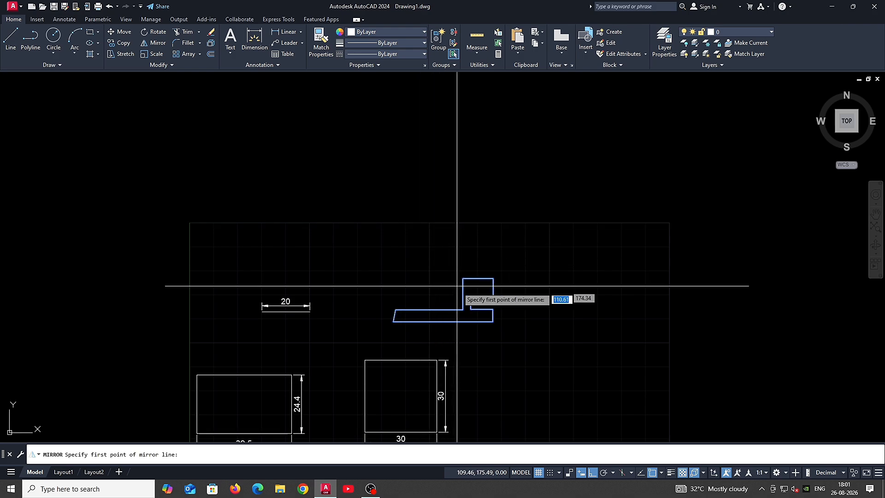
{"action": "left_click", "coordinate": [493, 321]}
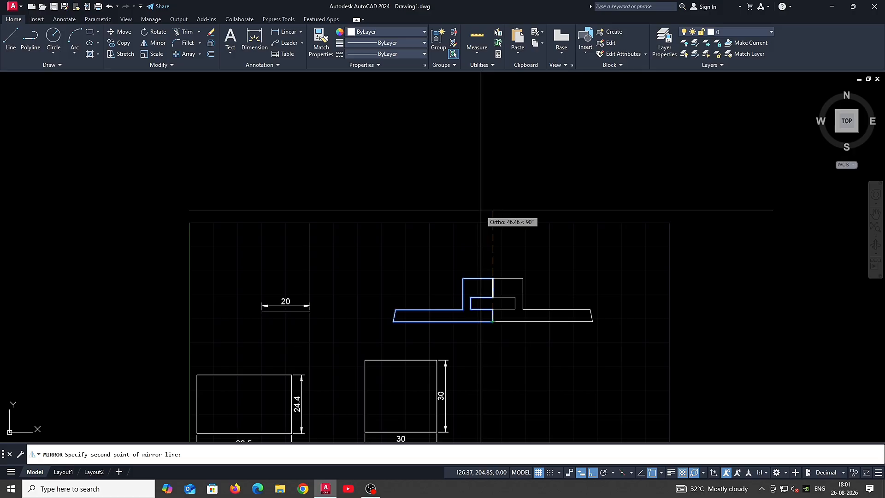
{"action": "left_click", "coordinate": [501, 235]}
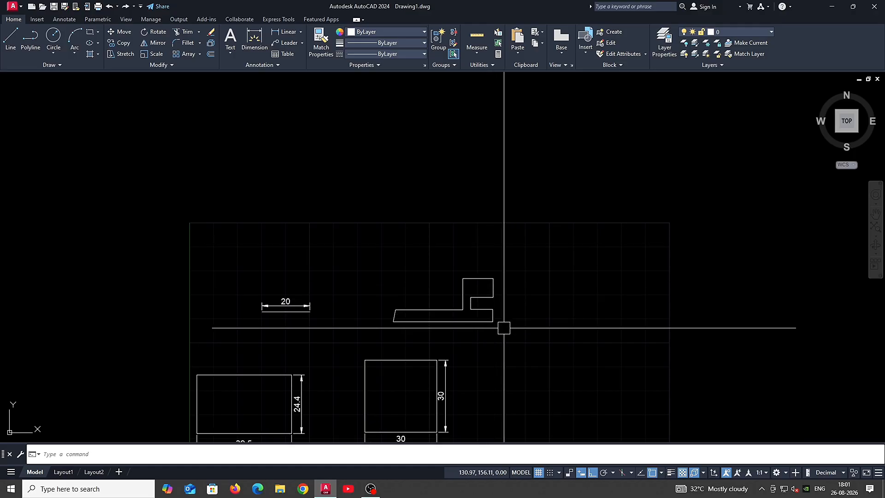
- Mirror the notched outline downward about its horizontal bottom edge, keeping the source objects
{"action": "left_click", "coordinate": [524, 340]}
{"action": "left_click", "coordinate": [383, 233]}
{"action": "type", "text": "mi"}
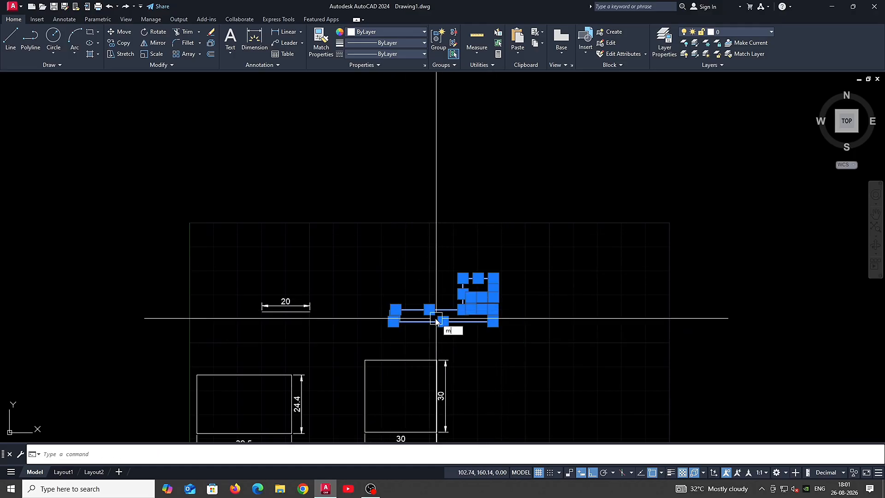
{"action": "key", "text": "Return"}
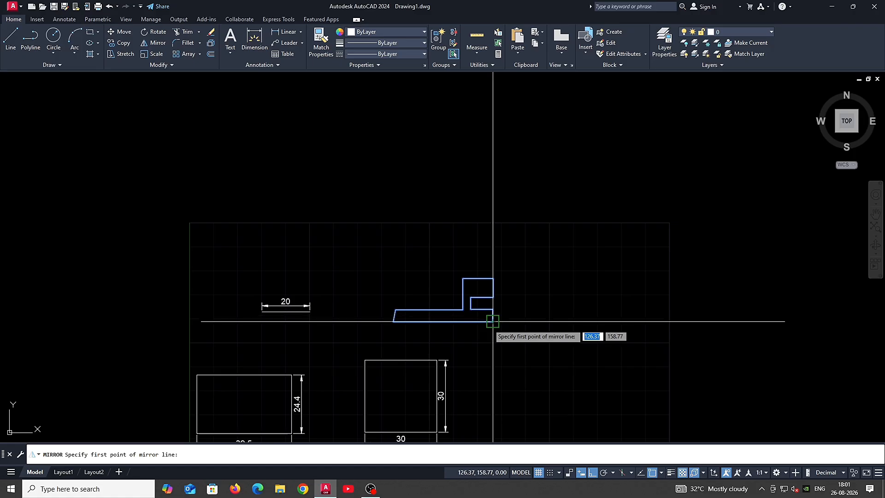
{"action": "left_click", "coordinate": [493, 315]}
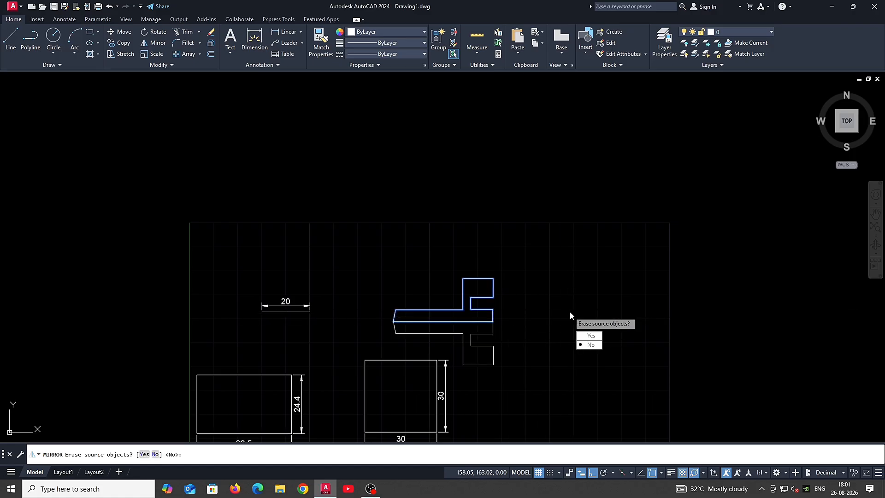
{"action": "key", "text": "Return"}
- Mirror both outline halves about a vertical line through their shared right edge, keeping the source objects
{"action": "left_click", "coordinate": [393, 247]}
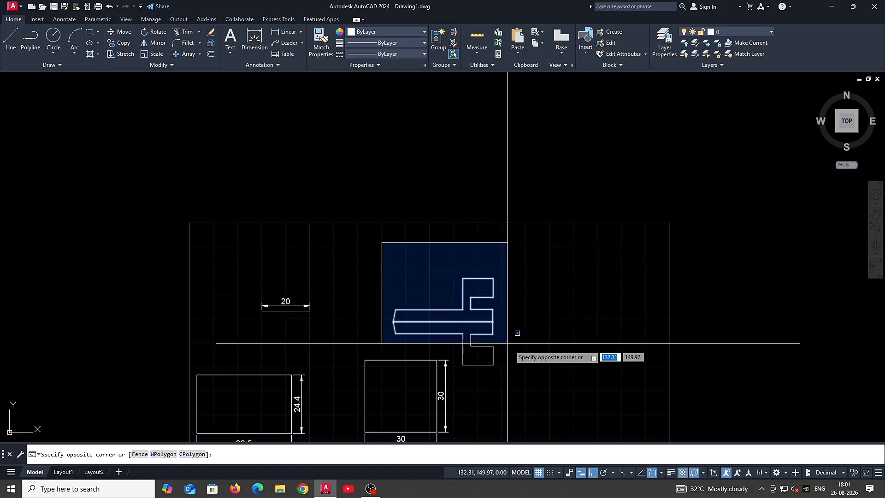
{"action": "left_click", "coordinate": [531, 383]}
{"action": "type", "text": "m"}
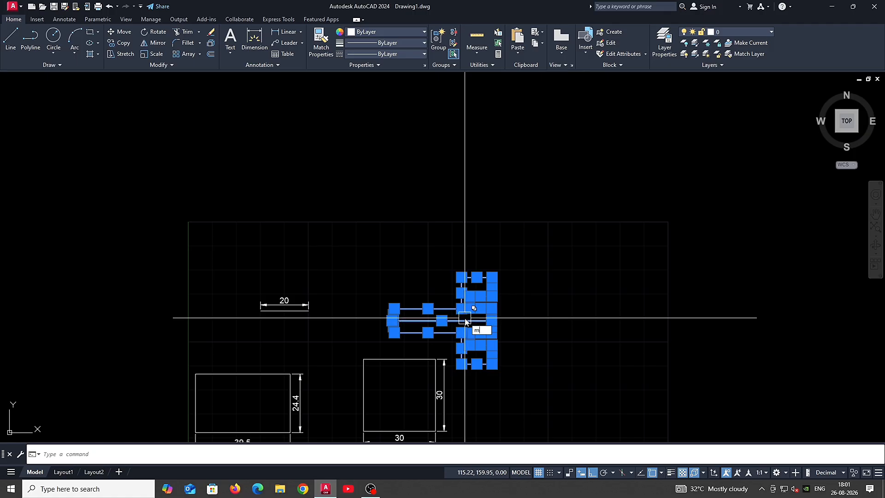
{"action": "type", "text": "i"}
{"action": "key", "text": "Return"}
{"action": "left_click", "coordinate": [492, 320]}
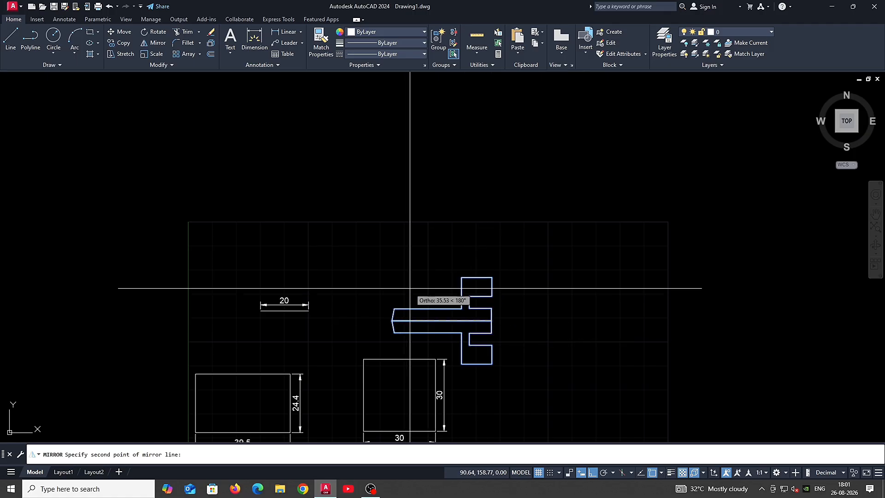
{"action": "left_click", "coordinate": [479, 195]}
{"action": "key", "text": "Return"}
- Add a horizontal linear dimension above the upper edge of the mirrored shape's right arm
{"action": "middle_click_drag", "start_coordinate": [573, 294], "coordinate": [568, 263]}
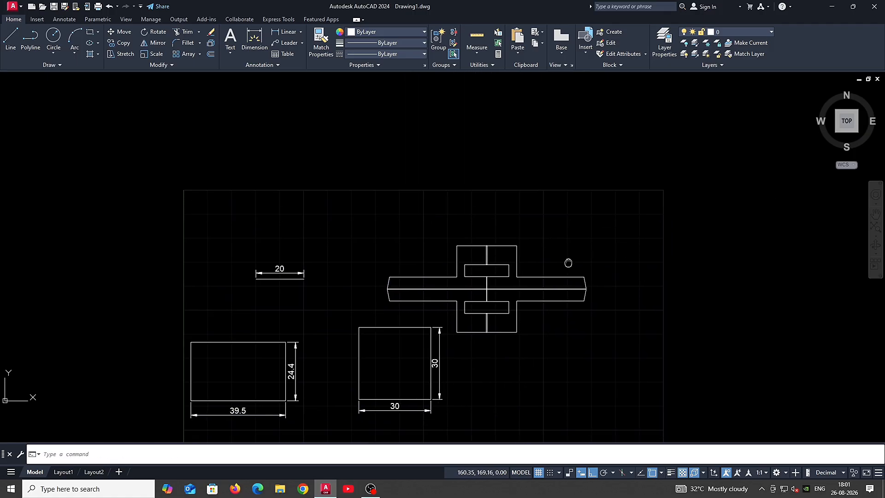
{"action": "scroll", "coordinate": [521, 281], "scroll_direction": "up", "scroll_amount": 2}
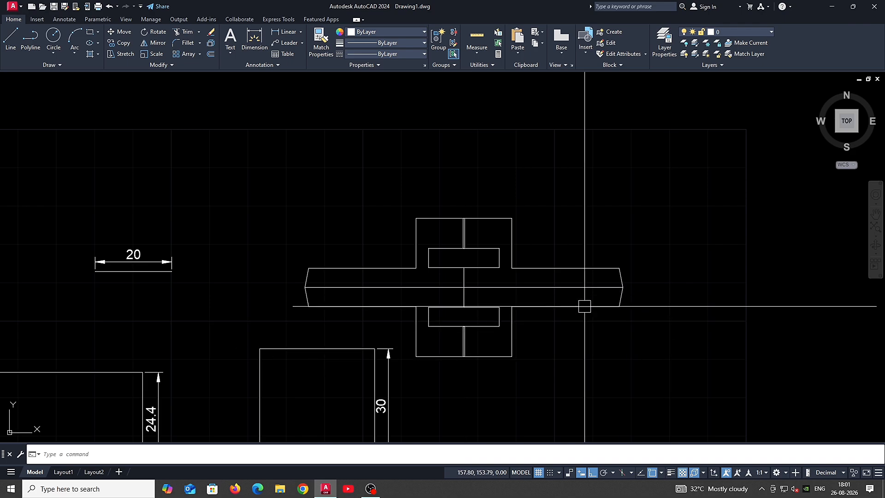
{"action": "type", "text": "dli"}
{"action": "key", "text": "Return"}
{"action": "key", "text": "Return"}
{"action": "left_click", "coordinate": [543, 268]}
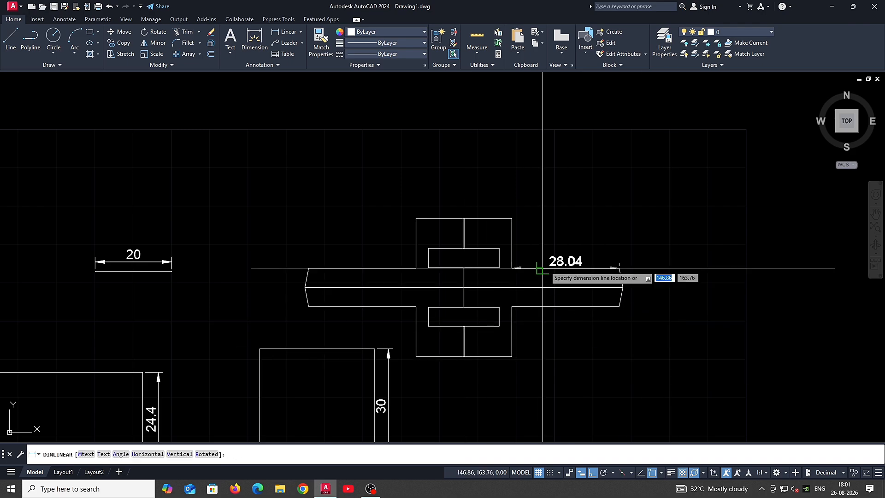
{"action": "left_click", "coordinate": [563, 255]}
- Stretch the end of the mirrored shape's right arm, together with its dimension, inward by 3.04
{"action": "scroll", "coordinate": [576, 251], "scroll_direction": "up", "scroll_amount": 2}
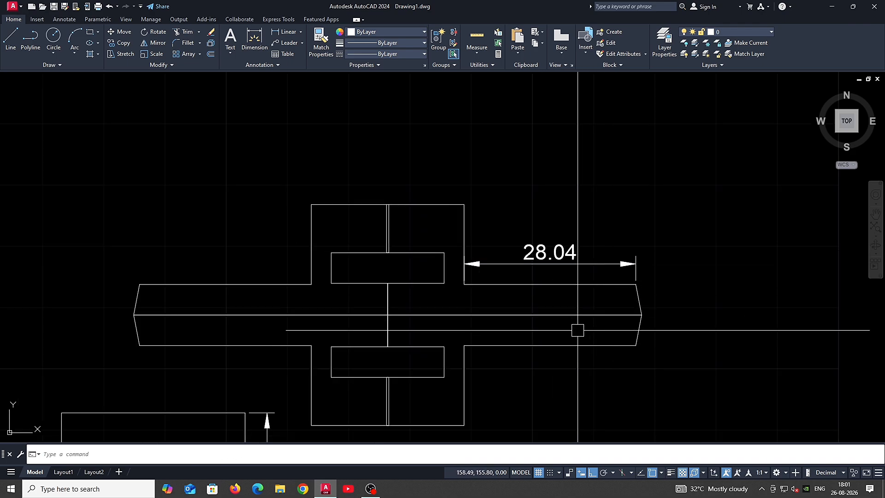
{"action": "left_click", "coordinate": [645, 372]}
{"action": "left_click", "coordinate": [525, 202]}
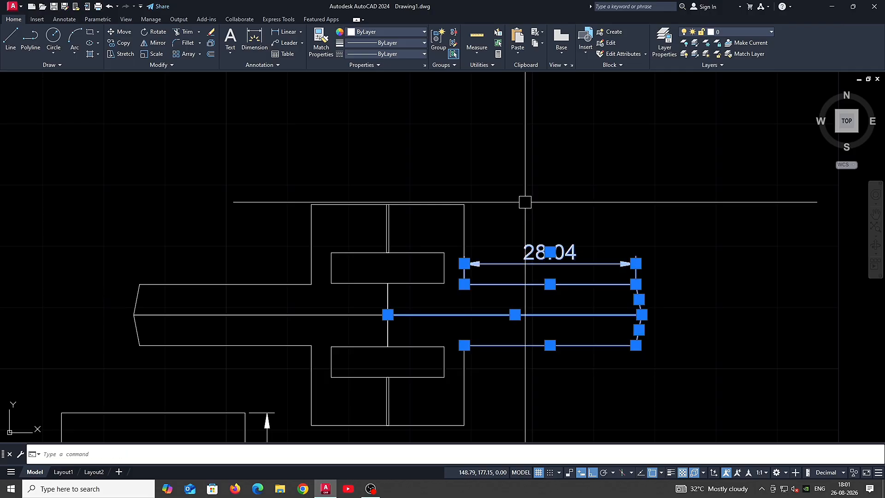
{"action": "middle_click_drag", "start_coordinate": [591, 248], "coordinate": [520, 271]}
{"action": "type", "text": "s"}
{"action": "key", "text": "Return"}
{"action": "left_click", "coordinate": [562, 235]}
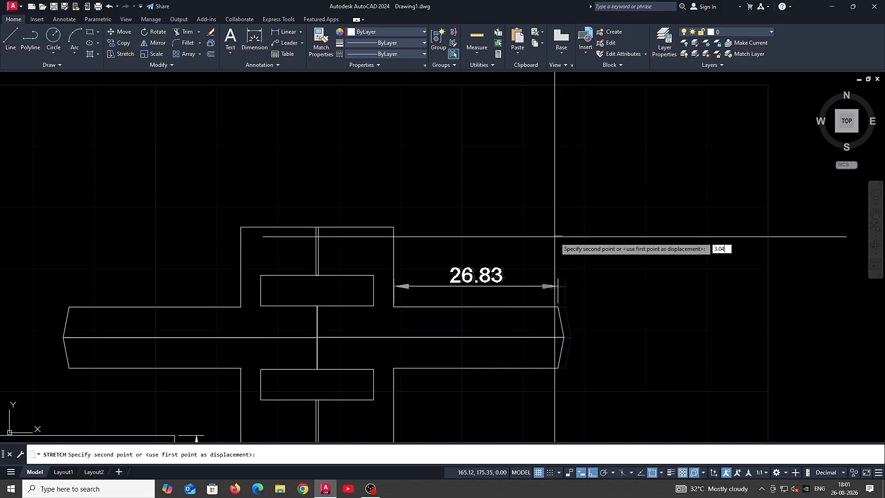
{"action": "key", "text": "Return"}
{"action": "key", "text": "Return"}
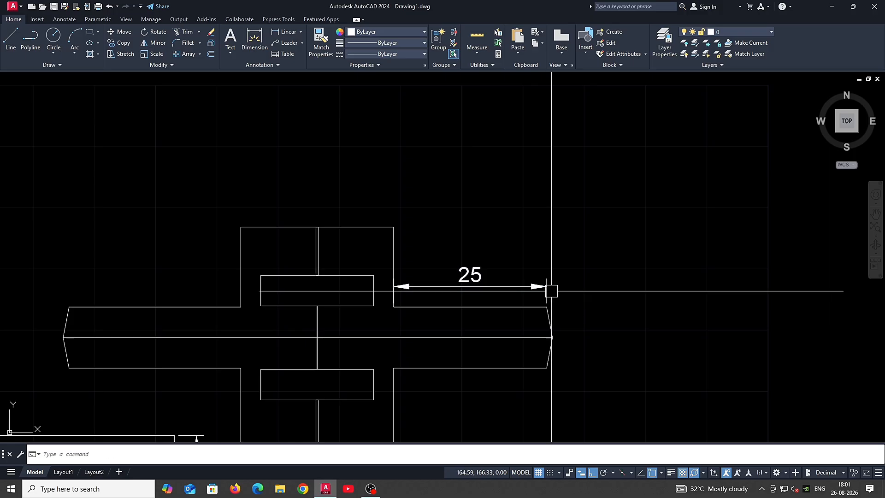
- Undo the last stretch and add a horizontal linear dimension below the lower edge of the mirrored shape's right arm
{"action": "key", "text": "ctrl+z"}
{"action": "type", "text": "d"}
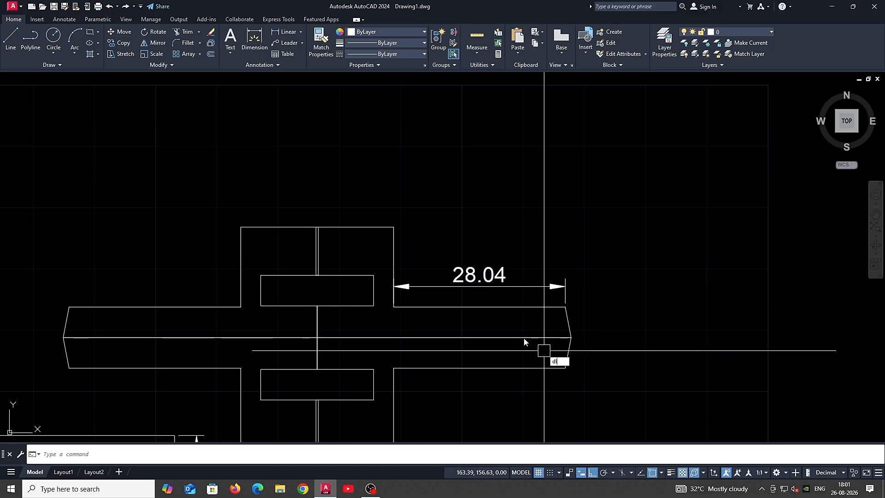
{"action": "key", "text": "Escape"}
{"action": "key", "text": "Return"}
{"action": "key", "text": "Return"}
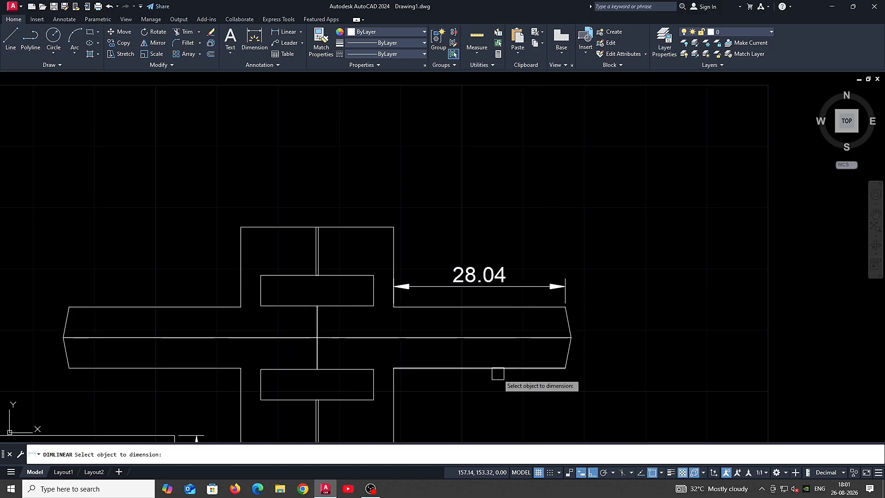
{"action": "left_click", "coordinate": [498, 368]}
{"action": "left_click", "coordinate": [512, 380]}
{"action": "scroll", "coordinate": [507, 341], "scroll_direction": "down", "scroll_amount": 2}
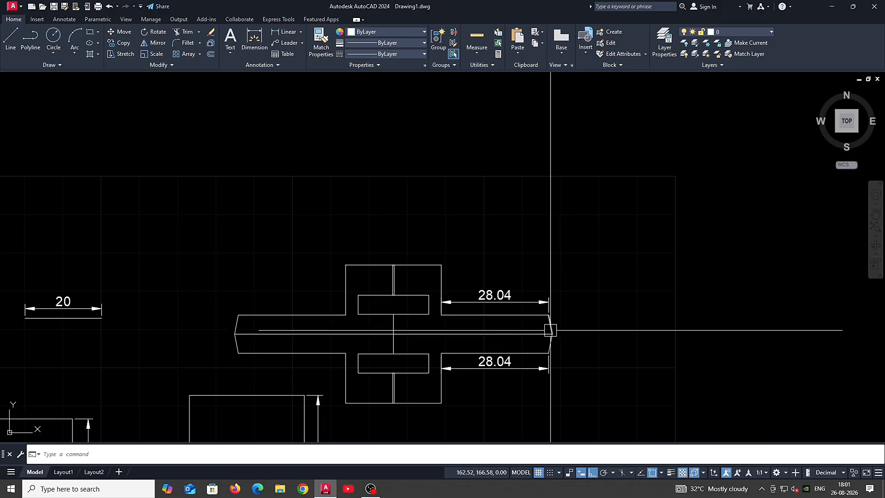
- Stretch the end of the right arm, together with its upper and lower dimensions, inward by 3.04
{"action": "left_click", "coordinate": [566, 396]}
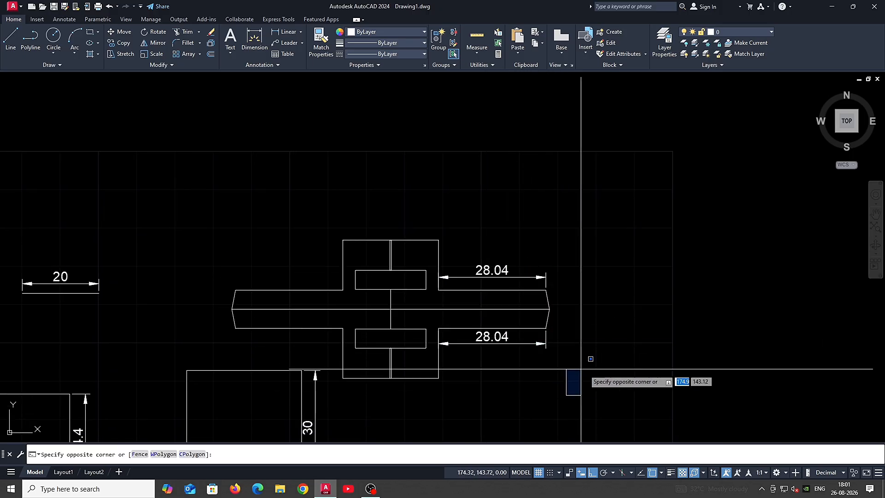
{"action": "left_click", "coordinate": [631, 397]}
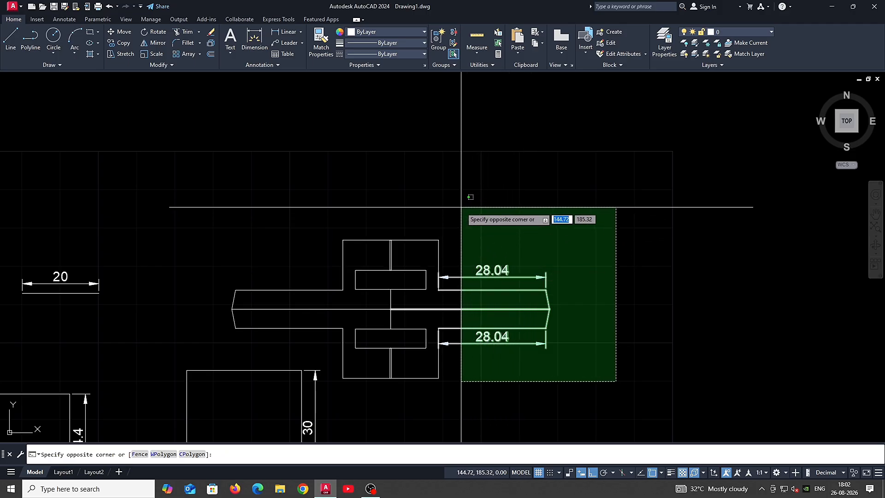
{"action": "left_click", "coordinate": [461, 207]}
{"action": "middle_click_drag", "start_coordinate": [575, 330], "coordinate": [556, 283]}
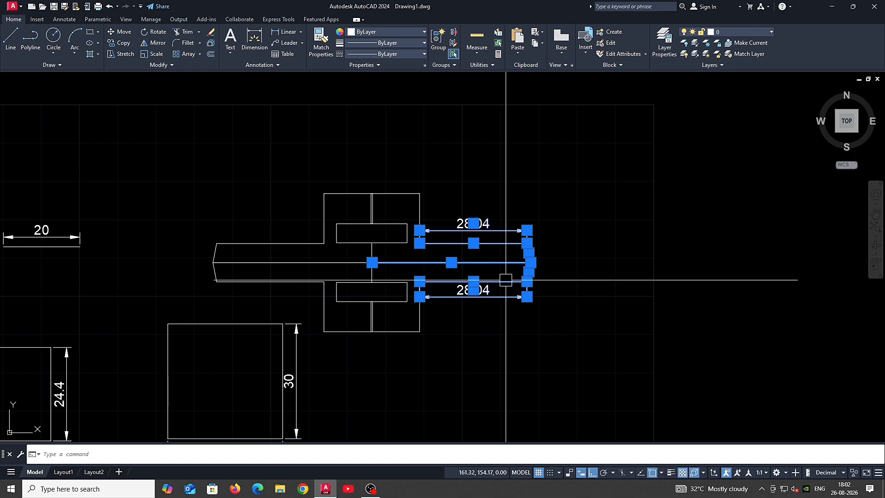
{"action": "type", "text": "s"}
{"action": "key", "text": "Return"}
{"action": "left_click", "coordinate": [600, 323]}
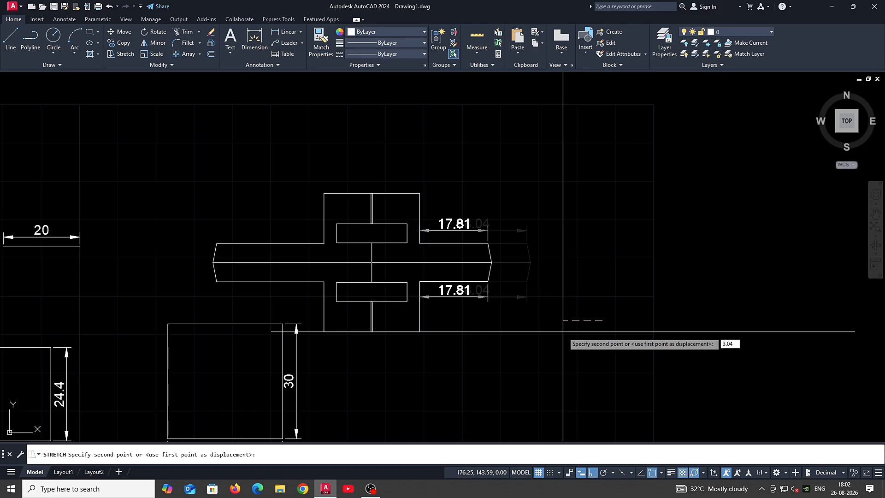
{"action": "key", "text": "Return"}
- Add horizontal linear dimensions below the lower edge and above the upper edge of the shape's left arm
{"action": "middle_click_drag", "start_coordinate": [226, 301], "coordinate": [246, 314]}
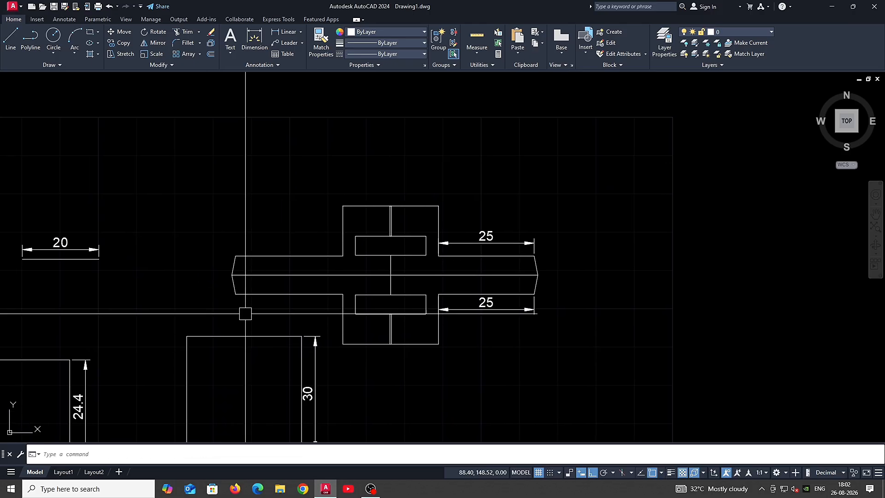
{"action": "type", "text": "dli"}
{"action": "key", "text": "Return"}
{"action": "key", "text": "Return"}
{"action": "left_click", "coordinate": [270, 294]}
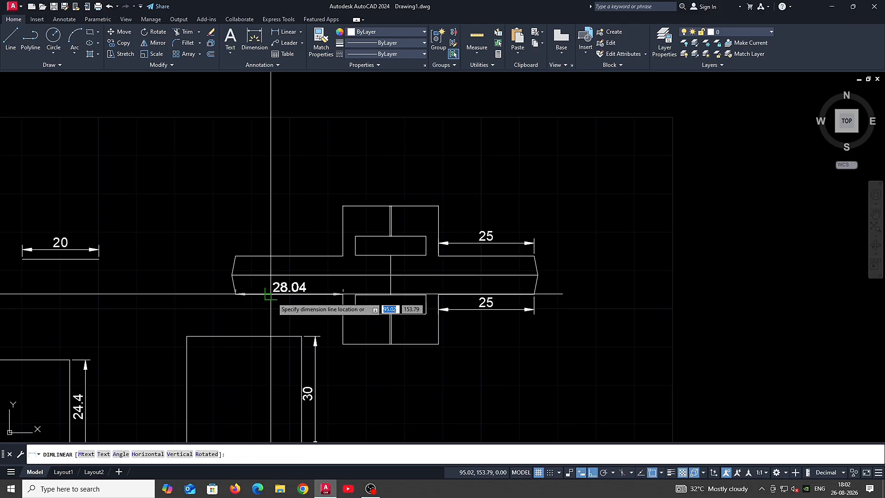
{"action": "left_click", "coordinate": [273, 310]}
{"action": "key", "text": "Return"}
{"action": "key", "text": "Return"}
{"action": "left_click", "coordinate": [284, 256]}
{"action": "left_click", "coordinate": [284, 243]}
- Stretch the end of the left arm, together with its two dimensions, inward by 3.04
{"action": "scroll", "coordinate": [277, 319], "scroll_direction": "up", "scroll_amount": 2}
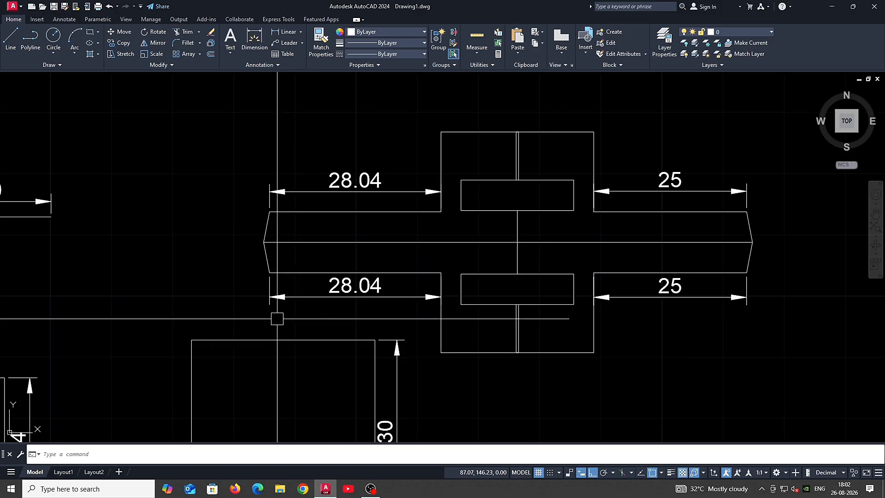
{"action": "left_click", "coordinate": [292, 320]}
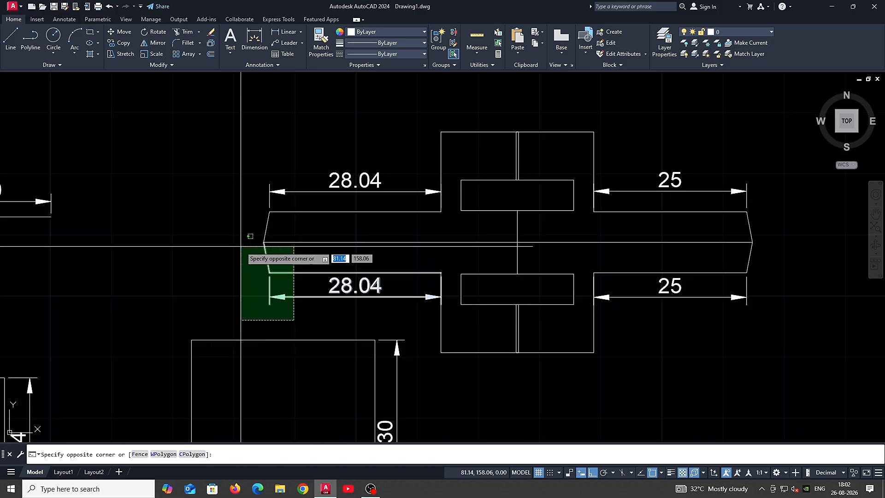
{"action": "left_click", "coordinate": [209, 138]}
{"action": "middle_click_drag", "start_coordinate": [209, 138], "coordinate": [269, 154]}
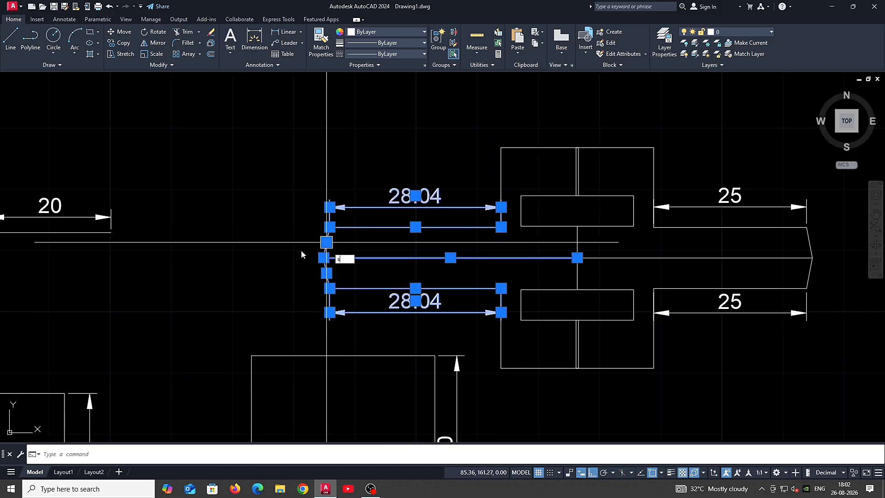
{"action": "type", "text": "s"}
{"action": "key", "text": "Return"}
{"action": "left_click", "coordinate": [220, 261]}
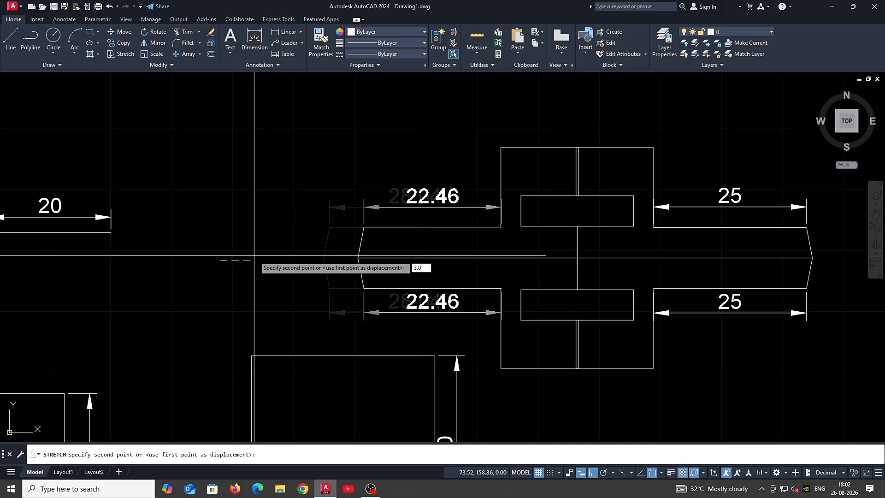
{"action": "key", "text": "Return"}
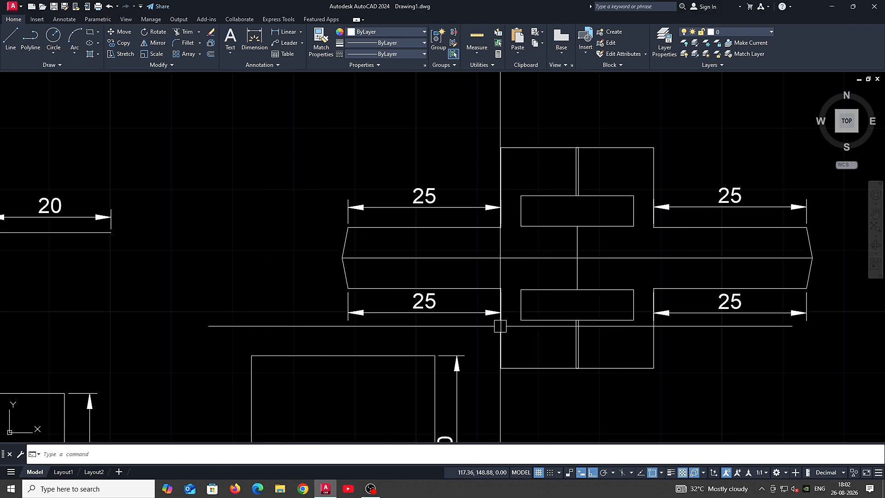
- Add vertical linear dimensions beside the right-hand edges of the shape's lower and upper blocks
{"action": "scroll", "coordinate": [512, 318], "scroll_direction": "down", "scroll_amount": 2}
{"action": "middle_click_drag", "start_coordinate": [623, 308], "coordinate": [601, 322]}
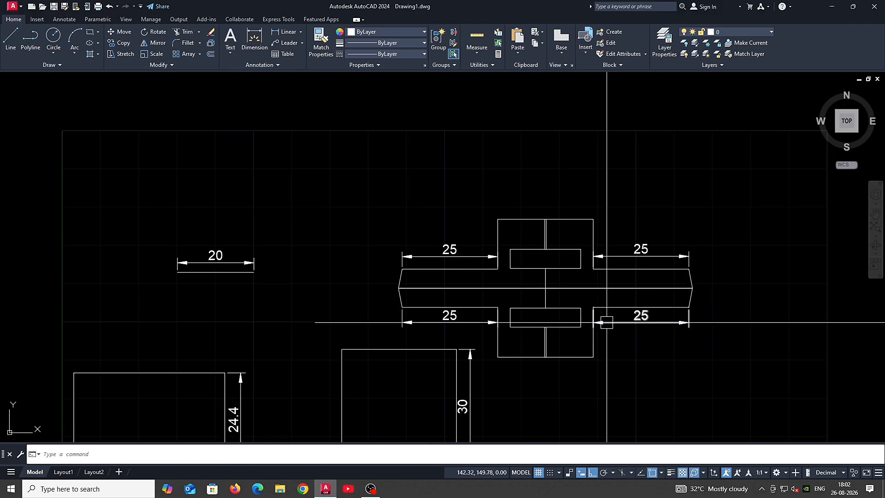
{"action": "type", "text": "dli"}
{"action": "key", "text": "Return"}
{"action": "key", "text": "Return"}
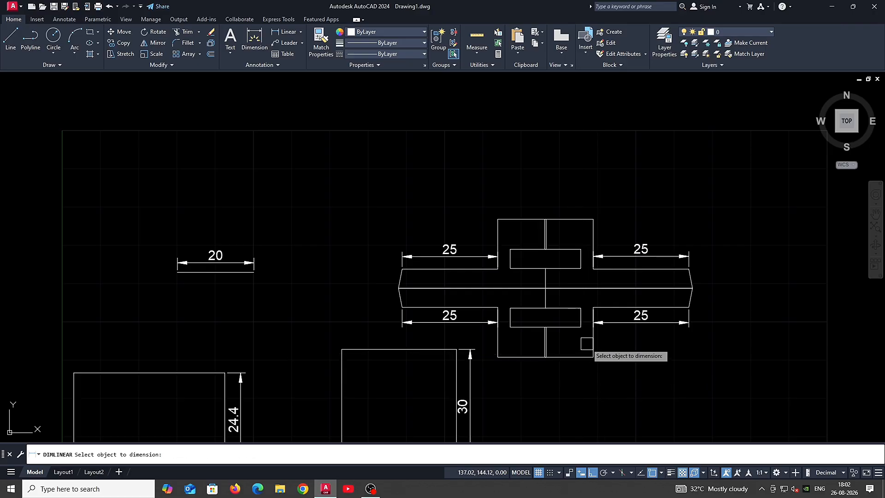
{"action": "left_click", "coordinate": [593, 344]}
{"action": "left_click", "coordinate": [611, 346]}
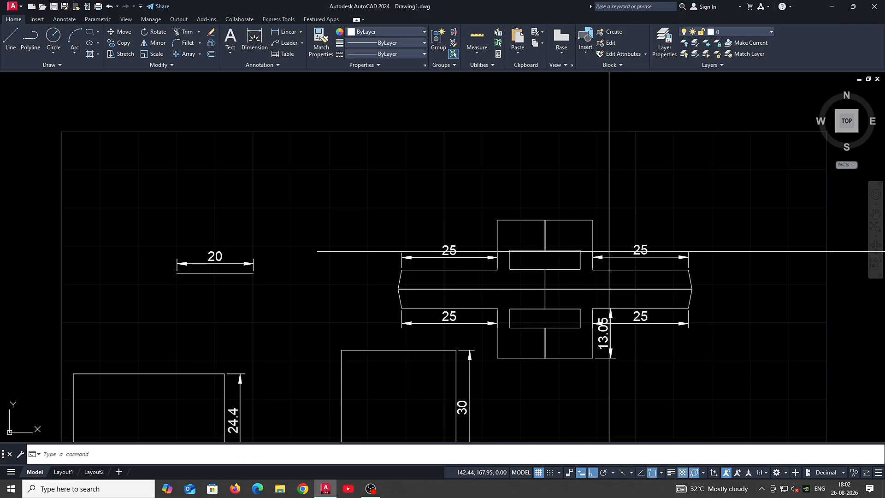
{"action": "left_click", "coordinate": [597, 235]}
{"action": "left_click", "coordinate": [613, 234]}
- Add vertical linear dimensions beside the left-hand edges of the shape's upper and lower blocks
{"action": "key", "text": "Return"}
{"action": "key", "text": "Return"}
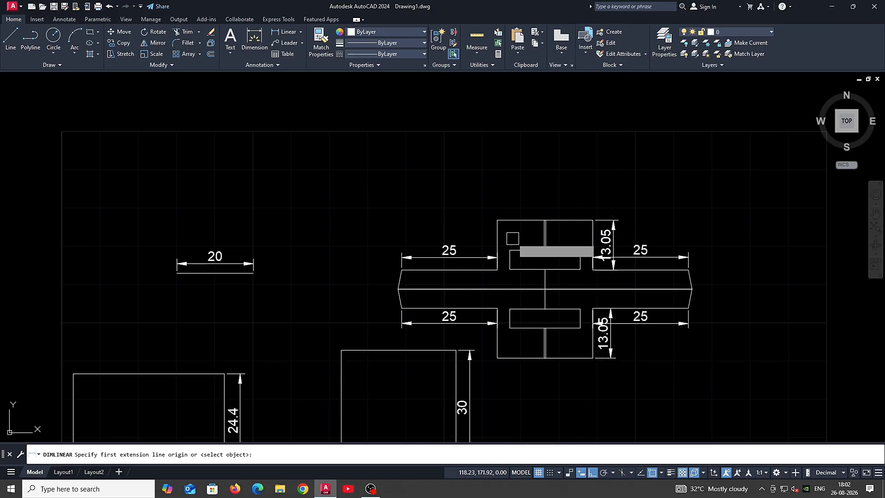
{"action": "left_click", "coordinate": [498, 239]}
{"action": "left_click", "coordinate": [486, 239]}
{"action": "key", "text": "Return"}
{"action": "key", "text": "Return"}
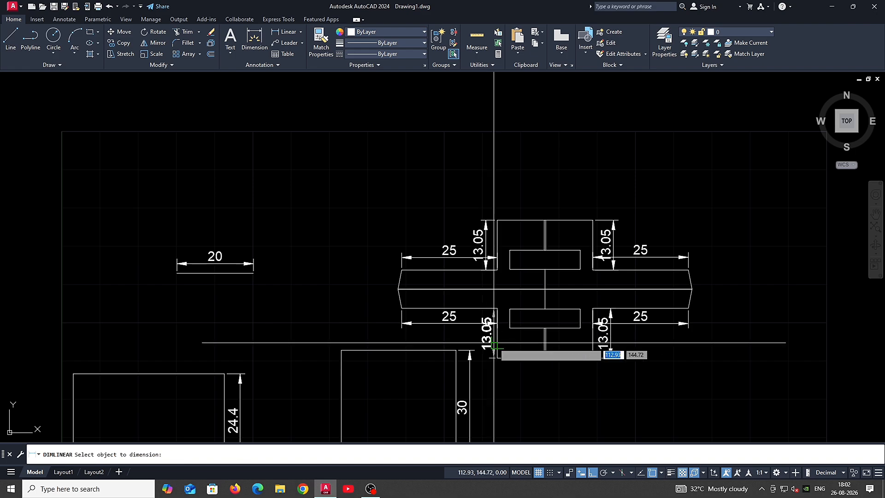
{"action": "left_click", "coordinate": [497, 341]}
{"action": "left_click", "coordinate": [484, 350]}
- Stretch the lower block's bottom edge, together with its two vertical dimensions, downward by 1.95
{"action": "left_click", "coordinate": [646, 380]}
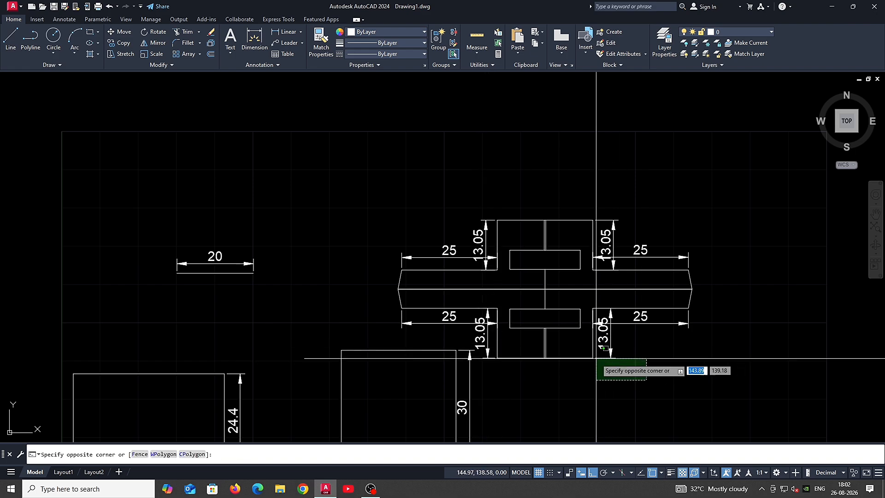
{"action": "scroll", "coordinate": [491, 341], "scroll_direction": "up", "scroll_amount": 4}
{"action": "left_click", "coordinate": [491, 341]}
{"action": "scroll", "coordinate": [511, 331], "scroll_direction": "down", "scroll_amount": 2}
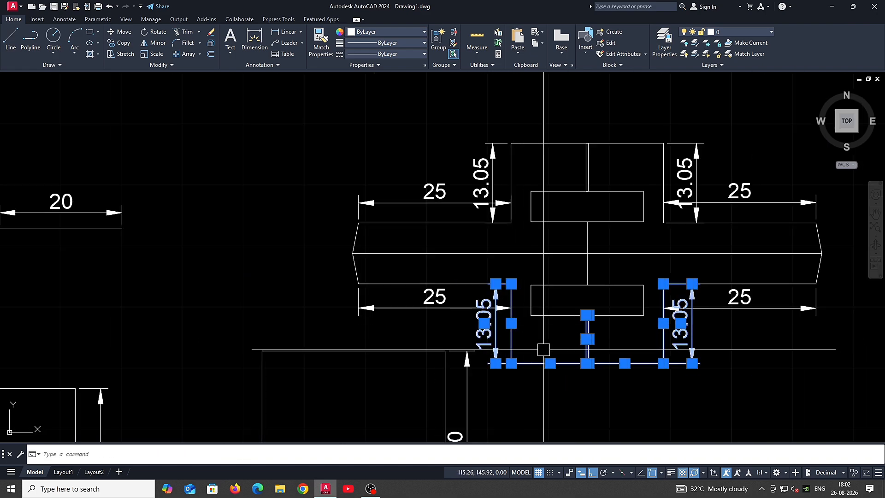
{"action": "middle_click_drag", "start_coordinate": [562, 358], "coordinate": [500, 340]}
{"action": "type", "text": "s"}
{"action": "key", "text": "Return"}
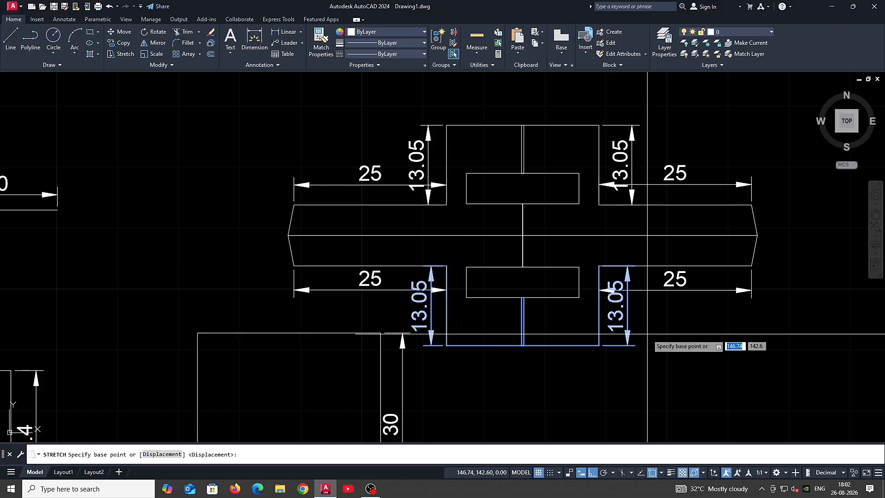
{"action": "left_click", "coordinate": [680, 327]}
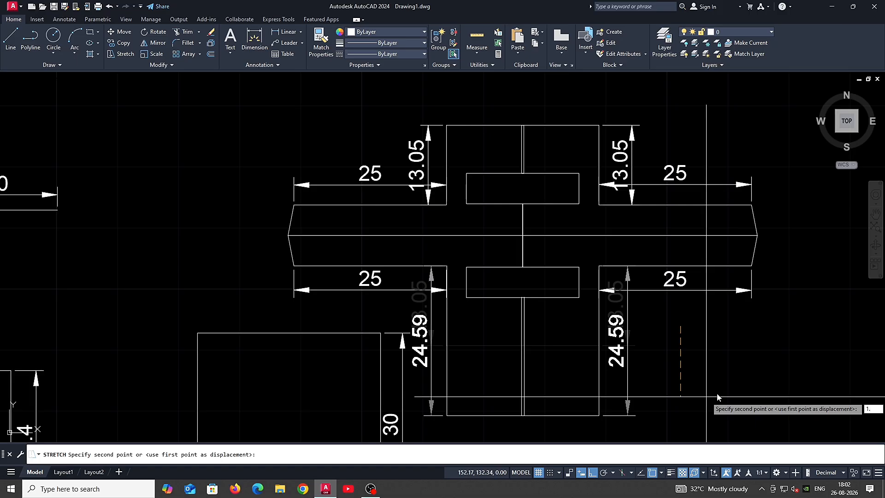
{"action": "type", "text": "1.95"}
{"action": "key", "text": "Return"}
- Stretch the upper block's top edge, together with its two vertical dimensions, upward by 1.95
{"action": "middle_click_drag", "start_coordinate": [696, 272], "coordinate": [691, 312]}
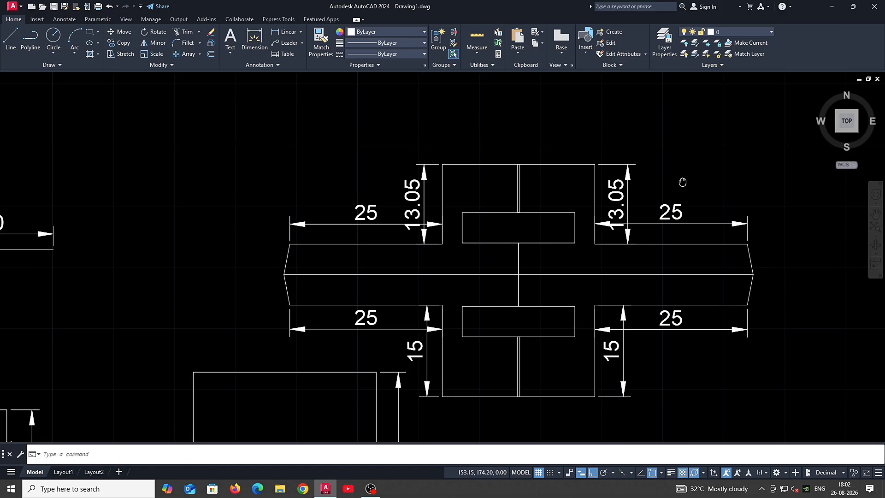
{"action": "left_click", "coordinate": [682, 181]}
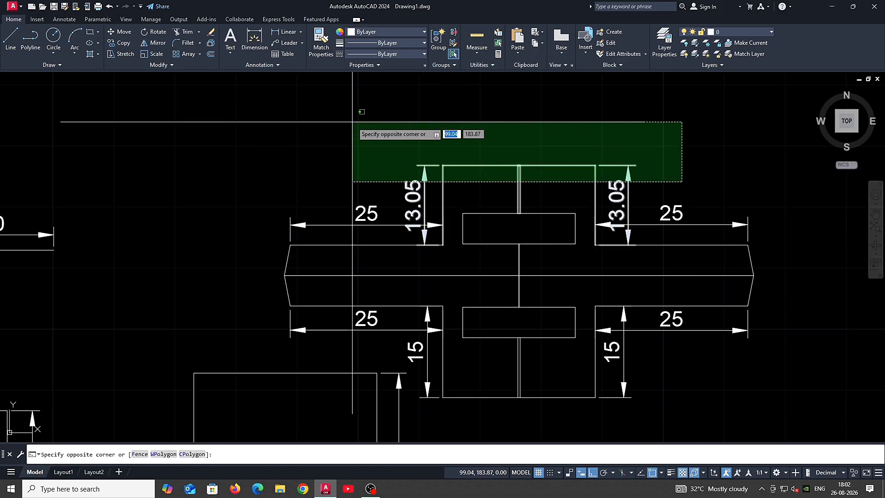
{"action": "left_click", "coordinate": [356, 102]}
{"action": "middle_click_drag", "start_coordinate": [673, 141], "coordinate": [649, 194]}
{"action": "key", "text": "Return"}
{"action": "left_click", "coordinate": [649, 193]}
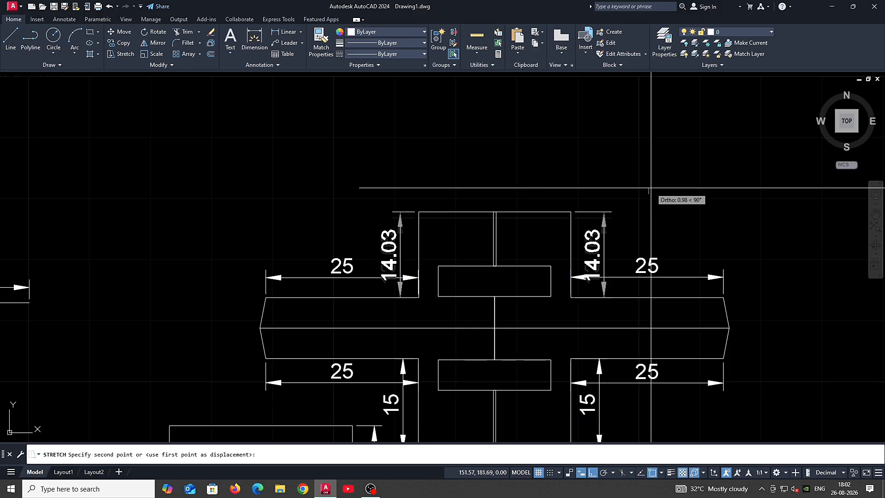
{"action": "type", "text": "1.95"}
{"action": "key", "text": "Return"}
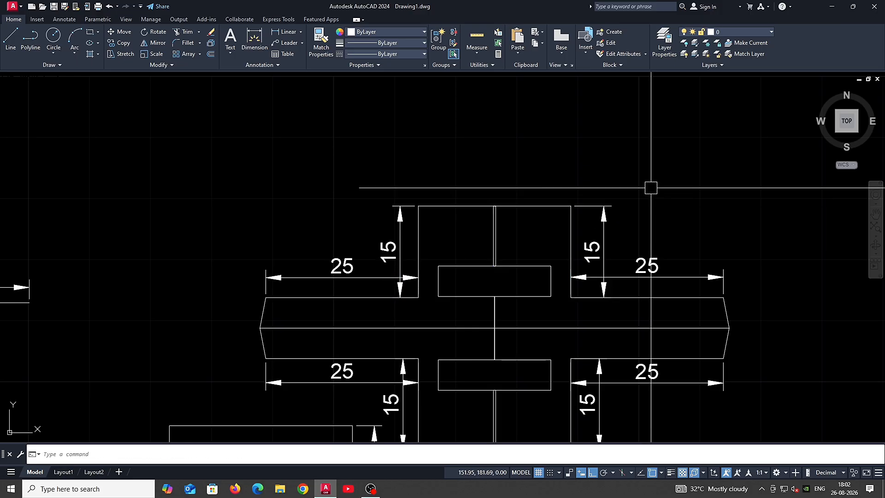
{"action": "scroll", "coordinate": [640, 226], "scroll_direction": "down", "scroll_amount": 2}
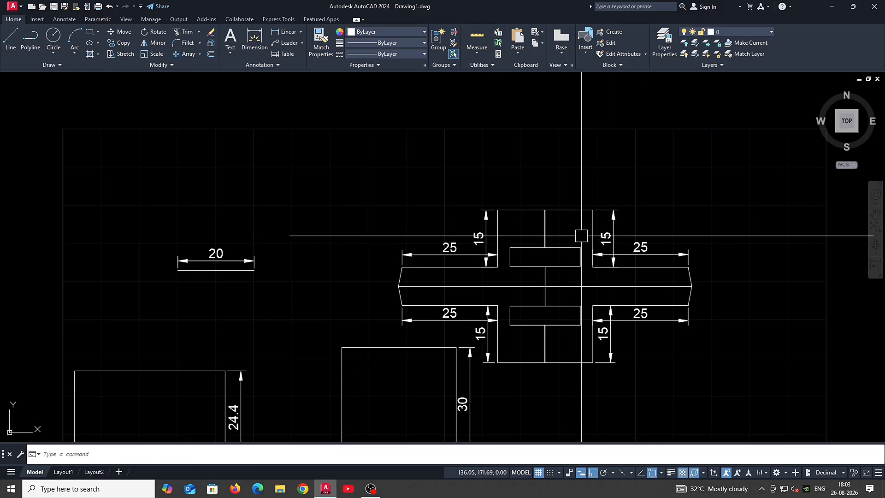
{"action": "middle_click_drag", "start_coordinate": [658, 255], "coordinate": [654, 263]}
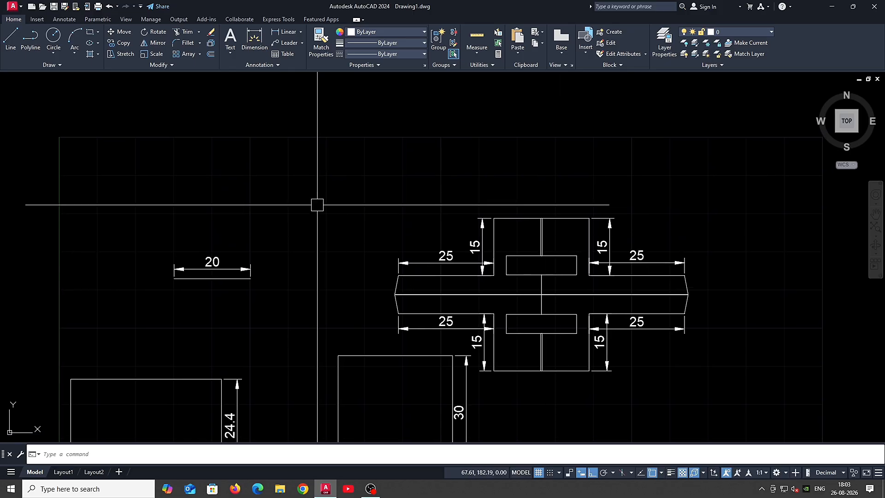
{"action": "left_click", "coordinate": [352, 176]}
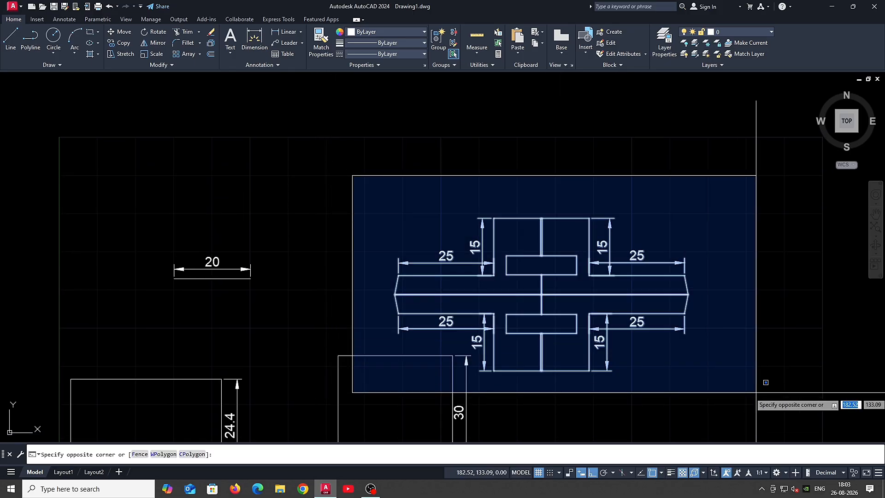
{"action": "key", "text": "Escape"}
{"action": "middle_click_drag", "start_coordinate": [534, 225], "coordinate": [536, 242]}
{"action": "left_click", "coordinate": [371, 181]}
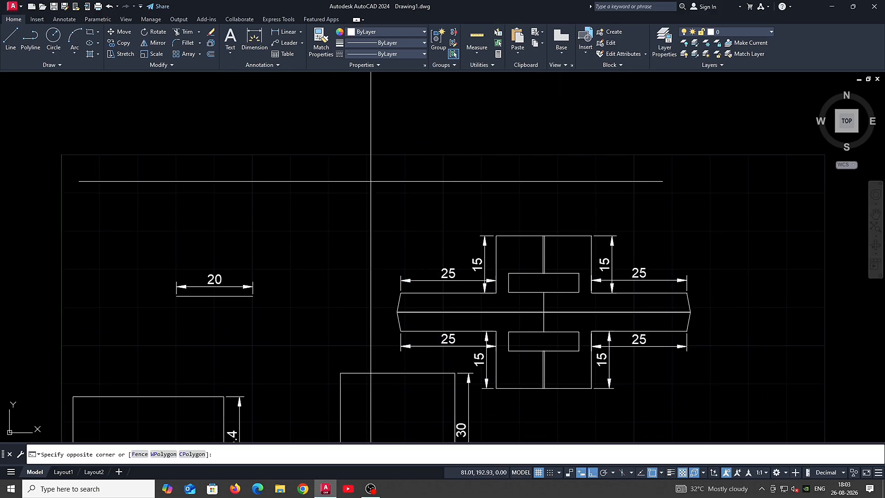
{"action": "key", "text": "Escape"}
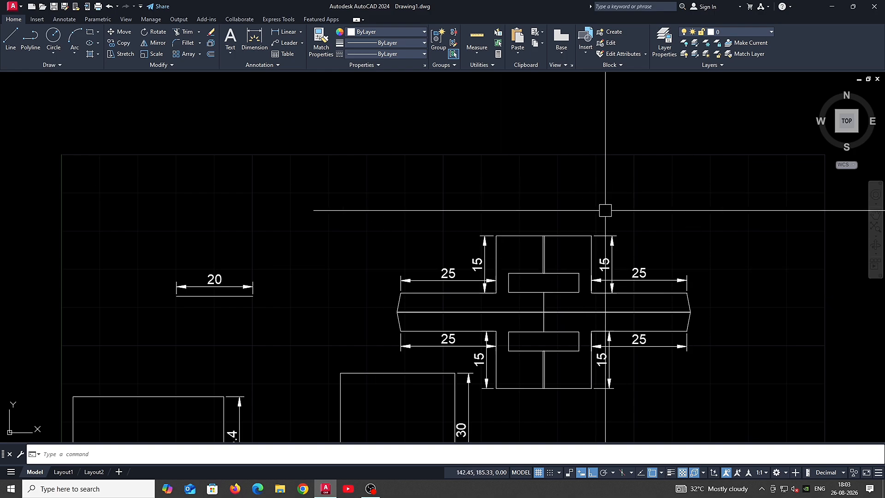
{"action": "left_click", "coordinate": [390, 198]}
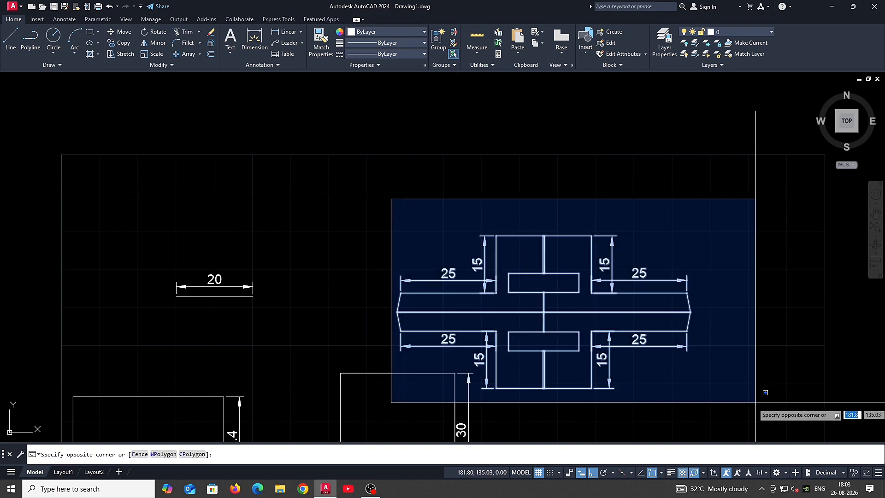
{"action": "left_click", "coordinate": [753, 401]}
{"action": "key", "text": "Escape"}
{"action": "scroll", "coordinate": [749, 346], "scroll_direction": "down", "scroll_amount": 2}
{"action": "mouse_move", "coordinate": [749, 347]}
{"action": "middle_mouse_down"}
{"action": "mouse_move", "coordinate": [664, 302]}
{"action": "mouse_move", "coordinate": [641, 274]}
{"action": "middle_mouse_up"}
{"action": "middle_click_drag", "start_coordinate": [638, 318], "coordinate": [648, 299]}
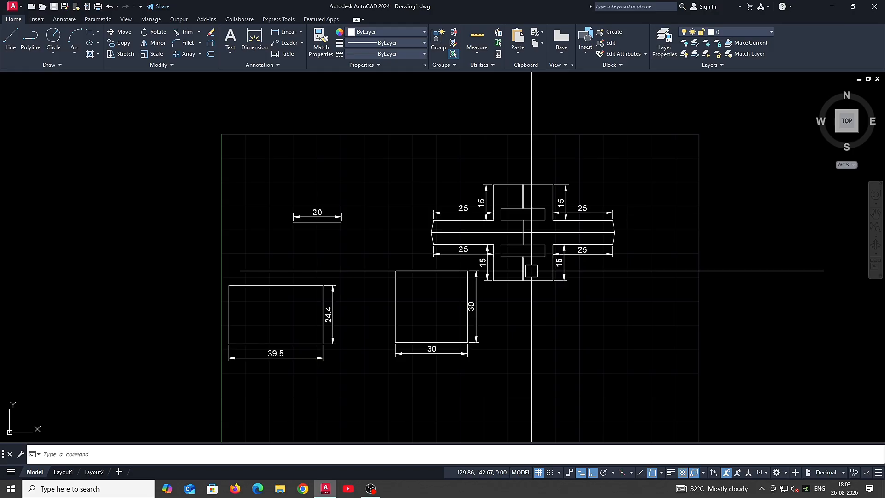
{"action": "middle_click_drag", "start_coordinate": [531, 271], "coordinate": [486, 262]}
{"action": "left_click", "coordinate": [383, 139]}
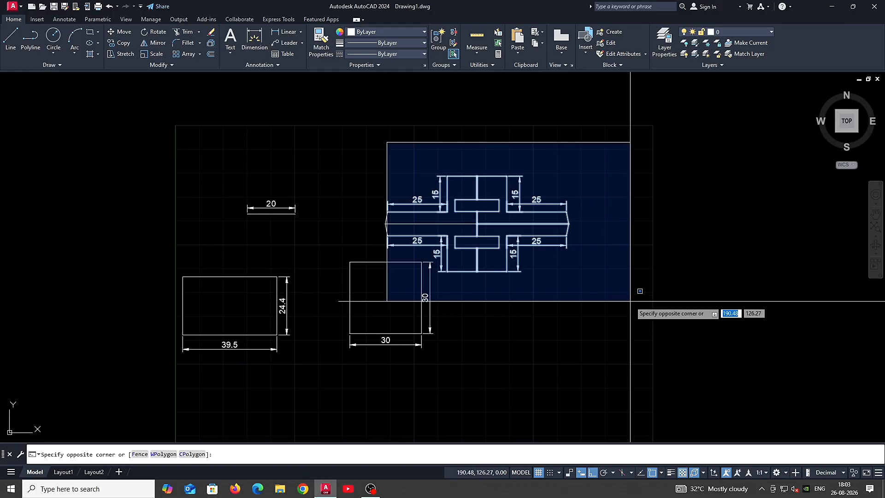
{"action": "left_click", "coordinate": [631, 293]}
{"action": "middle_click_drag", "start_coordinate": [631, 293], "coordinate": [563, 300]}
{"action": "middle_click_drag", "start_coordinate": [475, 326], "coordinate": [499, 279]}
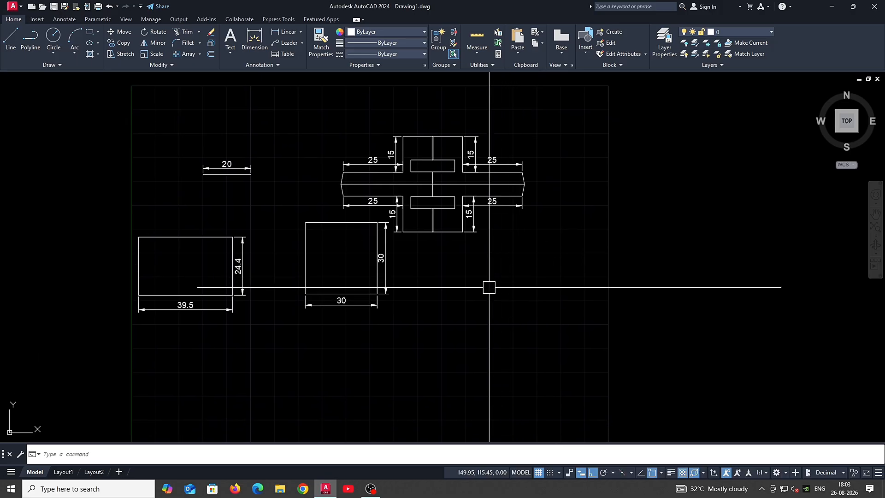
- Draw a 10 by 10 rectangle in the empty area below the dimensioned 30 by 30 square
{"action": "mouse_move", "coordinate": [427, 425]}
{"action": "middle_mouse_down"}
{"action": "mouse_move", "coordinate": [480, 330]}
{"action": "mouse_move", "coordinate": [468, 241]}
{"action": "middle_mouse_up"}
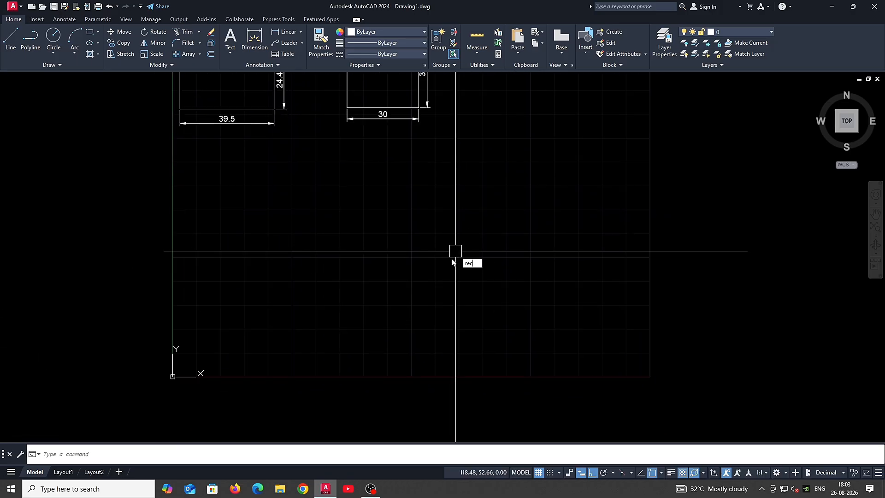
{"action": "key", "text": "Return"}
{"action": "left_click", "coordinate": [415, 328]}
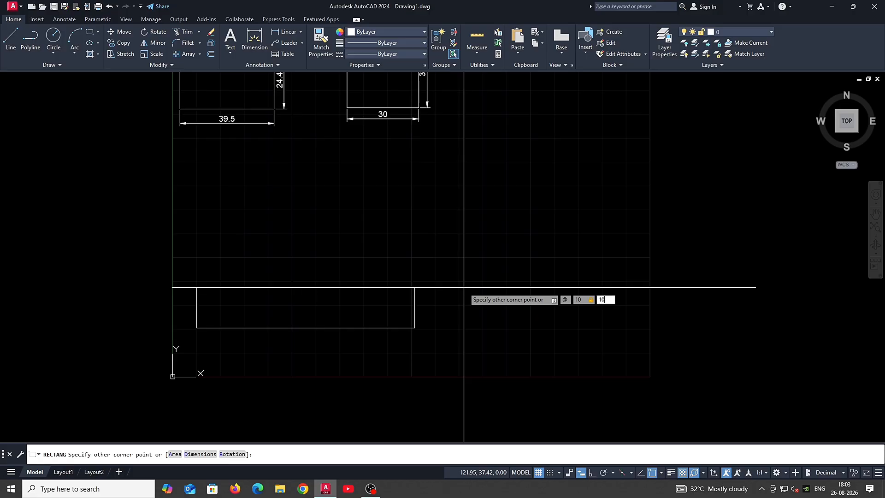
- Add linear dimensions to the new small square, horizontal below its bottom edge and vertical beside its right-hand edge
{"action": "scroll", "coordinate": [464, 287], "scroll_direction": "up", "scroll_amount": 4}
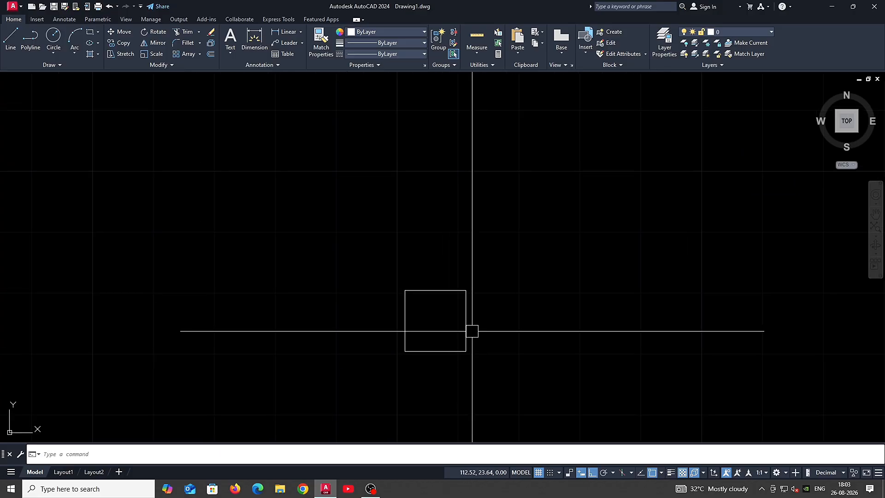
{"action": "type", "text": "dli"}
{"action": "key", "text": "Return"}
{"action": "key", "text": "Return"}
{"action": "left_click", "coordinate": [435, 351]}
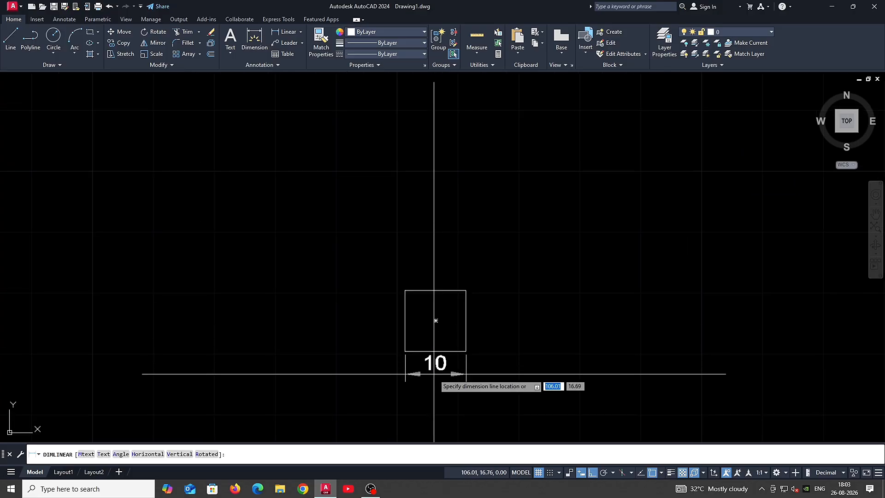
{"action": "left_click", "coordinate": [435, 374]}
{"action": "key", "text": "Return"}
{"action": "key", "text": "Return"}
{"action": "left_click", "coordinate": [465, 321]}
{"action": "left_click", "coordinate": [488, 330]}
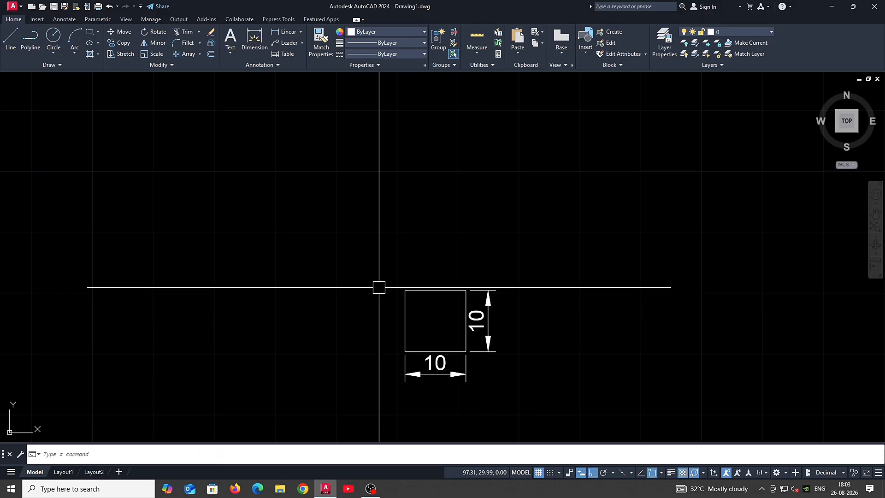
- Select the small square together with its two linear dimensions
{"action": "left_click", "coordinate": [352, 262]}
{"action": "left_click", "coordinate": [561, 395]}
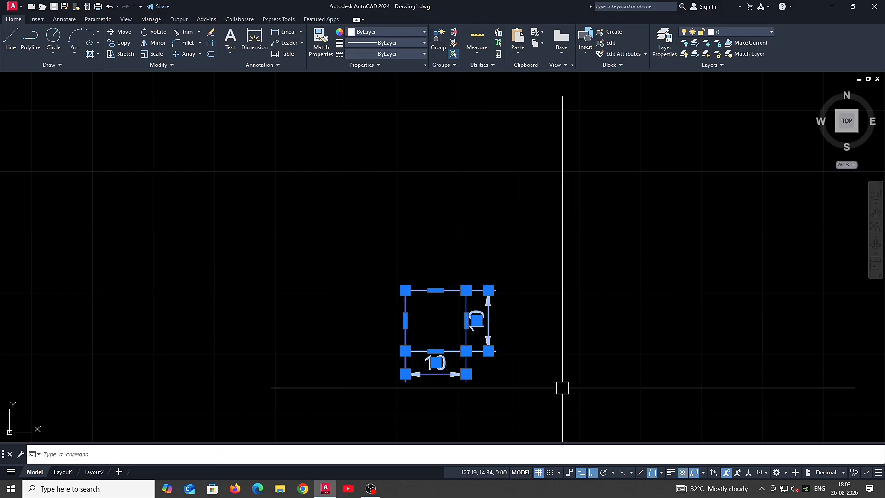
- Delete the selected dimensioned square and place it back in the drawing as a single block
{"action": "key", "text": "Delete"}
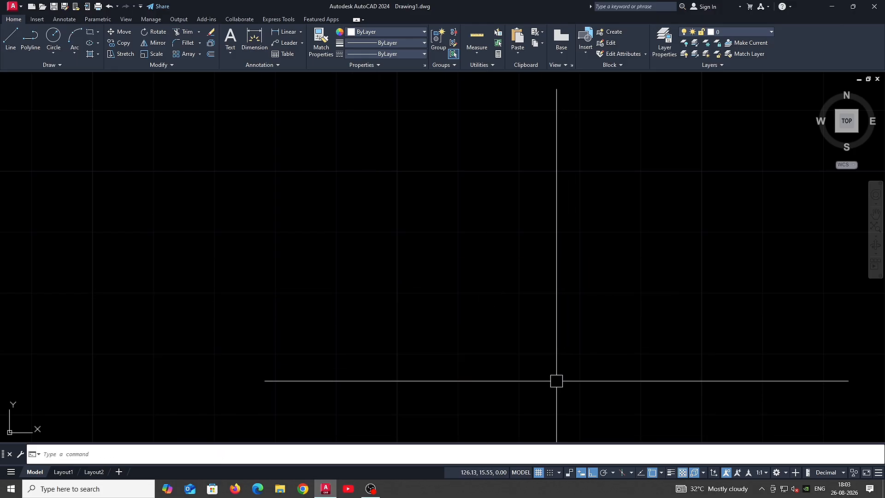
{"action": "key", "text": "ctrl+z"}
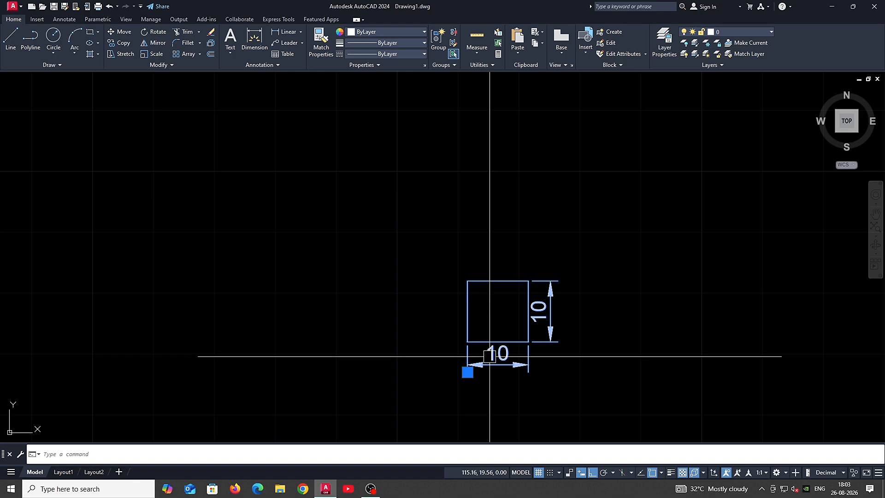
{"action": "double_click", "coordinate": [495, 345]}
{"action": "key", "text": "Escape"}
{"action": "key", "text": "Escape"}
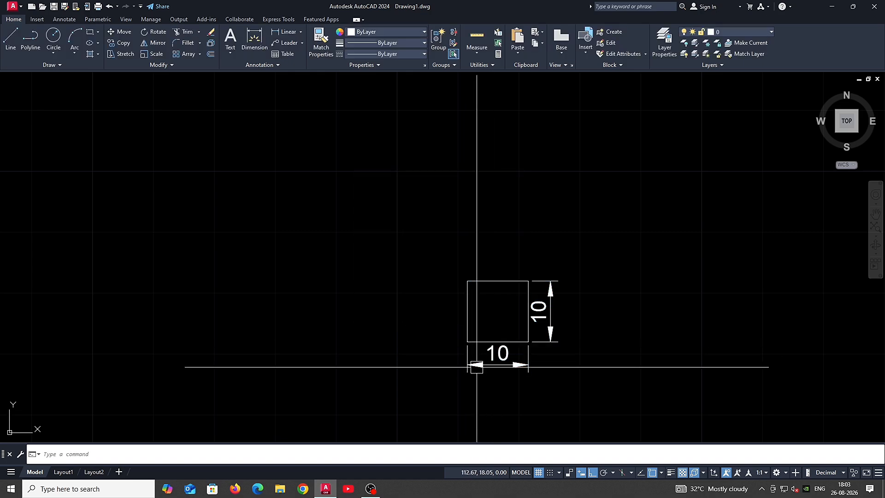
- Scale the dimensioned square block by a factor of 2 from the square's lower-left corner
{"action": "scroll", "coordinate": [504, 346], "scroll_direction": "down", "scroll_amount": 2}
{"action": "left_click", "coordinate": [506, 343]}
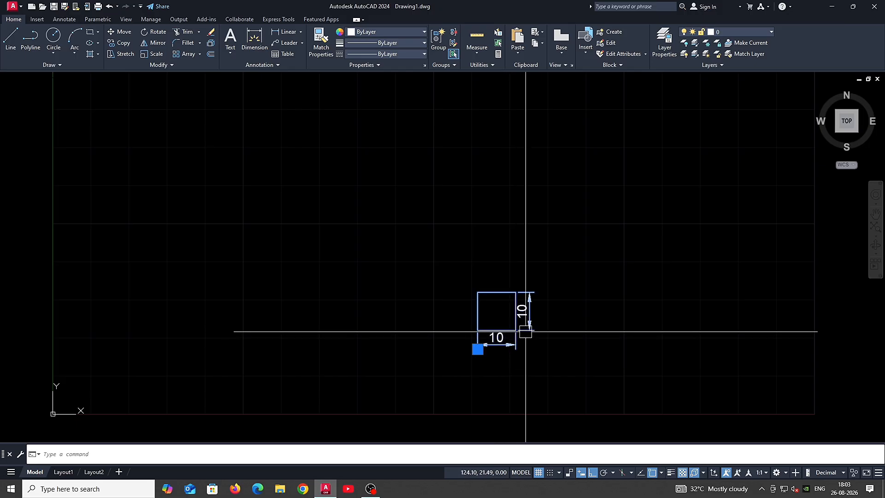
{"action": "type", "text": "sc"}
{"action": "key", "text": "Return"}
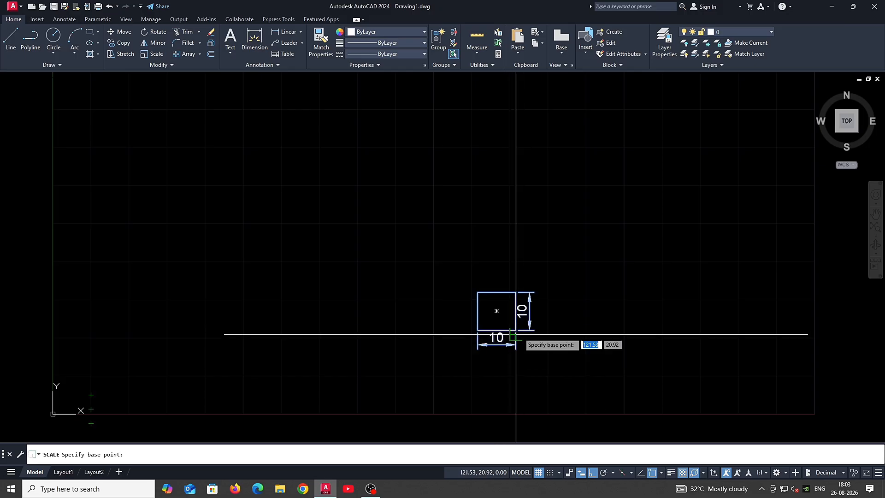
{"action": "left_click", "coordinate": [478, 334]}
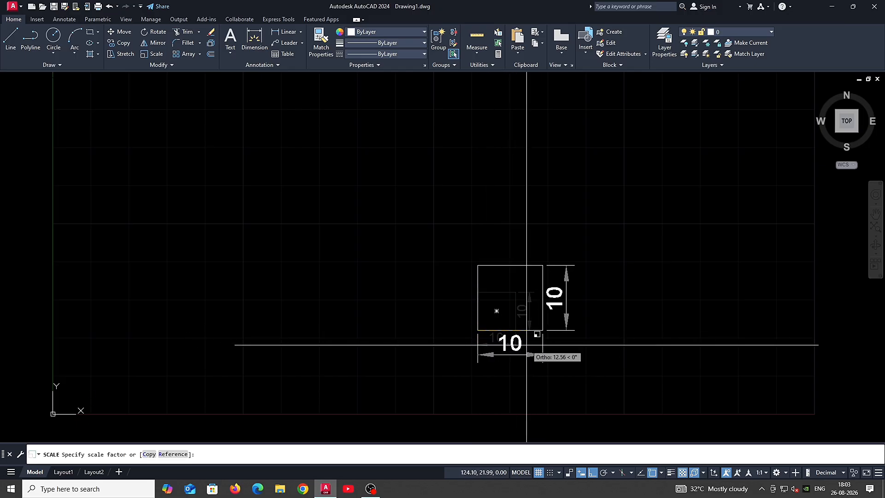
{"action": "scroll", "coordinate": [562, 347], "scroll_direction": "down", "scroll_amount": 15}
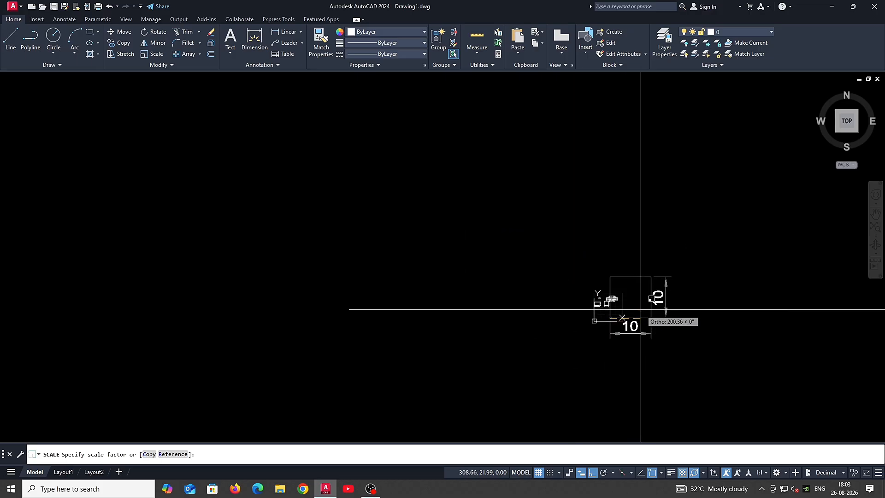
{"action": "scroll", "coordinate": [805, 319], "scroll_direction": "down", "scroll_amount": 10}
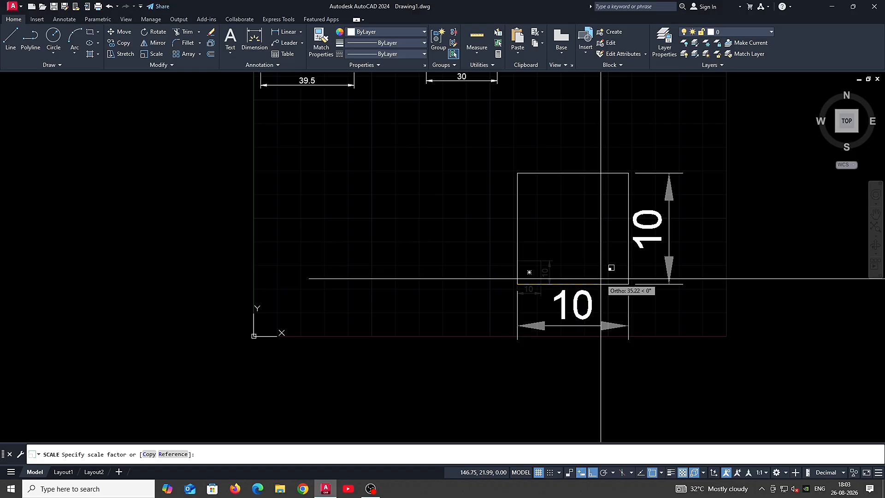
{"action": "key", "text": "Return"}
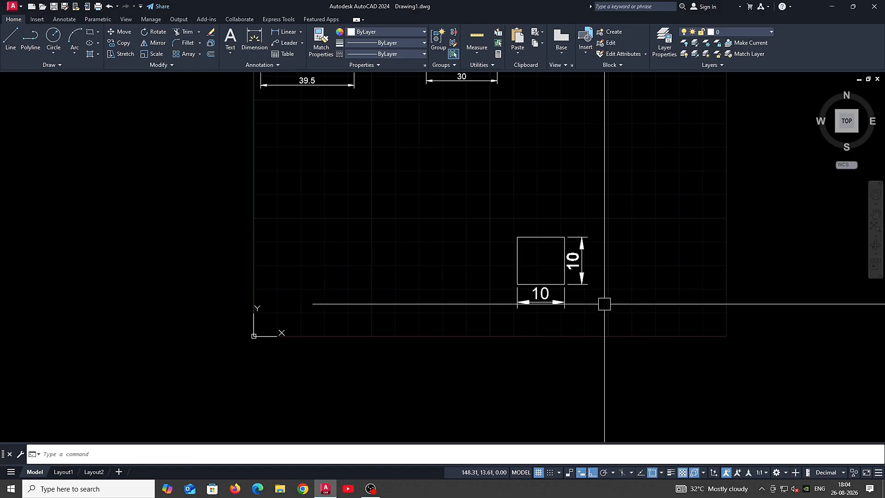
- Add linear dimensions to the left and top sides of the scaled square
{"action": "type", "text": "dli"}
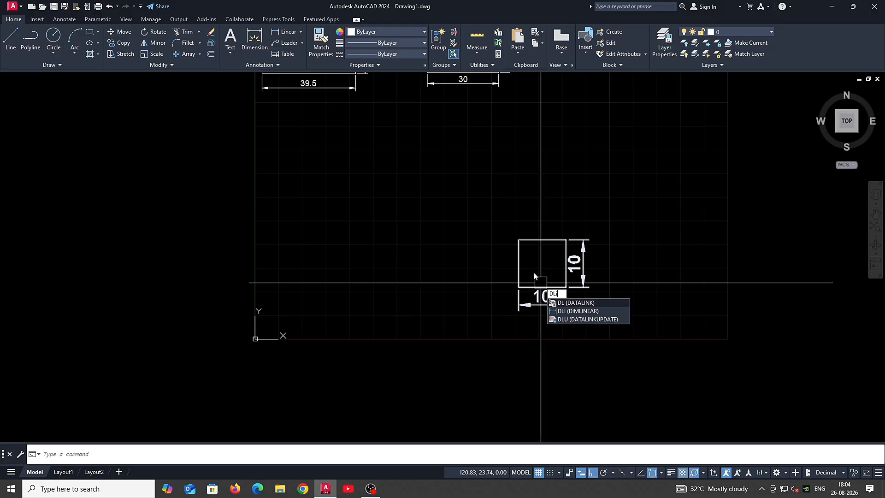
{"action": "key", "text": "Return"}
{"action": "key", "text": "Return"}
{"action": "scroll", "coordinate": [527, 272], "scroll_direction": "up", "scroll_amount": 2}
{"action": "left_click", "coordinate": [504, 261]}
{"action": "left_click", "coordinate": [490, 252]}
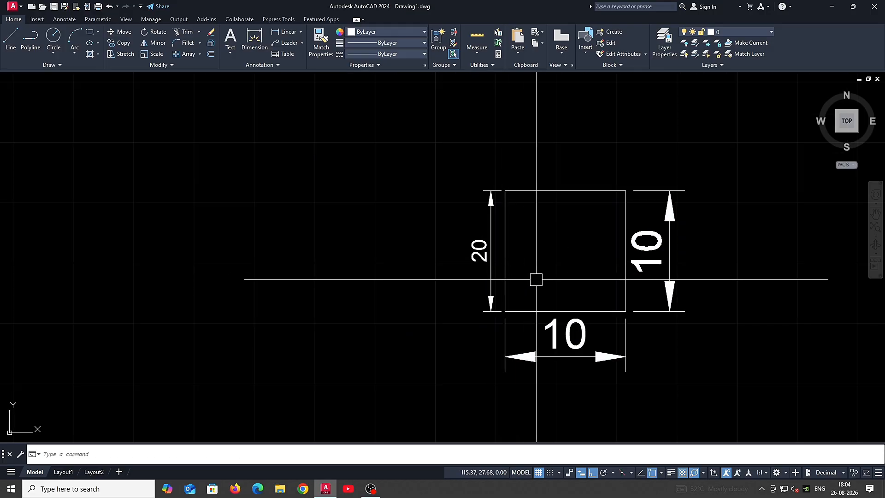
{"action": "key", "text": "Return"}
{"action": "left_click", "coordinate": [568, 187]}
{"action": "left_click", "coordinate": [568, 177]}
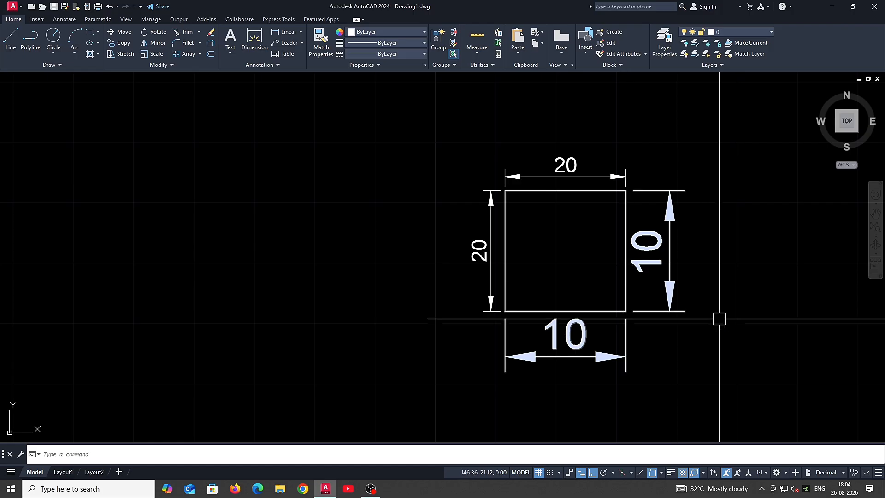
{"action": "middle_click_drag", "start_coordinate": [661, 257], "coordinate": [661, 262]}
{"action": "scroll", "coordinate": [661, 263], "scroll_direction": "down", "scroll_amount": 5}
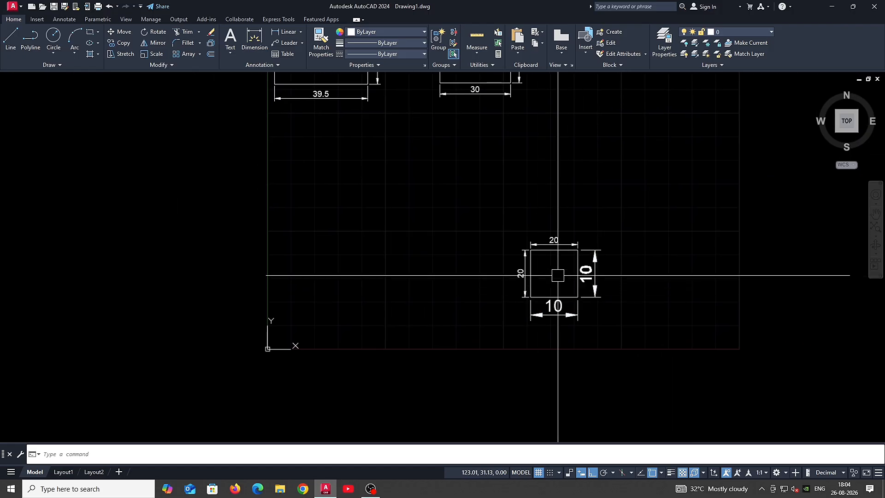
{"action": "scroll", "coordinate": [572, 277], "scroll_direction": "up", "scroll_amount": 3}
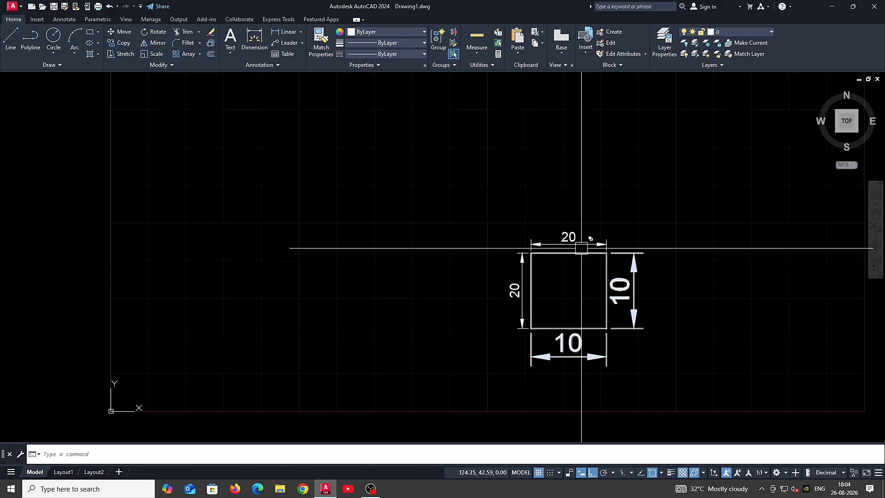
{"action": "left_click", "coordinate": [584, 238]}
{"action": "scroll", "coordinate": [544, 281], "scroll_direction": "down", "scroll_amount": 5}
{"action": "key", "text": "Escape"}
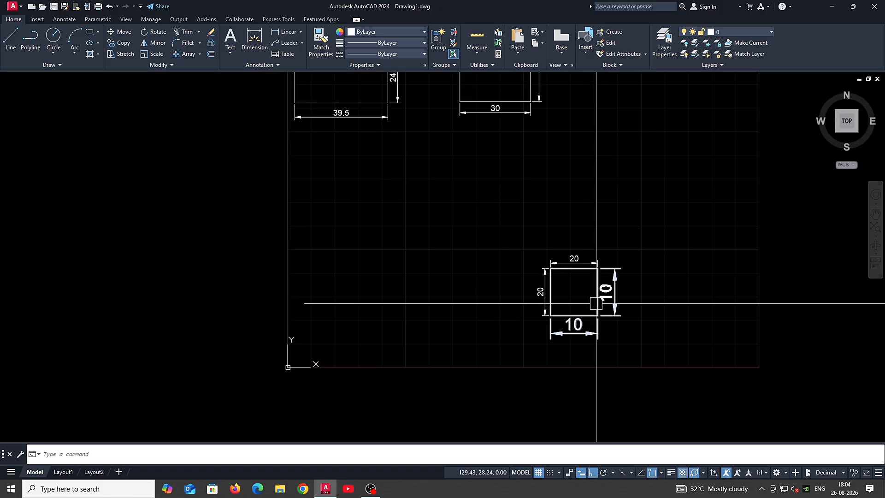
- Undo the two added dimensions, the scaling and the placement of the square block
{"action": "key", "text": "ctrl+z"}
{"action": "key", "text": "ctrl+z"}
{"action": "key", "text": "ctrl+z"}
{"action": "key", "text": "ctrl+z"}
{"action": "key", "text": "ctrl+z"}
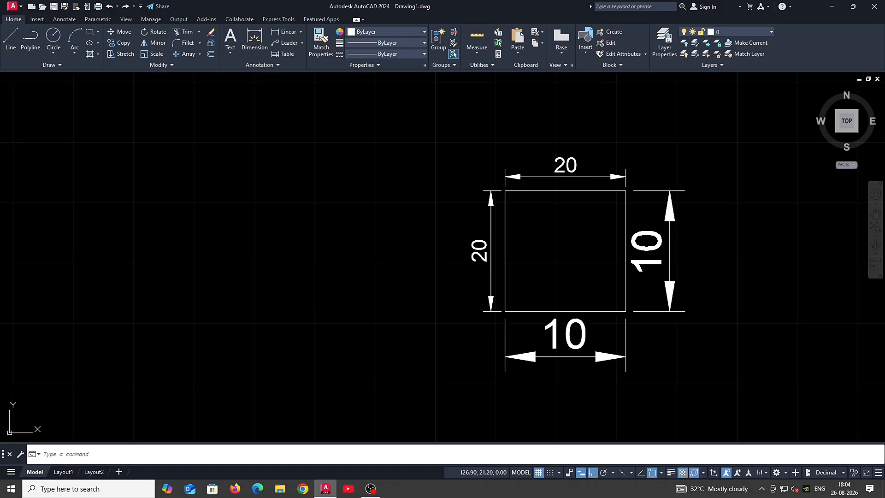
{"action": "key", "text": "ctrl+z"}
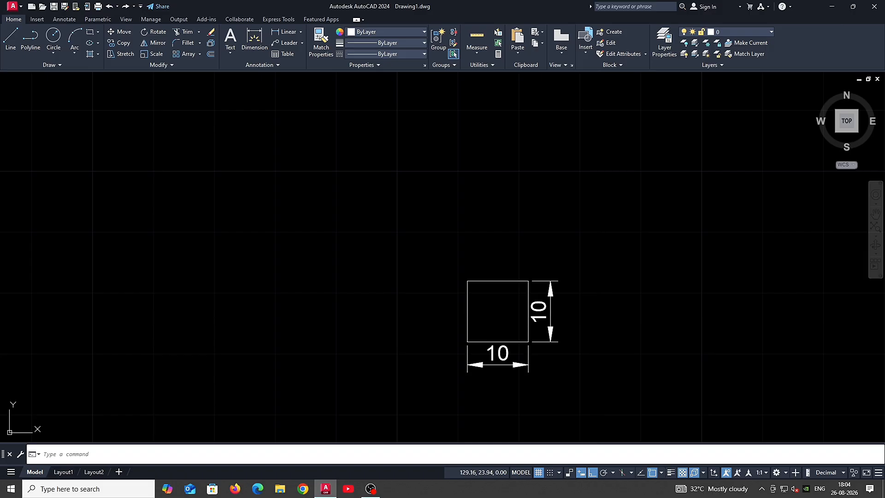
{"action": "key", "text": "ctrl+z"}
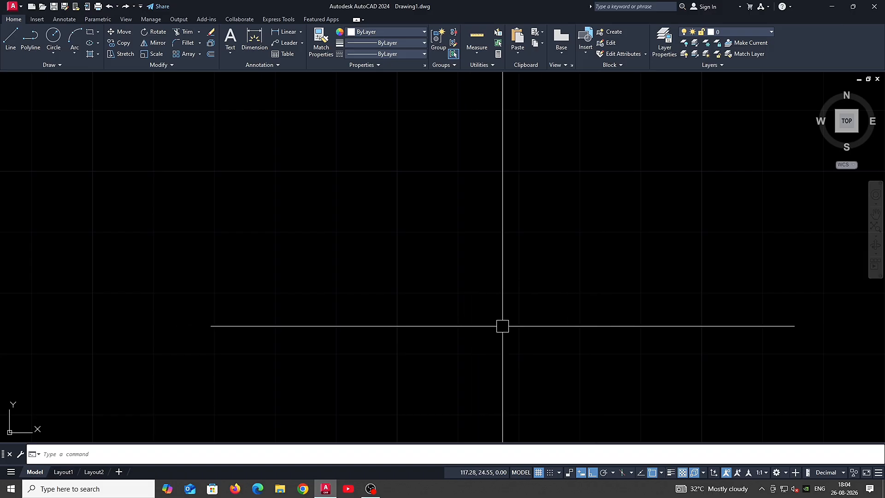
- Place the dimensioned square block in the empty drawing area again
{"action": "left_click", "coordinate": [501, 326]}
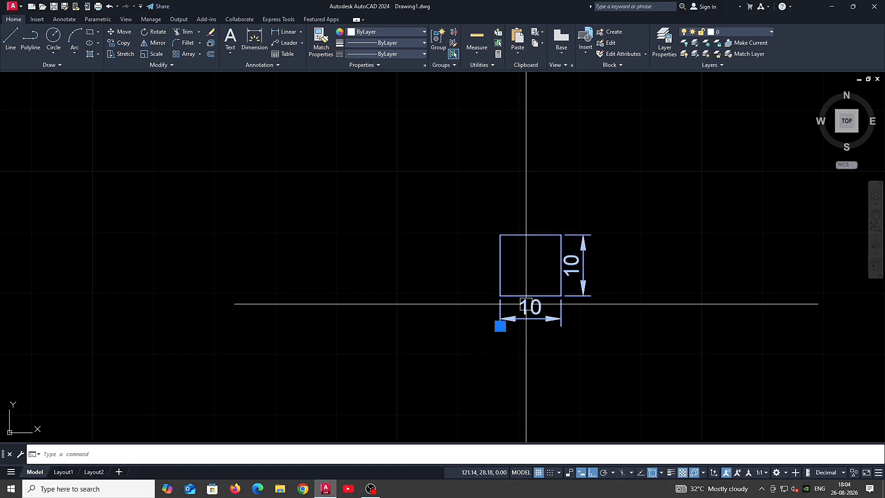
{"action": "key", "text": "Escape"}
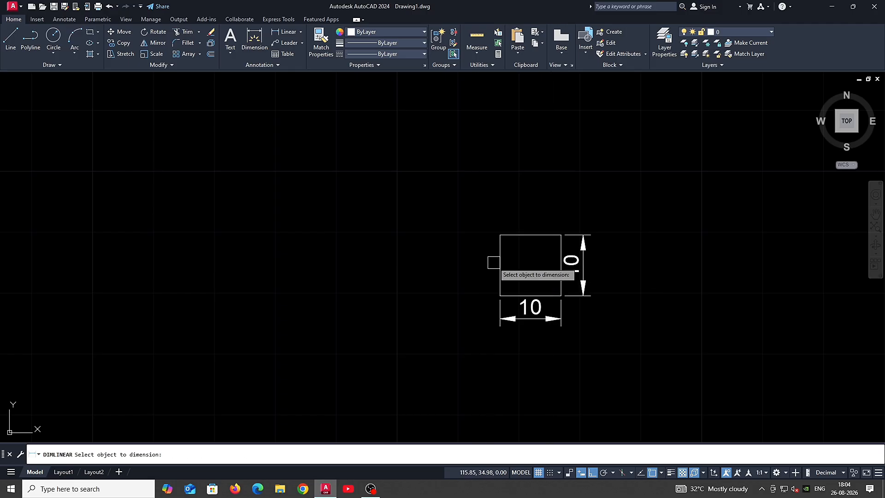
{"action": "left_click", "coordinate": [494, 262]}
{"action": "key", "text": "Escape"}
- Scale the re-placed square block by a factor of 3 from the square's lower-left corner
{"action": "left_click", "coordinate": [516, 302]}
{"action": "middle_click_drag", "start_coordinate": [523, 306], "coordinate": [518, 287]}
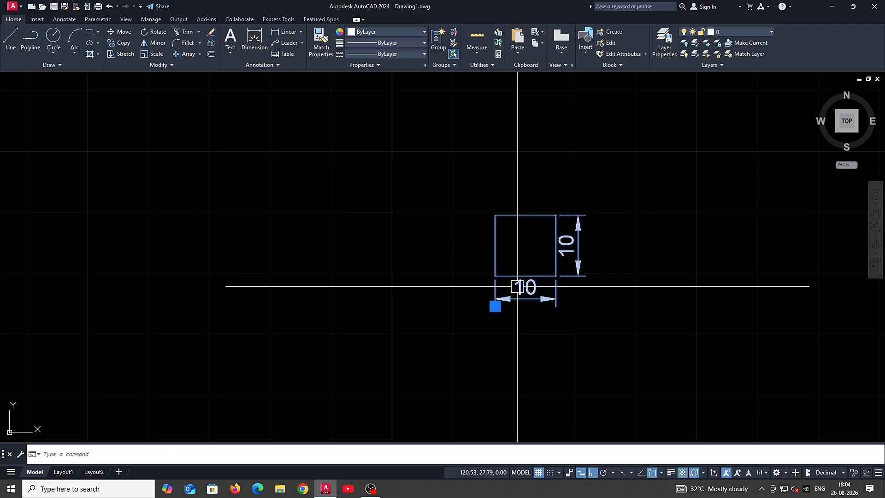
{"action": "key", "text": "Return"}
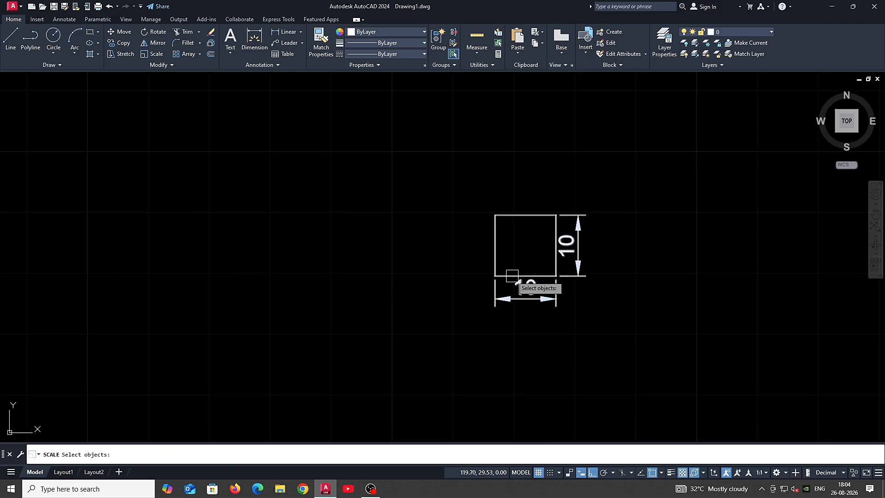
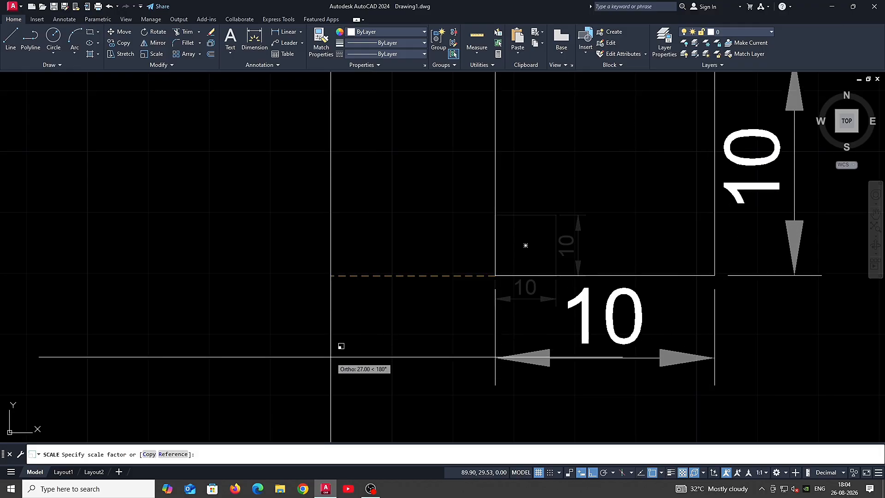
{"action": "type", "text": "3"}
{"action": "key", "text": "Return"}
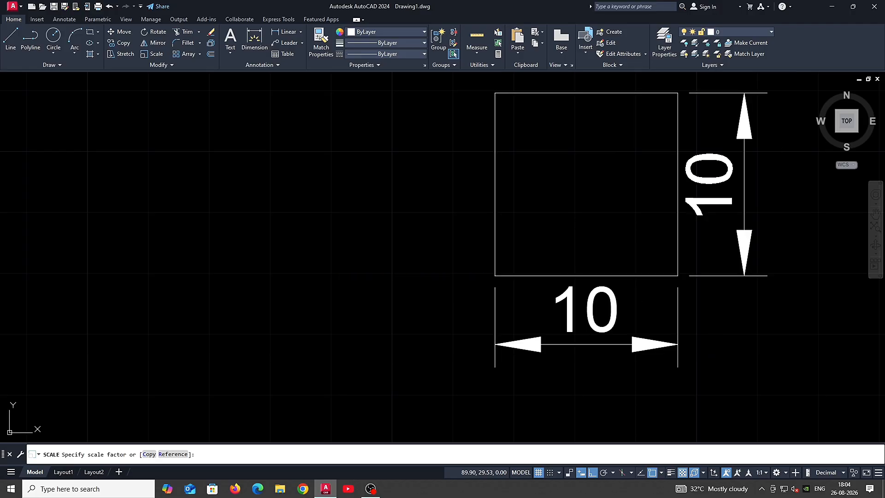
- Add a linear dimension to the enlarged square's left side, and undo both the dimension and the scaling
{"action": "type", "text": "dli"}
{"action": "key", "text": "Return"}
{"action": "key", "text": "Return"}
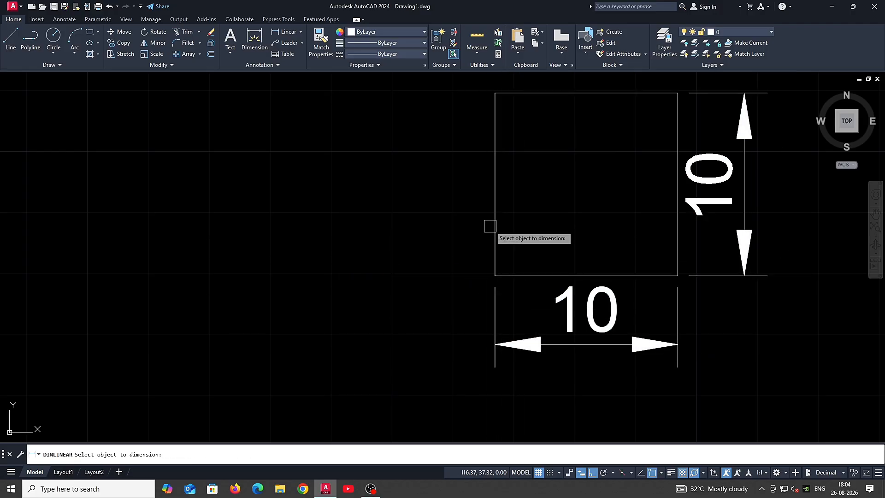
{"action": "left_click", "coordinate": [492, 225]}
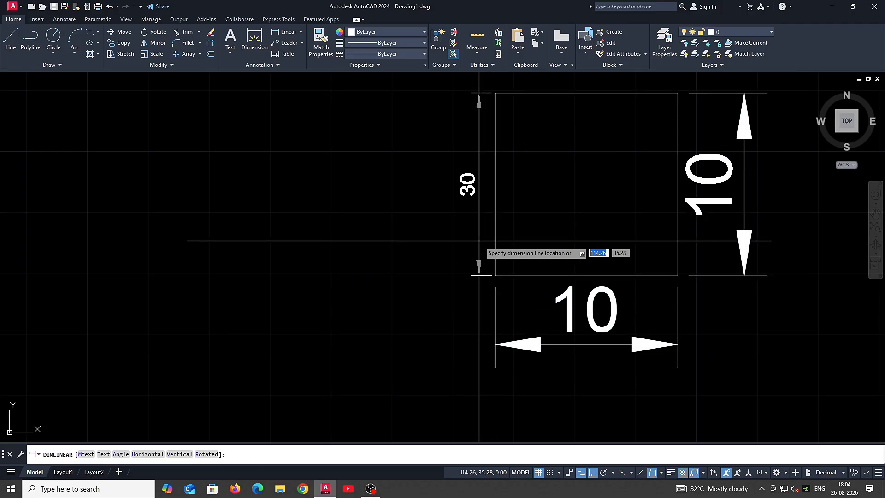
{"action": "left_click", "coordinate": [480, 241]}
{"action": "key", "text": "Return"}
{"action": "key", "text": "Return"}
{"action": "left_click", "coordinate": [528, 276]}
{"action": "key", "text": "Escape"}
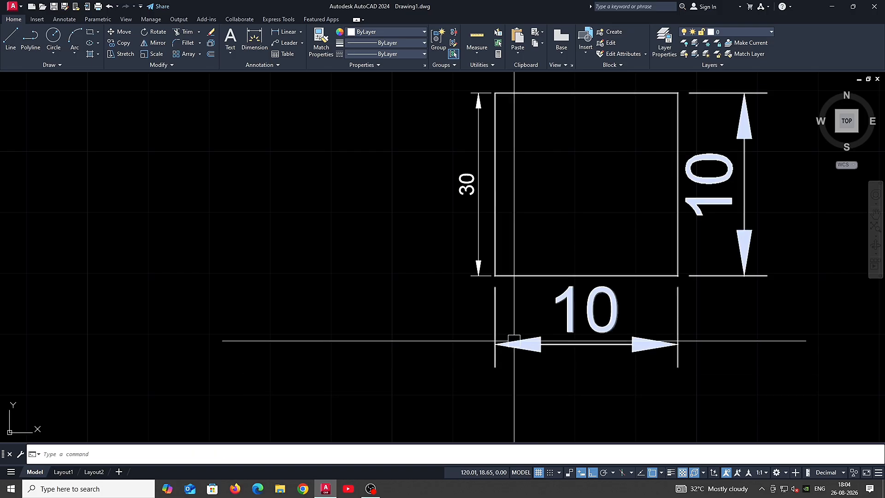
{"action": "key", "text": "ctrl+z"}
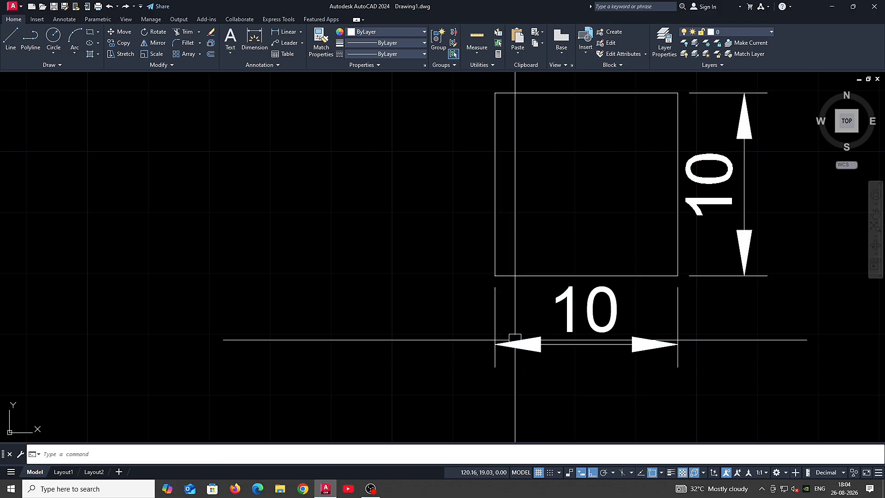
{"action": "key", "text": "ctrl+z"}
- Copy the dimensioned square block twice in a horizontal row to the left of the original
{"action": "left_click", "coordinate": [522, 299]}
{"action": "middle_click_drag", "start_coordinate": [527, 308], "coordinate": [524, 322]}
{"action": "scroll", "coordinate": [522, 328], "scroll_direction": "down", "scroll_amount": 2}
{"action": "type", "text": "c"}
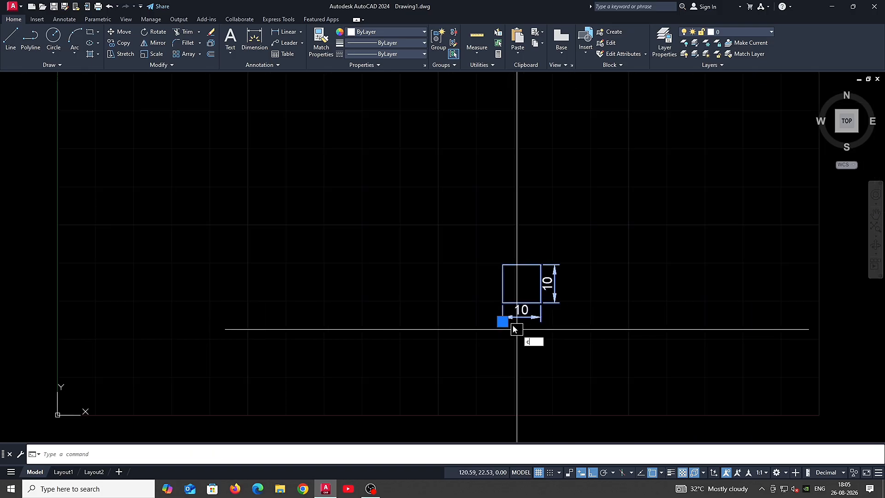
{"action": "type", "text": "o"}
{"action": "key", "text": "Return"}
{"action": "left_click", "coordinate": [522, 339]}
{"action": "left_click", "coordinate": [437, 345]}
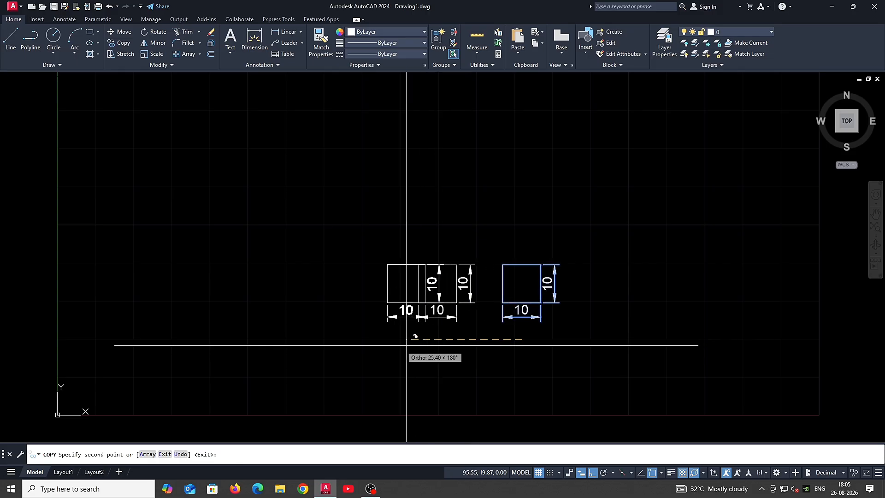
{"action": "left_click", "coordinate": [351, 349]}
{"action": "key", "text": "Escape"}
{"action": "left_click", "coordinate": [362, 295]}
{"action": "key", "text": "Escape"}
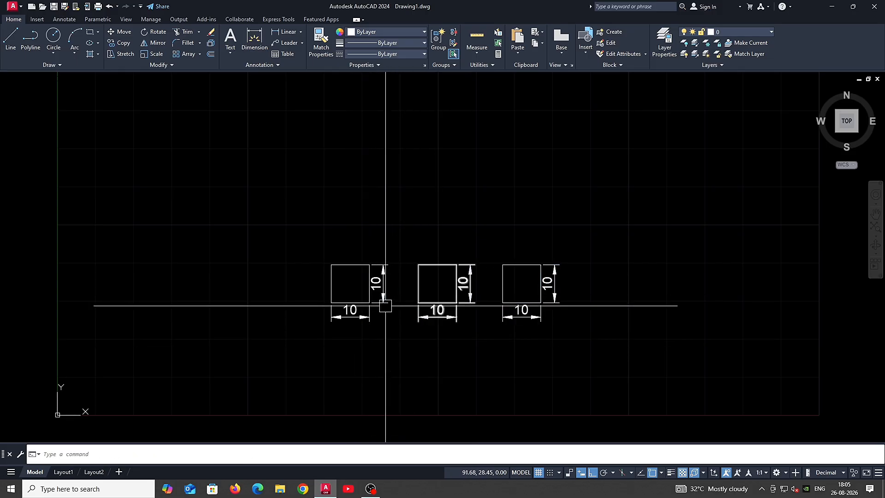
{"action": "left_click", "coordinate": [386, 306]}
{"action": "key", "text": "Escape"}
{"action": "middle_click_drag", "start_coordinate": [403, 308], "coordinate": [513, 349]}
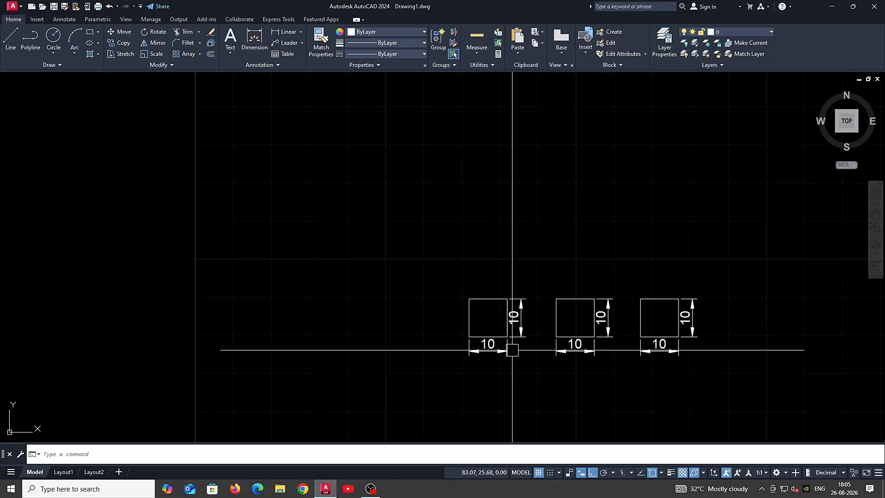
{"action": "left_click", "coordinate": [635, 352]}
{"action": "middle_click_drag", "start_coordinate": [652, 369], "coordinate": [643, 342]}
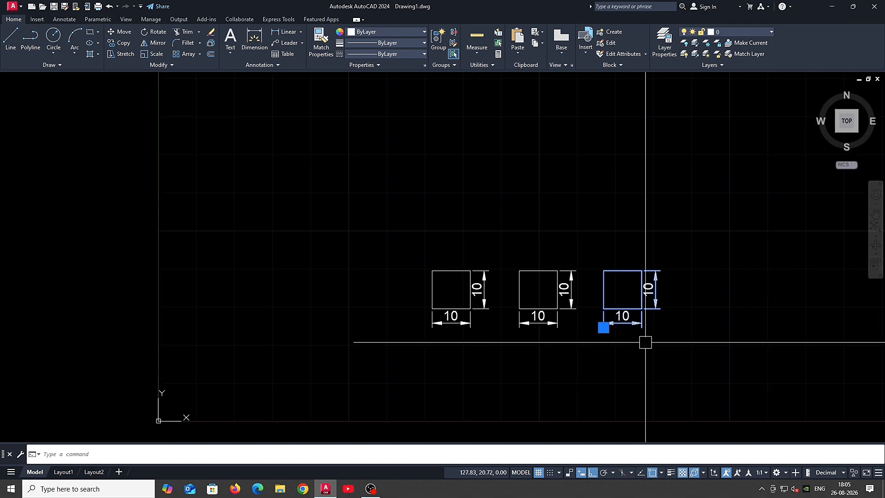
{"action": "key", "text": "Escape"}
- Scale the middle square block by a factor of 2 from the square's lower-right corner
{"action": "middle_click_drag", "start_coordinate": [565, 307], "coordinate": [581, 319]}
{"action": "left_click", "coordinate": [591, 341]}
{"action": "type", "text": "sc"}
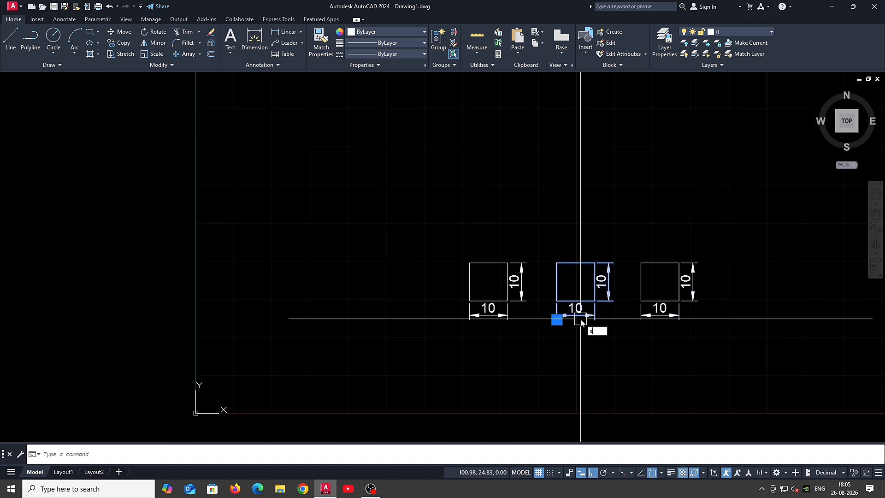
{"action": "key", "text": "Return"}
{"action": "left_click", "coordinate": [595, 301]}
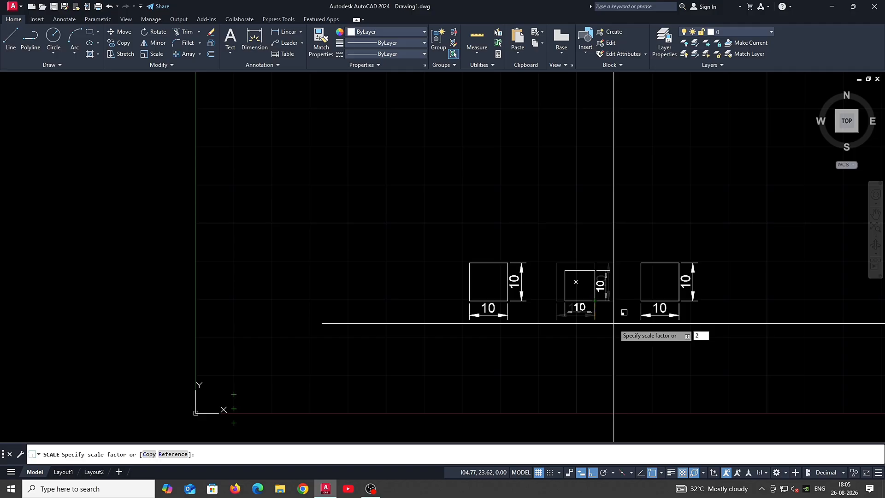
{"action": "key", "text": "Return"}
- Move the leftmost square block farther left, horizontally away from the enlarged middle block
{"action": "left_click", "coordinate": [498, 301]}
{"action": "middle_click_drag", "start_coordinate": [517, 328], "coordinate": [584, 325]}
{"action": "type", "text": "m"}
{"action": "key", "text": "Return"}
{"action": "left_click", "coordinate": [571, 331]}
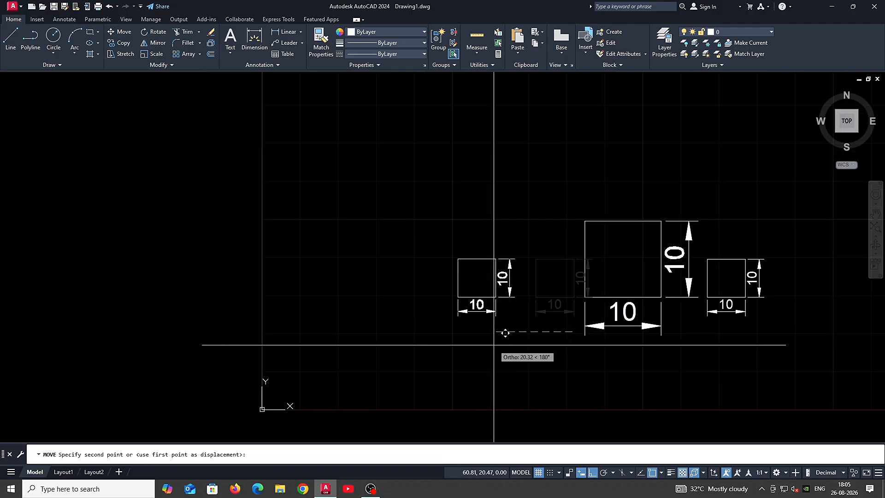
{"action": "left_click", "coordinate": [494, 345]}
- Scale the leftmost square block by a factor of 3 from the square's lower-right corner
{"action": "left_click", "coordinate": [480, 297]}
{"action": "middle_click_drag", "start_coordinate": [500, 297], "coordinate": [509, 275]}
{"action": "type", "text": "s"}
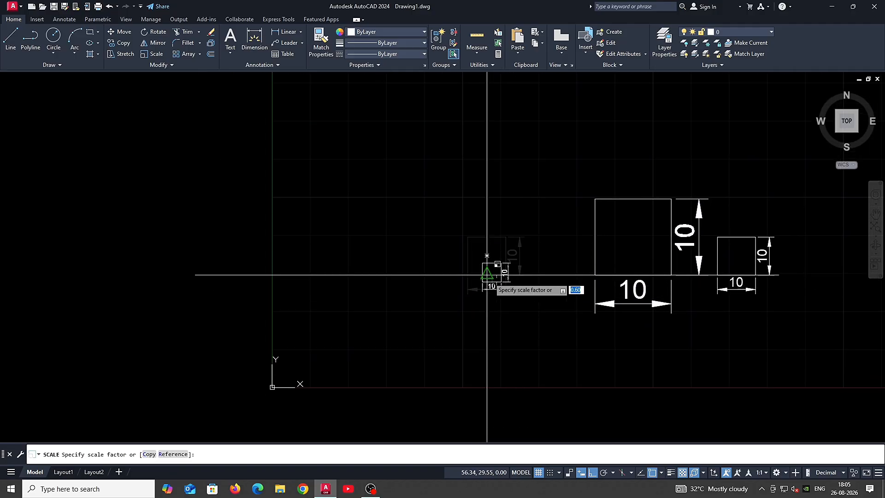
{"action": "key", "text": "Escape"}
{"action": "left_click", "coordinate": [506, 275]}
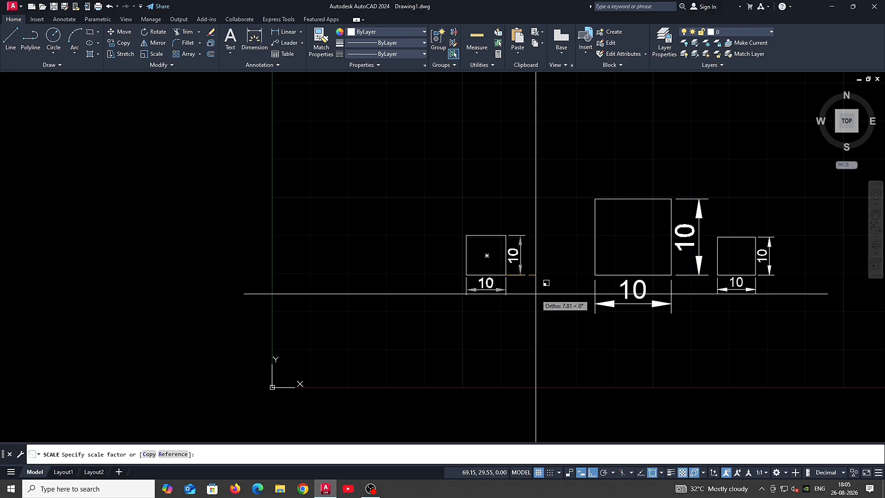
{"action": "key", "text": "Return"}
- Add linear dimensions above the top edges of the small unscaled square and the doubled square
{"action": "middle_click_drag", "start_coordinate": [807, 266], "coordinate": [779, 297]}
{"action": "type", "text": "dli"}
{"action": "key", "text": "Return"}
{"action": "key", "text": "Return"}
{"action": "left_click", "coordinate": [719, 263]}
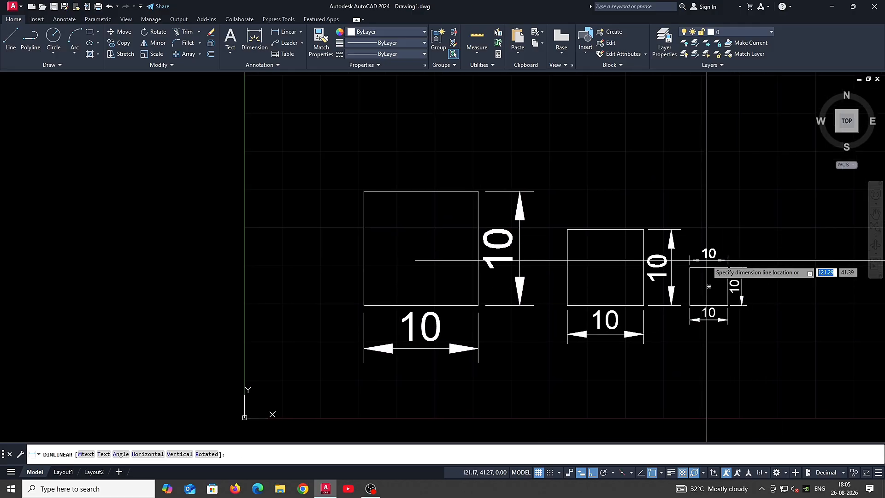
{"action": "left_click", "coordinate": [708, 255]}
{"action": "key", "text": "Return"}
{"action": "key", "text": "Return"}
{"action": "left_click", "coordinate": [625, 230]}
{"action": "left_click", "coordinate": [625, 220]}
- Add a linear dimension above the top edge of the largest square
{"action": "middle_click_drag", "start_coordinate": [598, 215], "coordinate": [683, 241]}
{"action": "key", "text": "Return"}
{"action": "key", "text": "Return"}
{"action": "left_click", "coordinate": [516, 218]}
{"action": "left_click", "coordinate": [521, 201]}
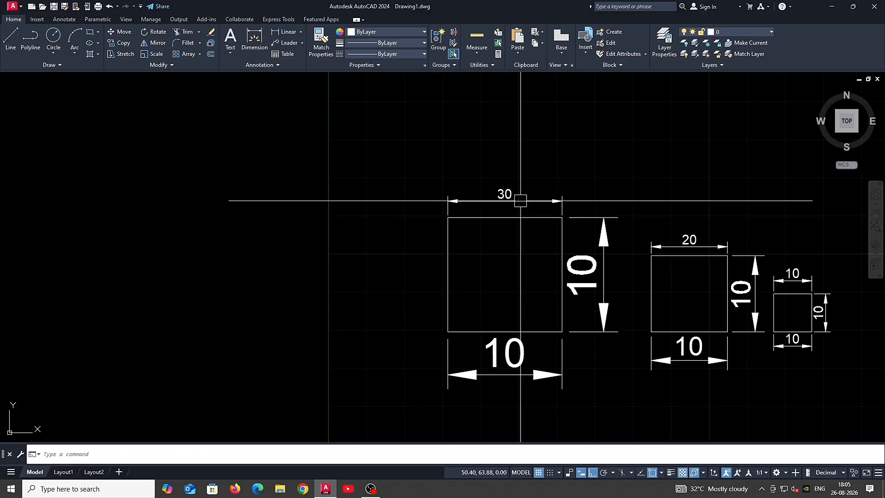
- Copy the largest square block horizontally to its left
{"action": "mouse_move", "coordinate": [484, 337]}
{"action": "middle_mouse_down"}
{"action": "mouse_move", "coordinate": [535, 307]}
{"action": "mouse_move", "coordinate": [568, 308]}
{"action": "middle_mouse_up"}
{"action": "left_click", "coordinate": [504, 289]}
{"action": "type", "text": "co"}
{"action": "key", "text": "Return"}
{"action": "left_click", "coordinate": [574, 303]}
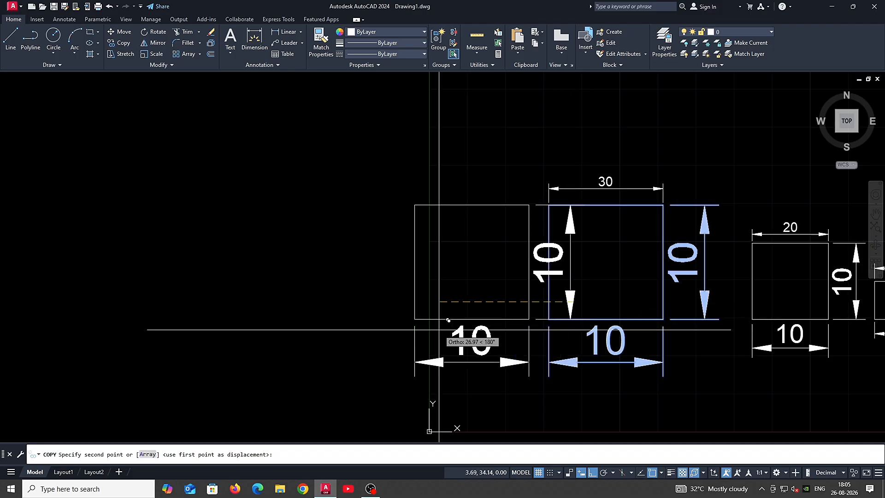
{"action": "left_click", "coordinate": [376, 306]}
{"action": "key", "text": "Escape"}
- Scale the left copy by a factor of 0.5 from its lower-right corner and dimension its left side
{"action": "middle_click_drag", "start_coordinate": [471, 302], "coordinate": [537, 297]}
{"action": "left_click", "coordinate": [506, 314]}
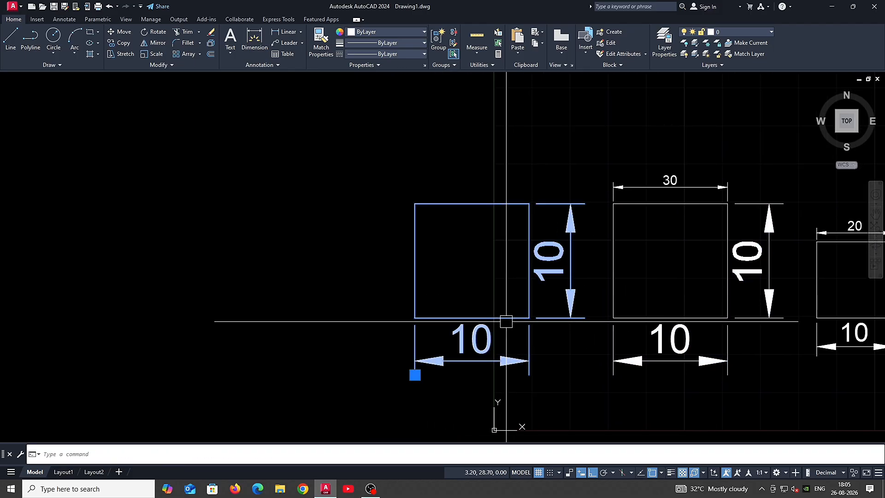
{"action": "type", "text": "sc"}
{"action": "key", "text": "Return"}
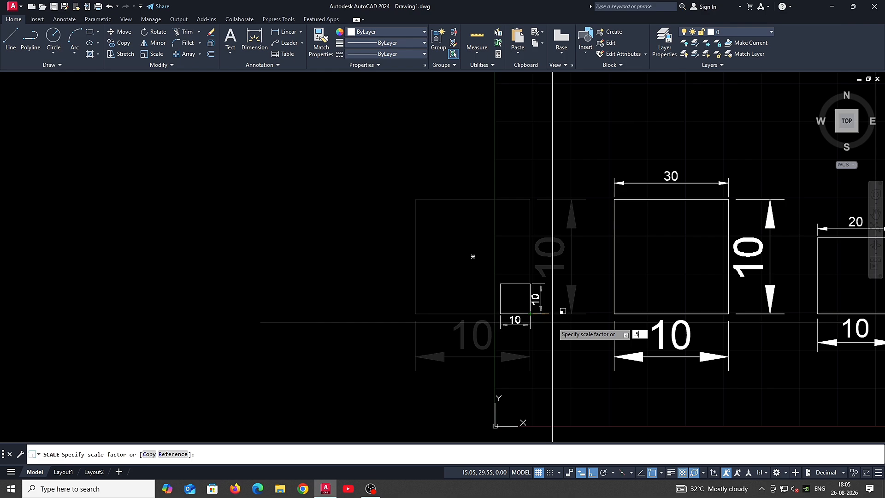
{"action": "key", "text": "Return"}
{"action": "middle_click_drag", "start_coordinate": [593, 318], "coordinate": [569, 333]}
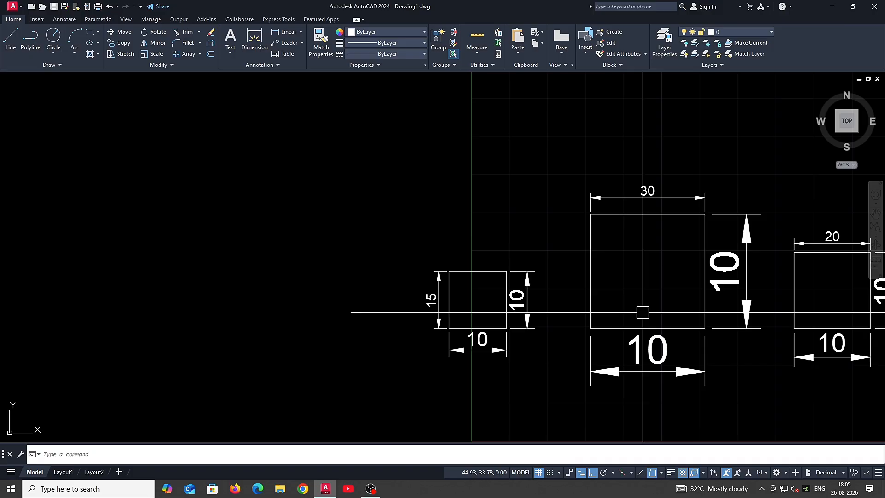
- Copy the doubled square block horizontally to the far right, beyond the smallest square
{"action": "middle_click_drag", "start_coordinate": [591, 271], "coordinate": [524, 276]}
{"action": "left_click", "coordinate": [749, 334]}
{"action": "mouse_move", "coordinate": [767, 333]}
{"action": "middle_mouse_down"}
{"action": "mouse_move", "coordinate": [734, 329]}
{"action": "mouse_move", "coordinate": [662, 346]}
{"action": "middle_mouse_up"}
{"action": "left_click", "coordinate": [710, 360]}
{"action": "type", "text": "co"}
{"action": "key", "text": "space"}
{"action": "left_click", "coordinate": [660, 341]}
{"action": "middle_click_drag", "start_coordinate": [823, 320], "coordinate": [578, 297]}
{"action": "left_click", "coordinate": [692, 313]}
{"action": "key", "text": "space"}
- Add a linear dimension above the top edge of the far-right copied square
{"action": "middle_click_drag", "start_coordinate": [699, 256], "coordinate": [687, 290]}
{"action": "type", "text": "dli"}
{"action": "key", "text": "space"}
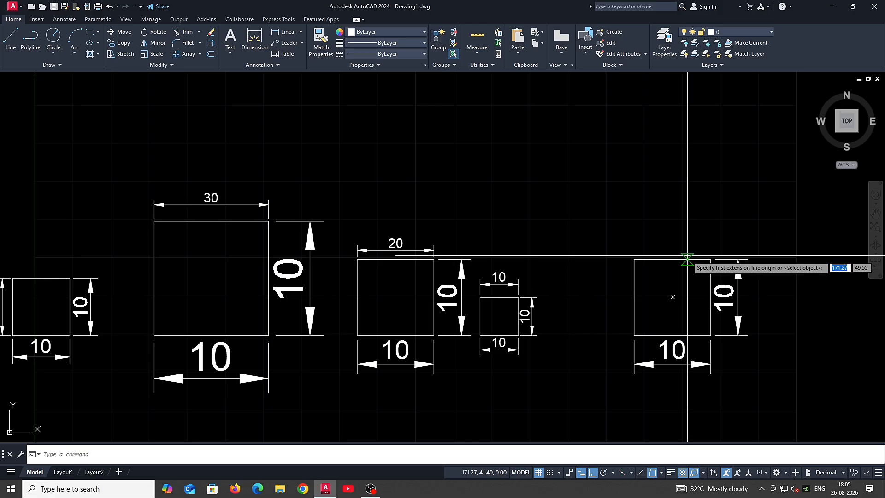
{"action": "key", "text": "space"}
{"action": "left_click", "coordinate": [687, 259]}
{"action": "left_click", "coordinate": [686, 251]}
- Scale the far-right square block by a factor of 0.5 from the square's lower-right corner
{"action": "left_click", "coordinate": [710, 343]}
{"action": "middle_click_drag", "start_coordinate": [710, 344], "coordinate": [692, 330]}
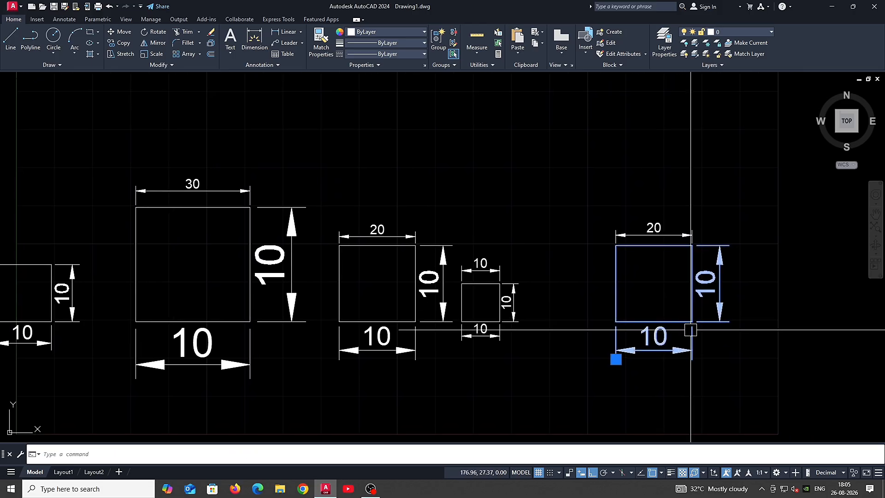
{"action": "type", "text": "sc"}
{"action": "key", "text": "space"}
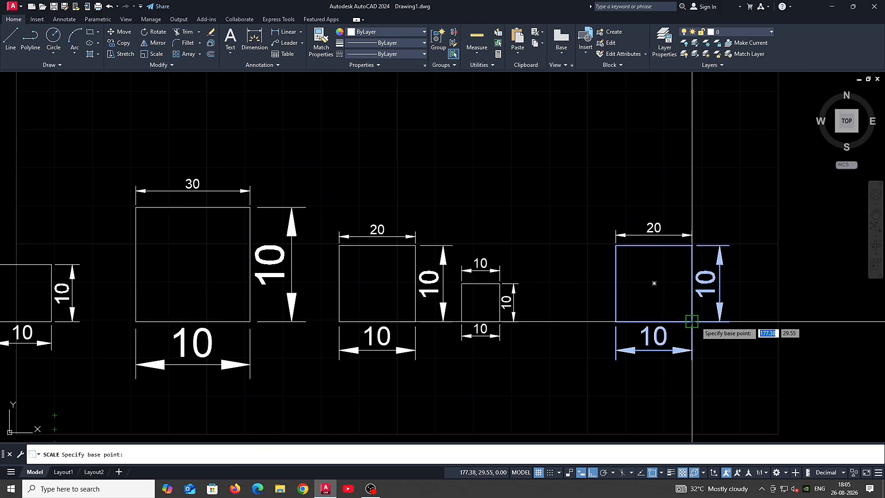
{"action": "left_click", "coordinate": [691, 321]}
{"action": "type", "text": ".5"}
{"action": "key", "text": "Return"}
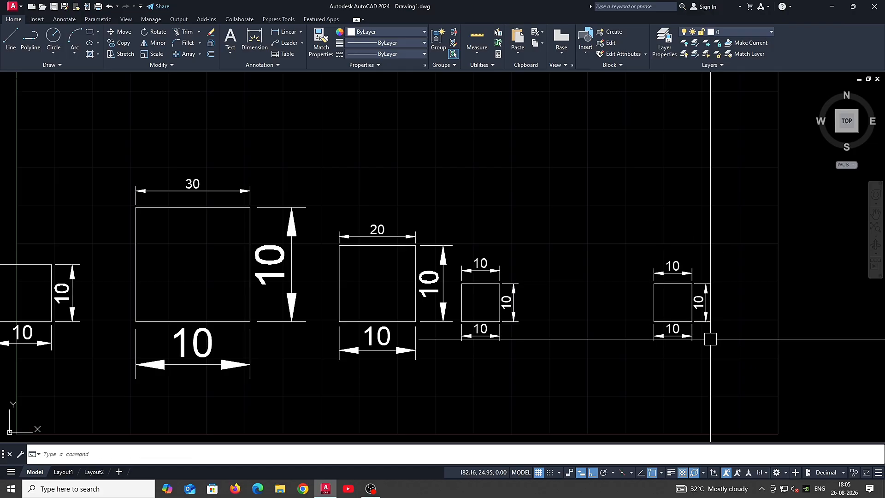
- Examine the row of scaled square blocks, comparing their block dimension text with the dimensions added outside the blocks
{"action": "middle_click_drag", "start_coordinate": [652, 310], "coordinate": [685, 316]}
{"action": "left_click", "coordinate": [696, 279]}
{"action": "key", "text": "Escape"}
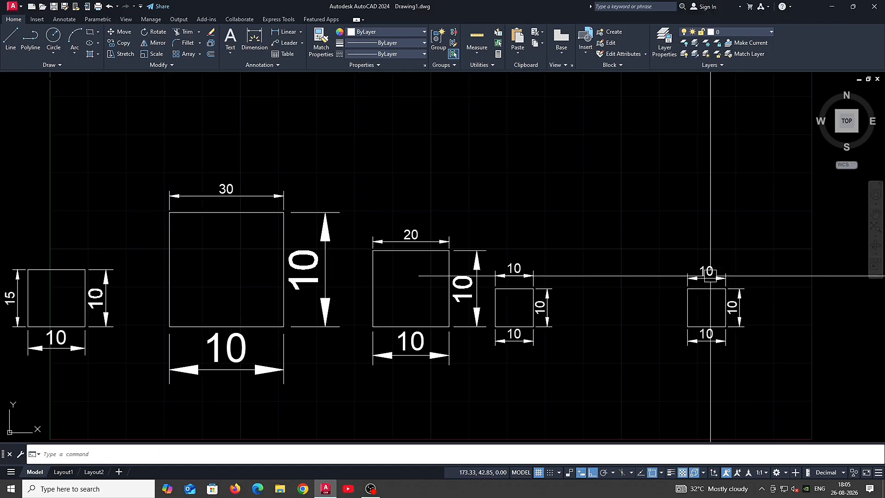
{"action": "scroll", "coordinate": [698, 281], "scroll_direction": "down", "scroll_amount": 5}
{"action": "scroll", "coordinate": [701, 285], "scroll_direction": "up", "scroll_amount": 2}
{"action": "scroll", "coordinate": [702, 285], "scroll_direction": "up", "scroll_amount": 3}
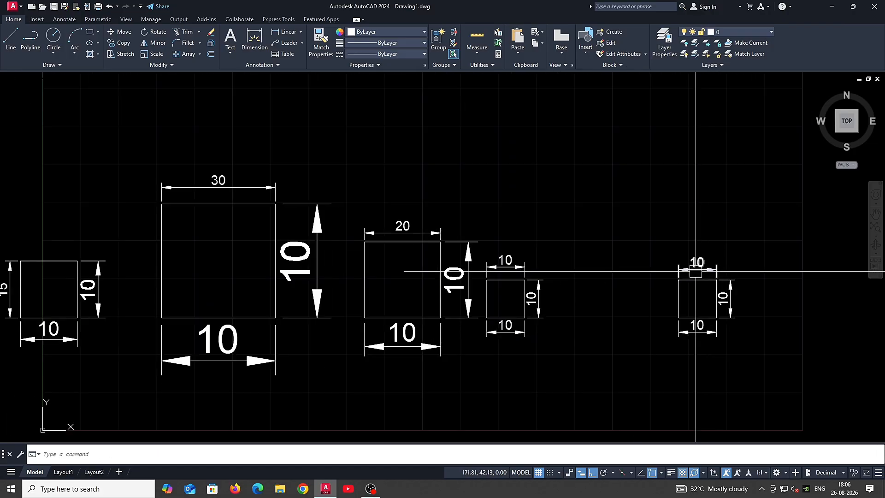
{"action": "left_click", "coordinate": [746, 329]}
{"action": "scroll", "coordinate": [712, 321], "scroll_direction": "down", "scroll_amount": 2}
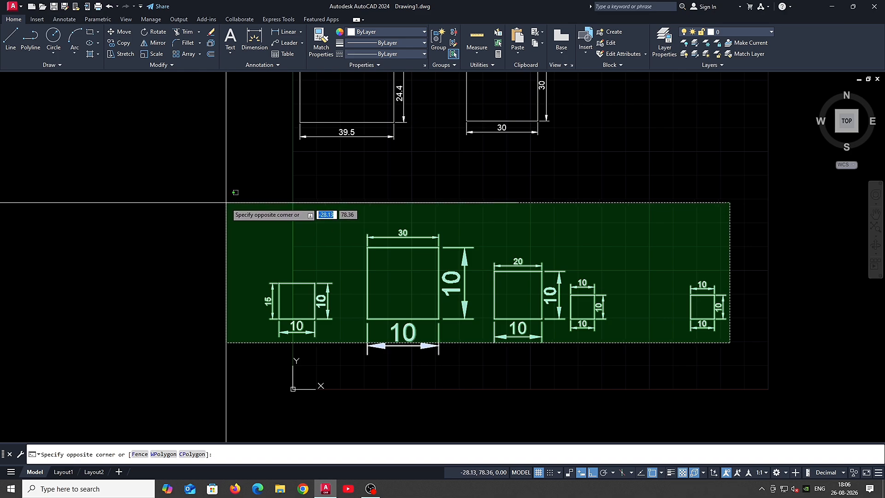
{"action": "left_click", "coordinate": [260, 205]}
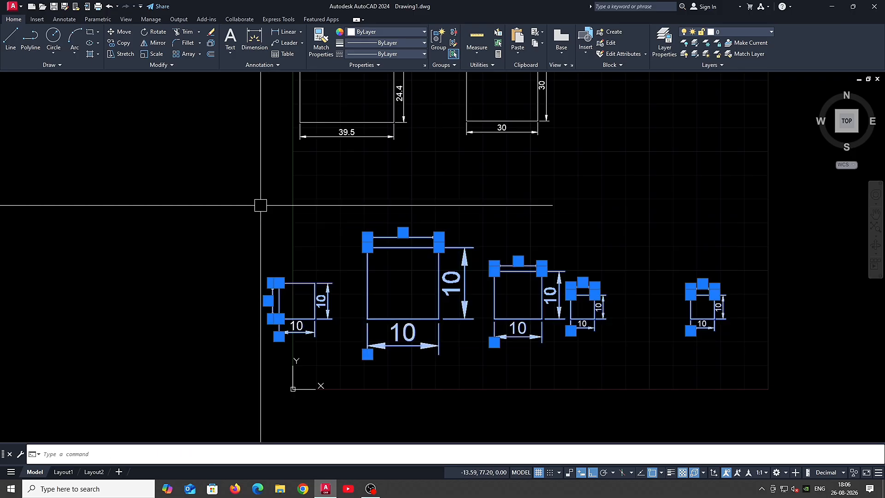
{"action": "middle_click_drag", "start_coordinate": [415, 279], "coordinate": [355, 286]}
{"action": "key", "text": "Escape"}
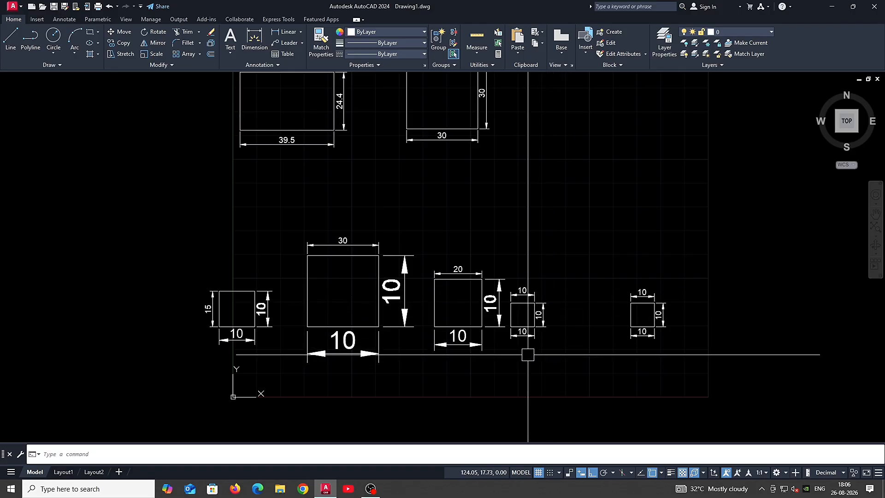
{"action": "scroll", "coordinate": [654, 325], "scroll_direction": "up", "scroll_amount": 2}
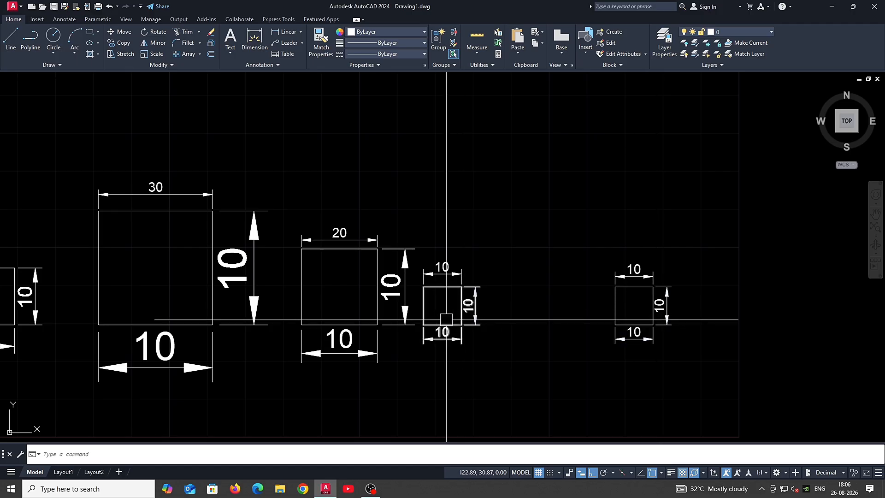
{"action": "left_click", "coordinate": [447, 319]}
{"action": "middle_click_drag", "start_coordinate": [472, 318], "coordinate": [465, 351]}
{"action": "type", "text": "m"}
{"action": "key", "text": "space"}
{"action": "left_click", "coordinate": [455, 376]}
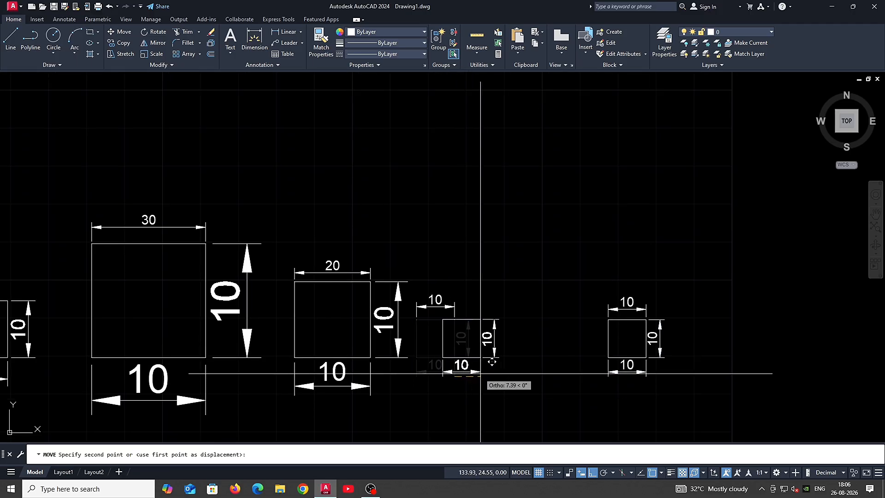
{"action": "key", "text": "Escape"}
- Explode the doubled square block beside the largest one so its dimensions show the real size
{"action": "middle_click_drag", "start_coordinate": [395, 371], "coordinate": [472, 351]}
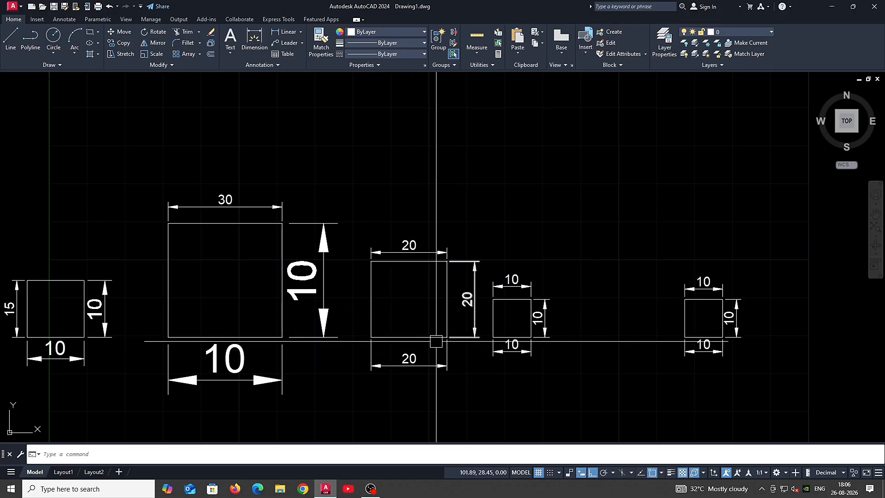
{"action": "left_click", "coordinate": [451, 337]}
{"action": "key", "text": "Escape"}
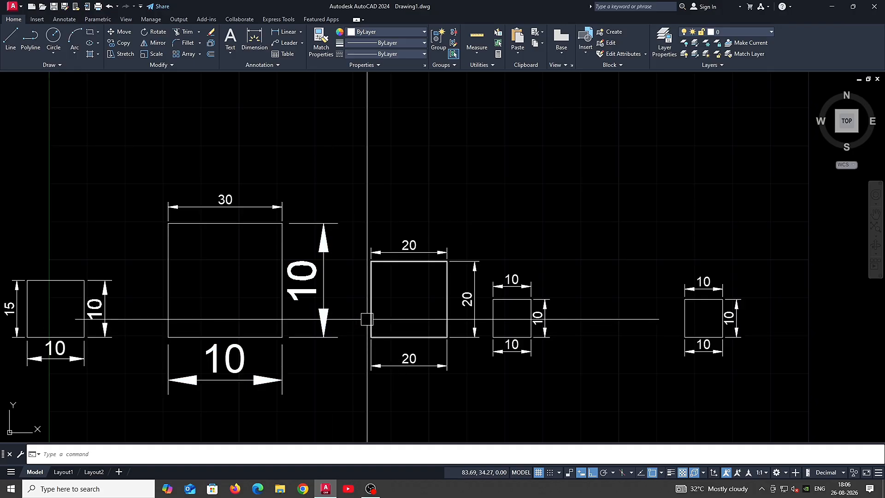
- Compare the exploded square's dimensions with those of the neighbouring unexploded blocks and the other shapes in the drawing
{"action": "scroll", "coordinate": [341, 421], "scroll_direction": "down", "scroll_amount": 3}
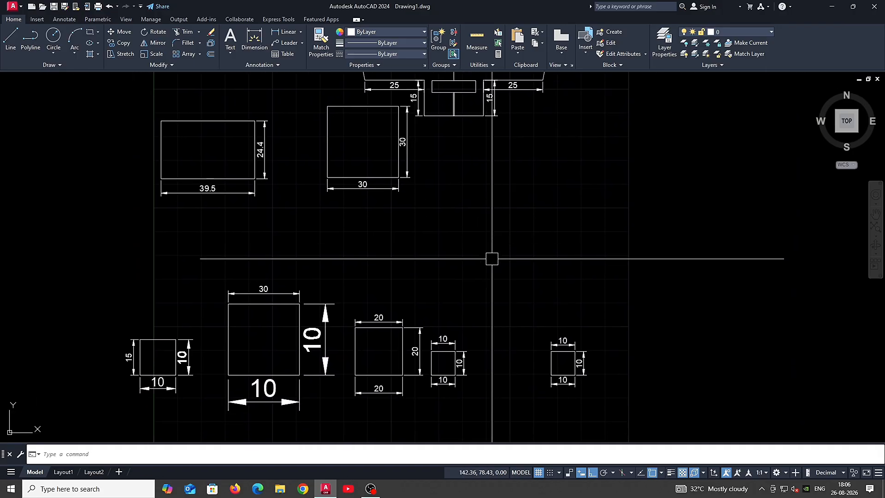
{"action": "middle_click_drag", "start_coordinate": [494, 285], "coordinate": [494, 292]}
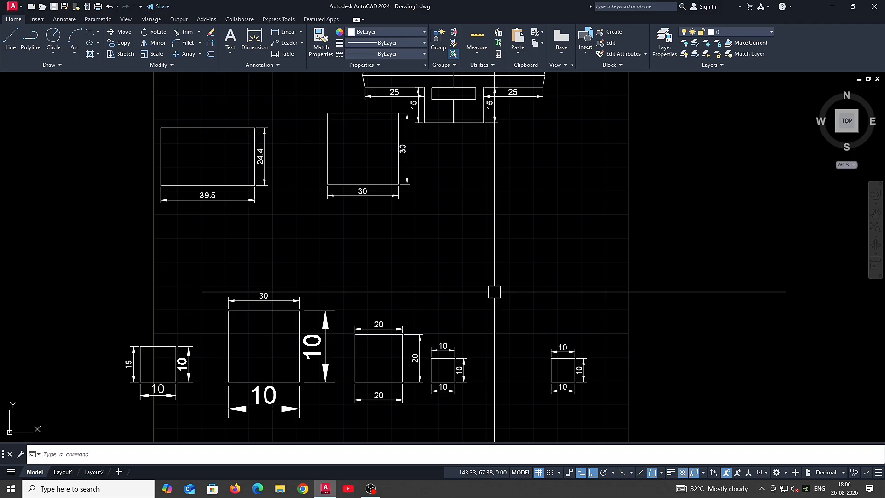
{"action": "middle_click_drag", "start_coordinate": [401, 347], "coordinate": [436, 306]}
{"action": "scroll", "coordinate": [423, 319], "scroll_direction": "up", "scroll_amount": 2}
{"action": "scroll", "coordinate": [438, 306], "scroll_direction": "down", "scroll_amount": 2}
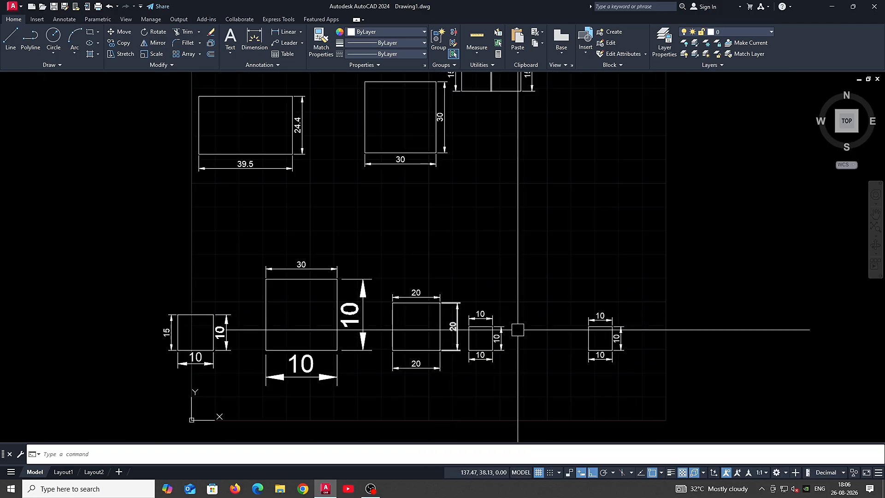
{"action": "scroll", "coordinate": [516, 326], "scroll_direction": "up", "scroll_amount": 2}
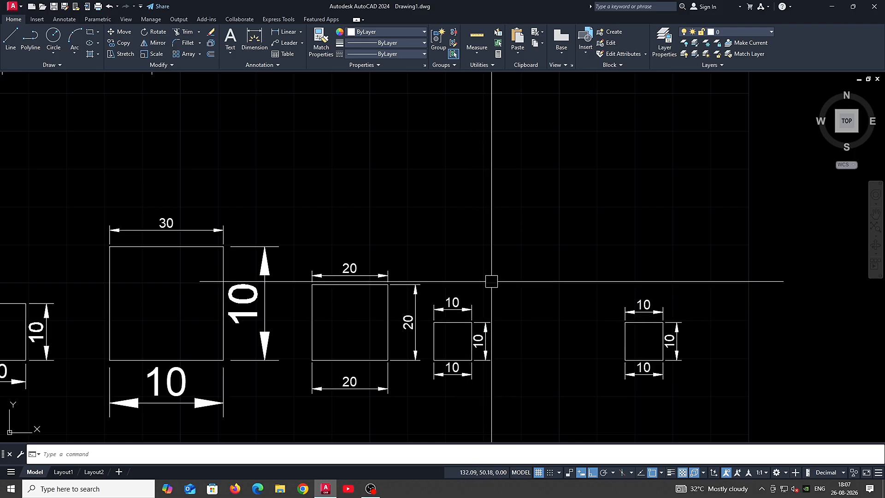
{"action": "mouse_move", "coordinate": [434, 326]}
{"action": "middle_mouse_down"}
{"action": "mouse_move", "coordinate": [516, 331]}
{"action": "mouse_move", "coordinate": [549, 308]}
{"action": "middle_mouse_up"}
{"action": "scroll", "coordinate": [549, 308], "scroll_direction": "down", "scroll_amount": 2}
{"action": "scroll", "coordinate": [415, 329], "scroll_direction": "up", "scroll_amount": 2}
{"action": "mouse_move", "coordinate": [352, 327]}
{"action": "middle_mouse_down"}
{"action": "mouse_move", "coordinate": [411, 330]}
{"action": "mouse_move", "coordinate": [425, 319]}
{"action": "mouse_move", "coordinate": [393, 317]}
{"action": "middle_mouse_up"}
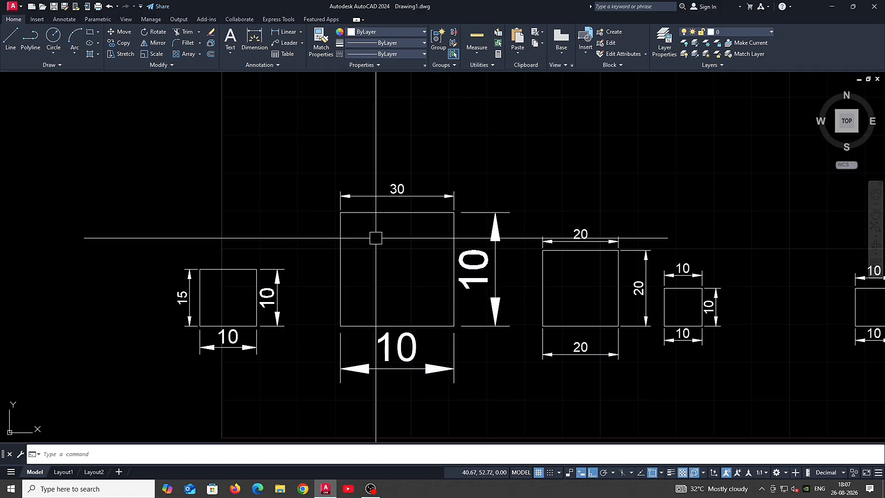
{"action": "scroll", "coordinate": [425, 321], "scroll_direction": "down", "scroll_amount": 2}
{"action": "middle_click_drag", "start_coordinate": [868, 352], "coordinate": [810, 356]}
{"action": "middle_click_drag", "start_coordinate": [730, 369], "coordinate": [656, 375]}
{"action": "mouse_move", "coordinate": [576, 287]}
{"action": "middle_mouse_down"}
{"action": "mouse_move", "coordinate": [575, 296]}
{"action": "mouse_move", "coordinate": [497, 340]}
{"action": "middle_mouse_up"}
{"action": "scroll", "coordinate": [496, 340], "scroll_direction": "down", "scroll_amount": 2}
{"action": "middle_click_drag", "start_coordinate": [516, 385], "coordinate": [494, 342]}
{"action": "scroll", "coordinate": [495, 342], "scroll_direction": "up", "scroll_amount": 2}
- Draw a vertical construction line through the lower-left corner of the rightmost square
{"action": "left_click", "coordinate": [441, 315]}
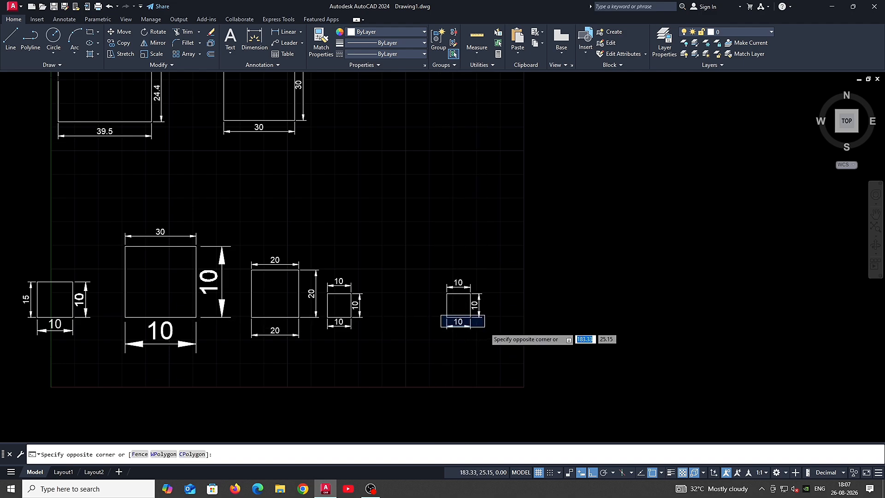
{"action": "scroll", "coordinate": [482, 318], "scroll_direction": "up", "scroll_amount": 4}
{"action": "left_click", "coordinate": [439, 326]}
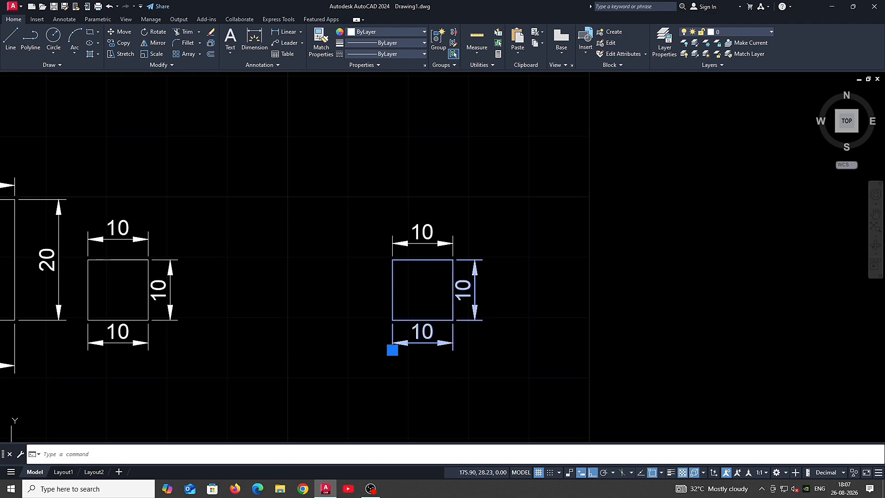
{"action": "key", "text": "Escape"}
{"action": "key", "text": "Return"}
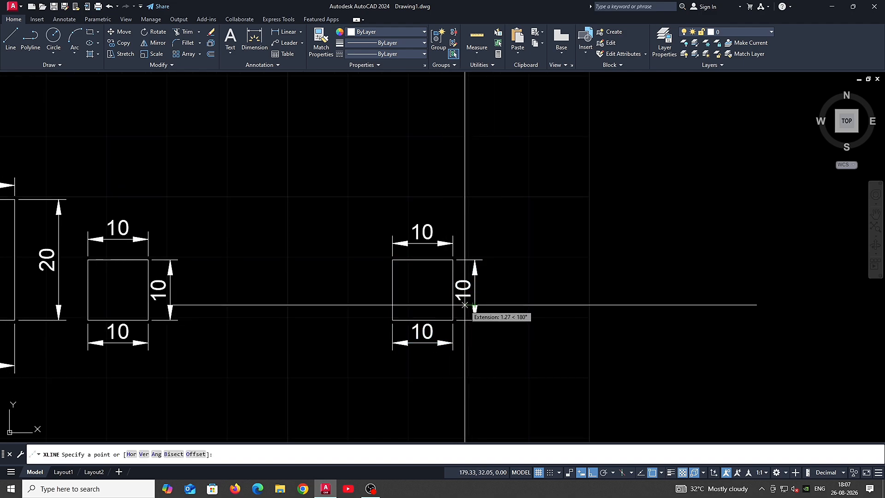
{"action": "left_click", "coordinate": [392, 320]}
{"action": "key", "text": "Return"}
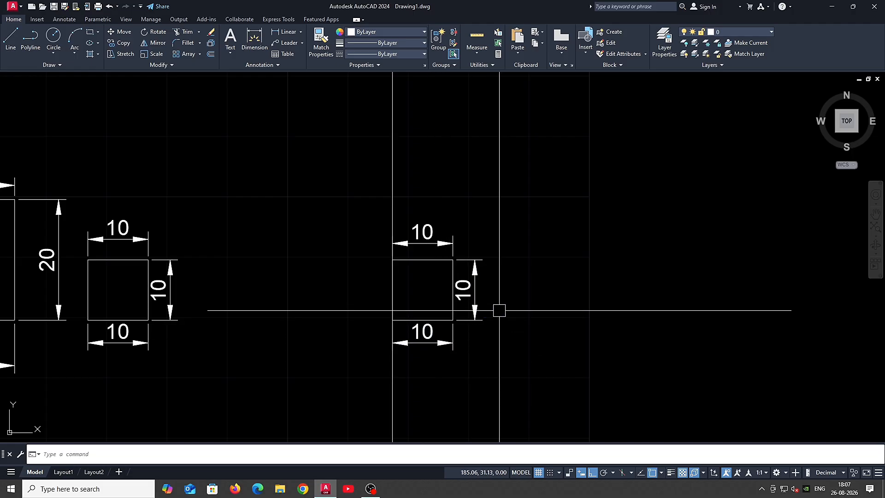
- Offset the vertical construction line by 50 toward the outer side of the rightmost square
{"action": "type", "text": "o"}
{"action": "key", "text": "Return"}
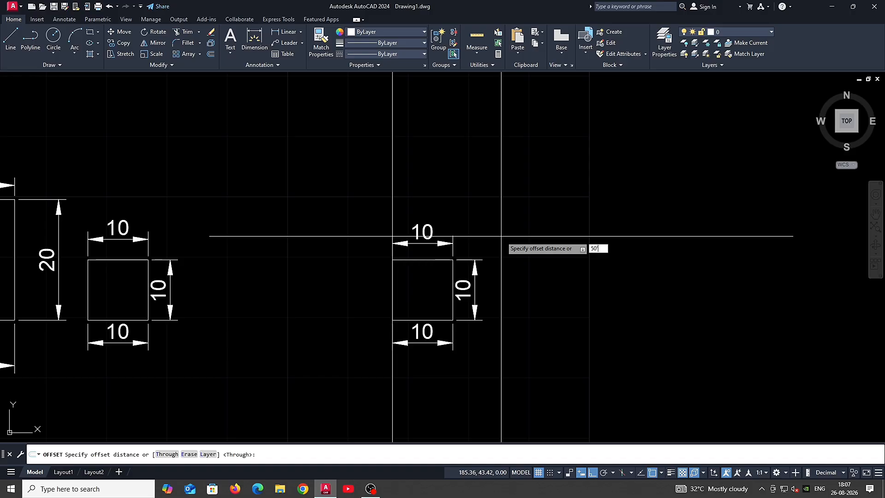
{"action": "key", "text": "Return"}
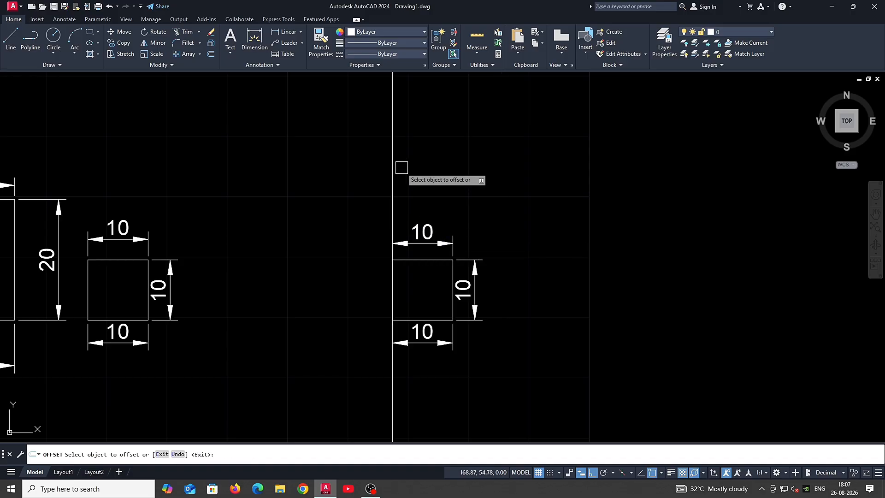
{"action": "left_click", "coordinate": [392, 178]}
{"action": "left_click", "coordinate": [457, 208]}
{"action": "key", "text": "Escape"}
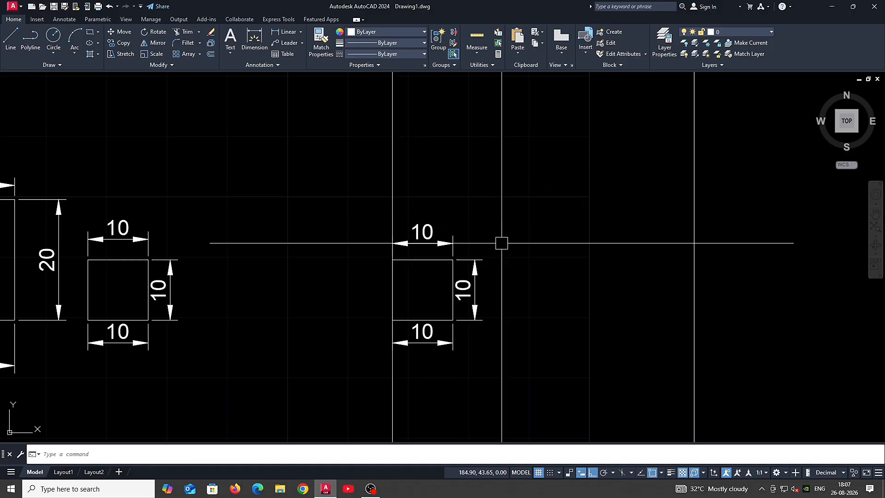
- Add a linear dimension between the two vertical construction lines, placed below the rightmost square
{"action": "middle_click_drag", "start_coordinate": [516, 276], "coordinate": [492, 261]}
{"action": "type", "text": "dli"}
{"action": "key", "text": "Return"}
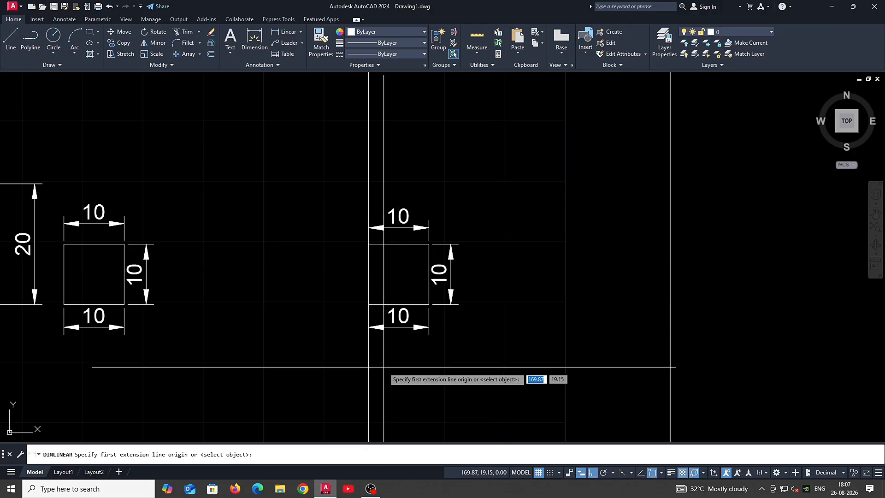
{"action": "left_click", "coordinate": [369, 362]}
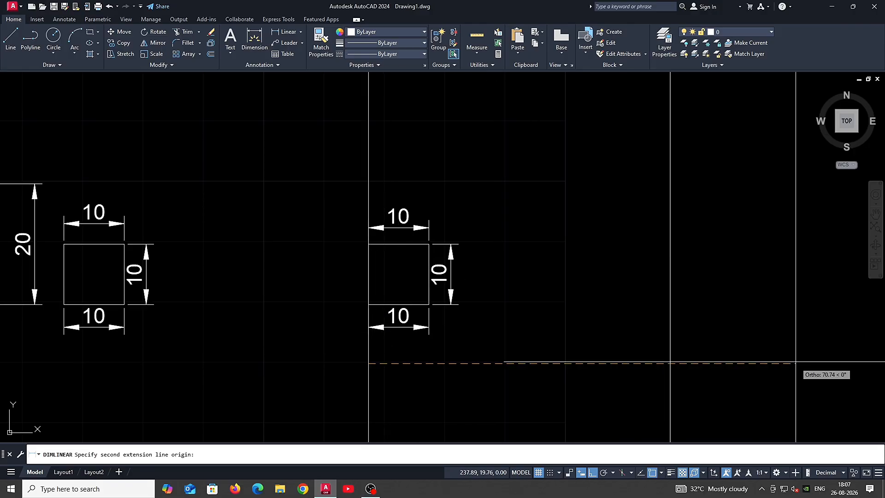
{"action": "left_click", "coordinate": [671, 363]}
{"action": "left_click", "coordinate": [633, 383]}
{"action": "middle_click_drag", "start_coordinate": [494, 293], "coordinate": [522, 286]}
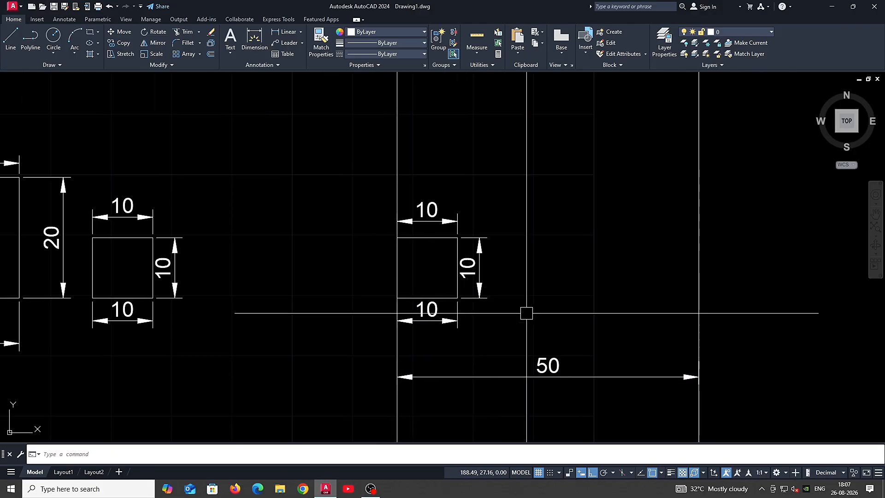
- Scale the rightmost square block from its lower-left corner, using its bottom edge as reference length and the offset line as new length
{"action": "middle_click_drag", "start_coordinate": [580, 264], "coordinate": [670, 247]}
{"action": "left_click", "coordinate": [552, 269]}
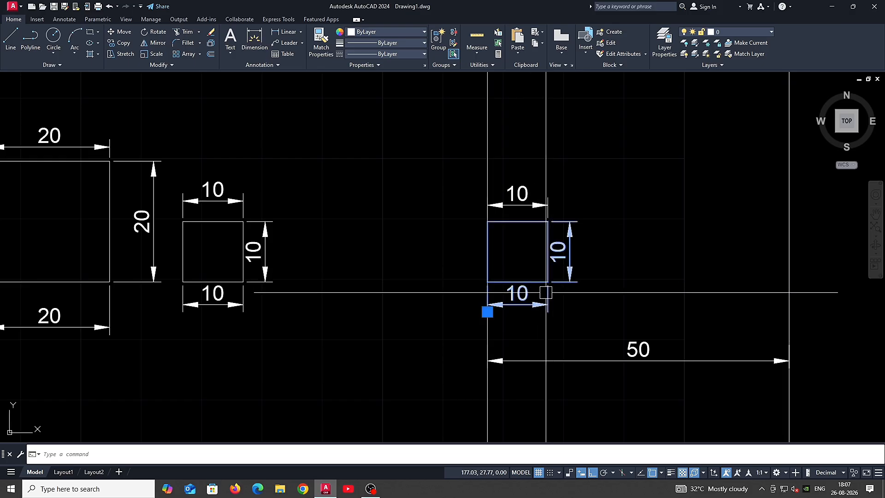
{"action": "middle_click_drag", "start_coordinate": [504, 281], "coordinate": [504, 276]}
{"action": "type", "text": "sc"}
{"action": "key", "text": "Return"}
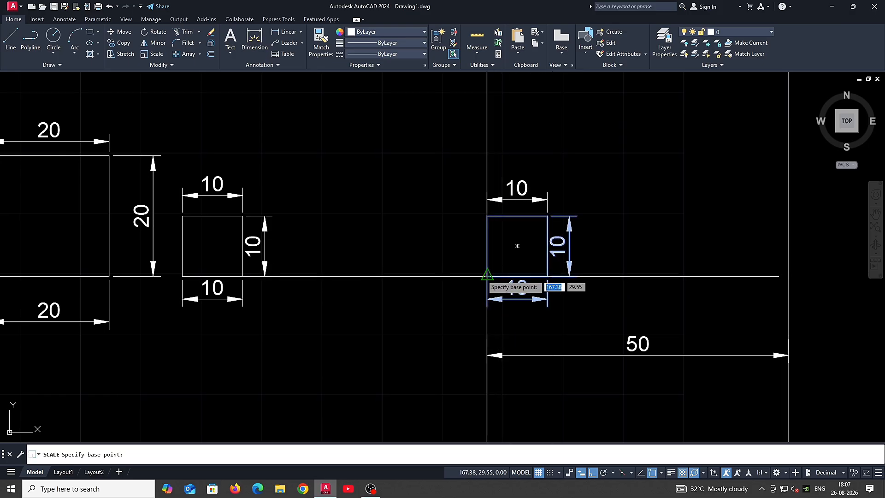
{"action": "left_click", "coordinate": [487, 277]}
{"action": "key", "text": "Escape"}
{"action": "key", "text": "Return"}
{"action": "left_click", "coordinate": [488, 276]}
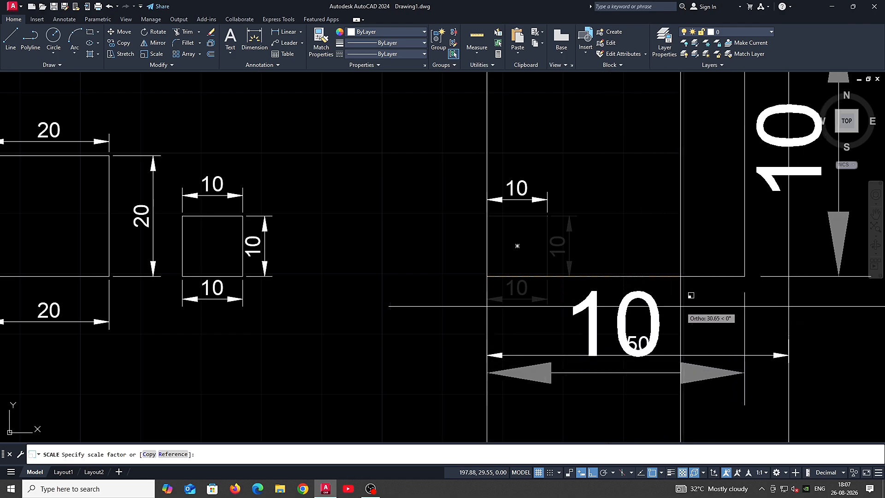
{"action": "scroll", "coordinate": [690, 292], "scroll_direction": "down", "scroll_amount": 2}
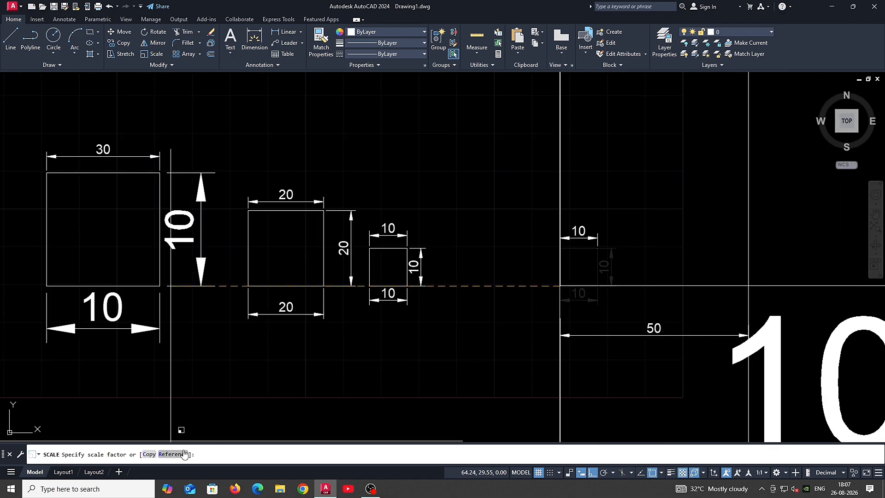
{"action": "type", "text": "r"}
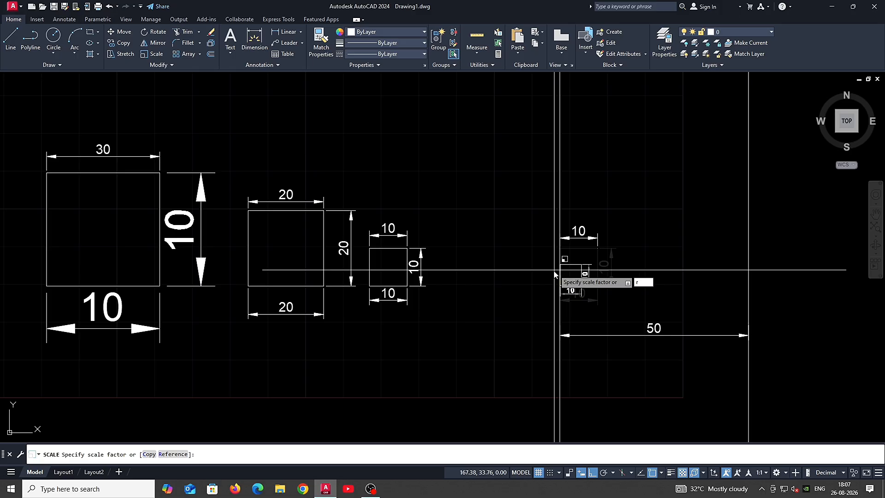
{"action": "key", "text": "Return"}
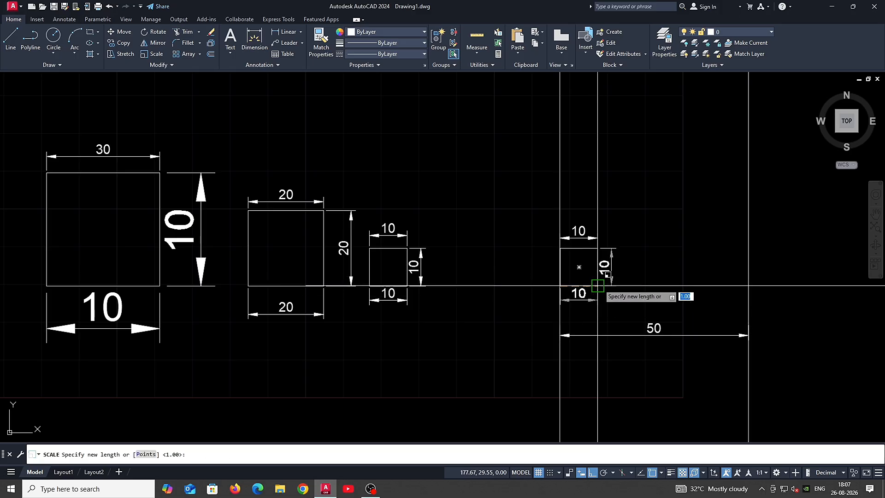
{"action": "left_click", "coordinate": [749, 286]}
{"action": "scroll", "coordinate": [690, 291], "scroll_direction": "down", "scroll_amount": 2}
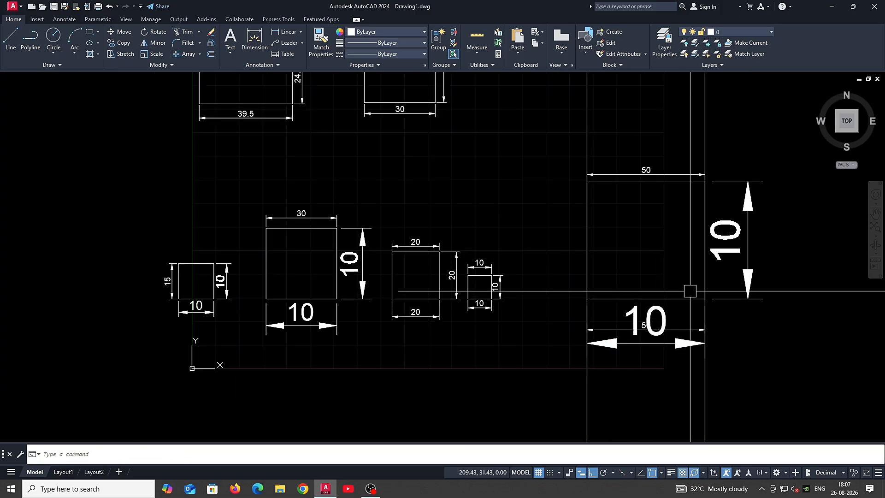
- Explode the scaled rightmost square block so its dimensions show the real size
{"action": "middle_click_drag", "start_coordinate": [691, 291], "coordinate": [675, 304]}
{"action": "left_click", "coordinate": [709, 264]}
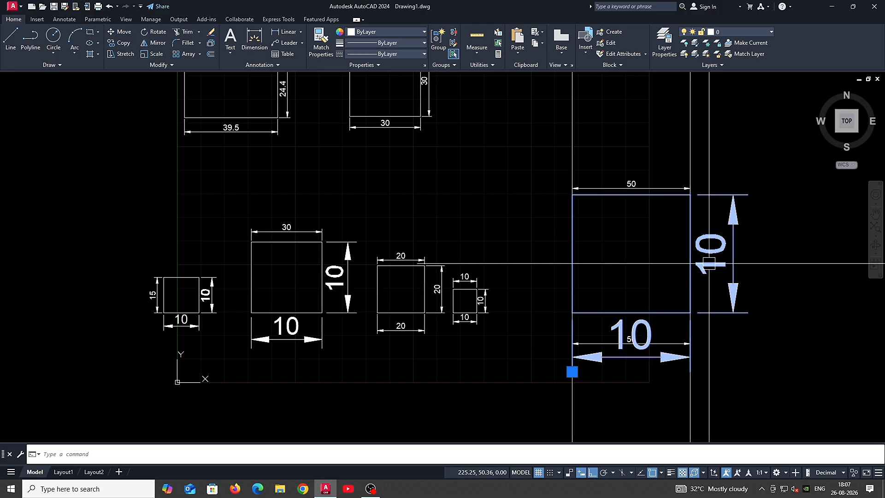
{"action": "middle_click_drag", "start_coordinate": [712, 279], "coordinate": [696, 264]}
{"action": "type", "text": "x"}
{"action": "key", "text": "Return"}
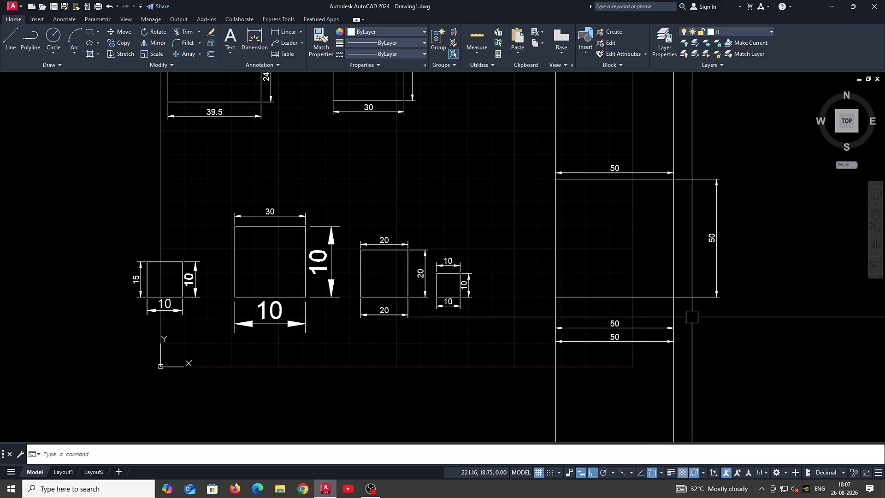
- Undo the explode and the reference scaling of the rightmost square
{"action": "key", "text": "ctrl+z"}
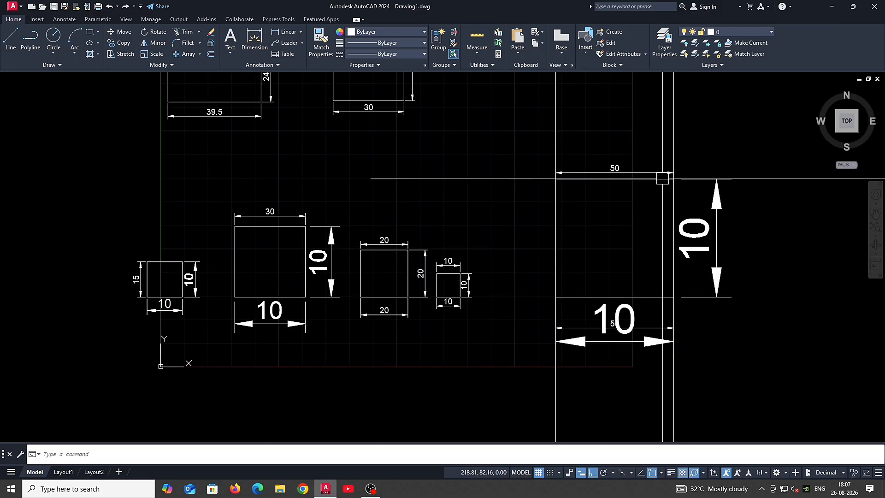
{"action": "key", "text": "ctrl+z"}
{"action": "key", "text": "ctrl+z"}
- Repeat the reference scaling of the rightmost square block so its bottom edge spans the gap between the two construction lines
{"action": "left_click", "coordinate": [545, 276]}
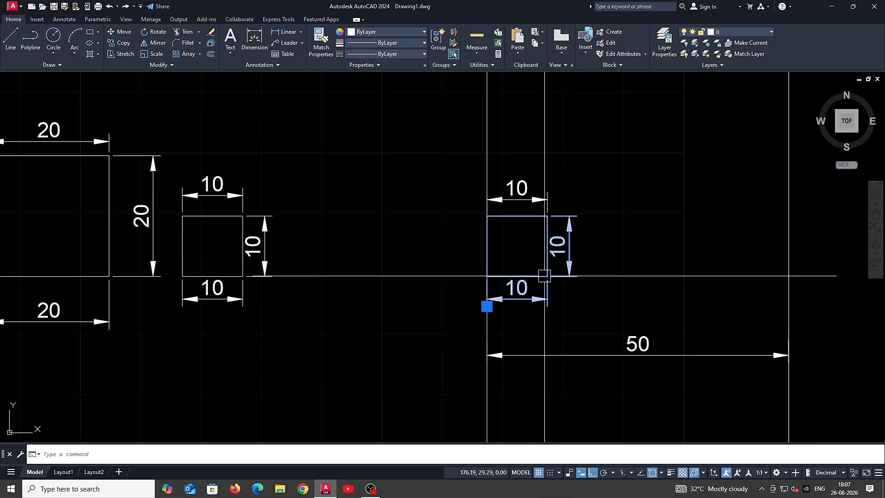
{"action": "middle_click_drag", "start_coordinate": [545, 276], "coordinate": [525, 239]}
{"action": "type", "text": "sc"}
{"action": "key", "text": "Return"}
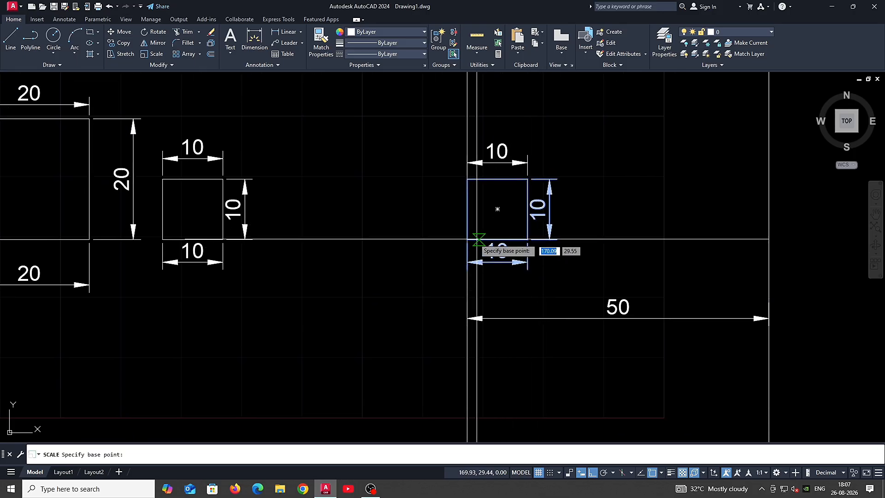
{"action": "left_click", "coordinate": [498, 209]}
{"action": "type", "text": "r"}
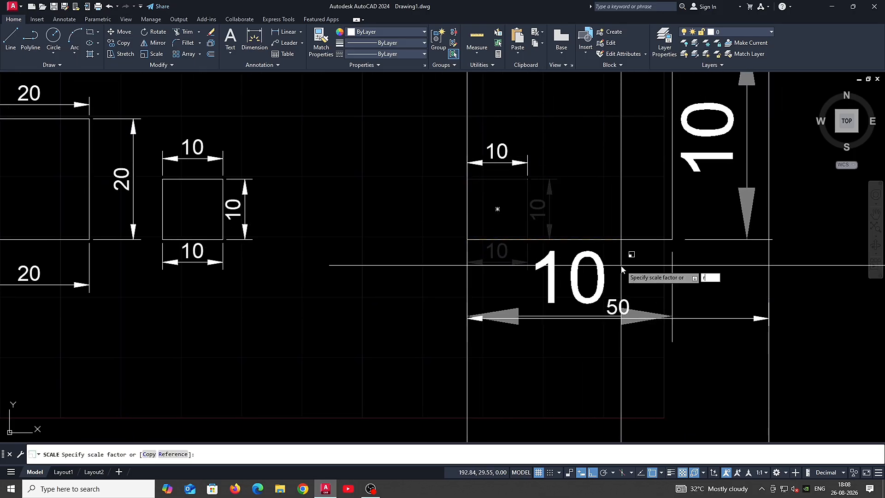
{"action": "key", "text": "Return"}
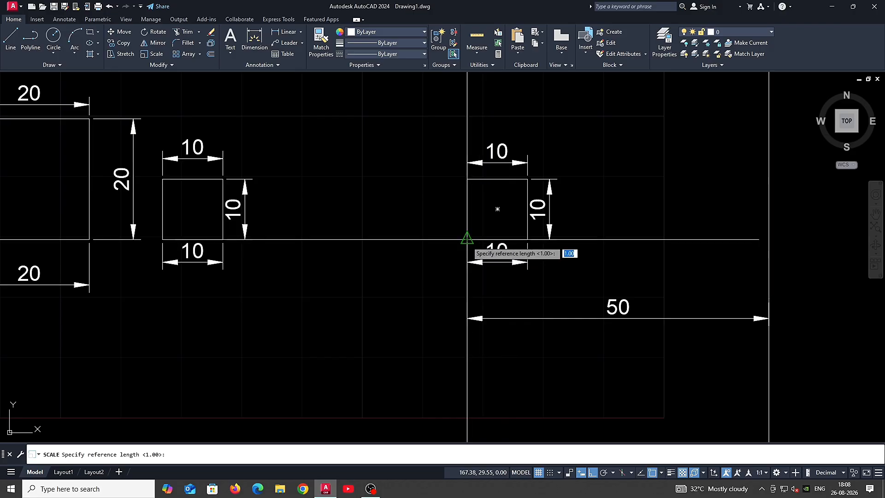
{"action": "left_click", "coordinate": [468, 239]}
{"action": "left_click", "coordinate": [528, 239]}
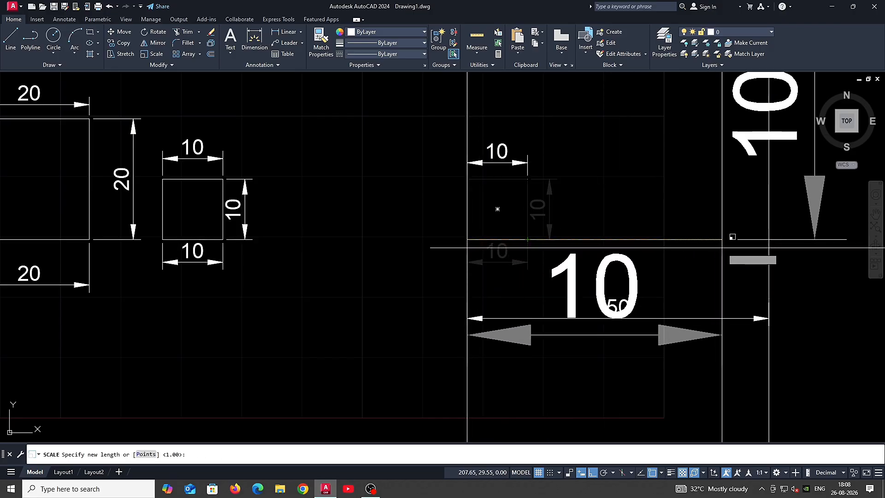
{"action": "left_click", "coordinate": [769, 240]}
{"action": "scroll", "coordinate": [619, 300], "scroll_direction": "down", "scroll_amount": 5}
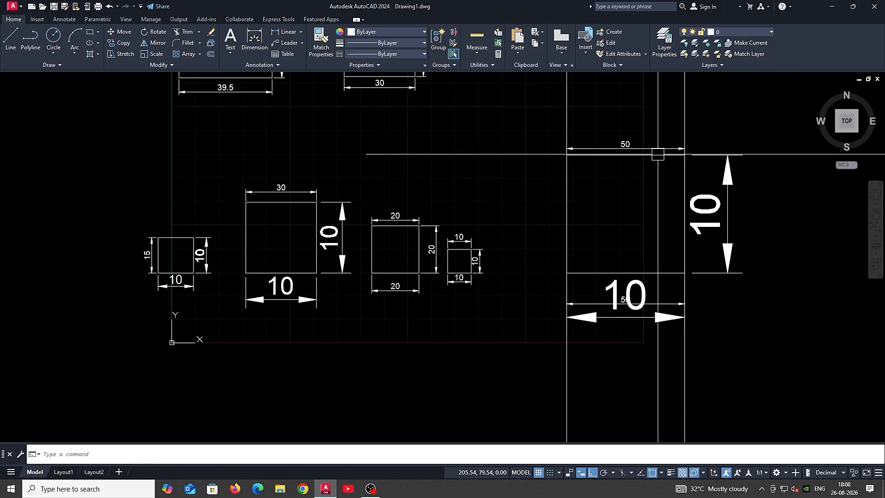
- Delete both vertical construction lines, the scaled square block between them and the dimensions above and below it
{"action": "scroll", "coordinate": [619, 299], "scroll_direction": "down", "scroll_amount": 6}
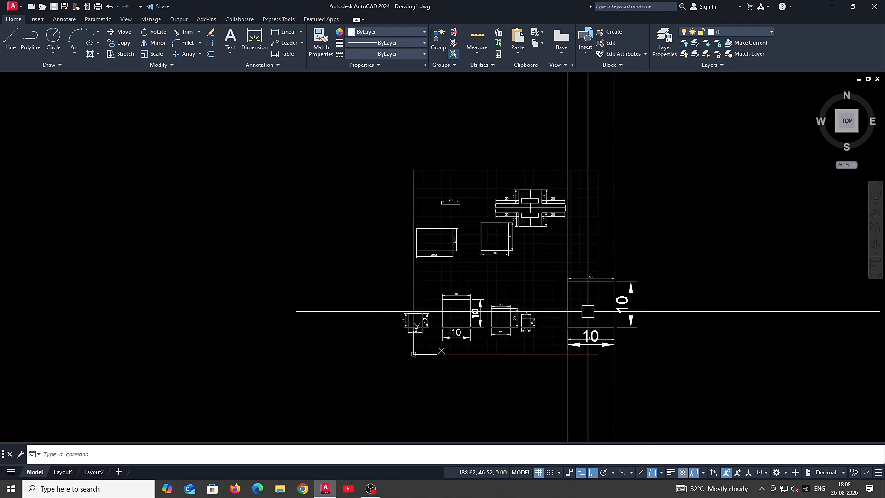
{"action": "left_click", "coordinate": [359, 155]}
{"action": "key", "text": "Escape"}
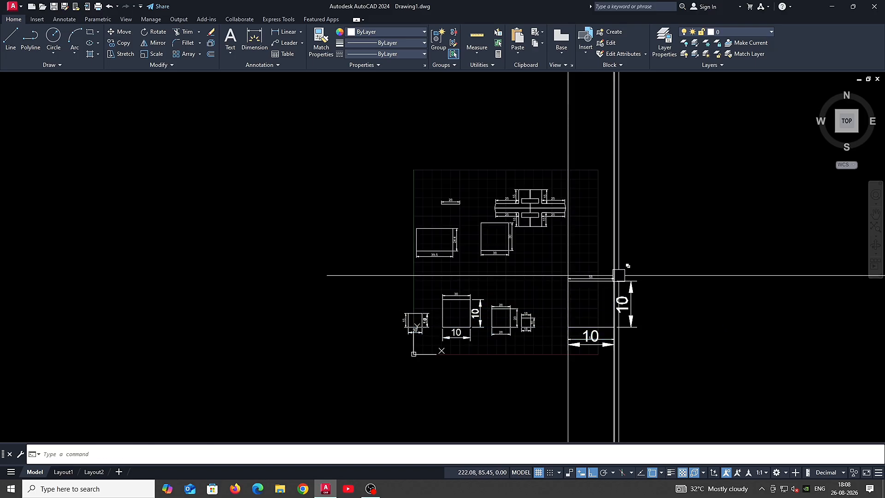
{"action": "left_click", "coordinate": [616, 272]}
{"action": "key", "text": "Delete"}
{"action": "left_click", "coordinate": [585, 276]}
{"action": "left_click", "coordinate": [578, 271]}
{"action": "left_click", "coordinate": [595, 295]}
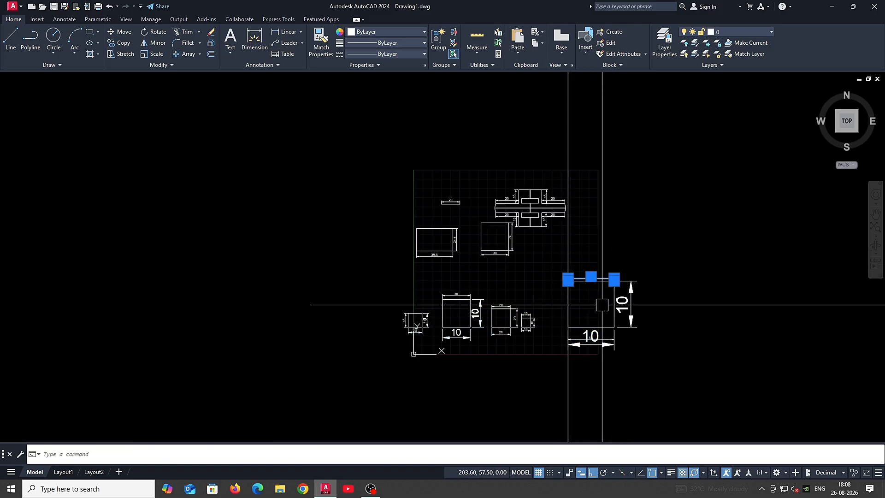
{"action": "left_click", "coordinate": [602, 304]}
{"action": "left_click", "coordinate": [575, 332]}
{"action": "key", "text": "Delete"}
{"action": "left_click", "coordinate": [567, 364]}
{"action": "key", "text": "Delete"}
{"action": "left_click", "coordinate": [614, 363]}
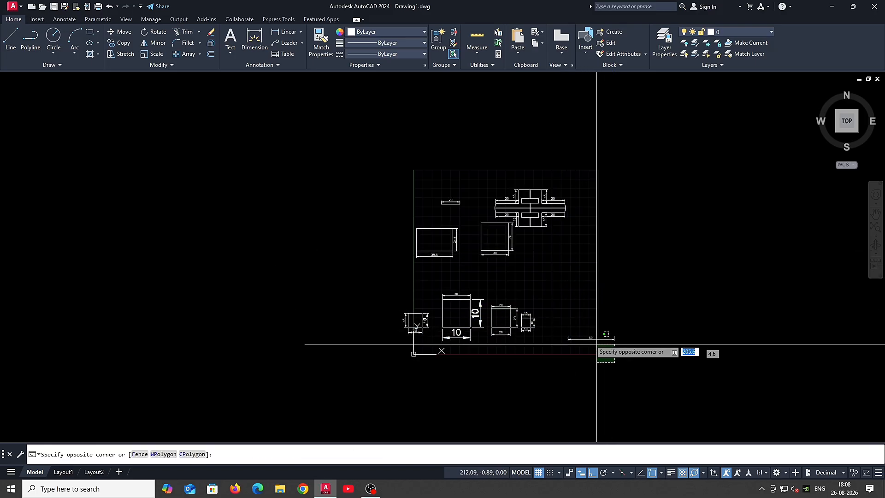
{"action": "left_click", "coordinate": [580, 332]}
{"action": "key", "text": "Delete"}
{"action": "middle_click_drag", "start_coordinate": [553, 309], "coordinate": [515, 310]}
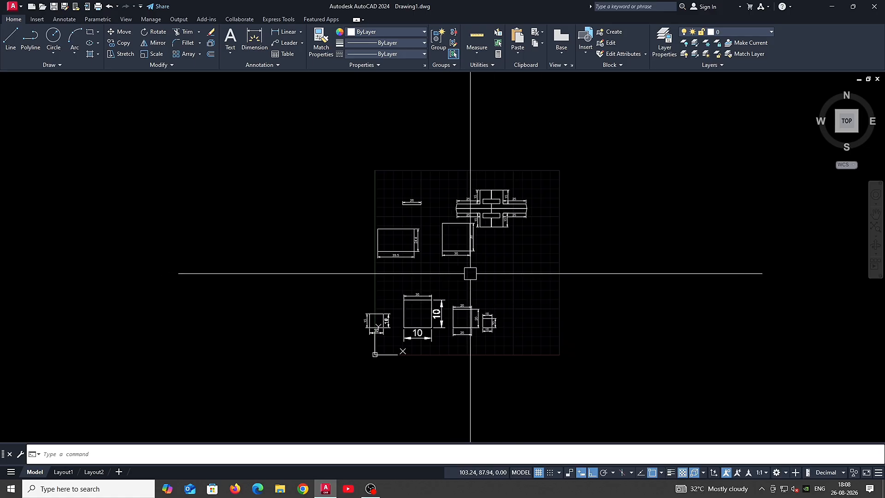
{"action": "middle_click_drag", "start_coordinate": [469, 264], "coordinate": [451, 256]}
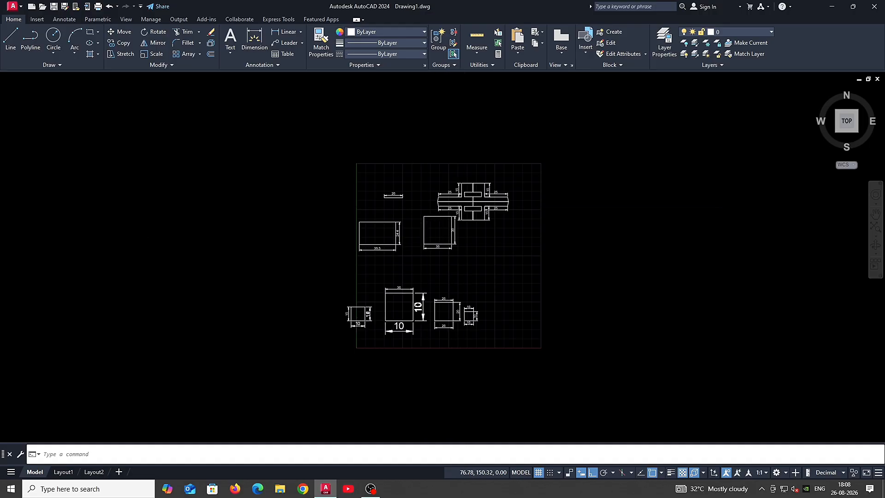
{"action": "scroll", "coordinate": [490, 253], "scroll_direction": "up", "scroll_amount": 4}
{"action": "type", "text": "l"}
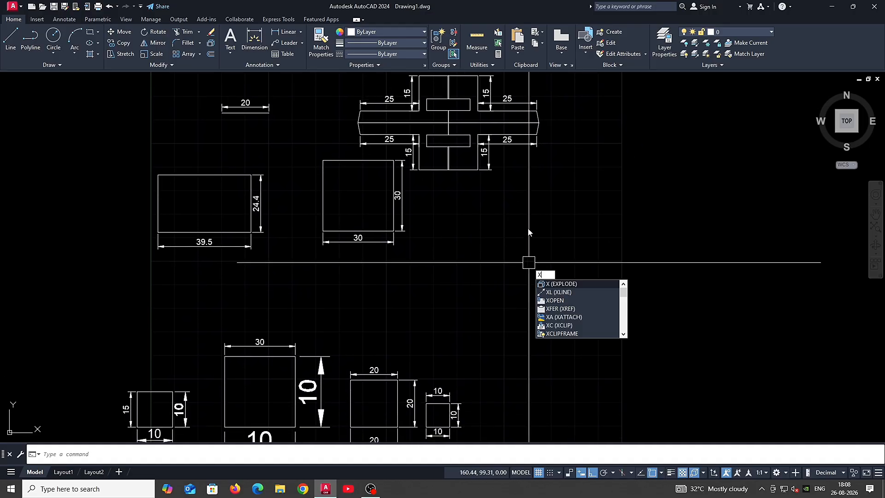
{"action": "key", "text": "Return"}
{"action": "left_click", "coordinate": [513, 271]}
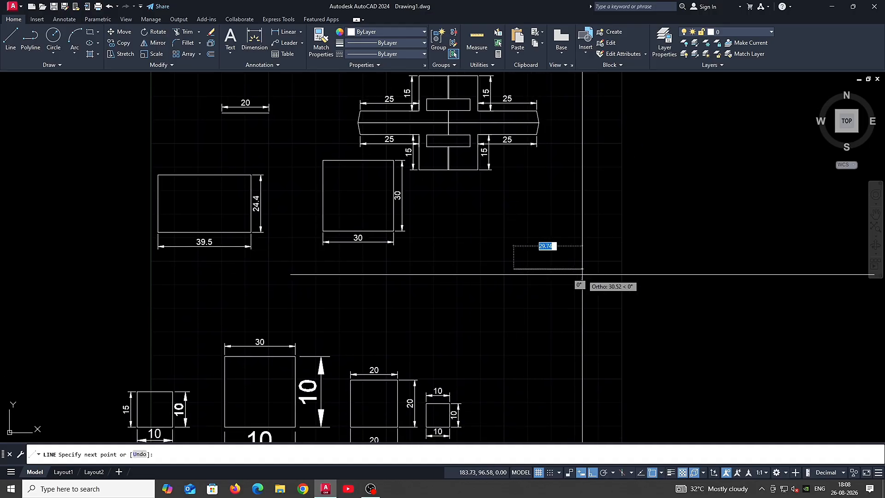
{"action": "key", "text": "Escape"}
- Draw four horizontal construction lines spaced unevenly below the cross-shaped figure
{"action": "type", "text": "x"}
{"action": "key", "text": "Return"}
{"action": "type", "text": "h"}
{"action": "key", "text": "Return"}
{"action": "left_click", "coordinate": [544, 278]}
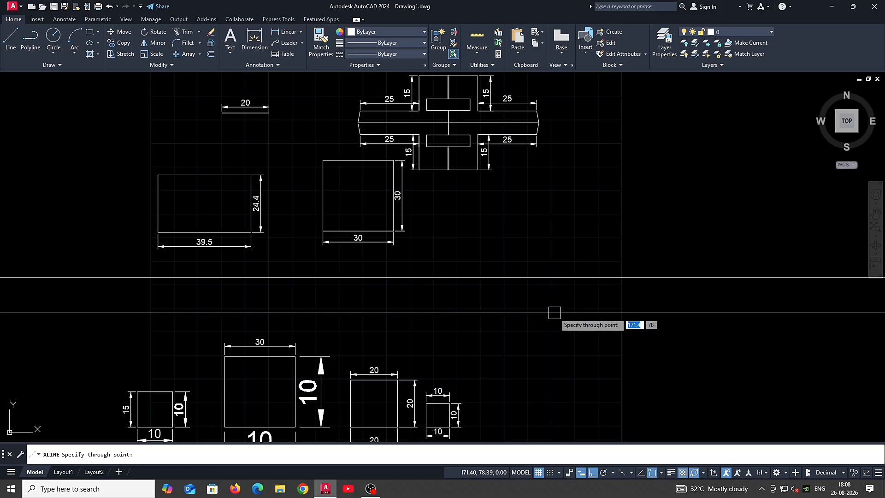
{"action": "left_click", "coordinate": [554, 313]}
{"action": "left_click", "coordinate": [554, 348]}
{"action": "left_click", "coordinate": [554, 395]}
{"action": "middle_click_drag", "start_coordinate": [569, 349], "coordinate": [544, 296]}
{"action": "key", "text": "Return"}
- Draw four vertical construction lines crossing the horizontal ones beside the smallest square
{"action": "key", "text": "Return"}
{"action": "type", "text": "v"}
{"action": "key", "text": "Return"}
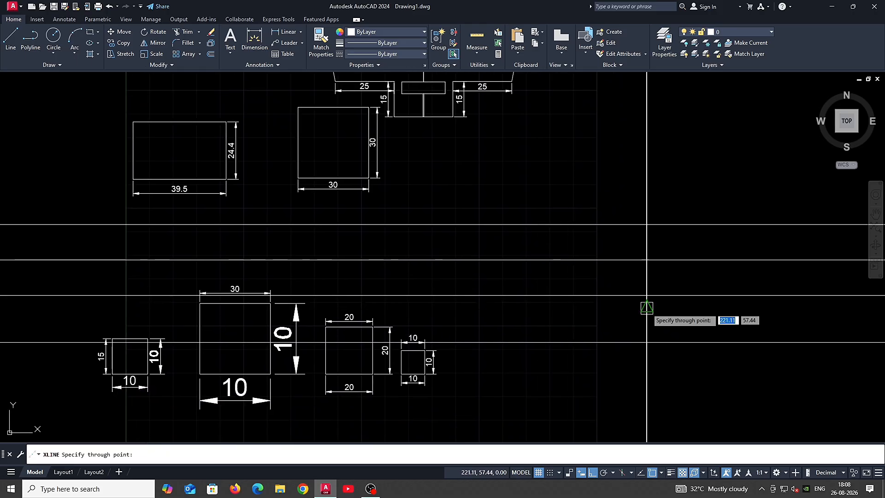
{"action": "left_click", "coordinate": [646, 308]}
{"action": "left_click", "coordinate": [608, 309]}
{"action": "left_click", "coordinate": [542, 311]}
{"action": "left_click", "coordinate": [509, 313]}
{"action": "key", "text": "Escape"}
- Start the Trim command and trim the horizontal construction lines off beyond the leftmost vertical construction line
{"action": "middle_click_drag", "start_coordinate": [660, 293], "coordinate": [586, 269]}
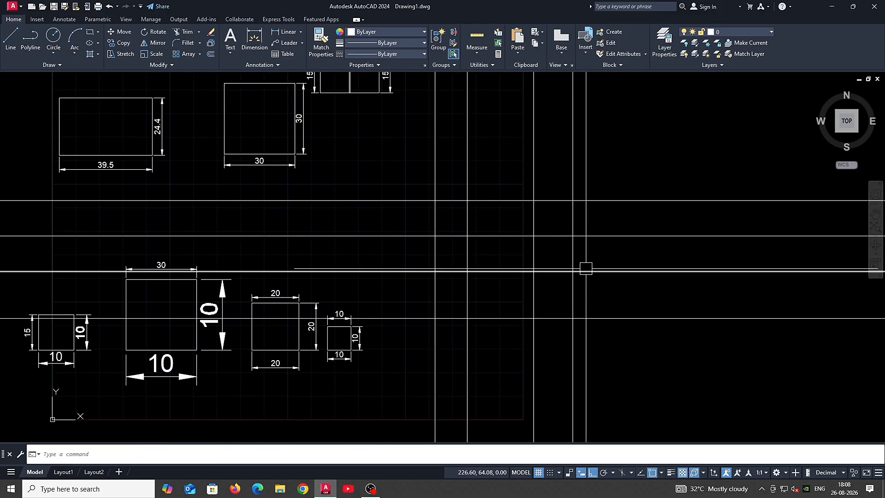
{"action": "type", "text": "t"}
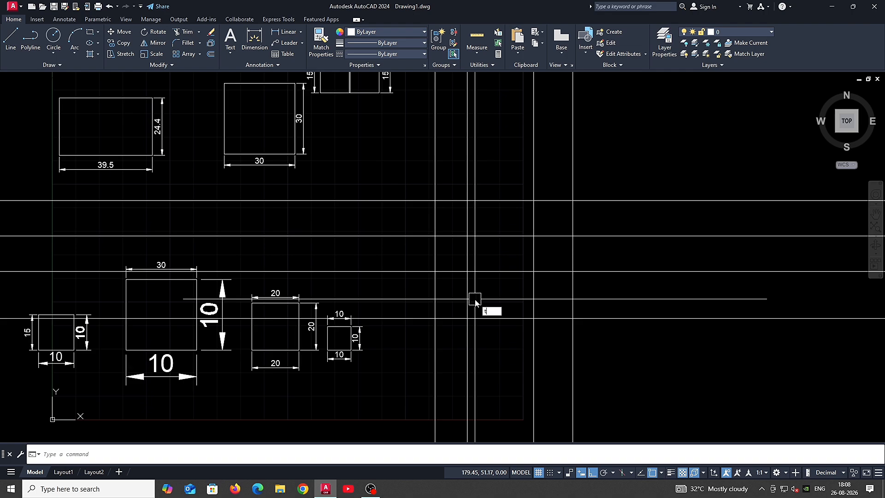
{"action": "type", "text": "r"}
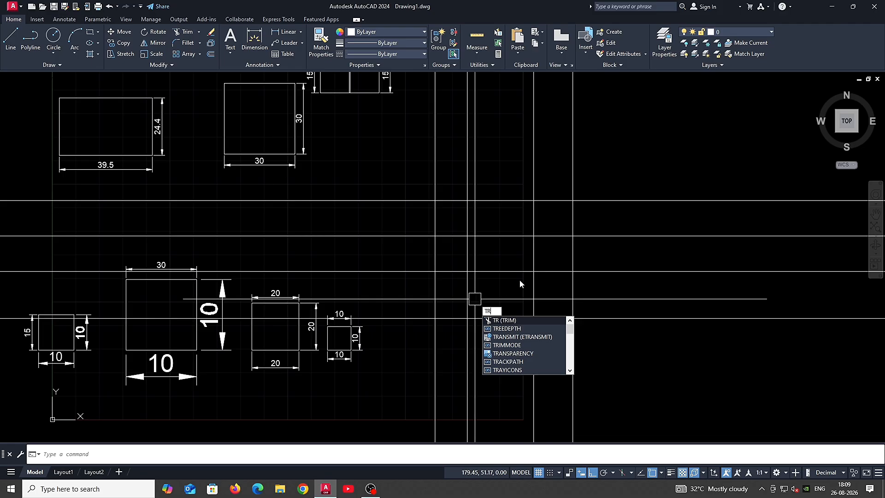
{"action": "key", "text": "Return"}
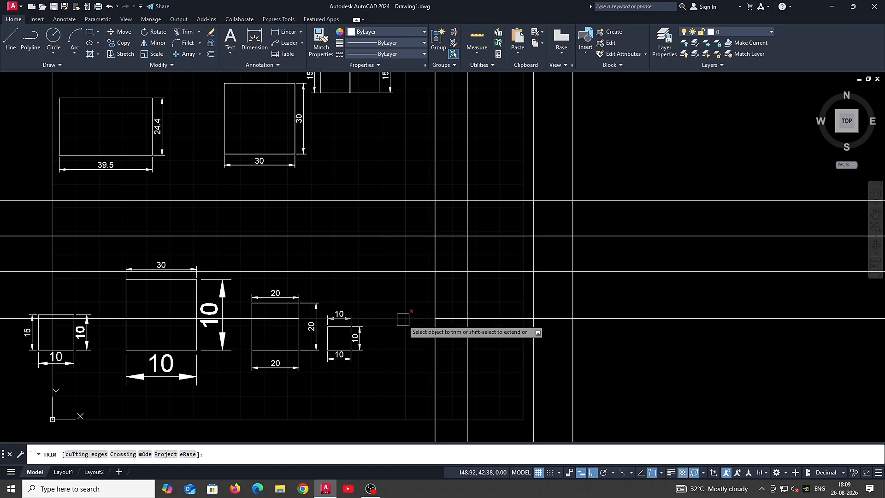
{"action": "left_click", "coordinate": [440, 295]}
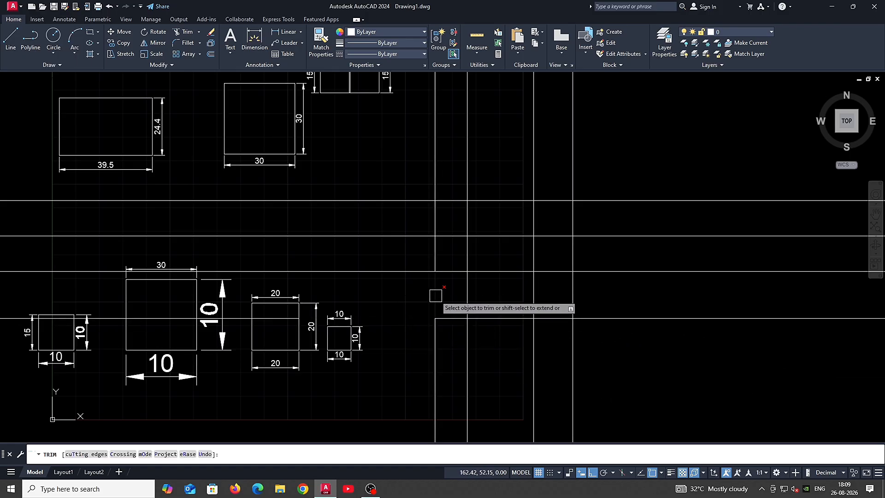
{"action": "left_click", "coordinate": [422, 272]}
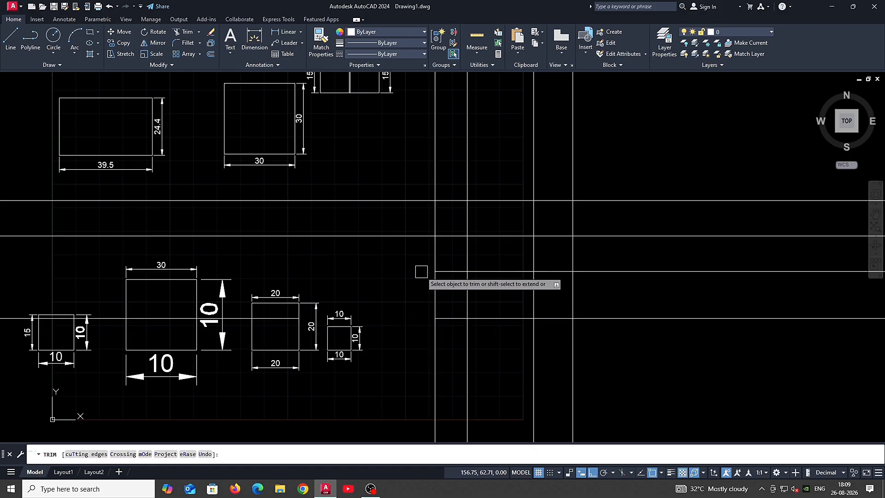
{"action": "left_click", "coordinate": [422, 237]}
{"action": "left_click", "coordinate": [421, 204]}
- Trim off the four vertical construction lines above the topmost horizontal construction line
{"action": "left_click", "coordinate": [435, 178]}
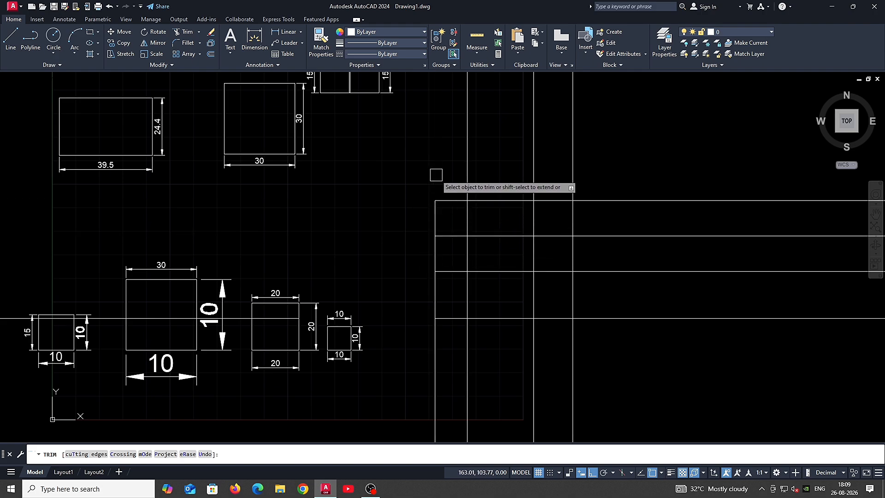
{"action": "left_click", "coordinate": [469, 177]}
{"action": "left_click", "coordinate": [534, 183]}
{"action": "left_click", "coordinate": [583, 188]}
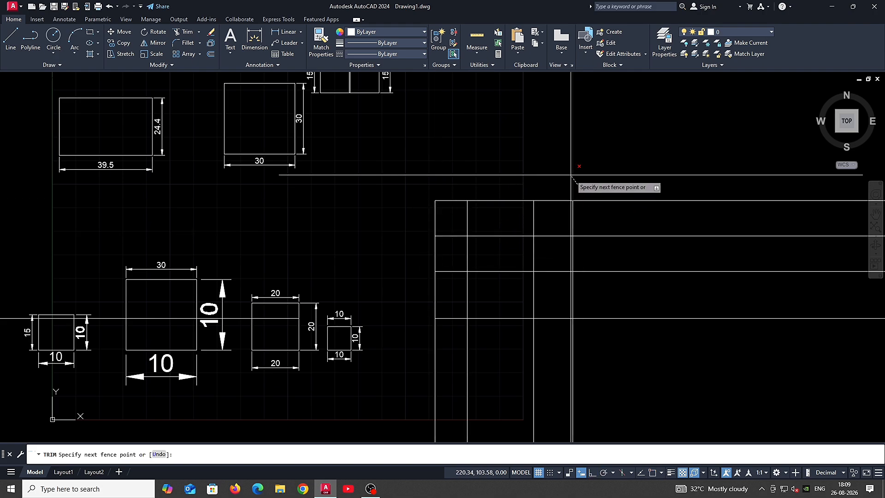
{"action": "left_click", "coordinate": [571, 175]}
- Trim the horizontal lines beyond the rightmost vertical line and the four vertical lines below the lowest horizontal line
{"action": "left_click", "coordinate": [593, 197]}
{"action": "left_click", "coordinate": [603, 236]}
{"action": "left_click", "coordinate": [606, 264]}
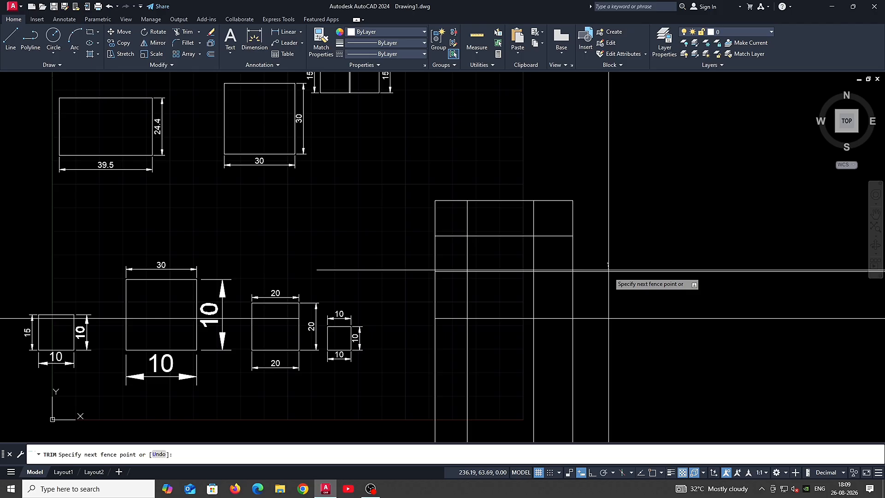
{"action": "left_click", "coordinate": [609, 346]}
{"action": "left_click", "coordinate": [617, 360]}
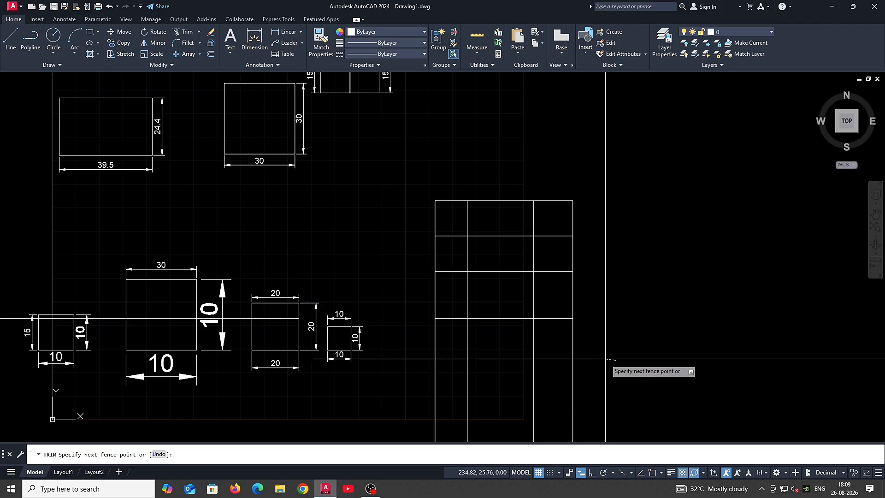
{"action": "left_click", "coordinate": [410, 360]}
{"action": "key", "text": "Return"}
- Trim away the segments enclosing the grid's right-hand column of cells, including the third vertical line's top segment
{"action": "scroll", "coordinate": [534, 266], "scroll_direction": "up", "scroll_amount": 4}
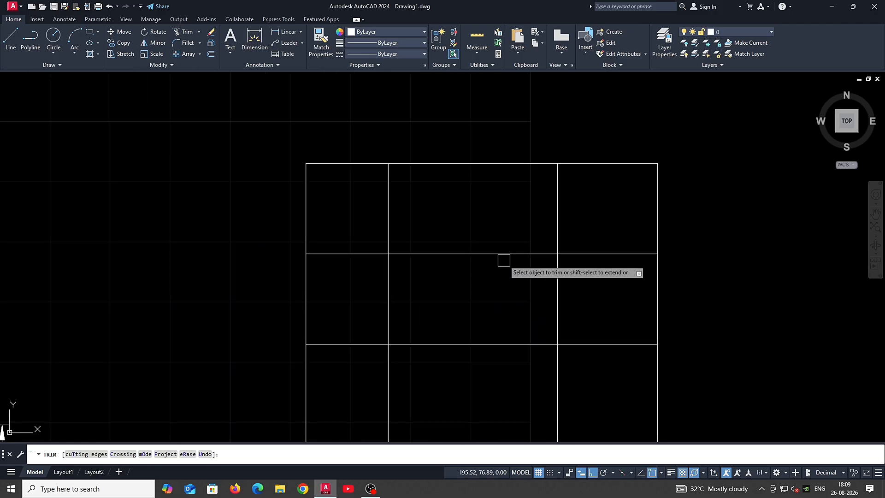
{"action": "scroll", "coordinate": [505, 259], "scroll_direction": "down", "scroll_amount": 2}
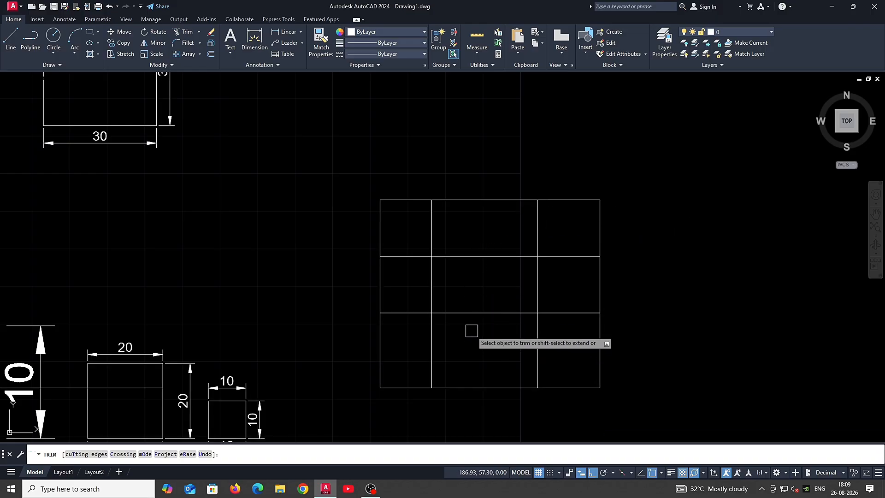
{"action": "left_click", "coordinate": [604, 222]}
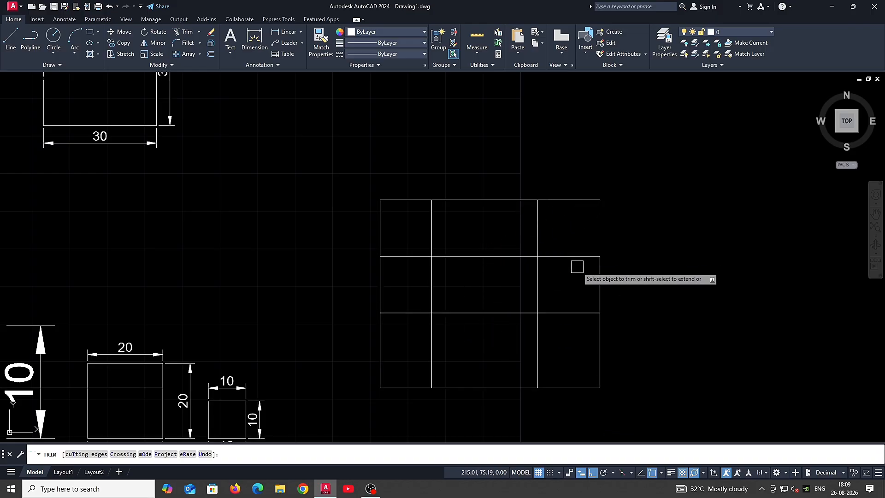
{"action": "left_click", "coordinate": [578, 207]}
{"action": "left_click", "coordinate": [585, 187]}
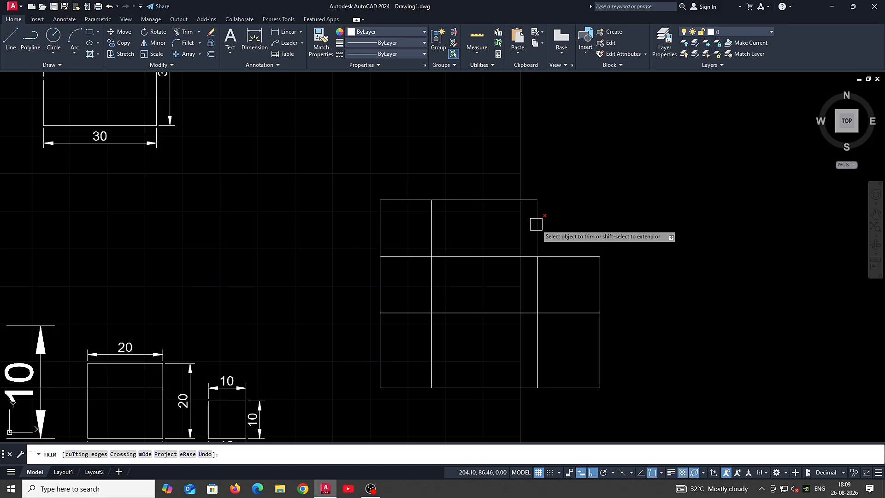
{"action": "left_click", "coordinate": [535, 223]}
{"action": "left_click", "coordinate": [575, 255]}
{"action": "left_click", "coordinate": [565, 312]}
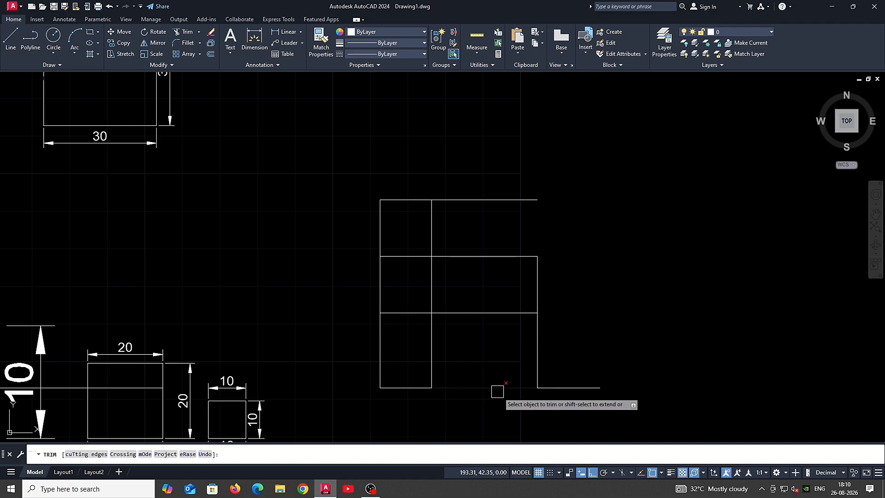
{"action": "left_click", "coordinate": [572, 388]}
- Trim away the remaining inner horizontal and vertical segments so only the grid's outer outline is left
{"action": "left_click", "coordinate": [425, 314]}
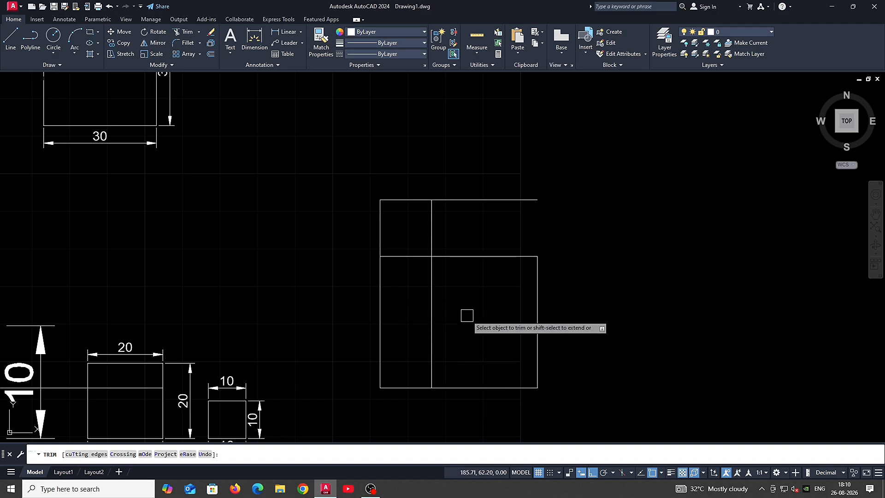
{"action": "left_click", "coordinate": [466, 313]}
{"action": "left_click", "coordinate": [431, 352]}
{"action": "left_click", "coordinate": [475, 256]}
{"action": "left_click", "coordinate": [432, 237]}
{"action": "left_click", "coordinate": [415, 256]}
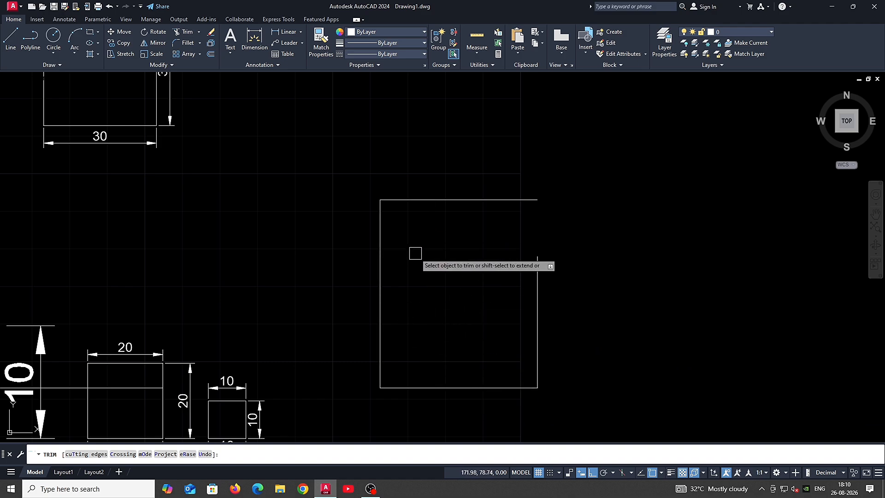
- Trim away the remaining outline segments along the grid's left, top, bottom and right edges
{"action": "mouse_move", "coordinate": [441, 208]}
{"action": "left_mouse_down"}
{"action": "mouse_move", "coordinate": [425, 191]}
{"action": "mouse_move", "coordinate": [376, 243]}
{"action": "left_mouse_up"}
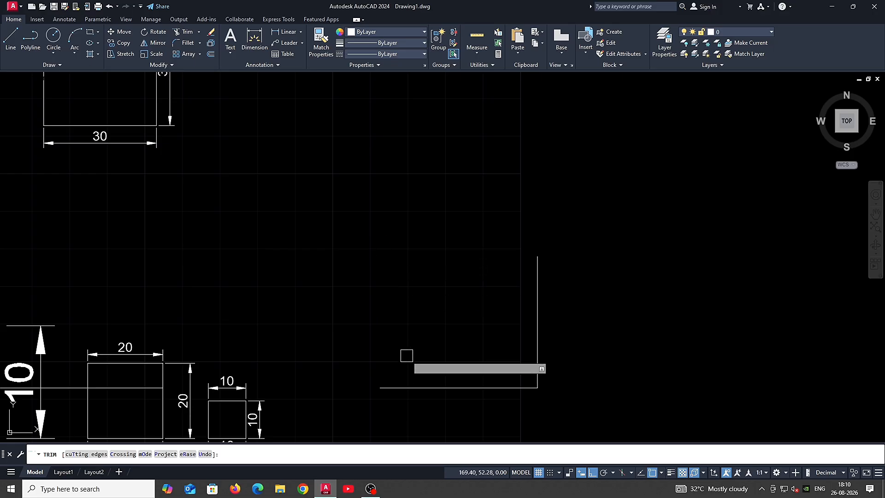
{"action": "left_click", "coordinate": [432, 388]}
{"action": "left_click", "coordinate": [538, 361]}
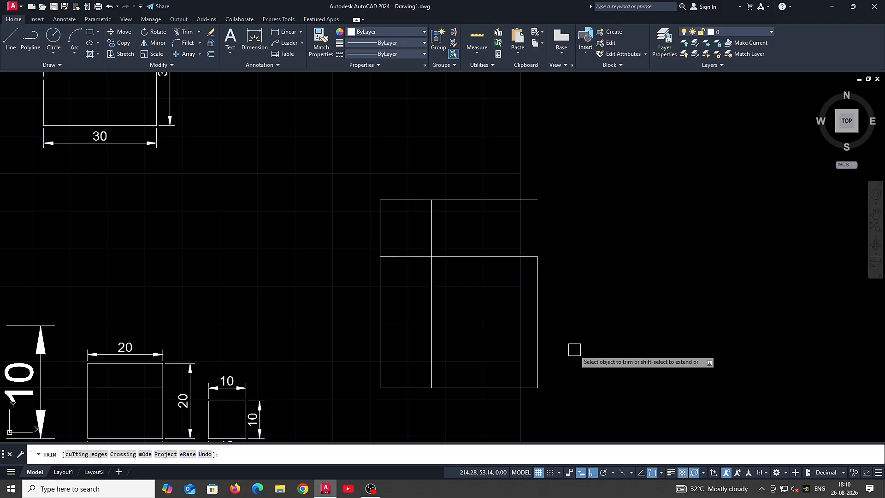
- End the Trim command and delete the whole grid of trimmed construction lines beside the smallest square
{"action": "scroll", "coordinate": [574, 349], "scroll_direction": "down", "scroll_amount": 2}
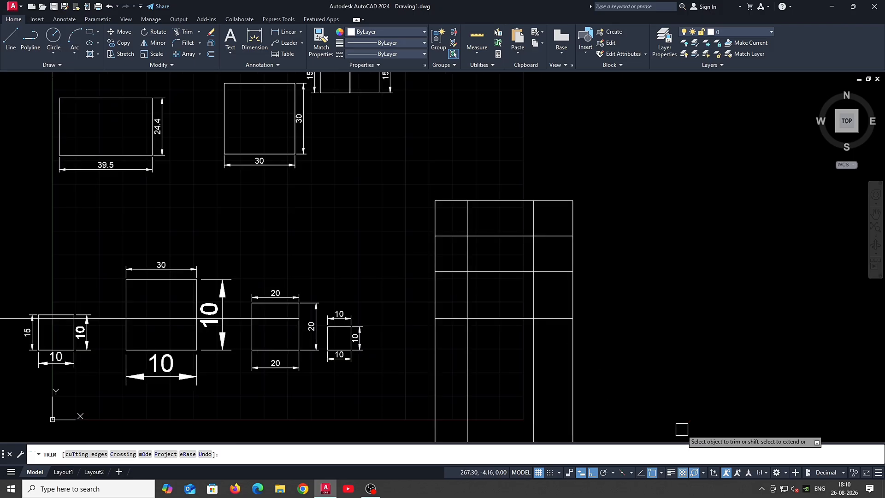
{"action": "middle_click_drag", "start_coordinate": [568, 369], "coordinate": [573, 361]}
{"action": "middle_click_drag", "start_coordinate": [528, 313], "coordinate": [587, 347]}
{"action": "key", "text": "Escape"}
{"action": "left_click", "coordinate": [718, 417]}
{"action": "key", "text": "Escape"}
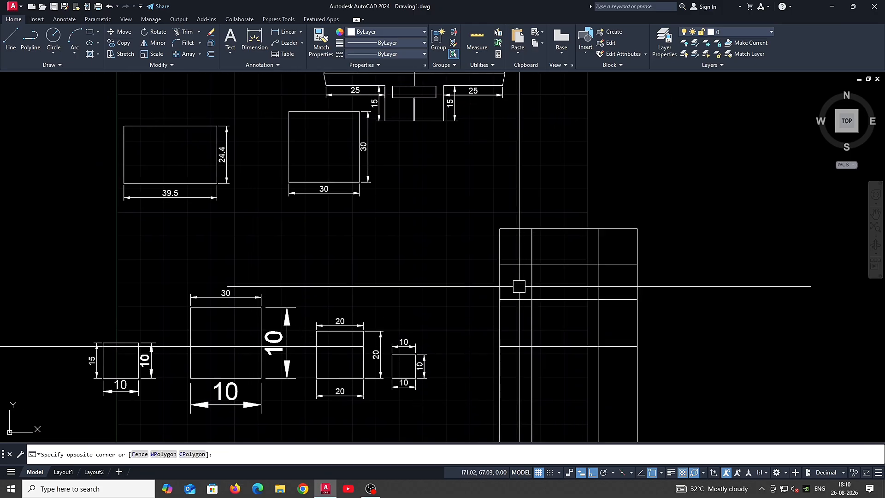
{"action": "left_click", "coordinate": [755, 437]}
{"action": "left_click", "coordinate": [544, 240]}
{"action": "key", "text": "Delete"}
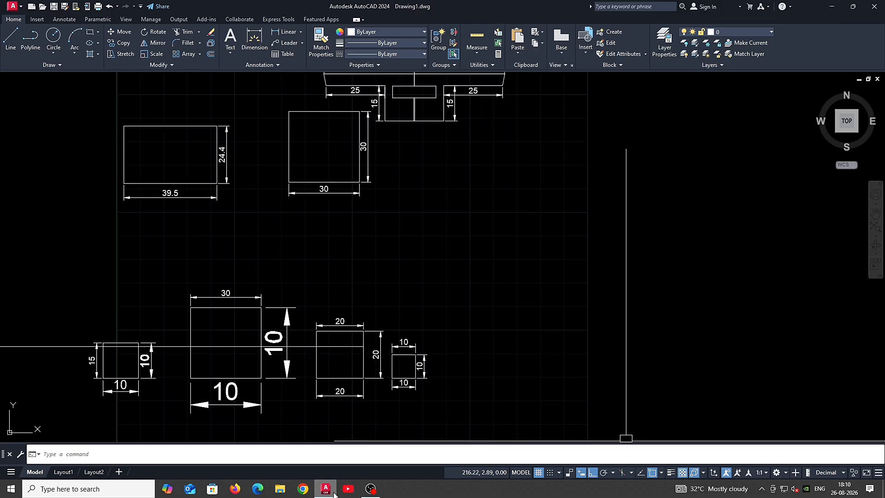
{"action": "left_click", "coordinate": [371, 488]}
{"action": "left_click", "coordinate": [370, 488]}
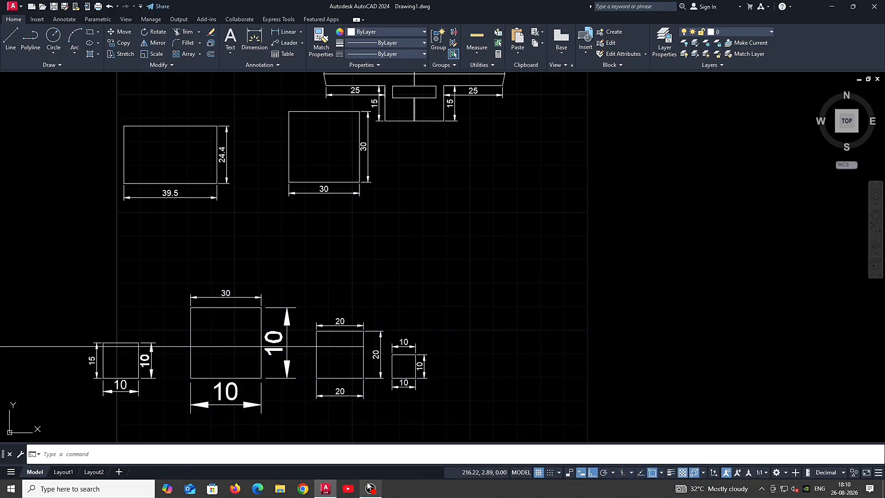
{"action": "left_click", "coordinate": [370, 487]}
{"action": "left_click", "coordinate": [370, 487]}
- Delete the leftover horizontal construction line running through the row of square blocks
{"action": "middle_click_drag", "start_coordinate": [362, 346], "coordinate": [391, 377]}
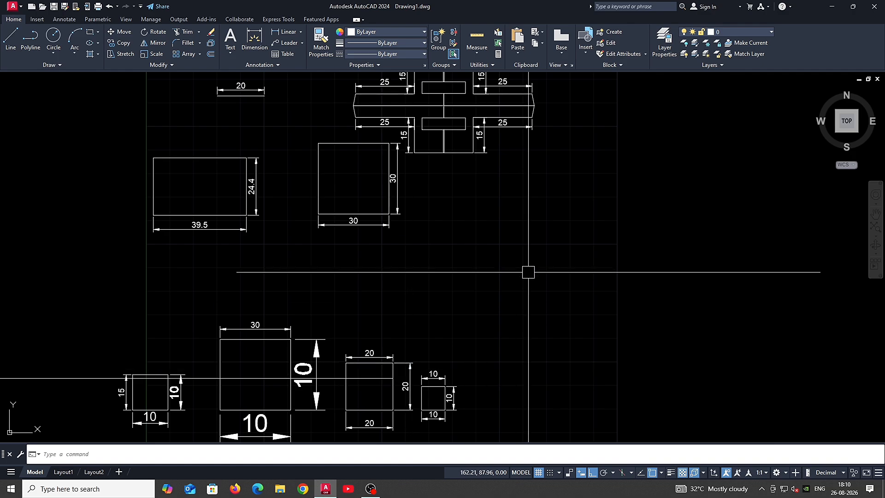
{"action": "middle_click_drag", "start_coordinate": [476, 309], "coordinate": [501, 256]}
{"action": "mouse_move", "coordinate": [294, 309]}
{"action": "middle_mouse_down"}
{"action": "mouse_move", "coordinate": [385, 317]}
{"action": "mouse_move", "coordinate": [435, 306]}
{"action": "middle_mouse_up"}
{"action": "left_click", "coordinate": [199, 265]}
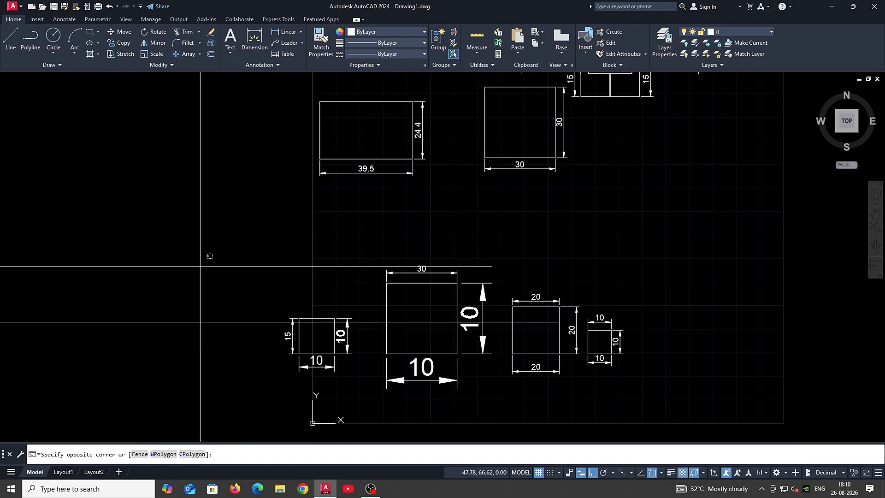
{"action": "left_click", "coordinate": [205, 400]}
{"action": "left_click", "coordinate": [206, 322]}
{"action": "key", "text": "Delete"}
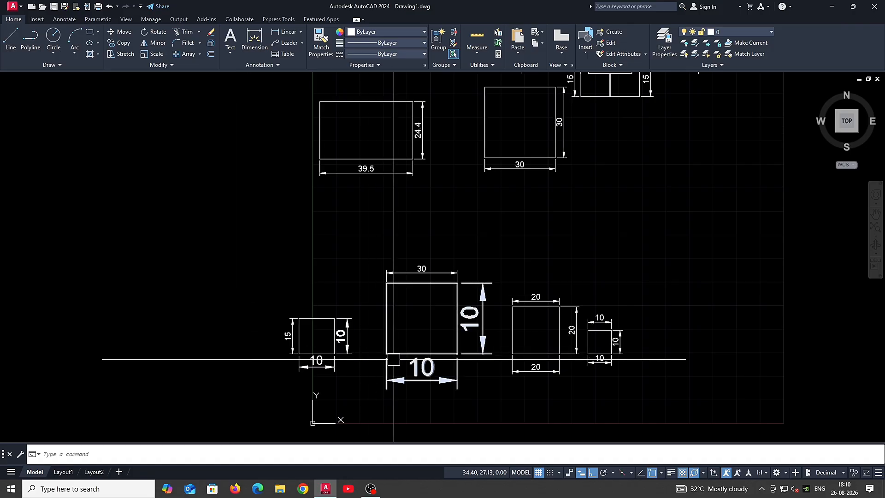
- Examine the large square block and the square next to it by selecting and deselecting each one
{"action": "middle_click_drag", "start_coordinate": [430, 347], "coordinate": [410, 347]}
{"action": "left_click", "coordinate": [484, 327]}
{"action": "key", "text": "Escape"}
{"action": "left_click", "coordinate": [450, 330]}
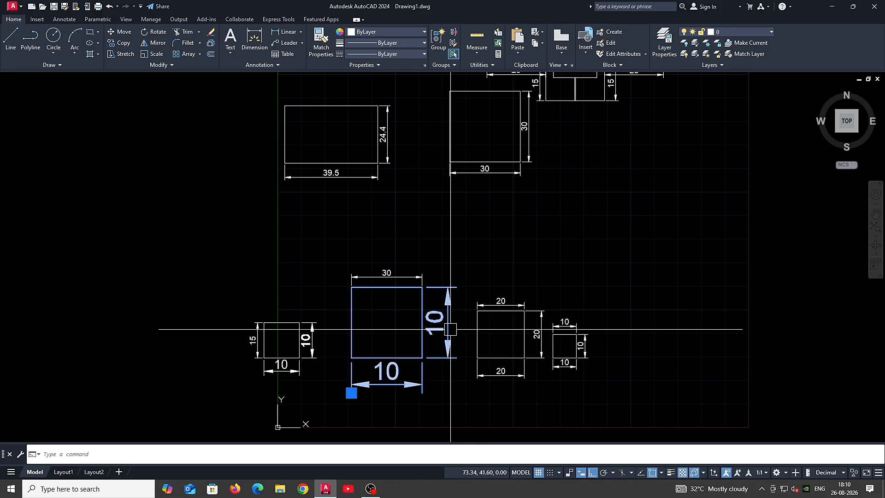
{"action": "key", "text": "Escape"}
{"action": "left_click", "coordinate": [484, 338]}
{"action": "key", "text": "Escape"}
{"action": "middle_click_drag", "start_coordinate": [571, 340], "coordinate": [520, 336]}
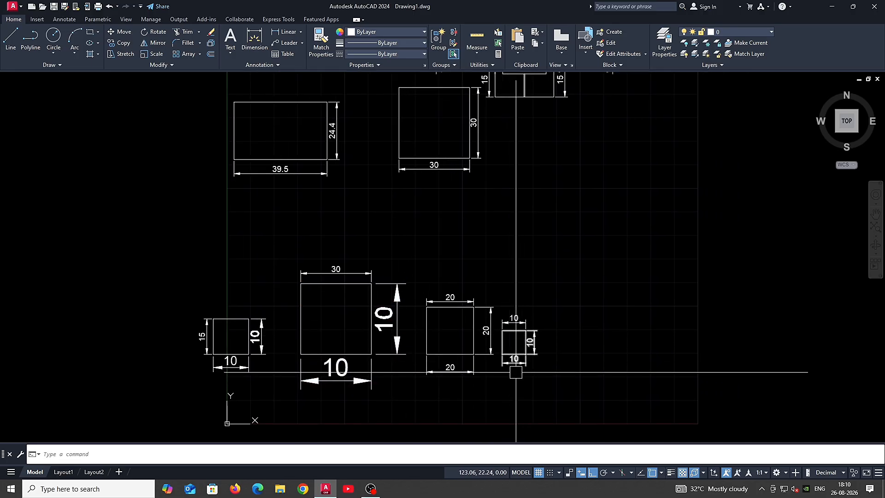
{"action": "middle_click_drag", "start_coordinate": [512, 375], "coordinate": [504, 377]}
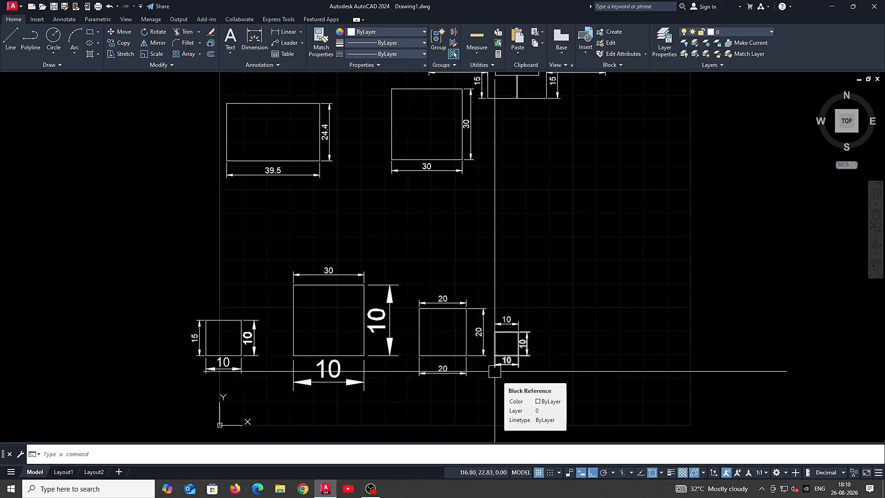
- Fillet the upper-left corner of the 39.5 by 24.4 rectangle with a radius of 5
{"action": "mouse_move", "coordinate": [603, 231]}
{"action": "middle_mouse_down"}
{"action": "mouse_move", "coordinate": [586, 224]}
{"action": "mouse_move", "coordinate": [528, 244]}
{"action": "mouse_move", "coordinate": [579, 332]}
{"action": "middle_mouse_up"}
{"action": "mouse_move", "coordinate": [294, 246]}
{"action": "middle_mouse_down"}
{"action": "mouse_move", "coordinate": [364, 276]}
{"action": "mouse_move", "coordinate": [509, 300]}
{"action": "middle_mouse_up"}
{"action": "type", "text": "f"}
{"action": "key", "text": "Return"}
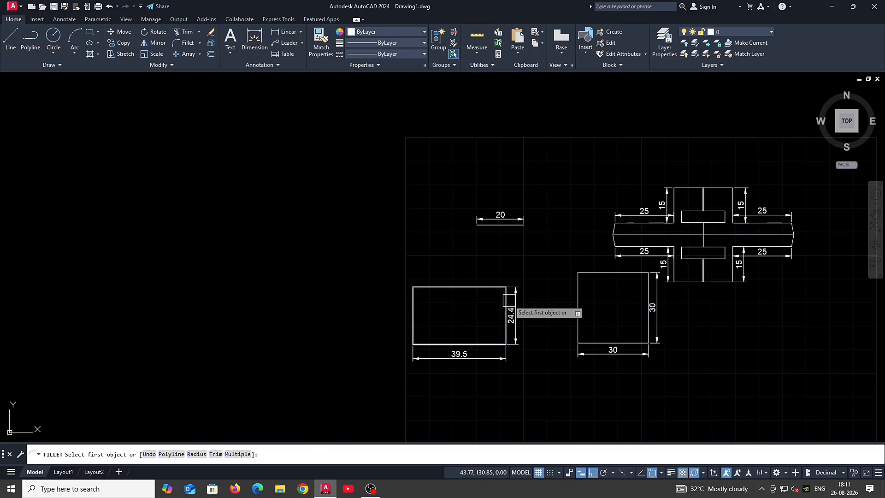
{"action": "key", "text": "Escape"}
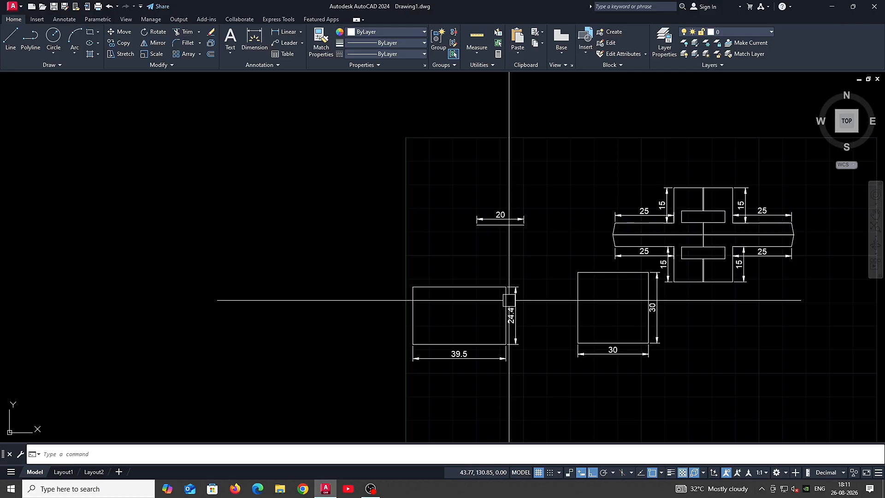
{"action": "key", "text": "Return"}
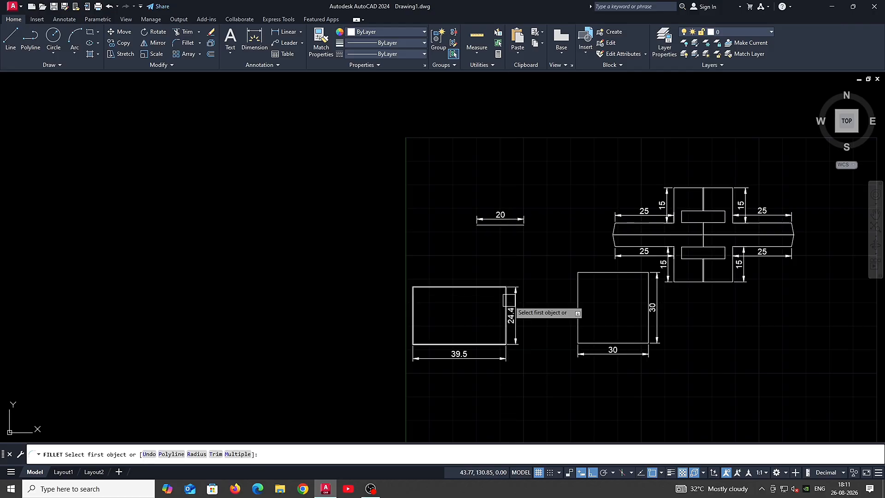
{"action": "key", "text": "Return"}
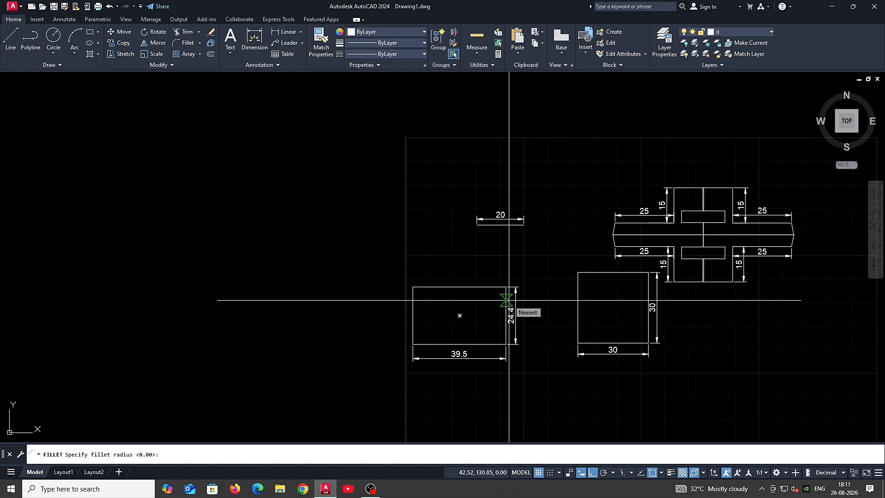
{"action": "type", "text": "1"}
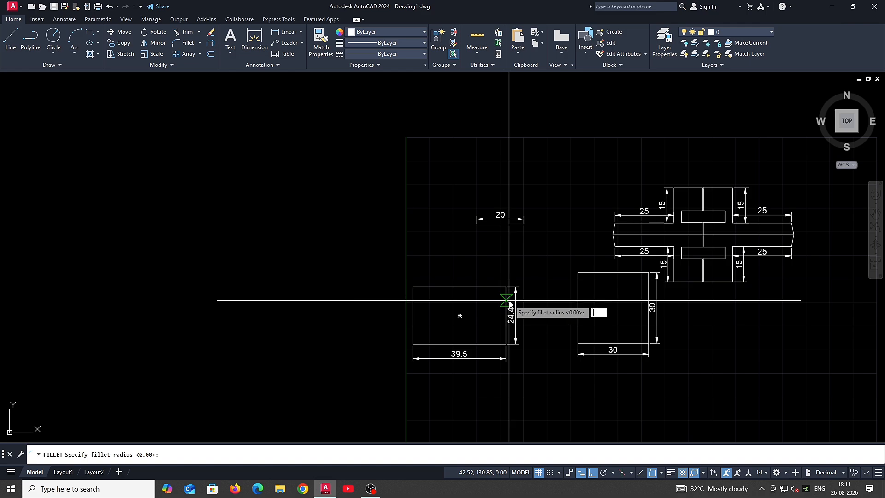
{"action": "key", "text": "Return"}
{"action": "scroll", "coordinate": [467, 300], "scroll_direction": "up", "scroll_amount": 2}
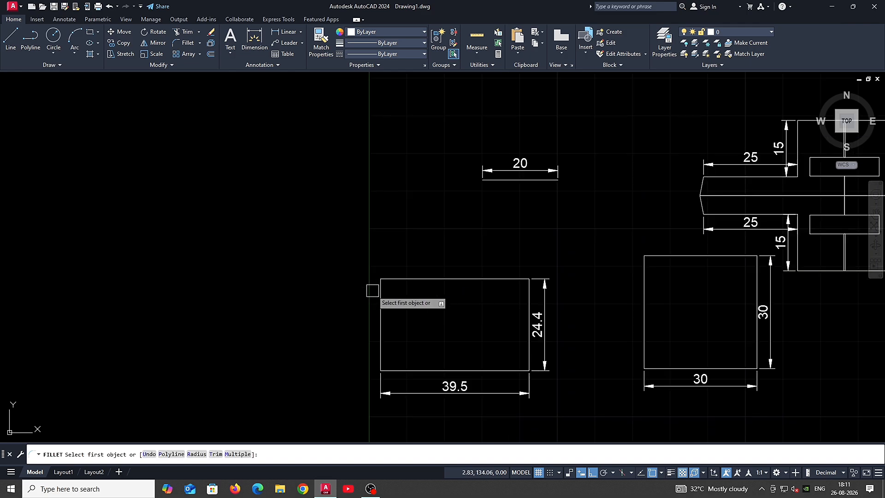
{"action": "left_click", "coordinate": [387, 291]}
{"action": "left_click", "coordinate": [409, 281]}
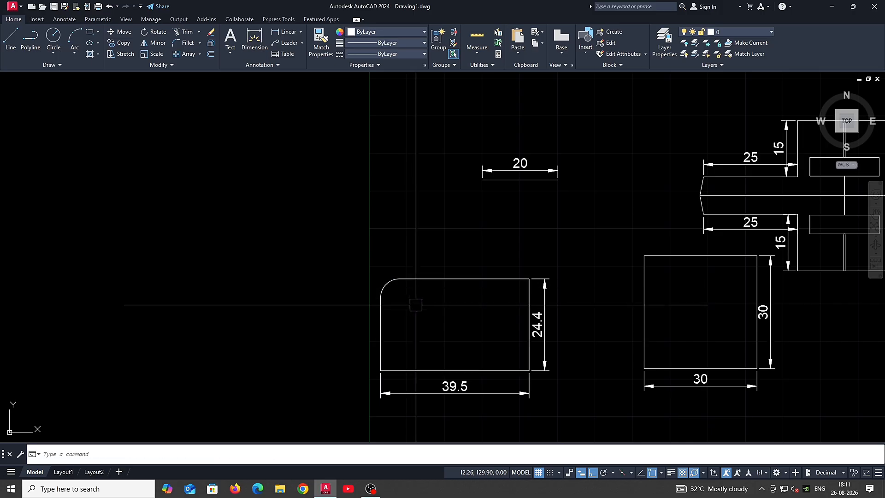
- Fillet the rectangle's upper-right and lower-left corners with the same radius and end the command
{"action": "key", "text": "Return"}
{"action": "left_click", "coordinate": [469, 281]}
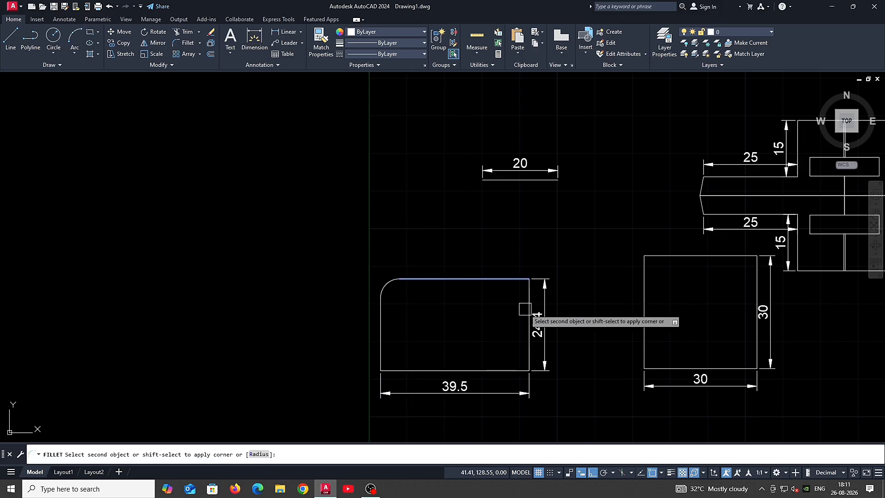
{"action": "left_click", "coordinate": [528, 312]}
{"action": "scroll", "coordinate": [479, 373], "scroll_direction": "up", "scroll_amount": 2}
{"action": "key", "text": "Return"}
{"action": "left_click", "coordinate": [369, 368]}
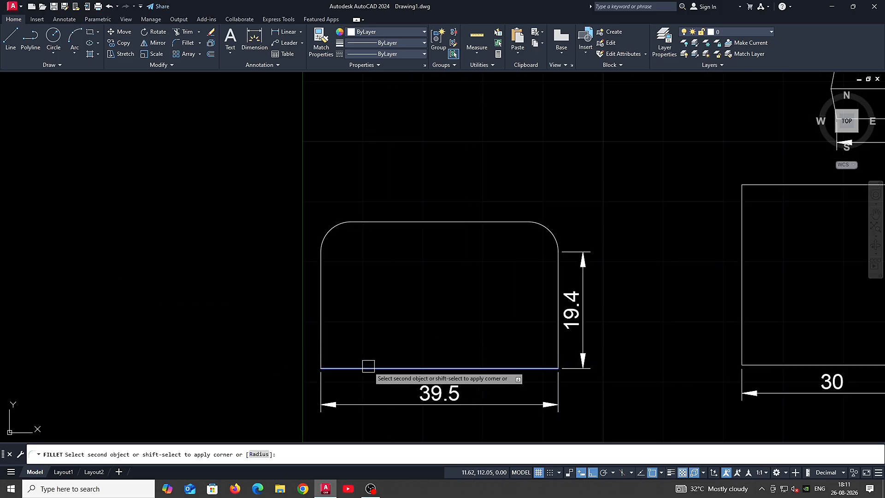
{"action": "left_click", "coordinate": [326, 334]}
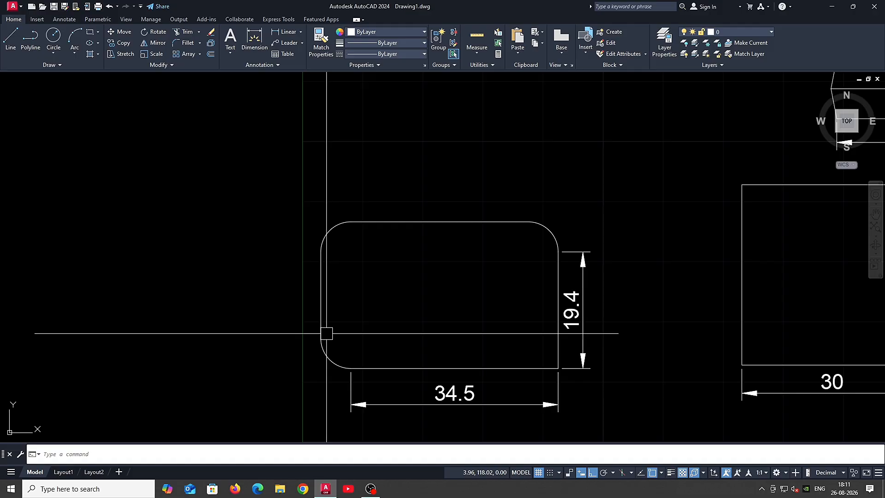
{"action": "key", "text": "Return"}
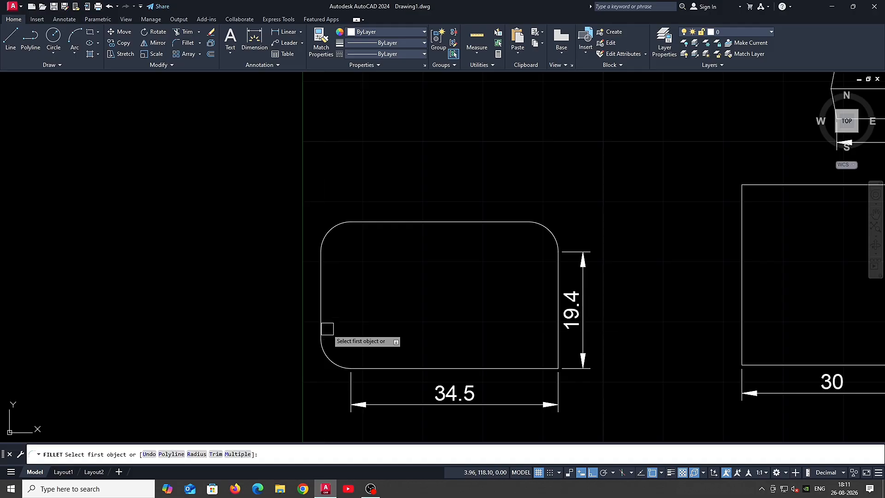
{"action": "key", "text": "Escape"}
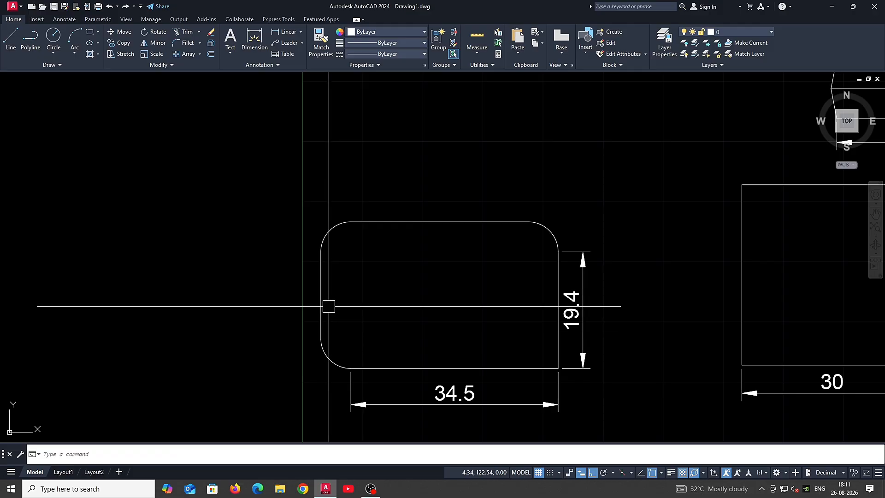
- Undo the rectangle's corner fillets and the earlier construction-line edits, back to before the construction lines were drawn
{"action": "key", "text": "ctrl+z"}
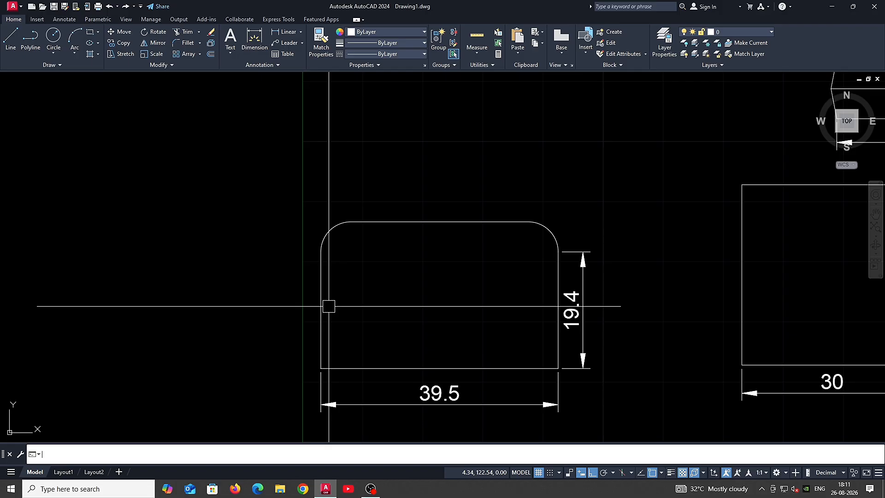
{"action": "key", "text": "ctrl+z"}
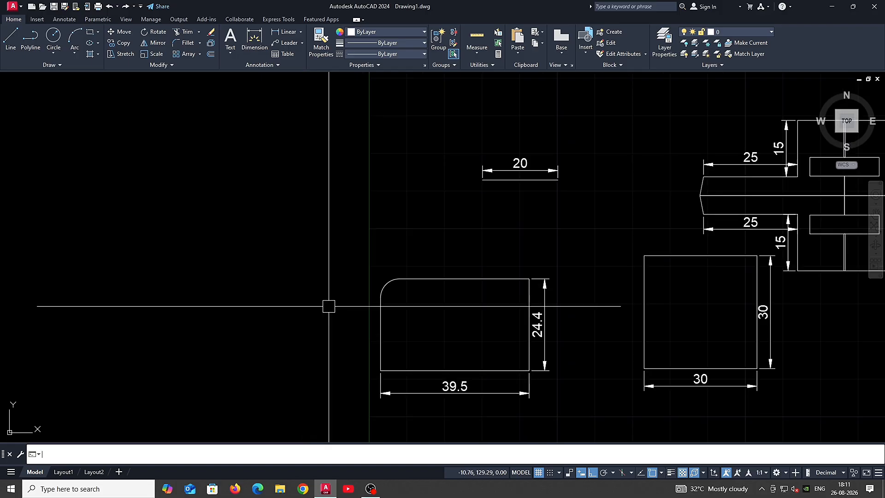
{"action": "key", "text": "ctrl+z"}
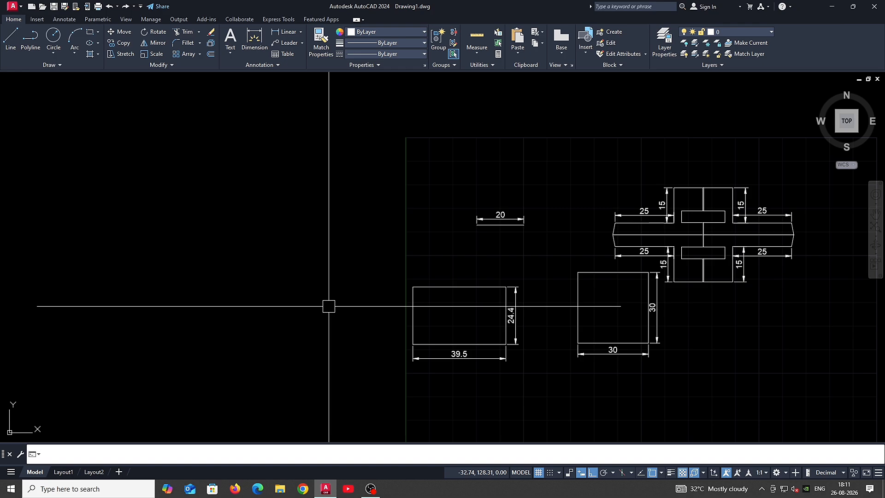
{"action": "key", "text": "ctrl+z"}
{"action": "key", "text": "ctrl+z"}
{"action": "key", "text": "ctrl+z"}
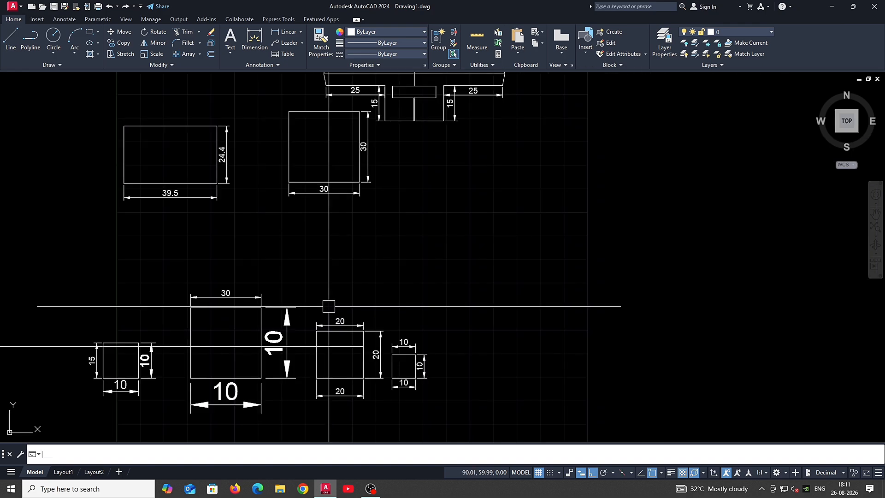
{"action": "key", "text": "ctrl+z"}
{"action": "key", "text": "ctrl+z"}
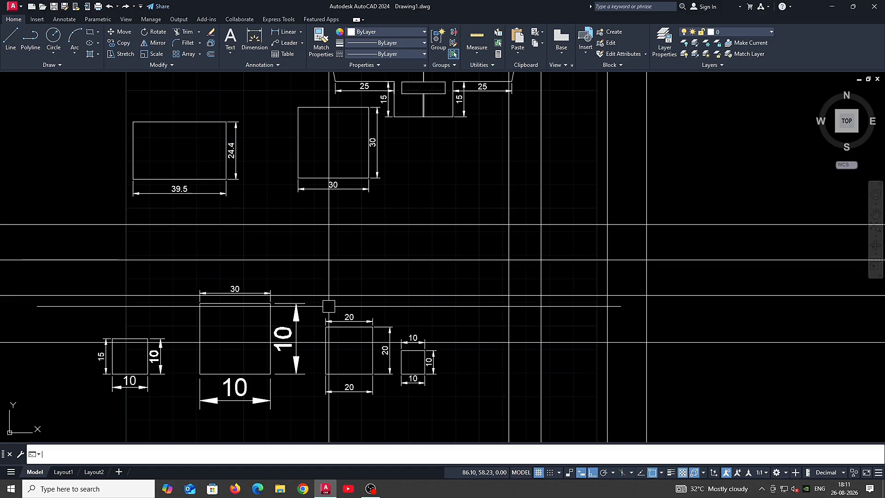
{"action": "key", "text": "ctrl+z"}
{"action": "key", "text": "ctrl+z"}
{"action": "key", "text": "ctrl+z"}
{"action": "key", "text": "ctrl+z"}
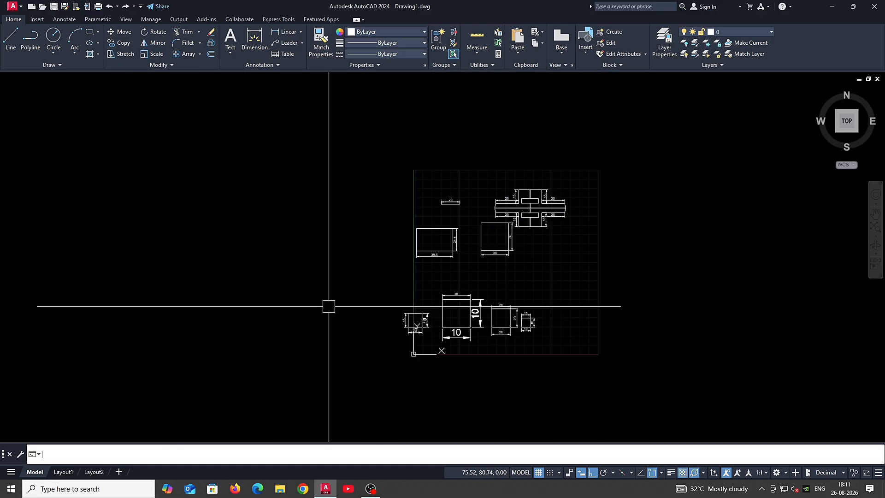
- Fillet the upper-left corner of the 39.5 by 24.4 rectangle with a radius of 10
{"action": "scroll", "coordinate": [434, 240], "scroll_direction": "up", "scroll_amount": 8}
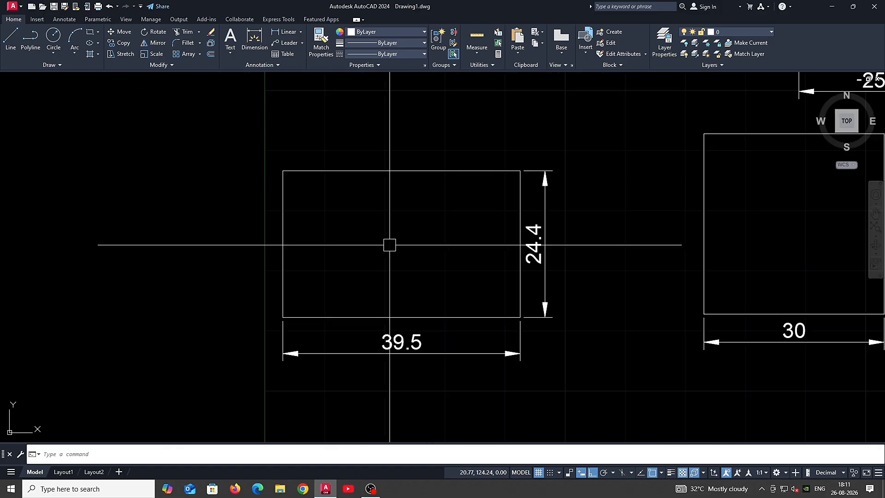
{"action": "middle_click_drag", "start_coordinate": [390, 245], "coordinate": [412, 291]}
{"action": "type", "text": "F"}
{"action": "key", "text": "Return"}
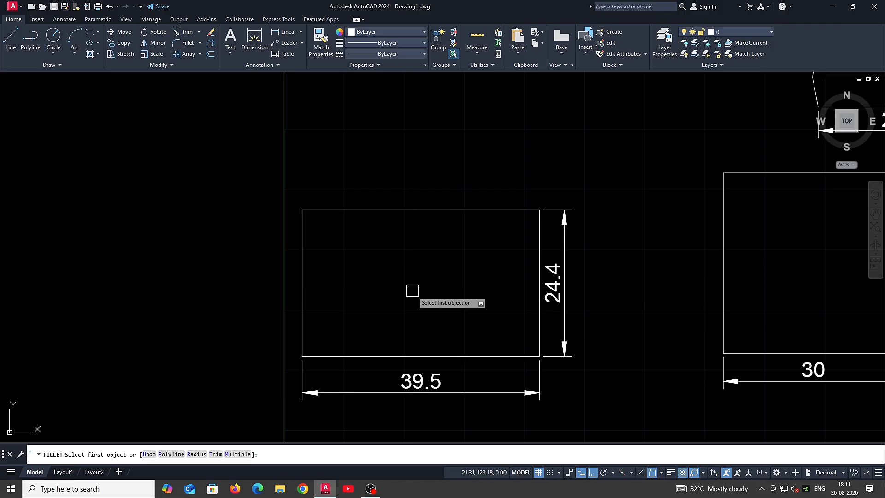
{"action": "key", "text": "Return"}
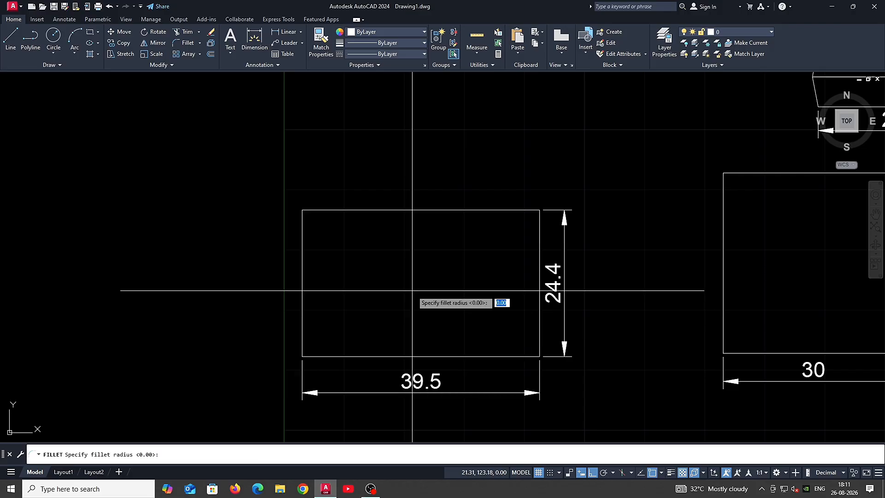
{"action": "type", "text": "10"}
{"action": "key", "text": "Return"}
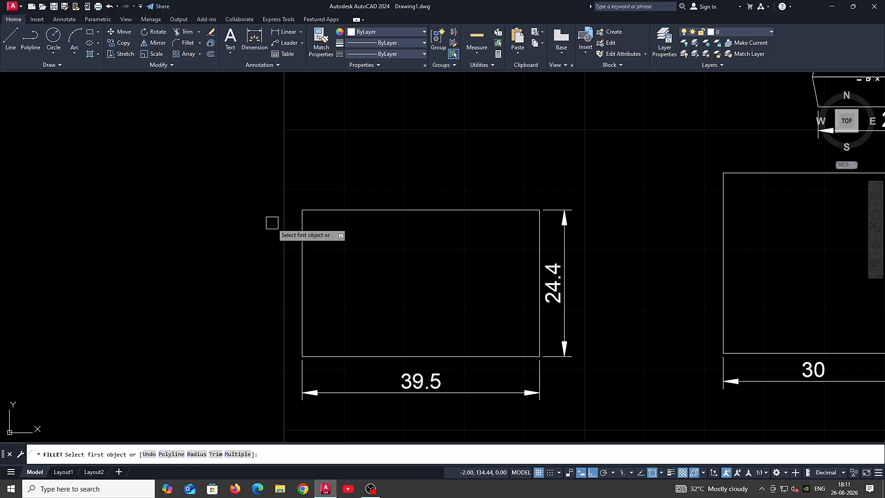
{"action": "left_click", "coordinate": [335, 216]}
{"action": "left_click", "coordinate": [303, 241]}
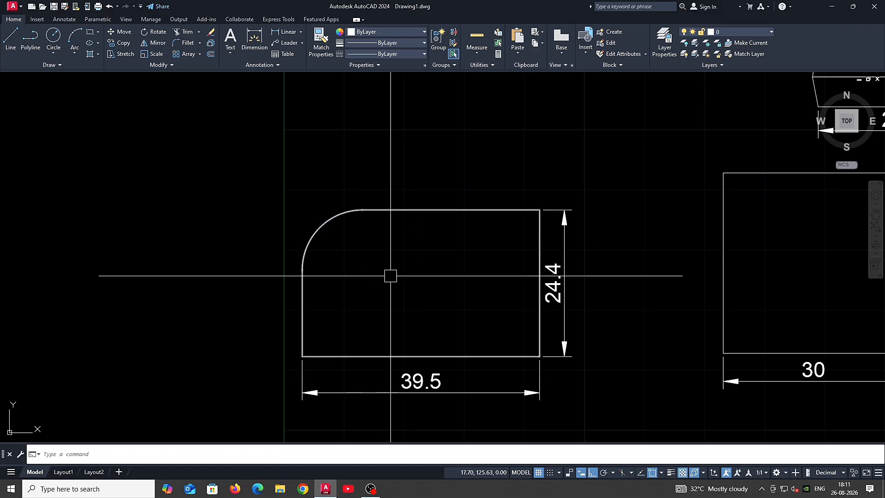
- Fillet the rectangle's upper-right, lower-left and lower-right corners with the same radius of 10
{"action": "key", "text": "Return"}
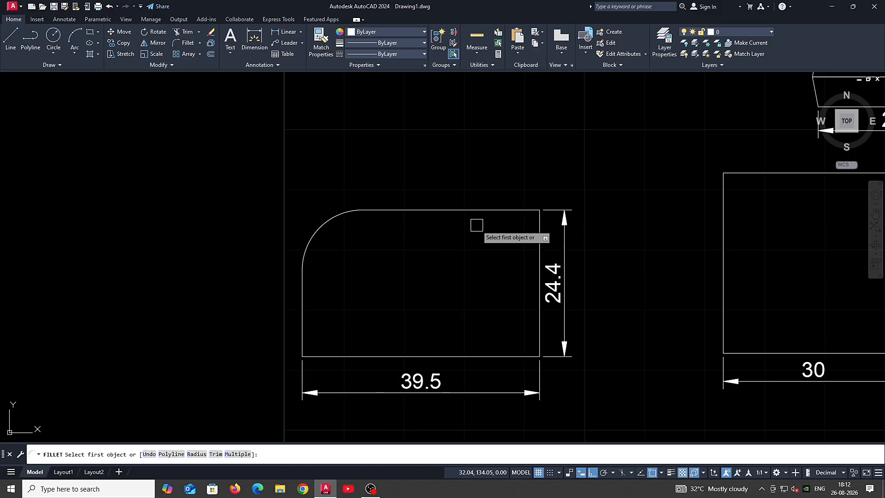
{"action": "left_click", "coordinate": [487, 213]}
{"action": "left_click", "coordinate": [540, 254]}
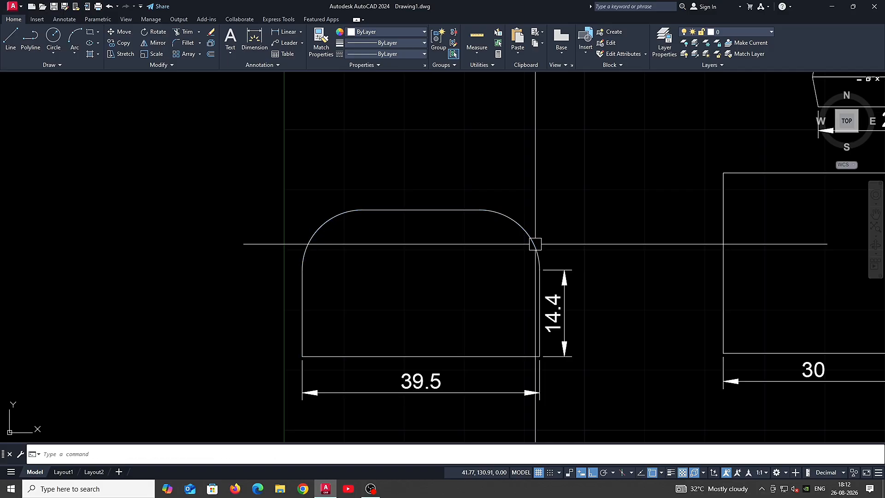
{"action": "key", "text": "Return"}
{"action": "left_click", "coordinate": [300, 320]}
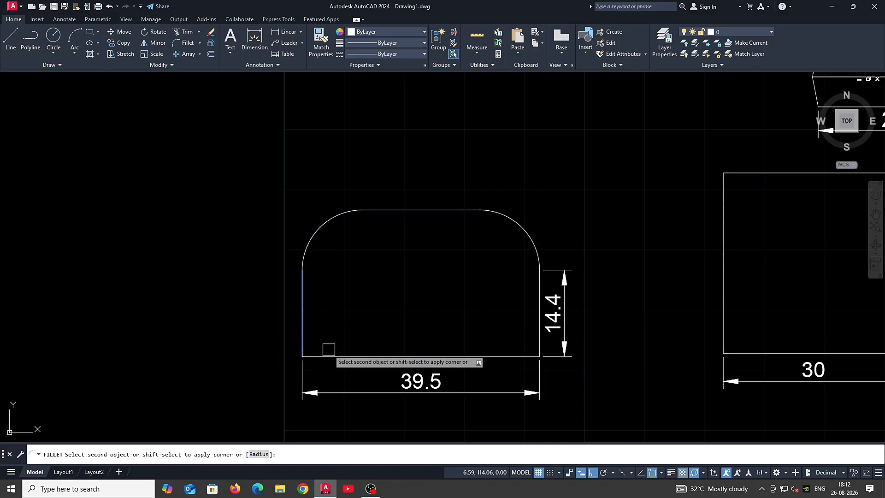
{"action": "left_click", "coordinate": [353, 356]}
{"action": "key", "text": "Return"}
{"action": "left_click", "coordinate": [452, 353]}
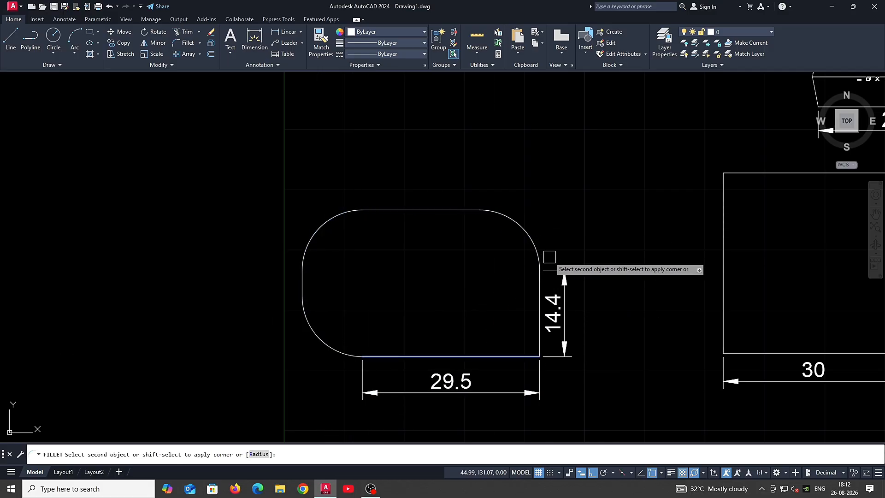
{"action": "left_click", "coordinate": [538, 289]}
{"action": "scroll", "coordinate": [513, 283], "scroll_direction": "down", "scroll_amount": 2}
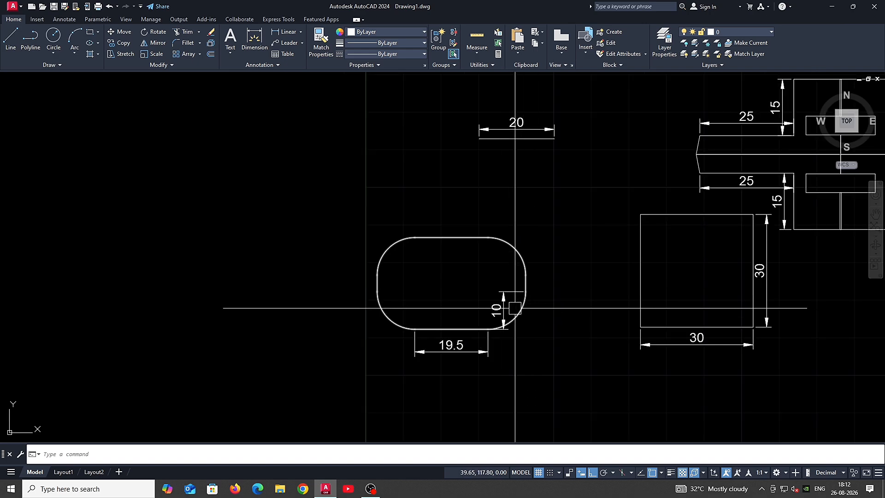
- Undo all four radius-10 corner fillets on the rectangle
{"action": "left_click", "coordinate": [509, 312]}
{"action": "middle_click_drag", "start_coordinate": [573, 321], "coordinate": [535, 321]}
{"action": "key", "text": "ctrl+z"}
{"action": "key", "text": "ctrl+z"}
{"action": "key", "text": "ctrl+z"}
{"action": "key", "text": "ctrl+z"}
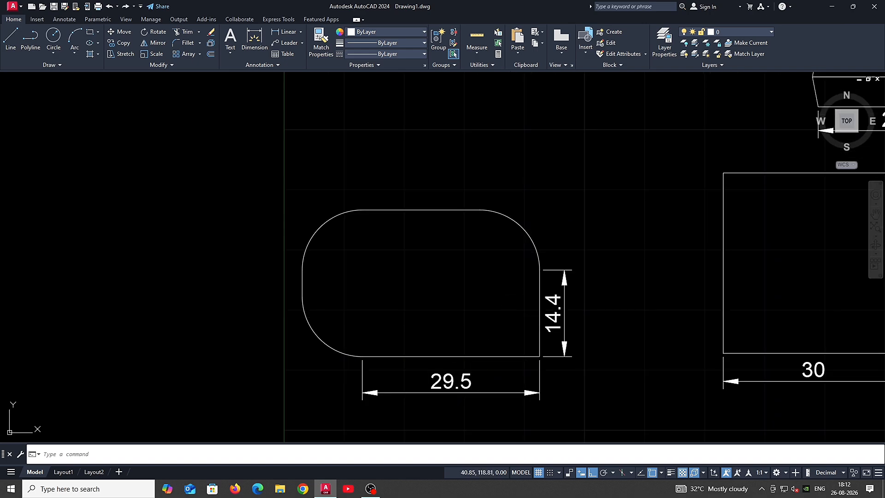
- Fillet the upper-left corner of the 30 by 30 square beside the rectangle with a radius of 6
{"action": "scroll", "coordinate": [425, 209], "scroll_direction": "up", "scroll_amount": 8}
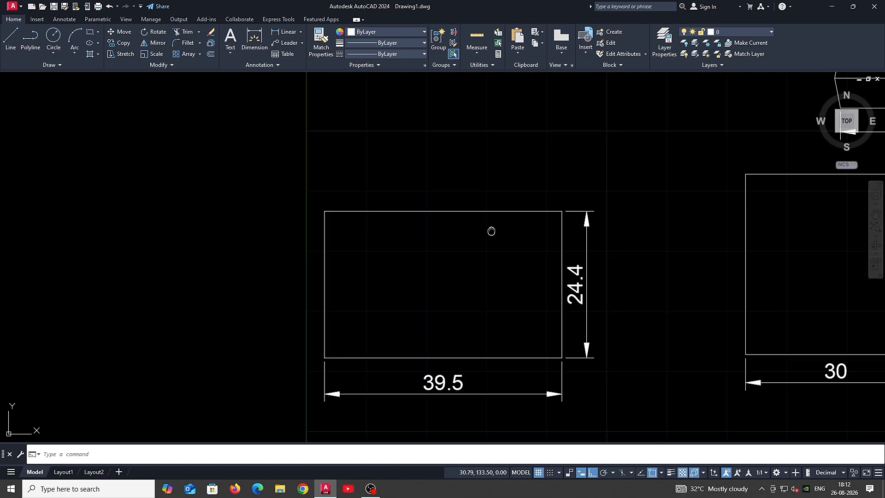
{"action": "type", "text": "F"}
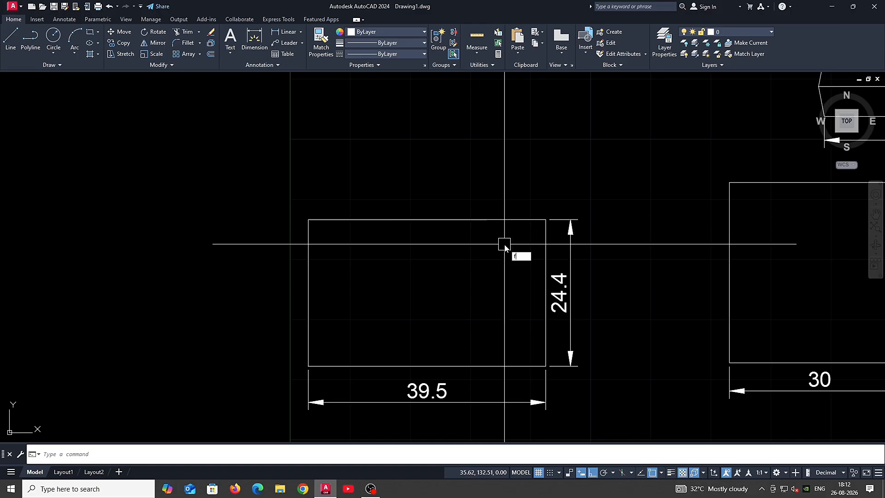
{"action": "key", "text": "Return"}
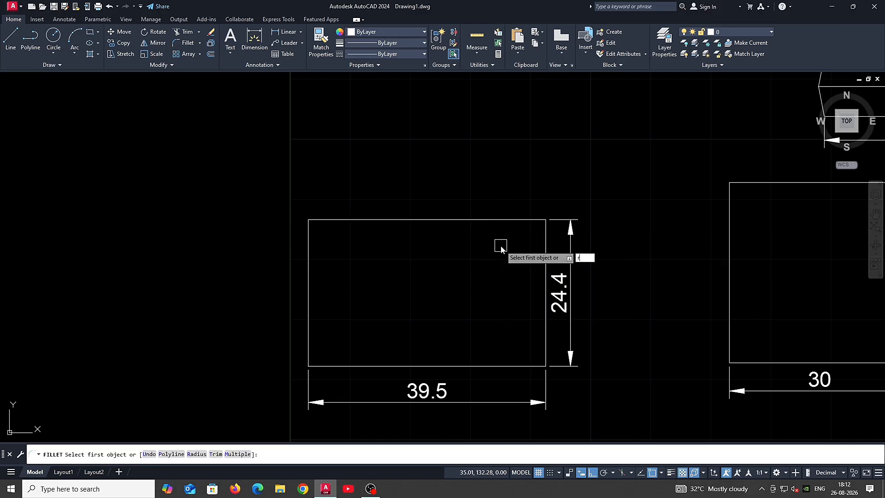
{"action": "type", "text": "r"}
{"action": "key", "text": "Return"}
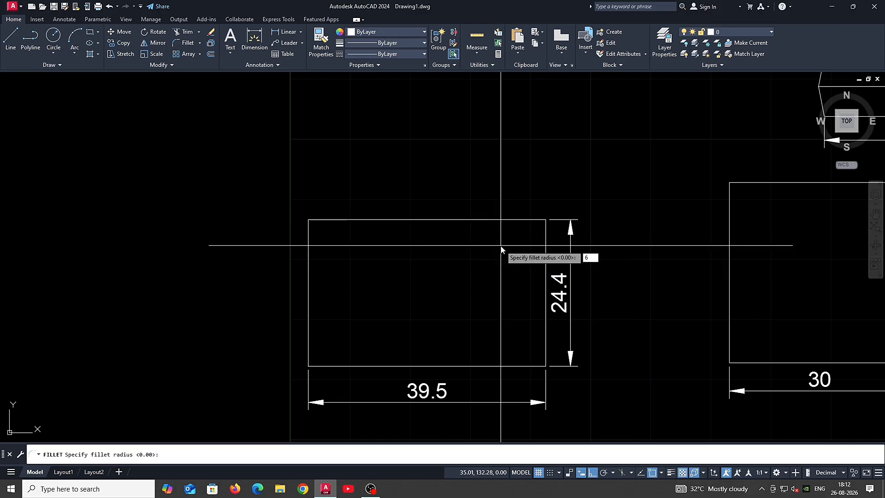
{"action": "type", "text": "6"}
{"action": "key", "text": "Return"}
{"action": "middle_click_drag", "start_coordinate": [662, 270], "coordinate": [510, 271]}
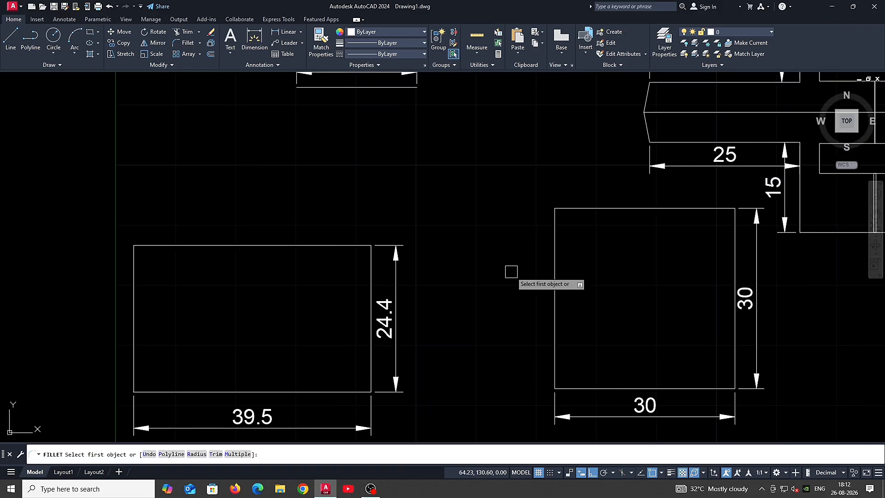
{"action": "left_click", "coordinate": [557, 257]}
{"action": "left_click", "coordinate": [596, 209]}
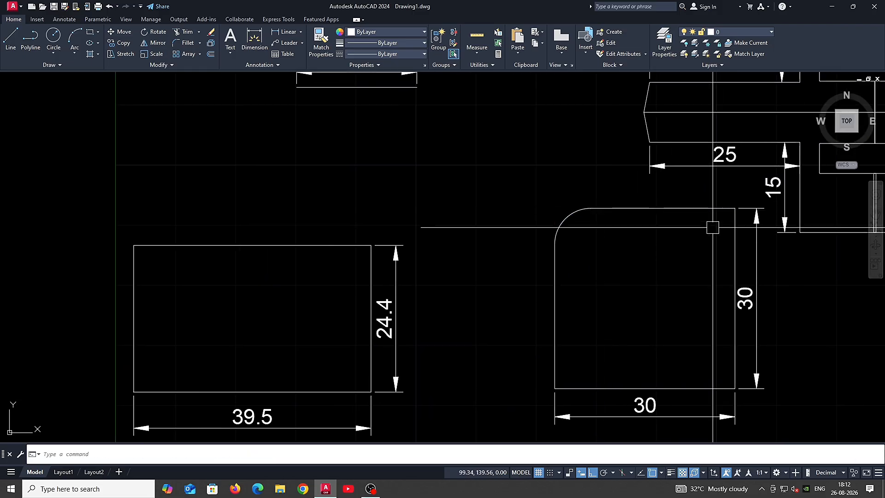
- Fillet the square's upper-right, lower-left and lower-right corners with the same radius of 6
{"action": "key", "text": "Return"}
{"action": "left_click", "coordinate": [713, 209]}
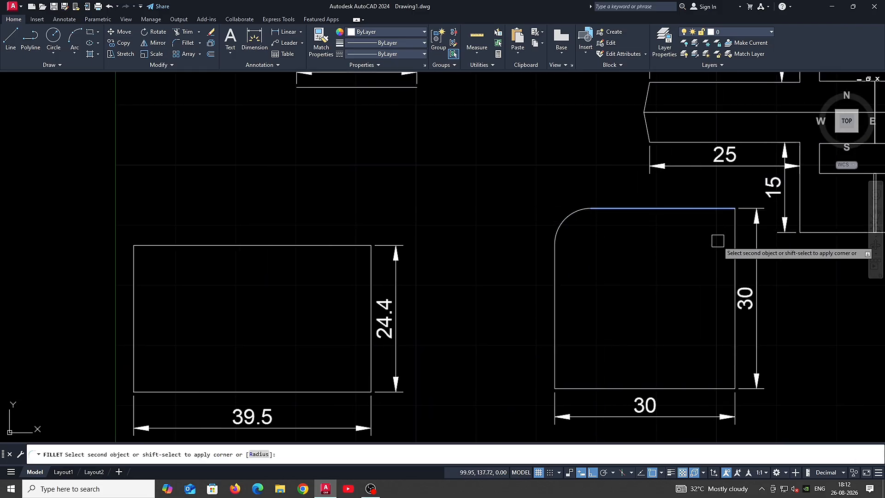
{"action": "left_click", "coordinate": [736, 257]}
{"action": "key", "text": "Return"}
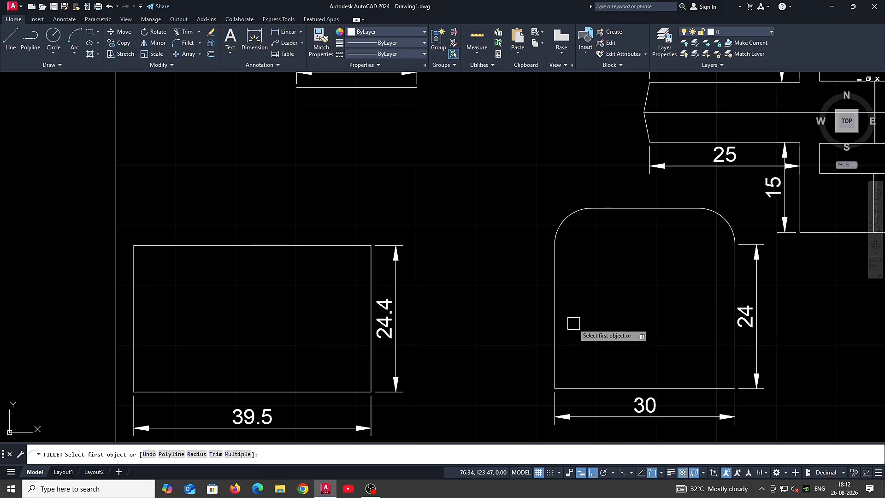
{"action": "left_click", "coordinate": [557, 313]}
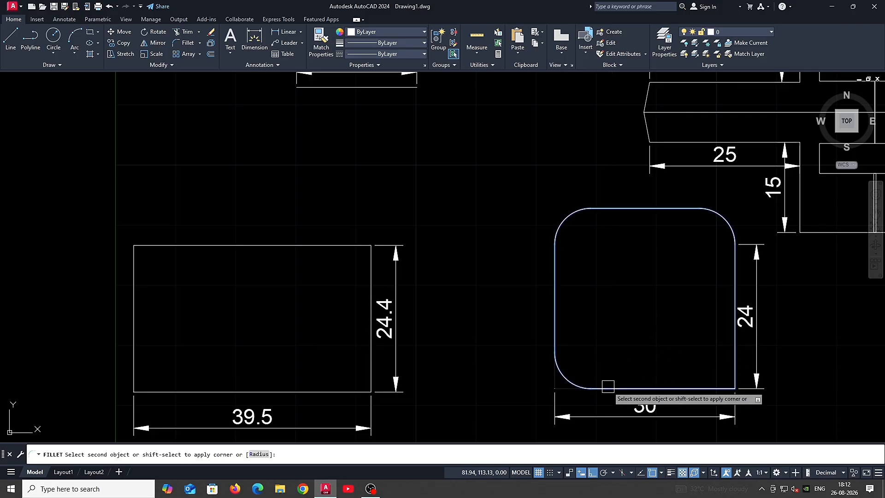
{"action": "left_click", "coordinate": [618, 384]}
{"action": "key", "text": "Return"}
{"action": "left_click", "coordinate": [692, 387]}
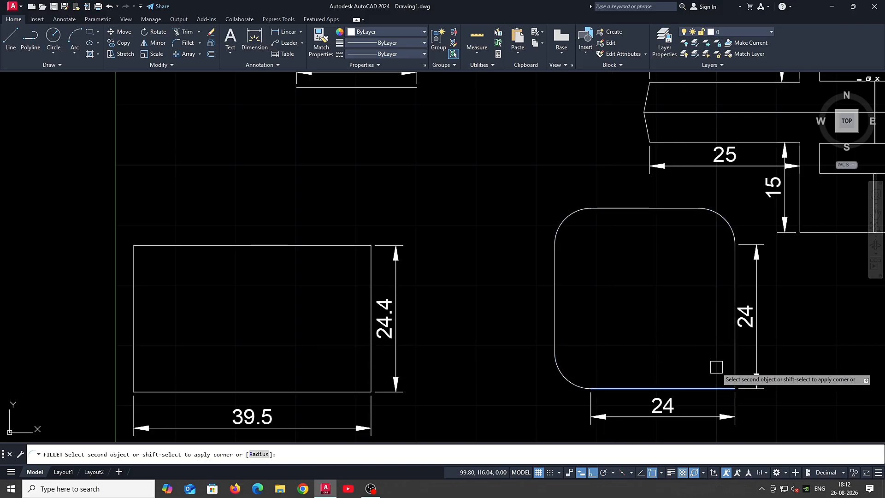
{"action": "left_click", "coordinate": [732, 360]}
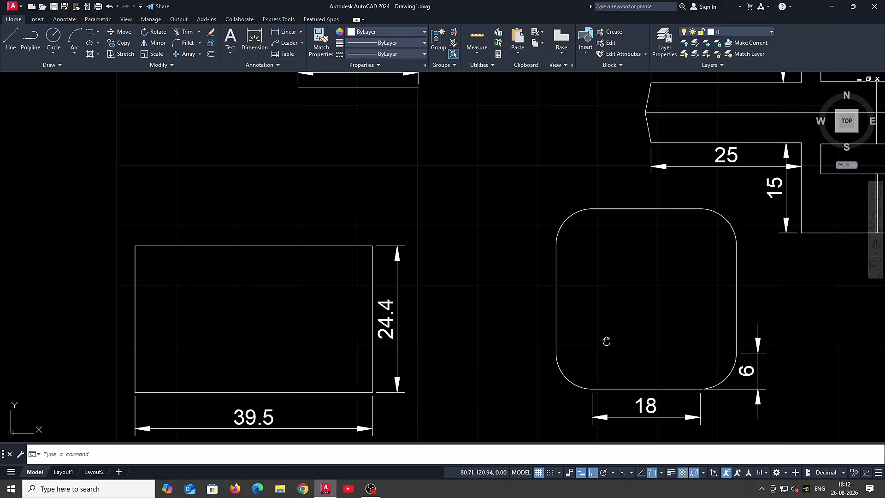
- Undo all four radius-6 corner fillets on the square
{"action": "middle_click_drag", "start_coordinate": [592, 336], "coordinate": [608, 343]}
{"action": "key", "text": "ctrl+z"}
{"action": "key", "text": "ctrl+z"}
{"action": "key", "text": "ctrl+z"}
{"action": "key", "text": "ctrl+z"}
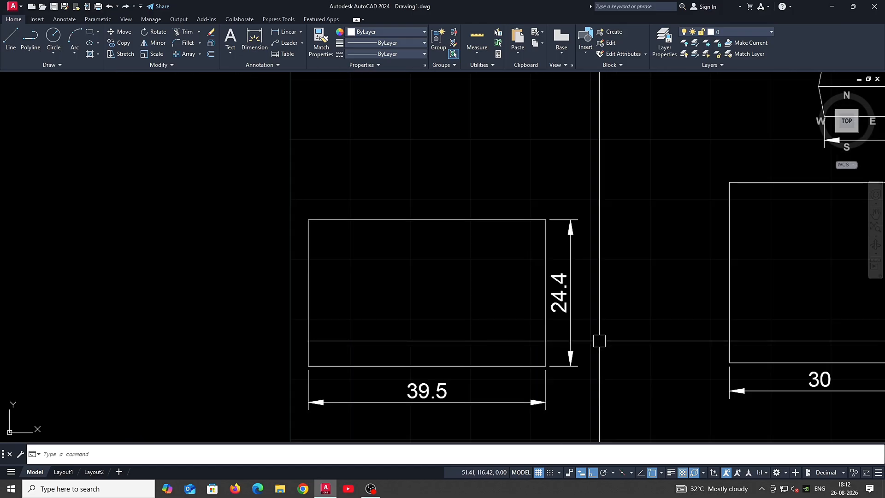
{"action": "key", "text": "ctrl+z"}
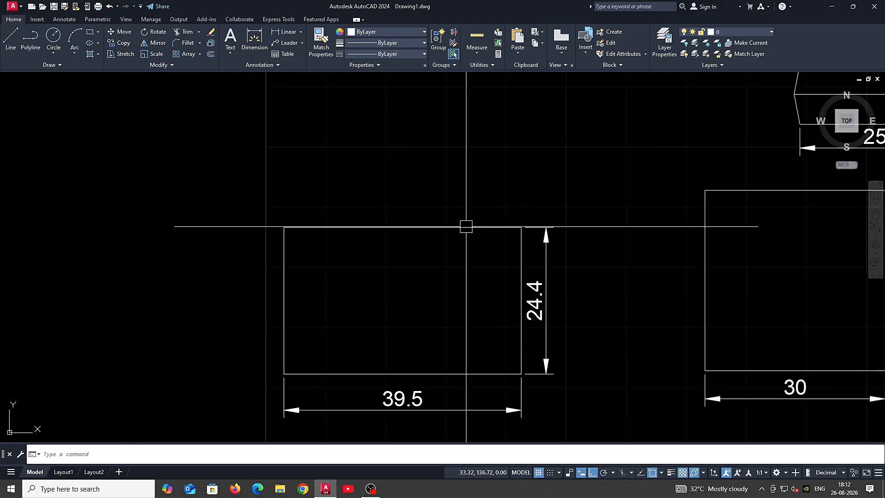
{"action": "left_click", "coordinate": [200, 43]}
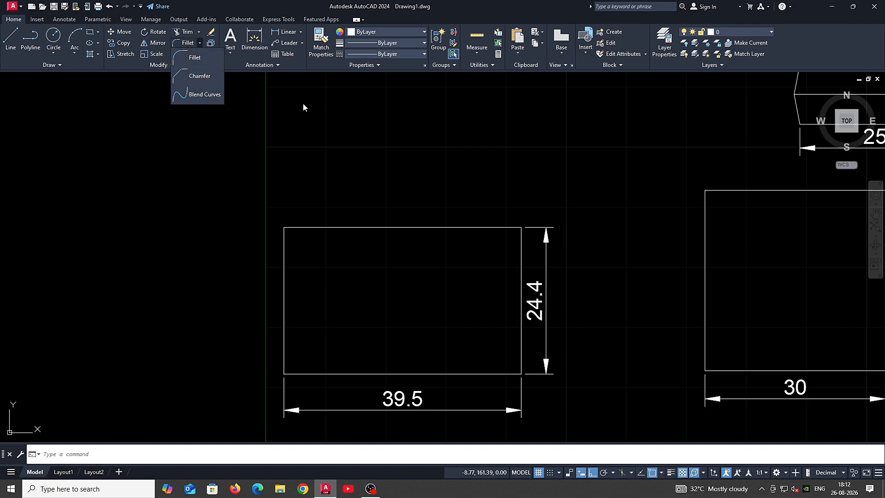
{"action": "middle_click_drag", "start_coordinate": [556, 229], "coordinate": [495, 237]}
{"action": "type", "text": "Xh"}
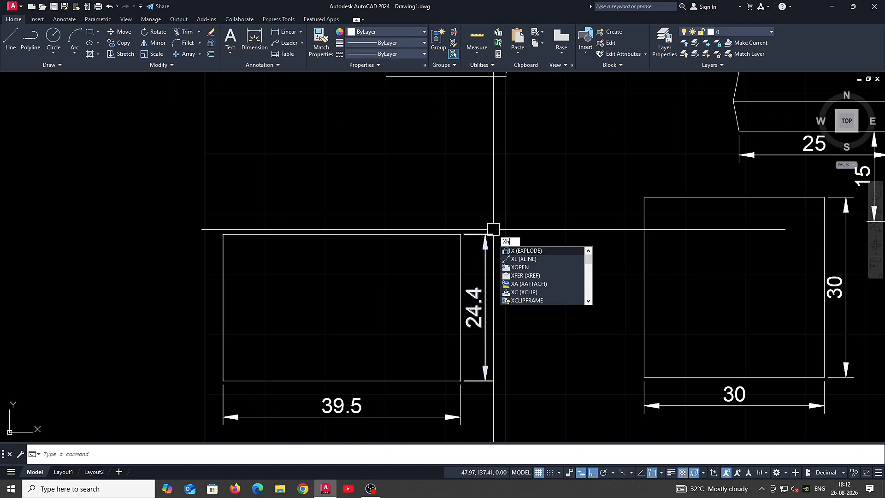
{"action": "key", "text": "BackSpace"}
{"action": "key", "text": "BackSpace"}
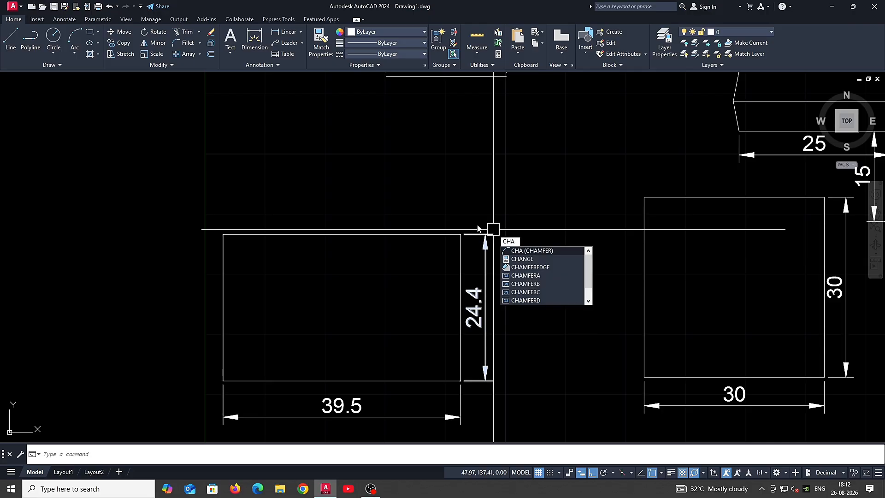
{"action": "key", "text": "Return"}
{"action": "key", "text": "Escape"}
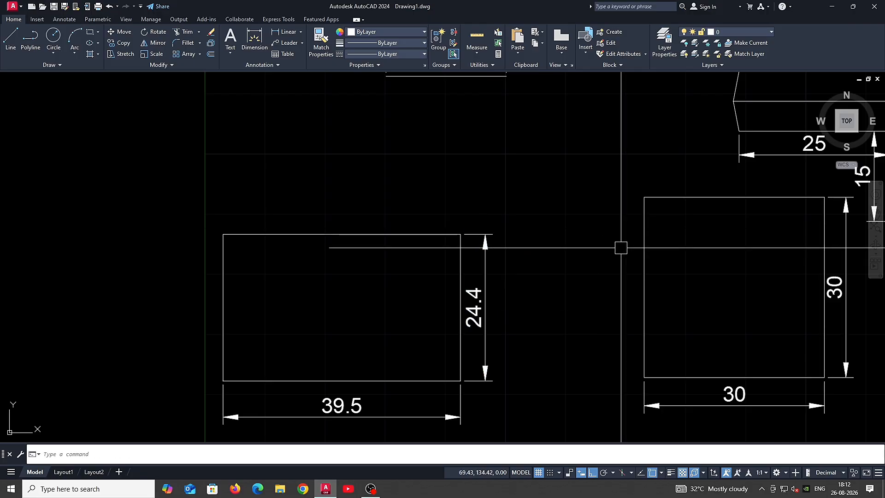
- Try to chamfer the square's upper-left corner between its left and top edges without setting any chamfer distances
{"action": "type", "text": "xcha"}
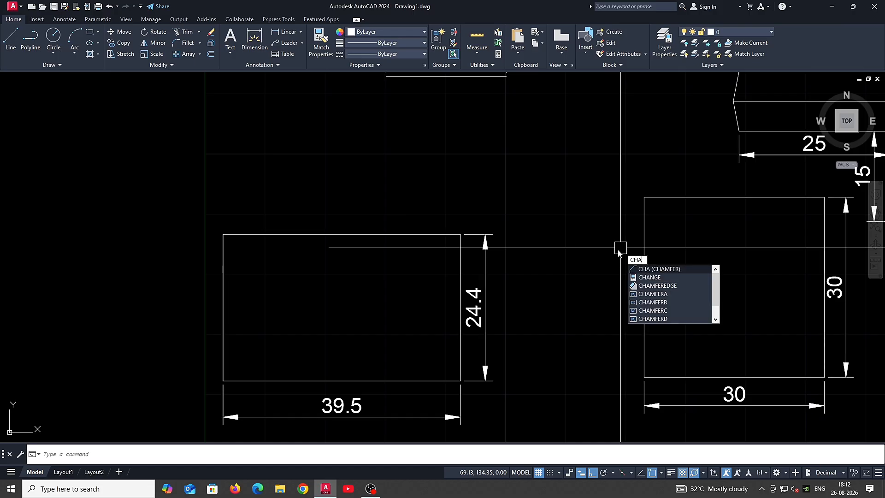
{"action": "key", "text": "Return"}
{"action": "left_click", "coordinate": [644, 248]}
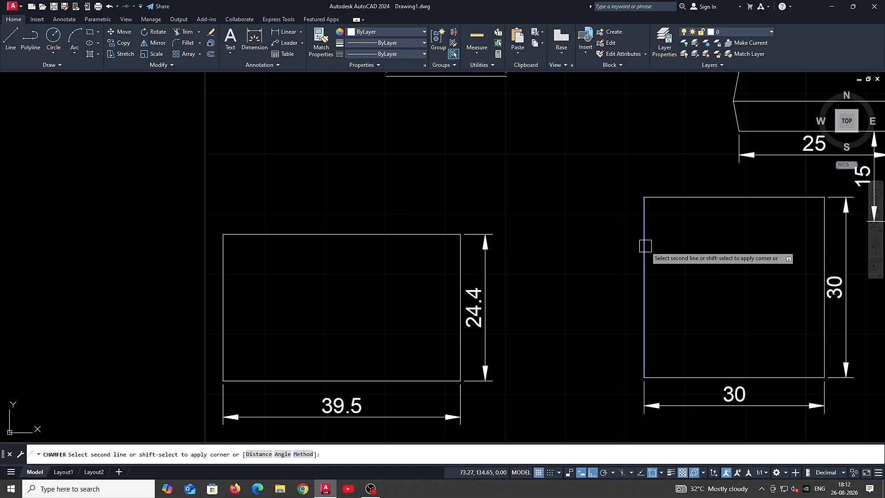
{"action": "left_click", "coordinate": [688, 198]}
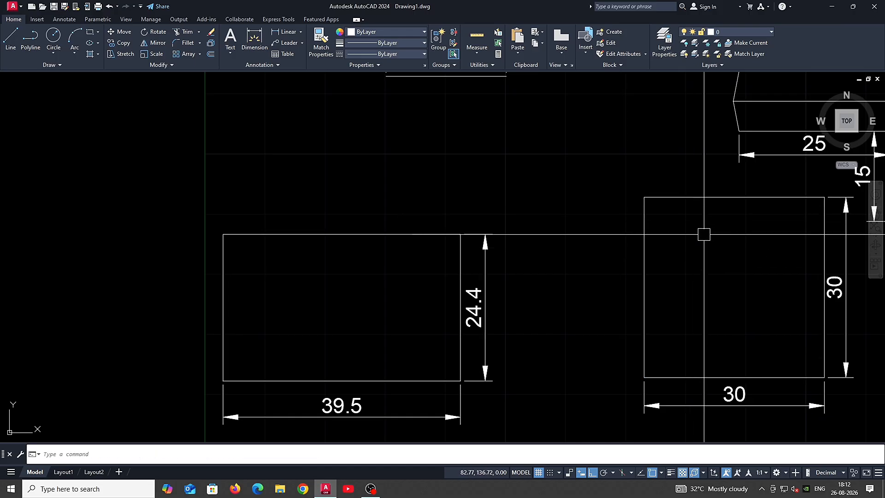
- Chamfer the upper-left corner of the 30 by 30 square with both distances set to 5
{"action": "middle_click_drag", "start_coordinate": [708, 269], "coordinate": [699, 282]}
{"action": "type", "text": "ch"}
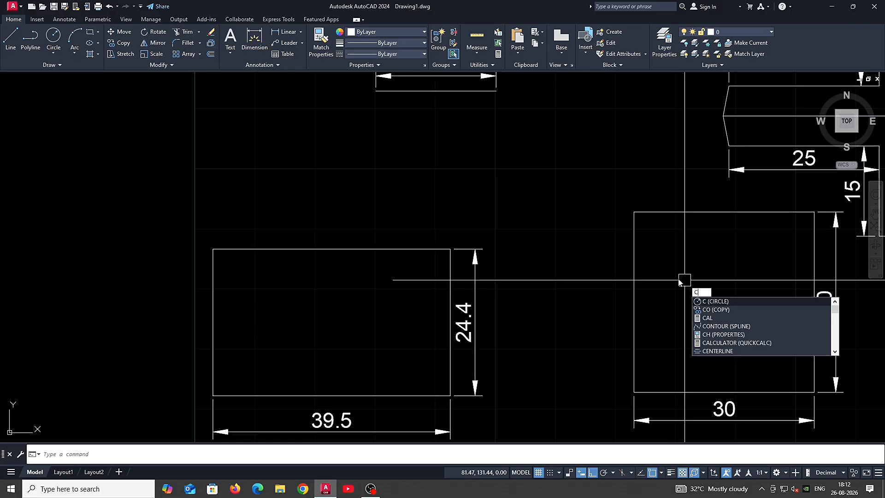
{"action": "type", "text": "a"}
{"action": "key", "text": "Return"}
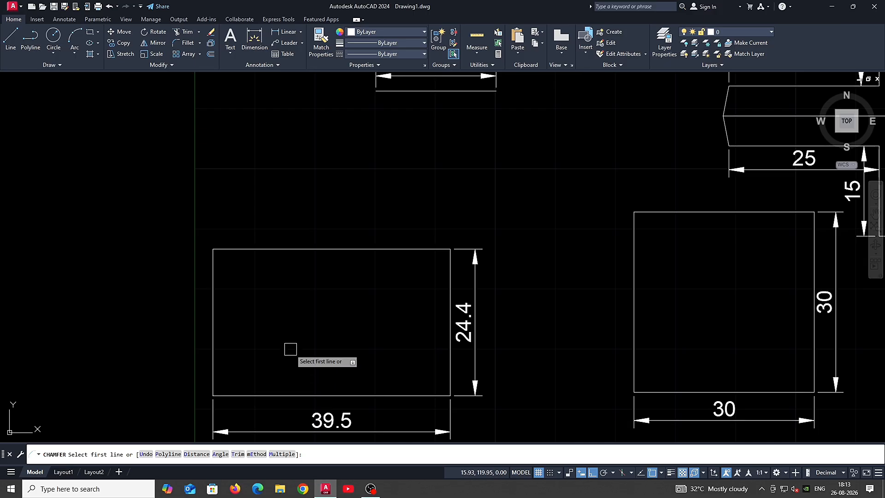
{"action": "type", "text": "d"}
{"action": "key", "text": "Return"}
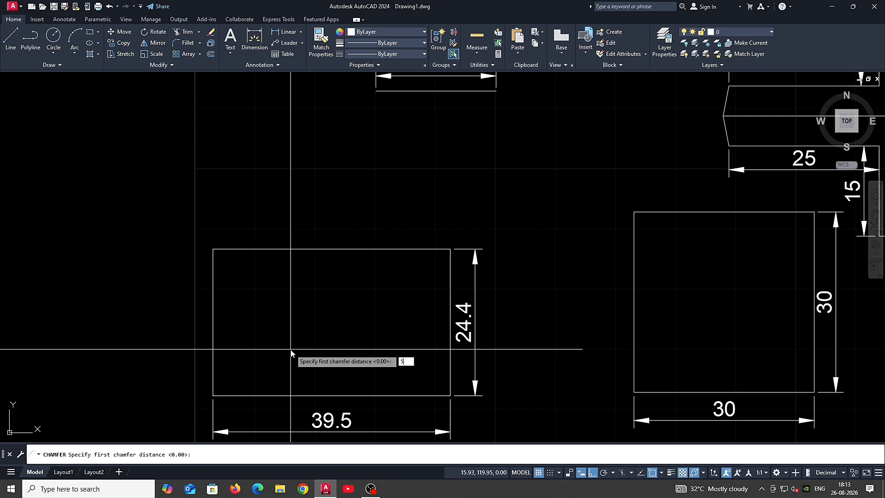
{"action": "key", "text": "Return"}
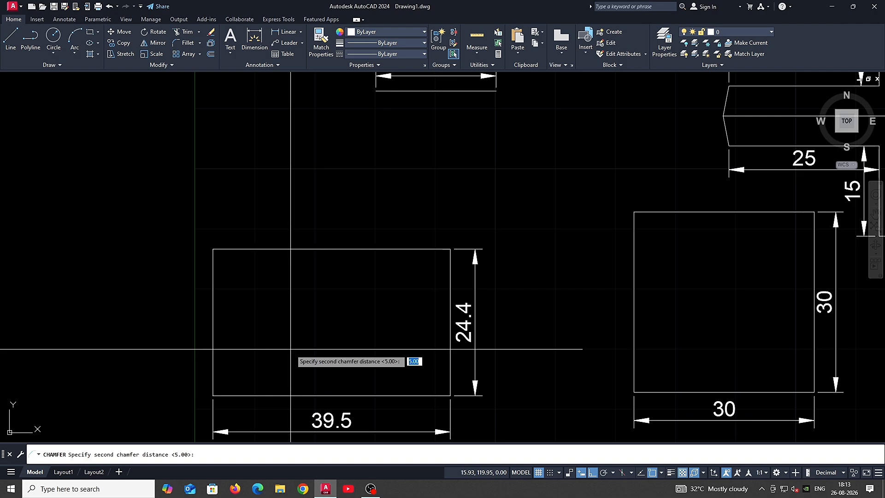
{"action": "key", "text": "Return"}
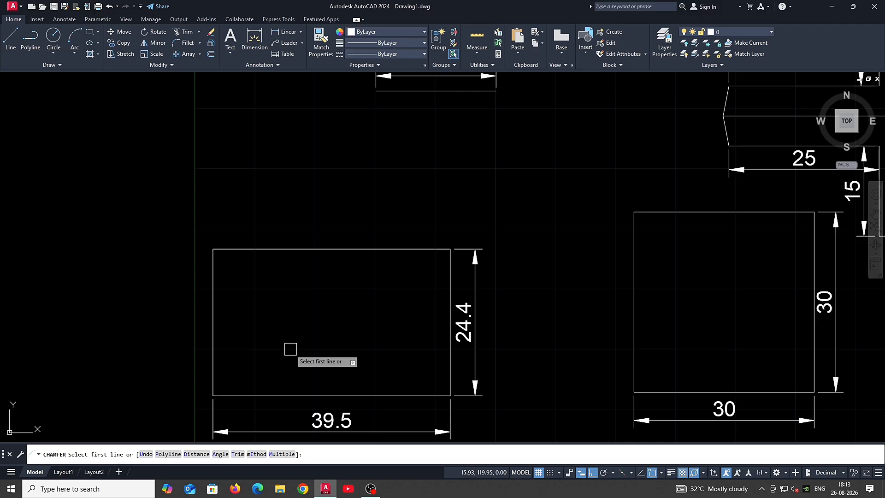
{"action": "left_click", "coordinate": [683, 214]}
{"action": "left_click", "coordinate": [635, 266]}
- Chamfer the square's upper-right, lower-right and lower-left corners with the same distances of 5
{"action": "scroll", "coordinate": [567, 274], "scroll_direction": "up", "scroll_amount": 5}
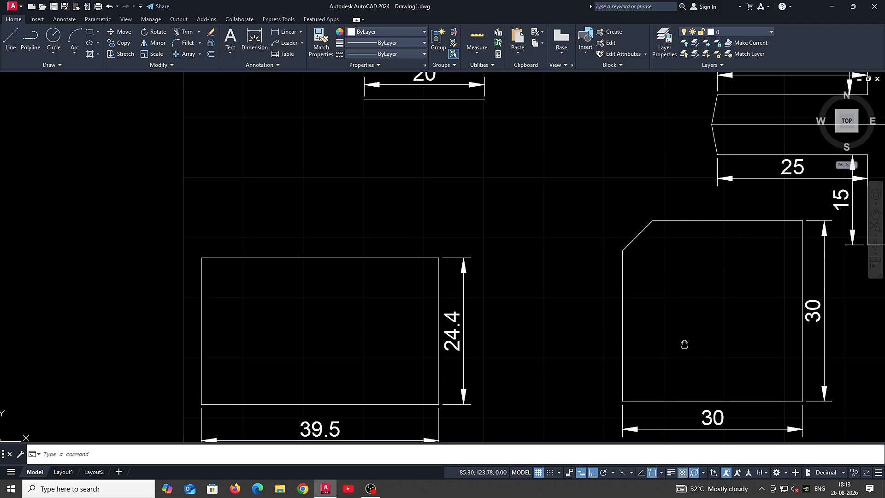
{"action": "middle_click_drag", "start_coordinate": [591, 333], "coordinate": [593, 290]}
{"action": "key", "text": "Return"}
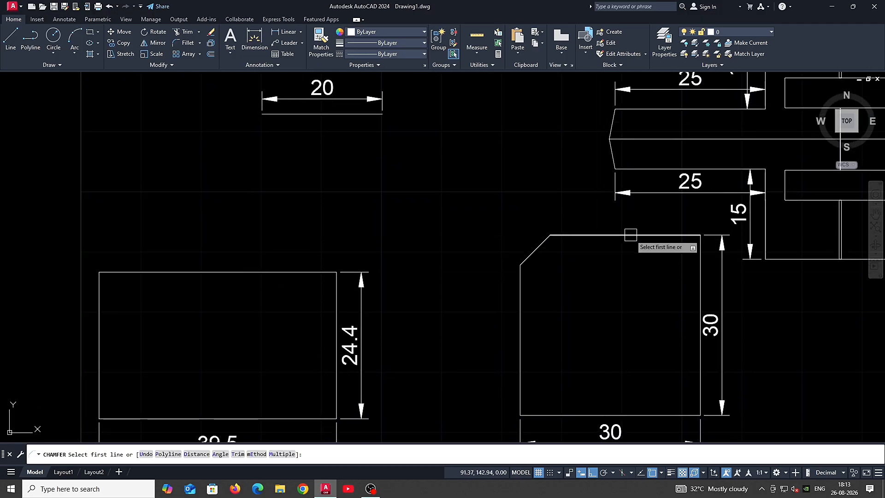
{"action": "left_click", "coordinate": [632, 234]}
{"action": "key", "text": "Return"}
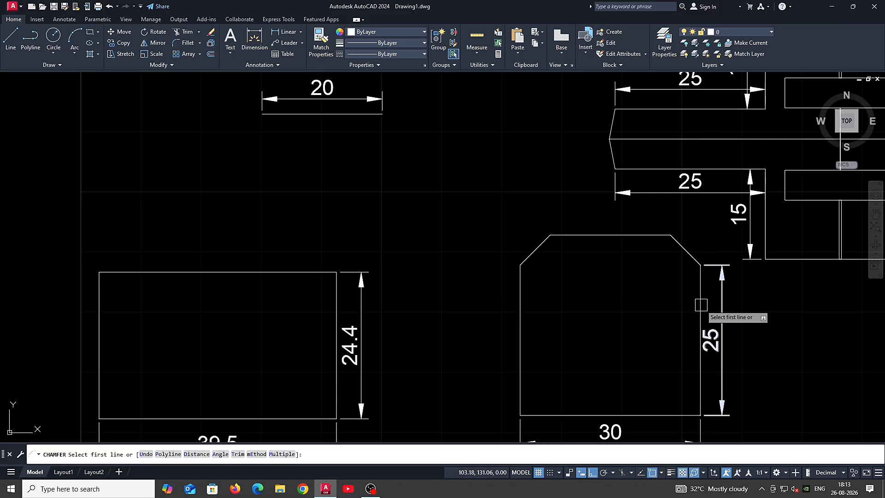
{"action": "left_click", "coordinate": [701, 306]}
{"action": "left_click", "coordinate": [634, 417]}
{"action": "key", "text": "Return"}
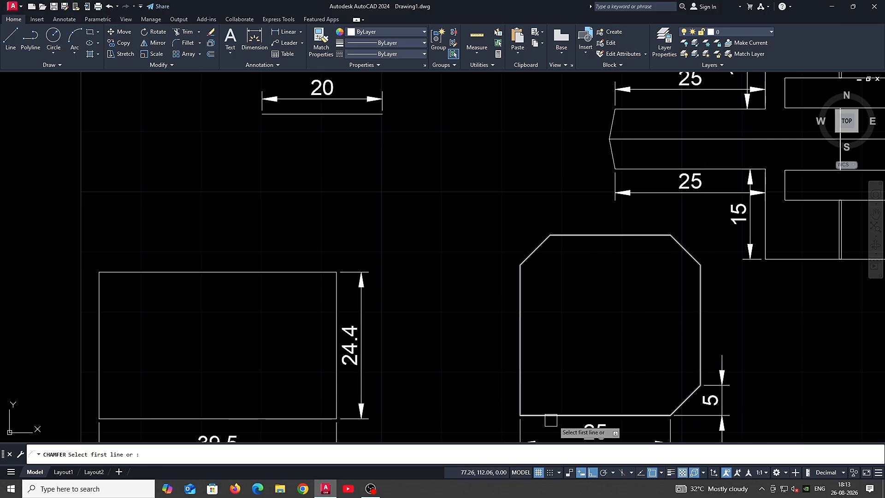
{"action": "left_click", "coordinate": [546, 416]}
{"action": "left_click", "coordinate": [520, 374]}
- Undo all four 5 by 5 corner chamfers on the square
{"action": "middle_click_drag", "start_coordinate": [635, 345], "coordinate": [611, 274]}
{"action": "key", "text": "ctrl+z"}
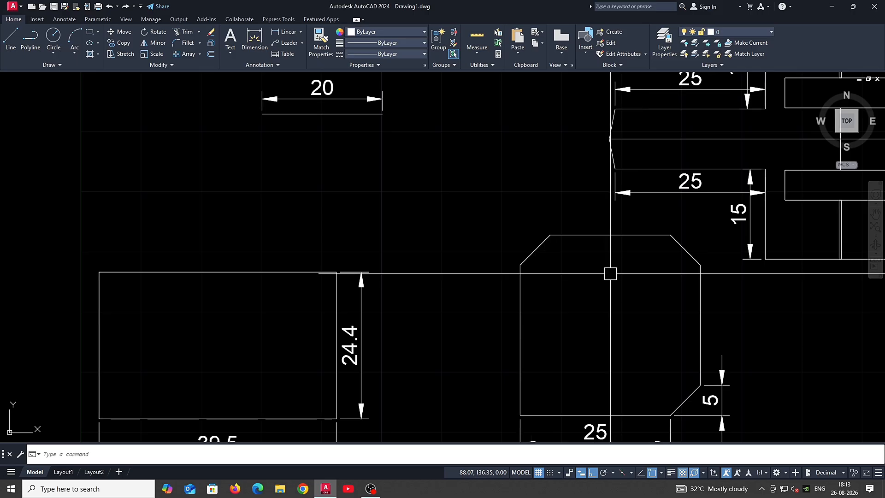
{"action": "key", "text": "ctrl+z"}
{"action": "key", "text": "ctrl+z"}
{"action": "key", "text": "ctrl+z"}
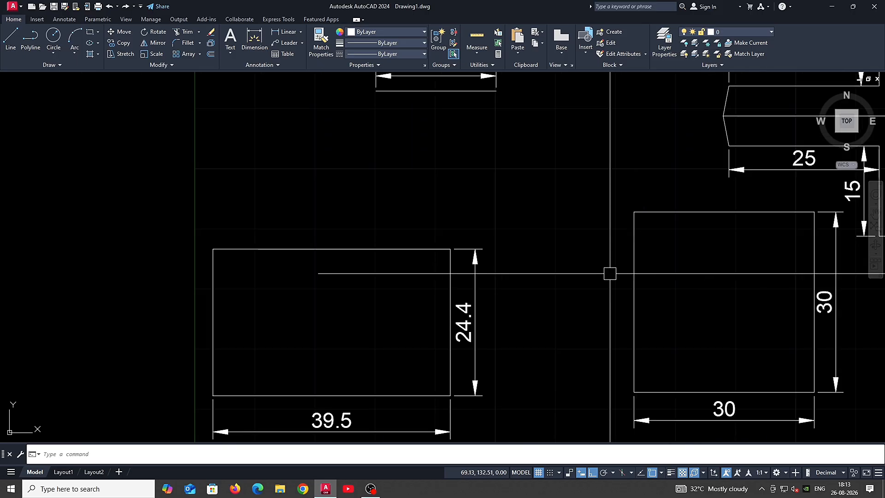
- Chamfer the square's upper-left corner with a first distance of 10 on the left edge and a second distance of 20 on the top edge
{"action": "type", "text": "cha"}
{"action": "key", "text": "Return"}
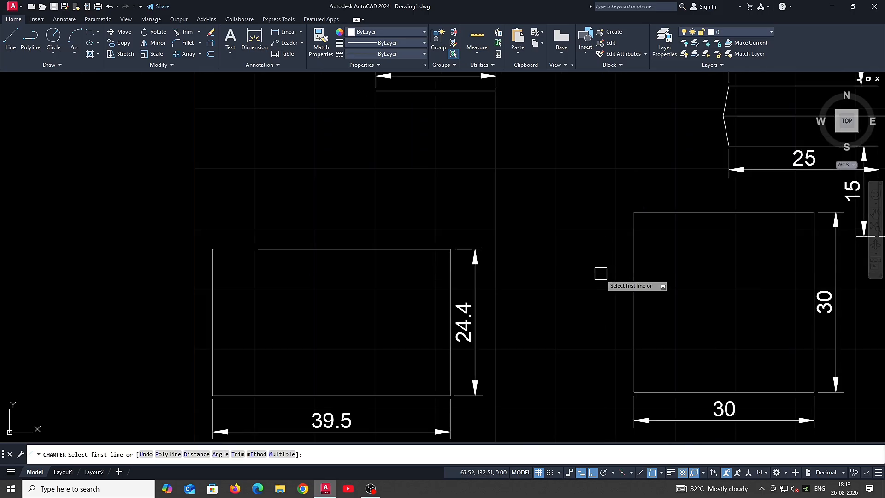
{"action": "type", "text": "d"}
{"action": "key", "text": "Return"}
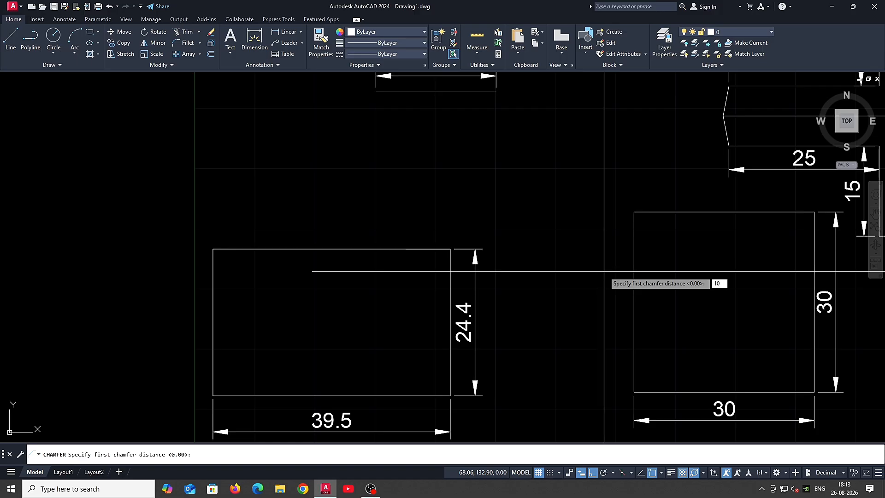
{"action": "type", "text": "10"}
{"action": "key", "text": "Return"}
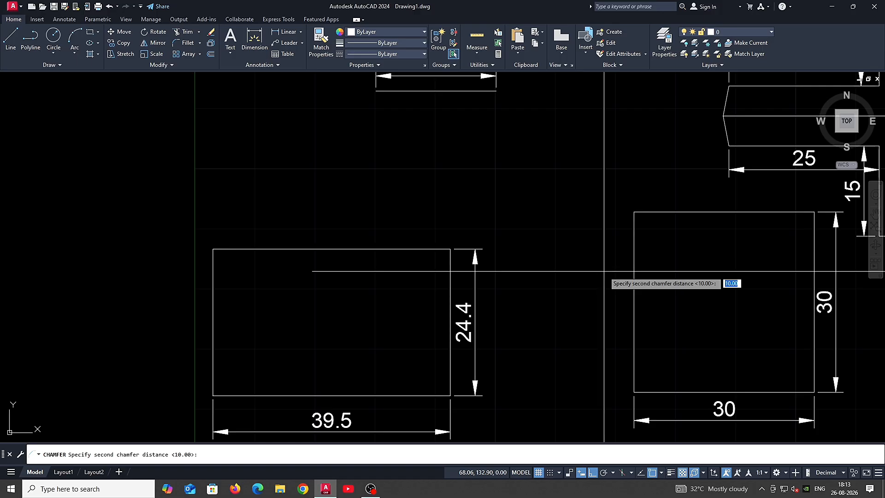
{"action": "type", "text": "20"}
{"action": "key", "text": "Return"}
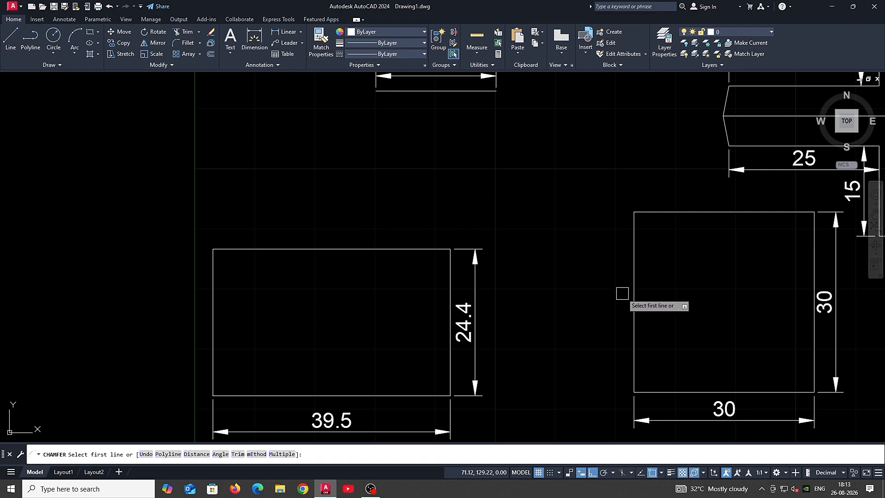
{"action": "left_click", "coordinate": [635, 312]}
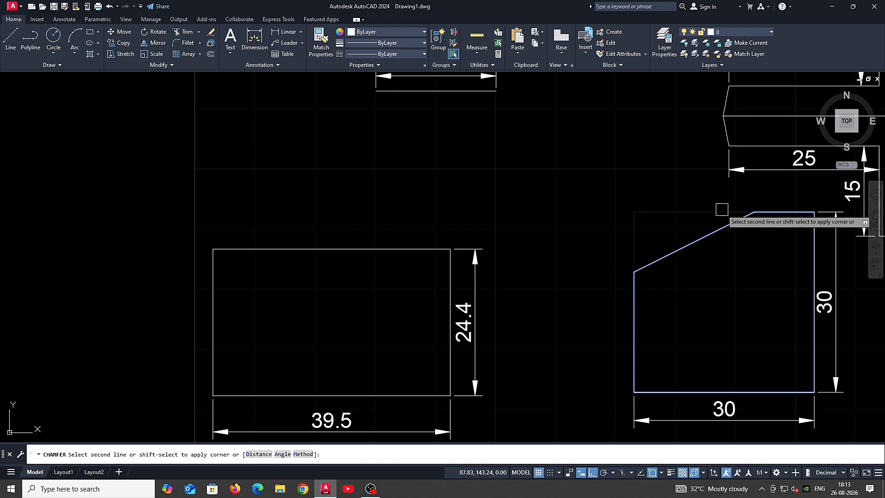
{"action": "left_click", "coordinate": [770, 212]}
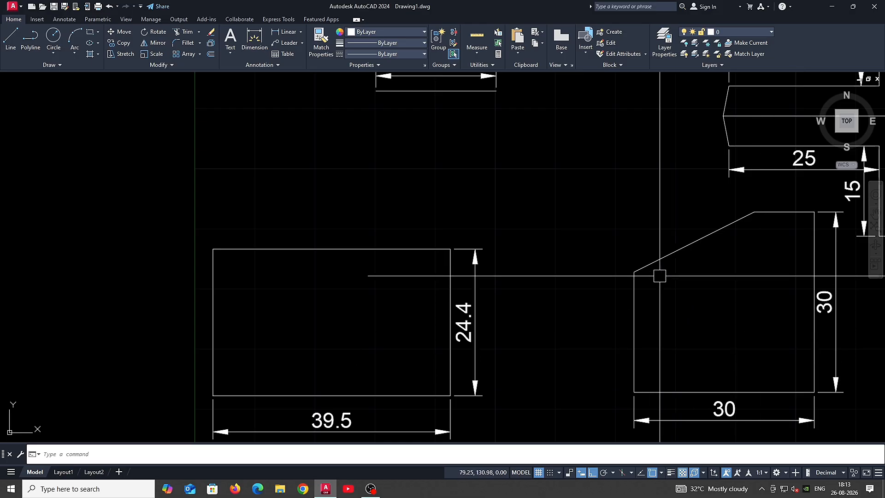
- Chamfer the square's lower-left corner with distances of 10 on the left edge and 20 on the bottom edge
{"action": "middle_click_drag", "start_coordinate": [662, 308], "coordinate": [544, 330]}
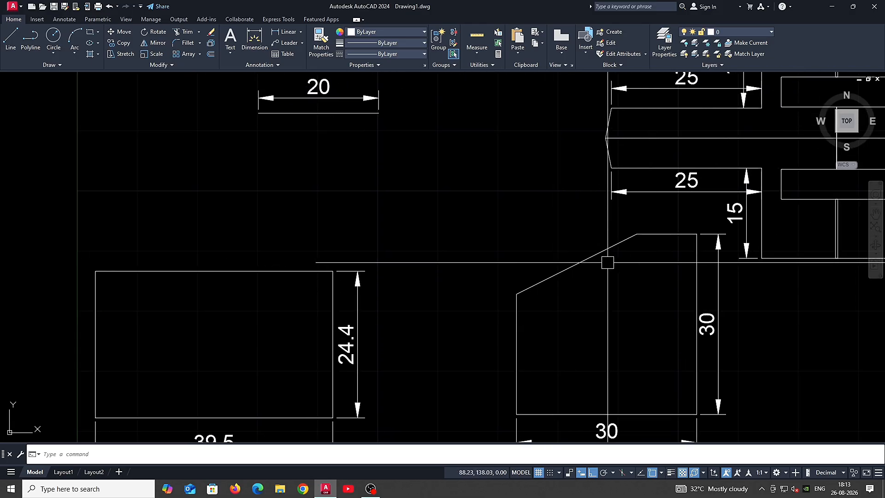
{"action": "middle_click_drag", "start_coordinate": [559, 376], "coordinate": [528, 318]}
{"action": "key", "text": "space"}
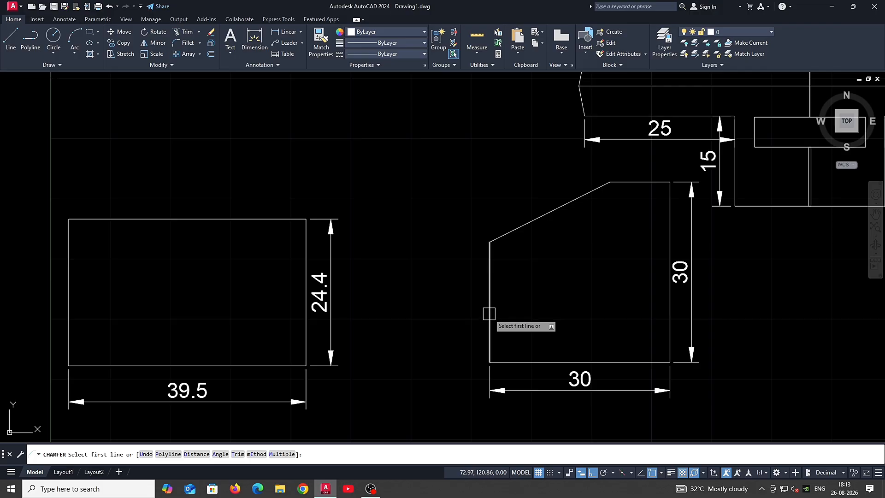
{"action": "left_click", "coordinate": [489, 314]}
{"action": "left_click", "coordinate": [594, 359]}
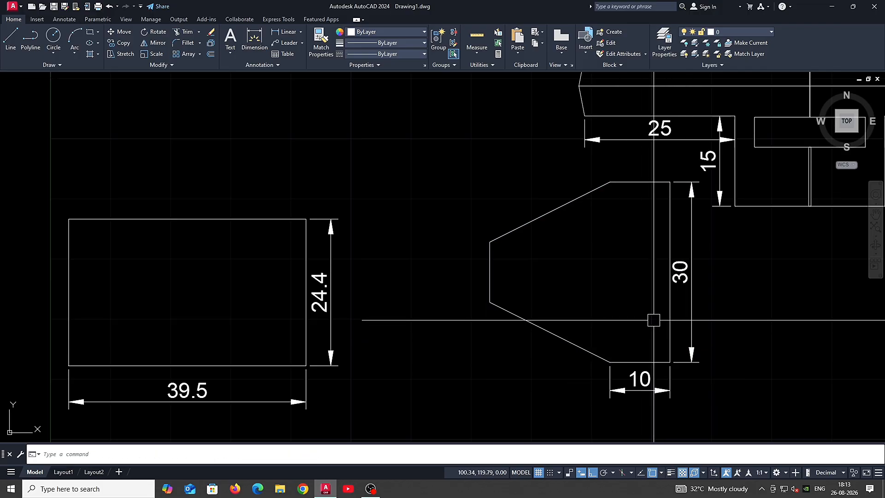
- Cancel a chamfer started on the square's bottom edge and undo the unequal chamfers on its upper-left and lower-left corners
{"action": "key", "text": "space"}
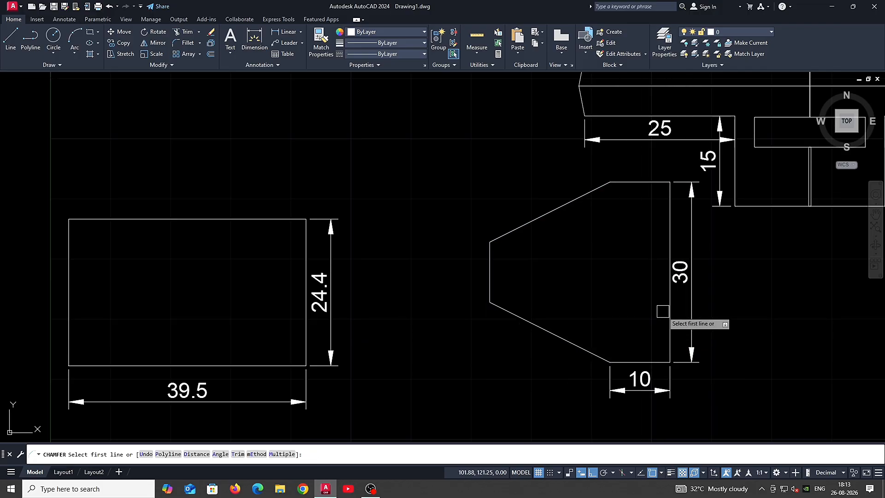
{"action": "left_click", "coordinate": [642, 362]}
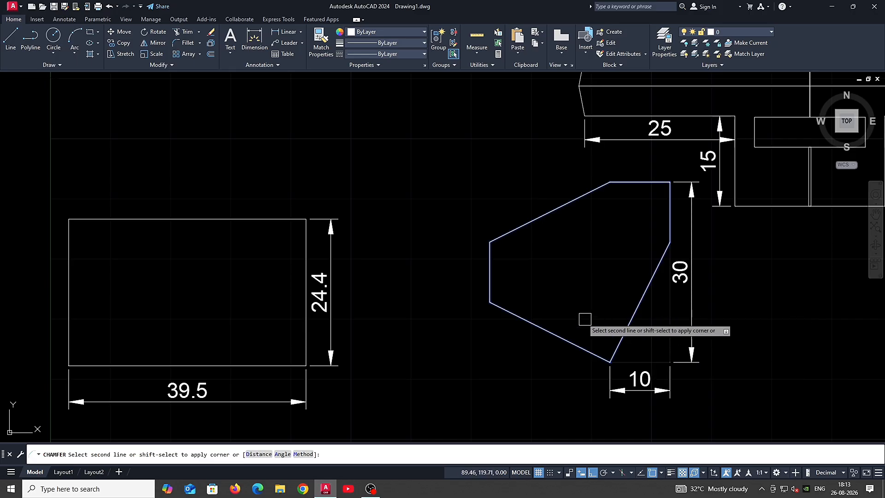
{"action": "key", "text": "Escape"}
{"action": "key", "text": "ctrl+z"}
{"action": "key", "text": "ctrl+z"}
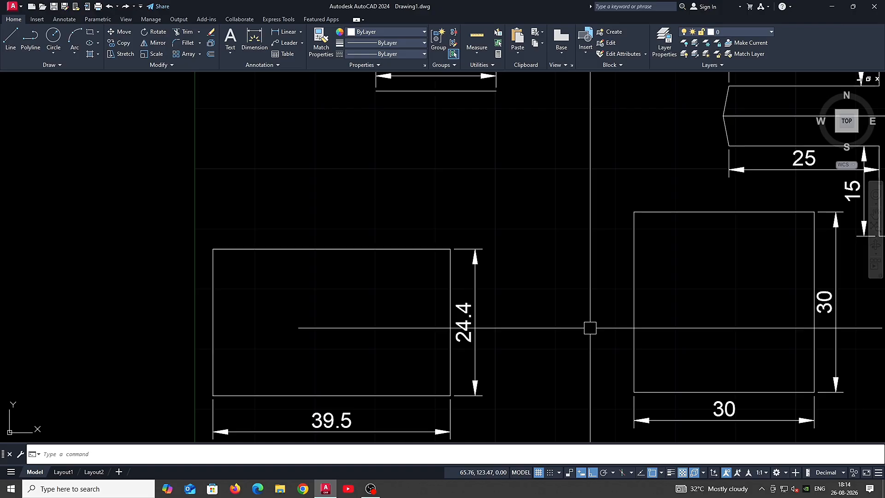
- Select the drawing's objects with a window around them, delete them, and undo the deletion
{"action": "scroll", "coordinate": [363, 113], "scroll_direction": "down", "scroll_amount": 5}
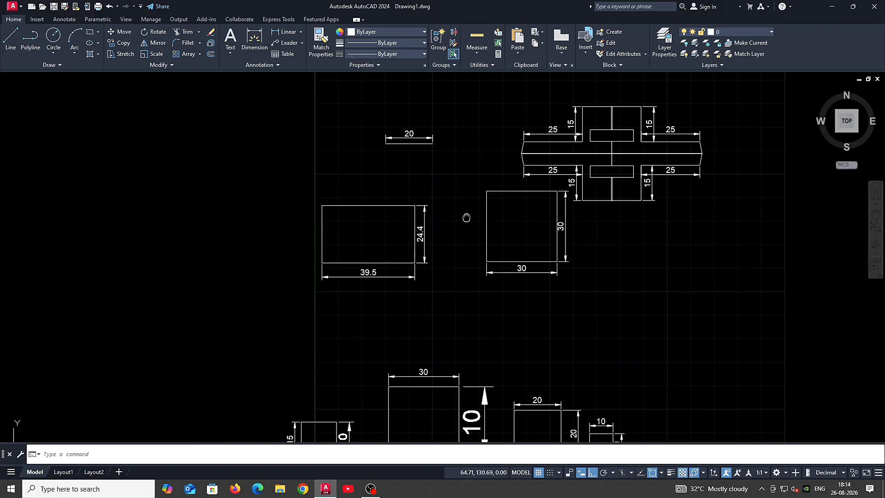
{"action": "scroll", "coordinate": [507, 256], "scroll_direction": "down", "scroll_amount": 4}
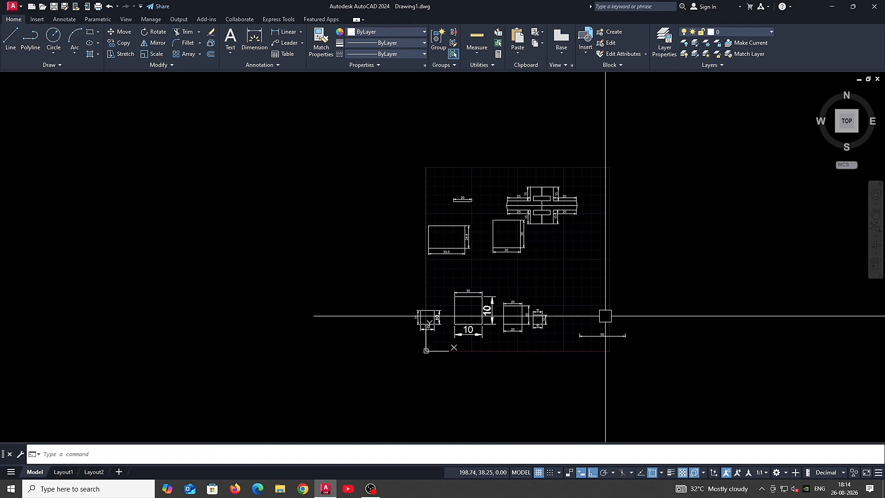
{"action": "left_click", "coordinate": [373, 132]}
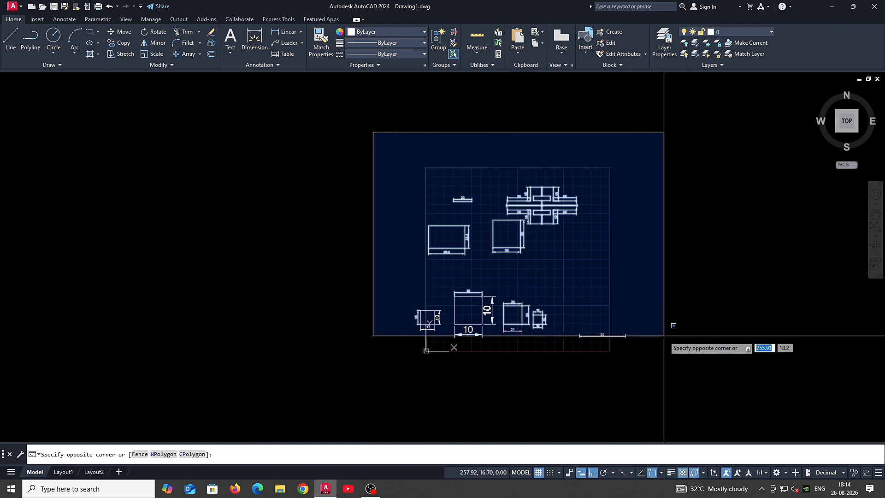
{"action": "left_click", "coordinate": [669, 343]}
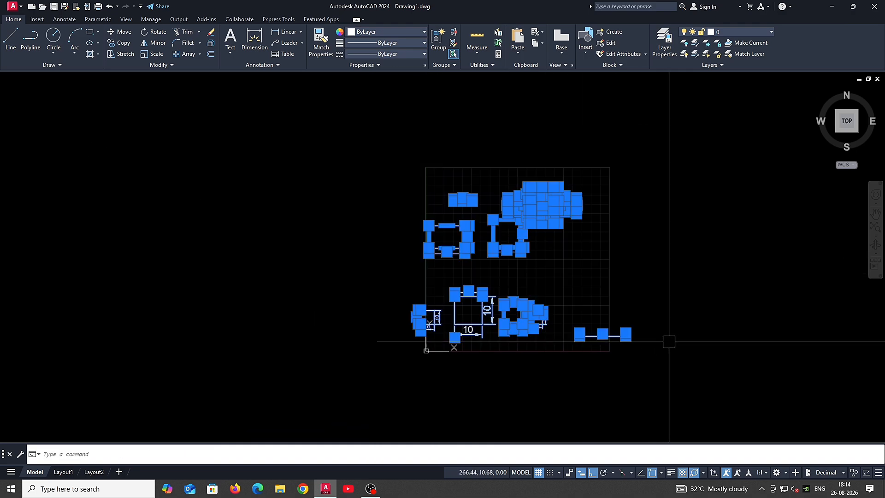
{"action": "scroll", "coordinate": [516, 257], "scroll_direction": "up", "scroll_amount": 4}
{"action": "middle_click_drag", "start_coordinate": [518, 255], "coordinate": [546, 301]}
{"action": "key", "text": "Delete"}
{"action": "key", "text": "ctrl+z"}
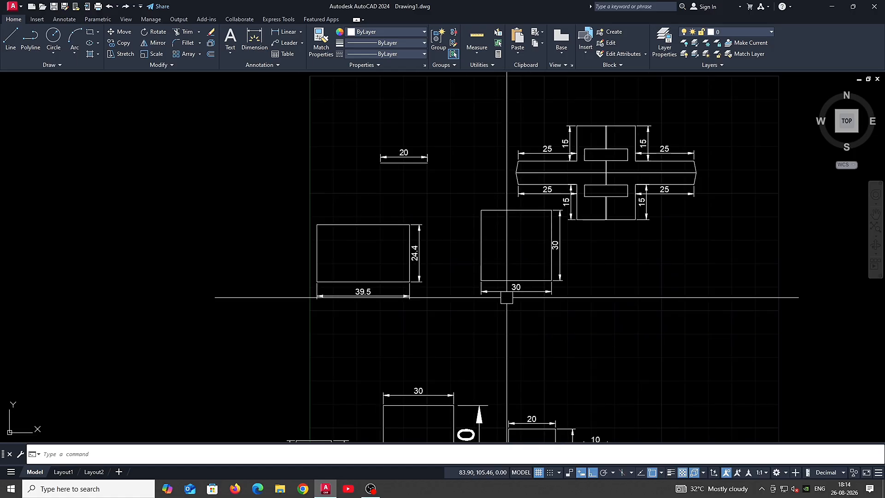
{"action": "scroll", "coordinate": [510, 251], "scroll_direction": "down", "scroll_amount": 3}
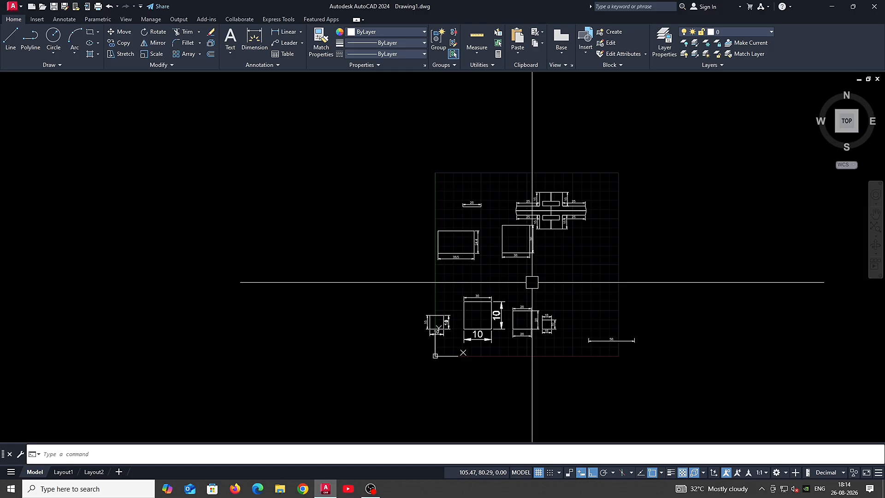
{"action": "scroll", "coordinate": [532, 275], "scroll_direction": "up", "scroll_amount": 2}
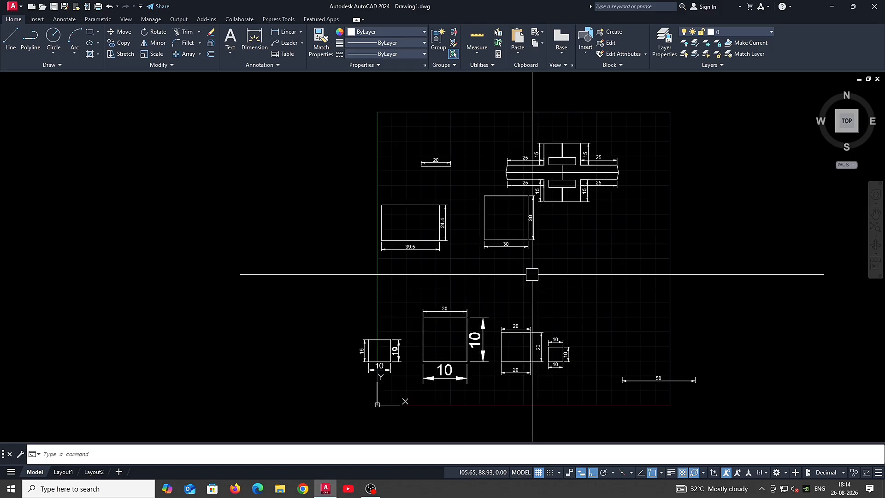
{"action": "mouse_move", "coordinate": [534, 273]}
{"action": "middle_mouse_down"}
{"action": "mouse_move", "coordinate": [527, 292]}
{"action": "mouse_move", "coordinate": [546, 250]}
{"action": "mouse_move", "coordinate": [530, 262]}
{"action": "mouse_move", "coordinate": [550, 269]}
{"action": "mouse_move", "coordinate": [533, 292]}
{"action": "middle_mouse_up"}
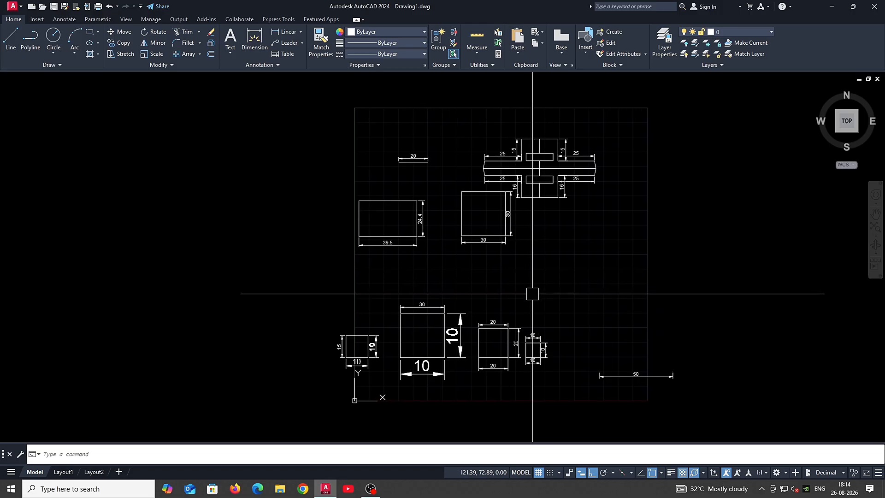
{"action": "middle_click_drag", "start_coordinate": [526, 300], "coordinate": [524, 299]}
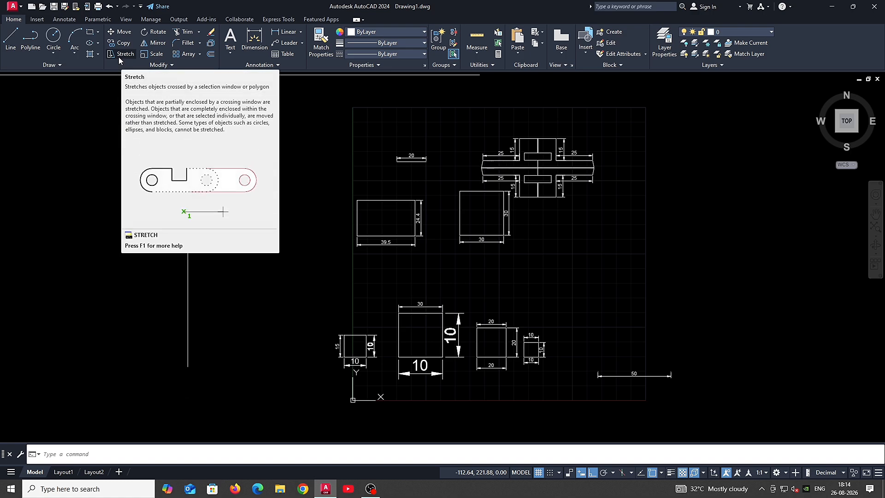
{"action": "middle_click_drag", "start_coordinate": [587, 286], "coordinate": [592, 295]}
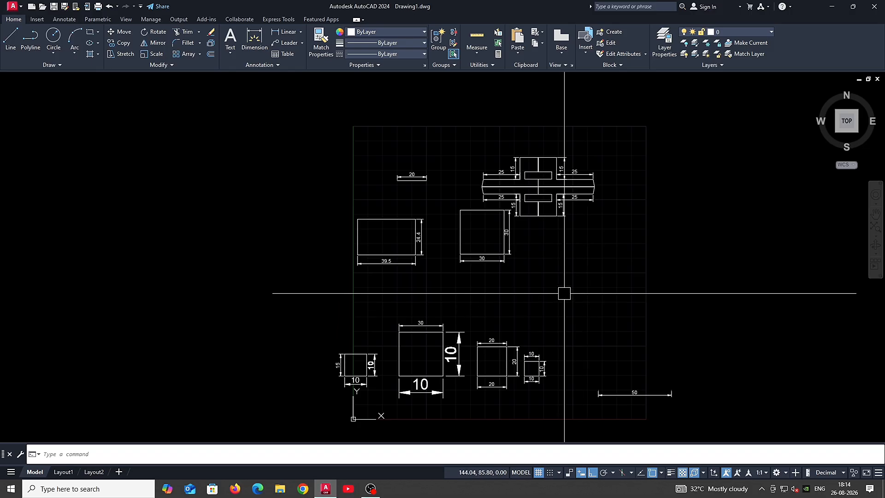